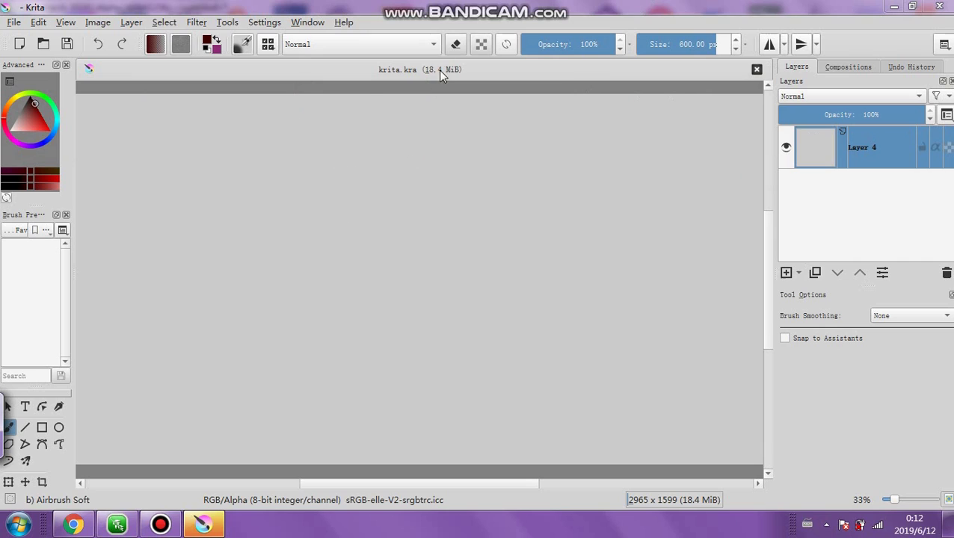
Widen the docker area holding the brush presets and tools, and activate the Gradient tool
{"action": "scroll", "coordinate": [560, 230], "scroll_direction": "down", "scroll_amount": 3}
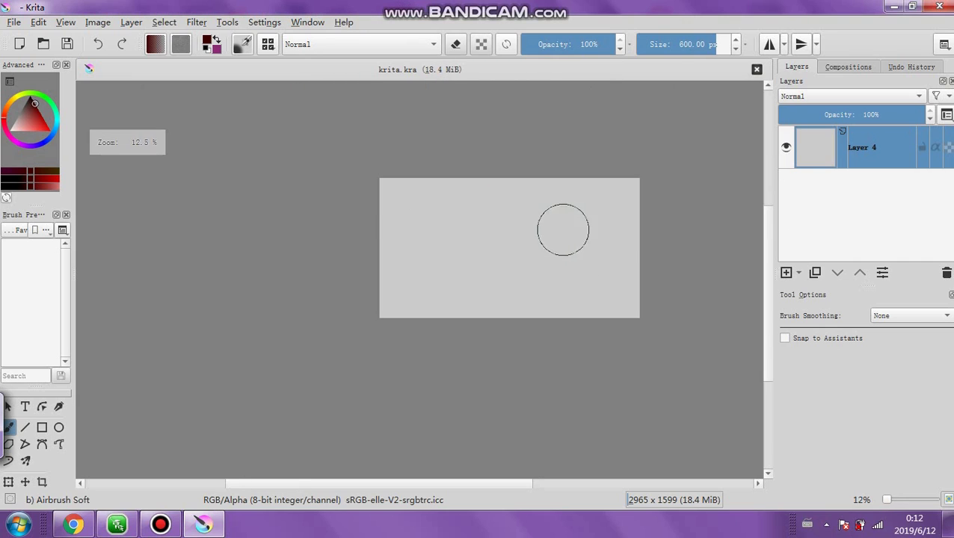
{"action": "scroll", "coordinate": [535, 241], "scroll_direction": "up", "scroll_amount": 2}
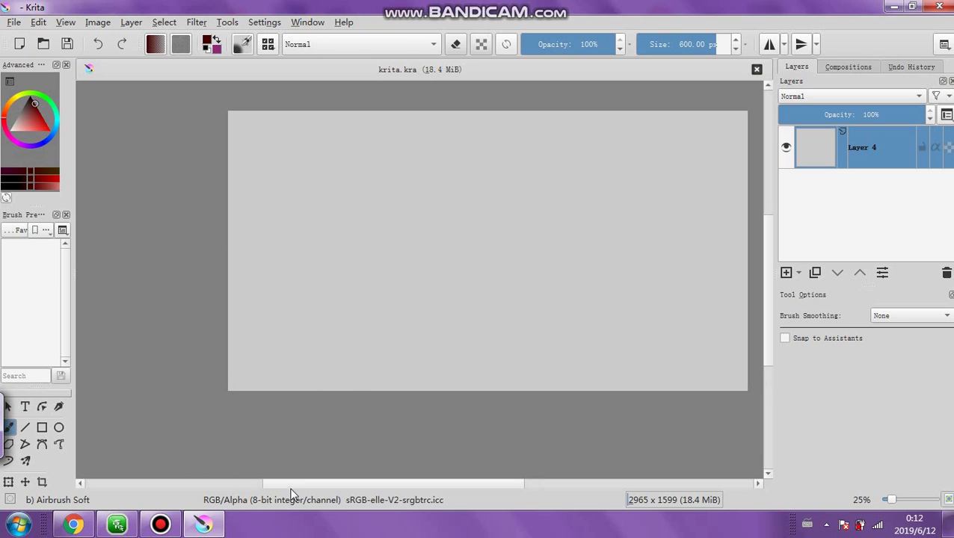
{"action": "scroll", "coordinate": [302, 486], "scroll_direction": "right", "scroll_amount": 3}
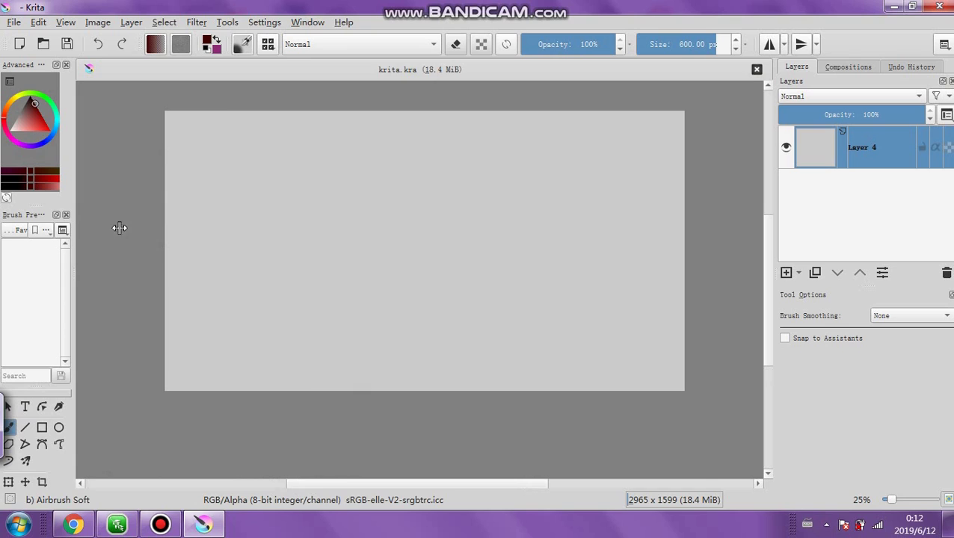
{"action": "left_click_drag", "start_coordinate": [120, 228], "coordinate": [157, 227]}
{"action": "scroll", "coordinate": [102, 292], "scroll_direction": "down", "scroll_amount": 1}
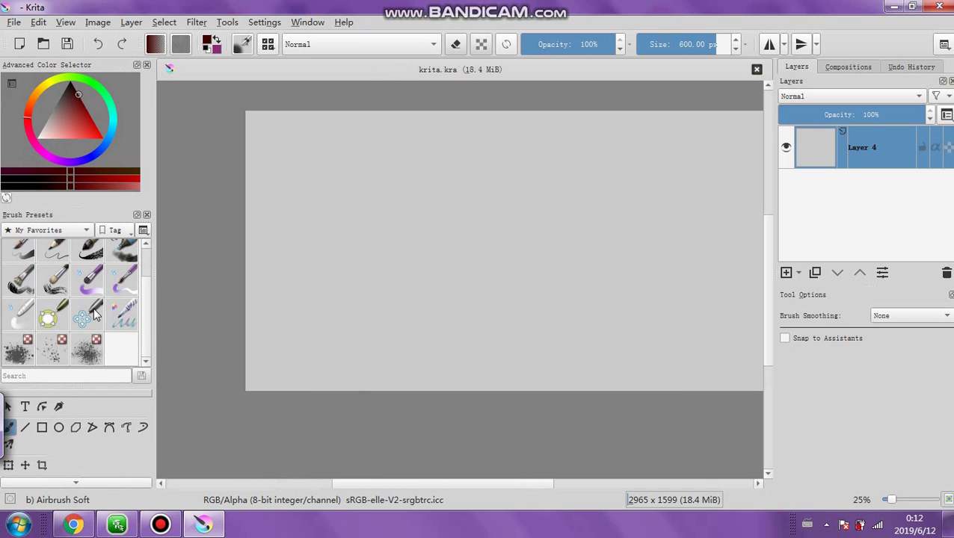
{"action": "scroll", "coordinate": [84, 341], "scroll_direction": "up", "scroll_amount": 1}
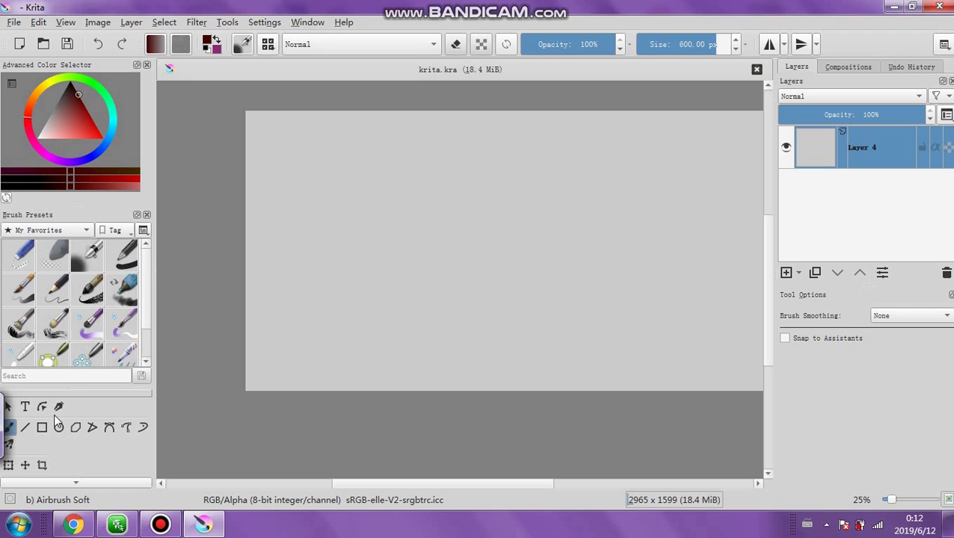
{"action": "scroll", "coordinate": [82, 442], "scroll_direction": "down", "scroll_amount": 3}
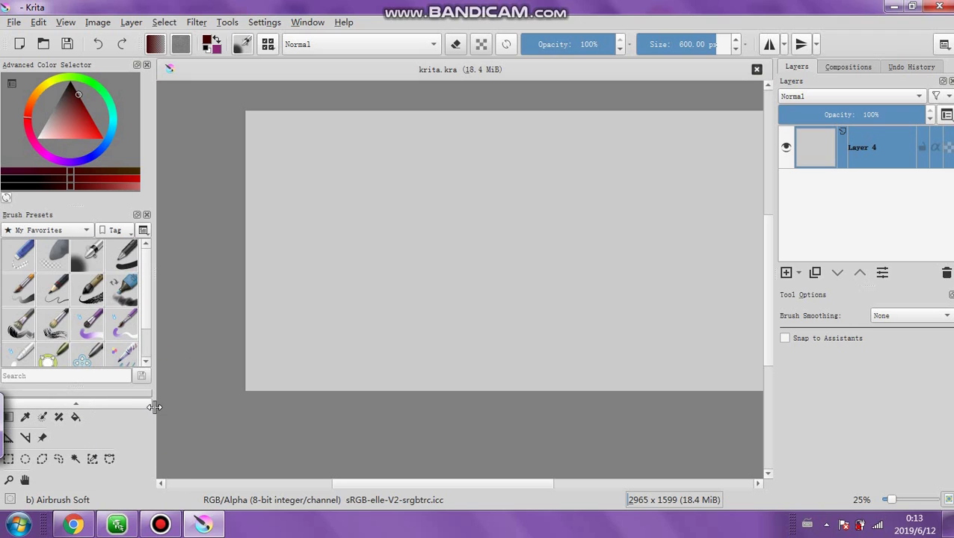
{"action": "left_click_drag", "start_coordinate": [154, 407], "coordinate": [203, 405]}
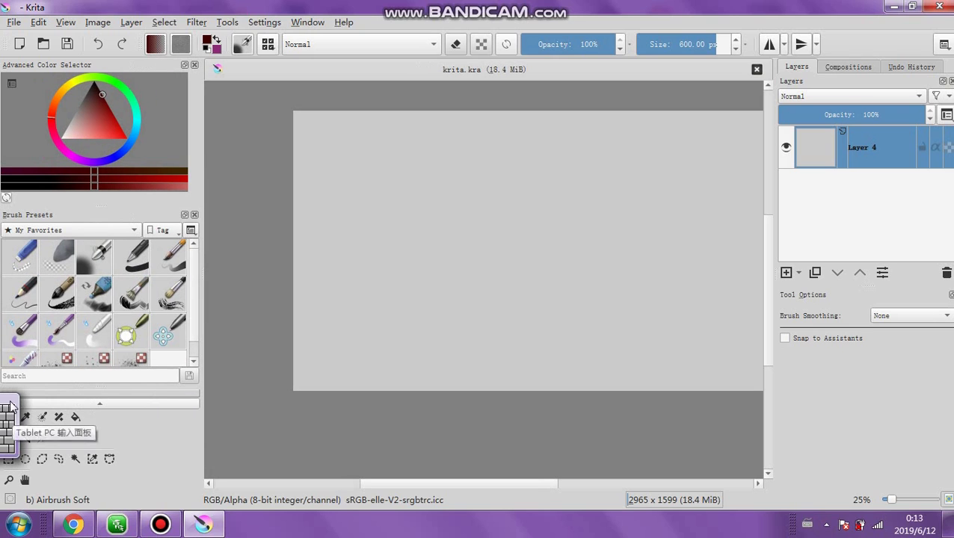
{"action": "left_click", "coordinate": [9, 417]}
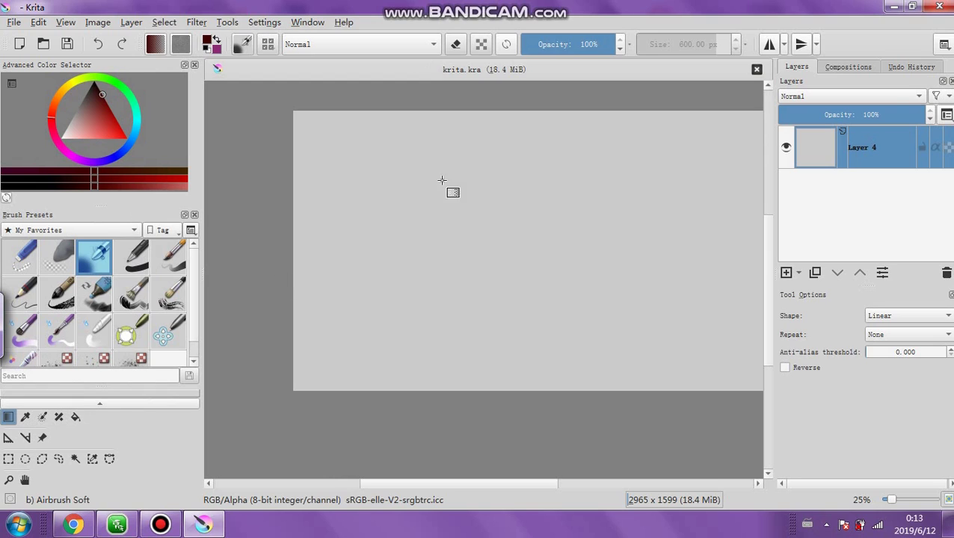
Fill Layer 4 vertically with a linear dark red Foreground to Transparent gradient
{"action": "left_click_drag", "start_coordinate": [598, 263], "coordinate": [595, 331]}
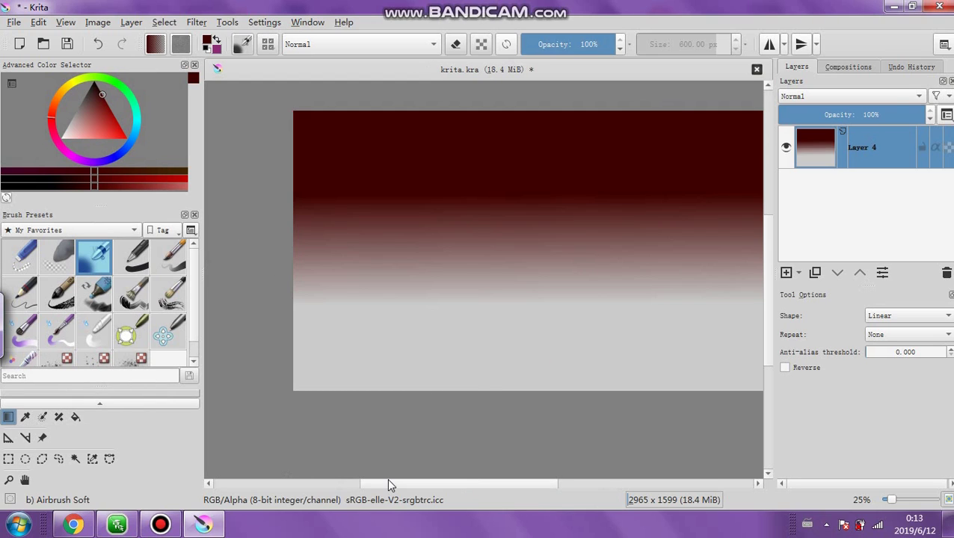
{"action": "left_click_drag", "start_coordinate": [388, 486], "coordinate": [407, 486]}
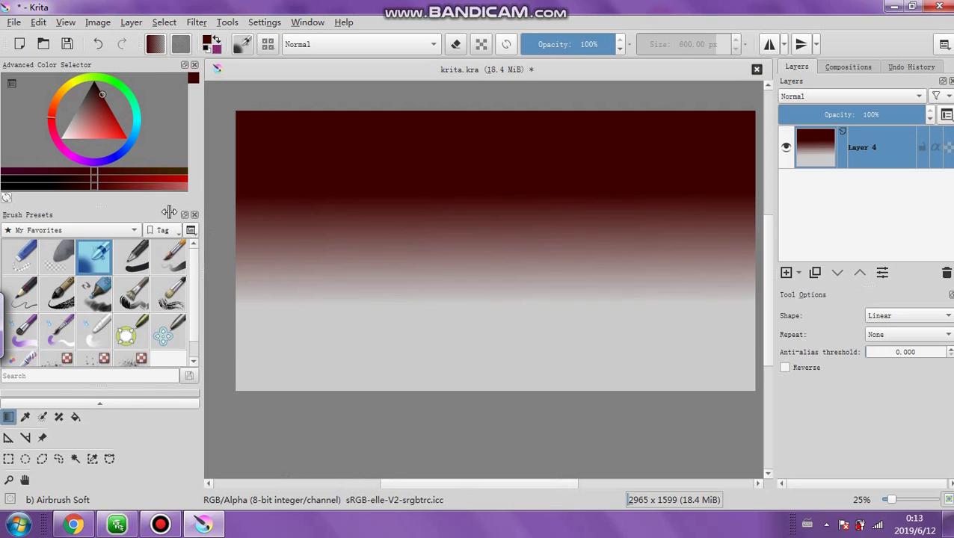
{"action": "left_click_drag", "start_coordinate": [169, 212], "coordinate": [113, 212]}
Choose the yellow-to-red gradient preset and apply it to Layer 4 from the upper to the lower part of the canvas
{"action": "left_click", "coordinate": [155, 44]}
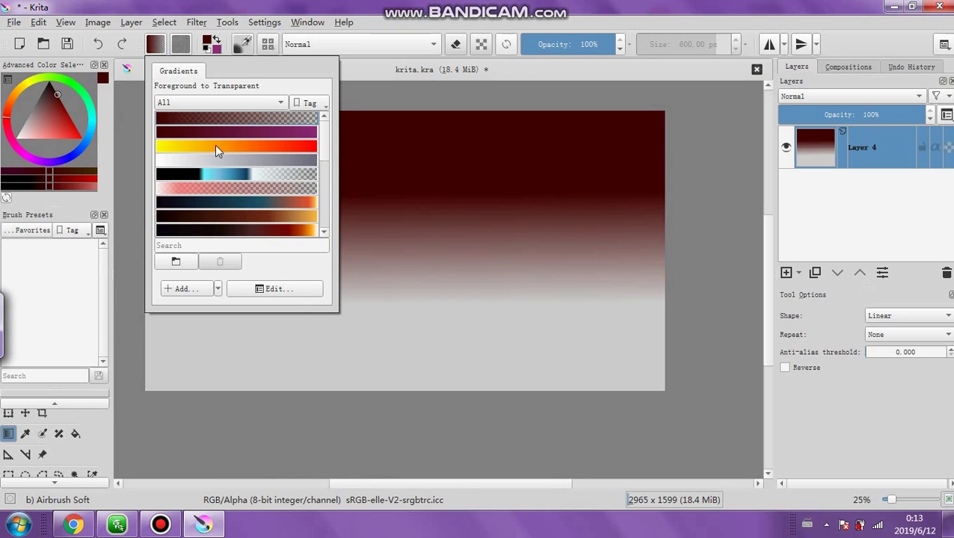
{"action": "left_click", "coordinate": [240, 163]}
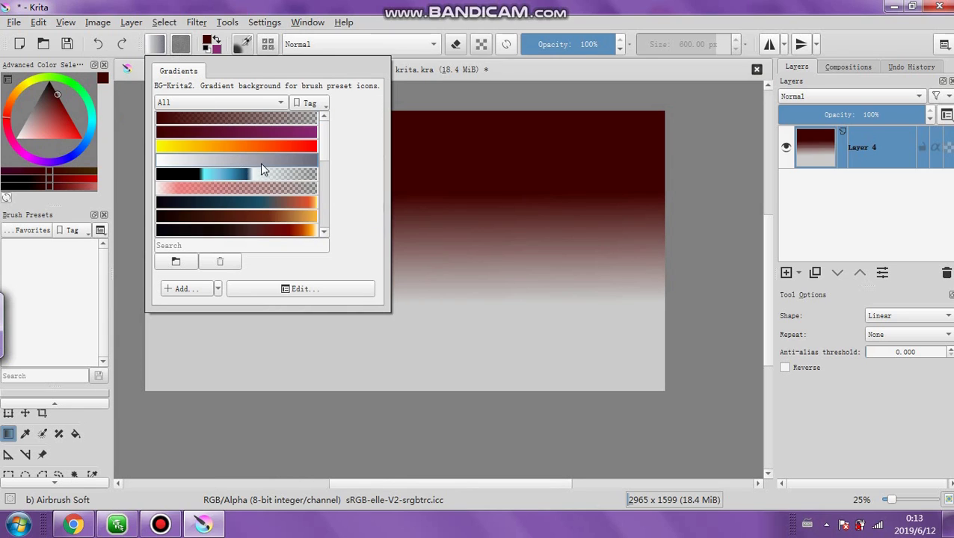
{"action": "scroll", "coordinate": [262, 165], "scroll_direction": "down", "scroll_amount": 2}
{"action": "scroll", "coordinate": [261, 166], "scroll_direction": "down", "scroll_amount": 2}
{"action": "left_click", "coordinate": [257, 146]}
{"action": "left_click", "coordinate": [400, 162]}
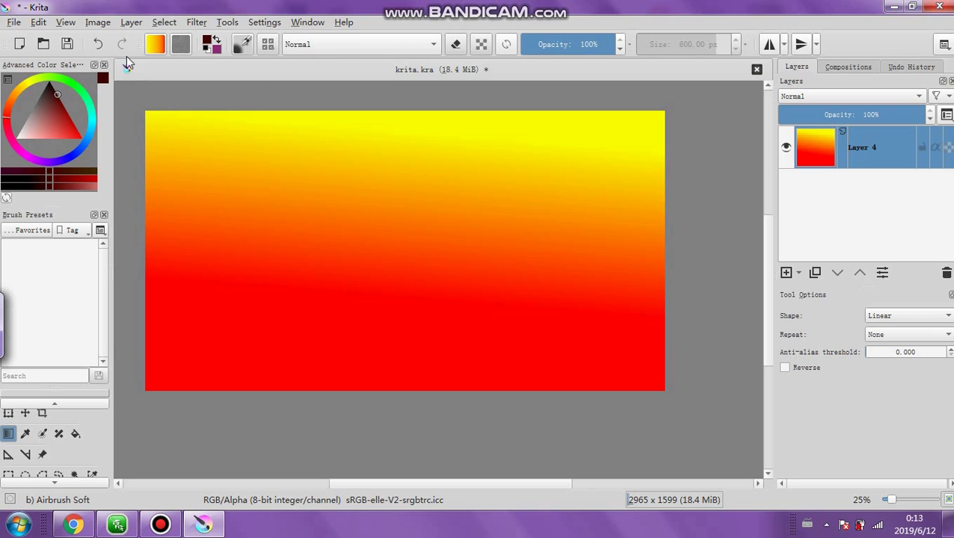
Edit the yellow-to-red gradient preset and set its yellow stop to mint green #aee5d4
{"action": "left_click", "coordinate": [156, 46]}
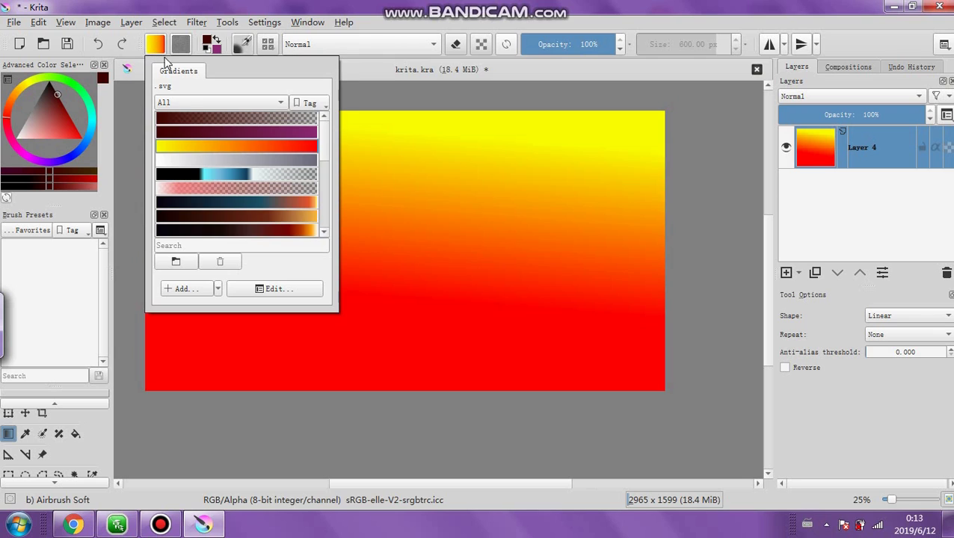
{"action": "left_click", "coordinate": [273, 289]}
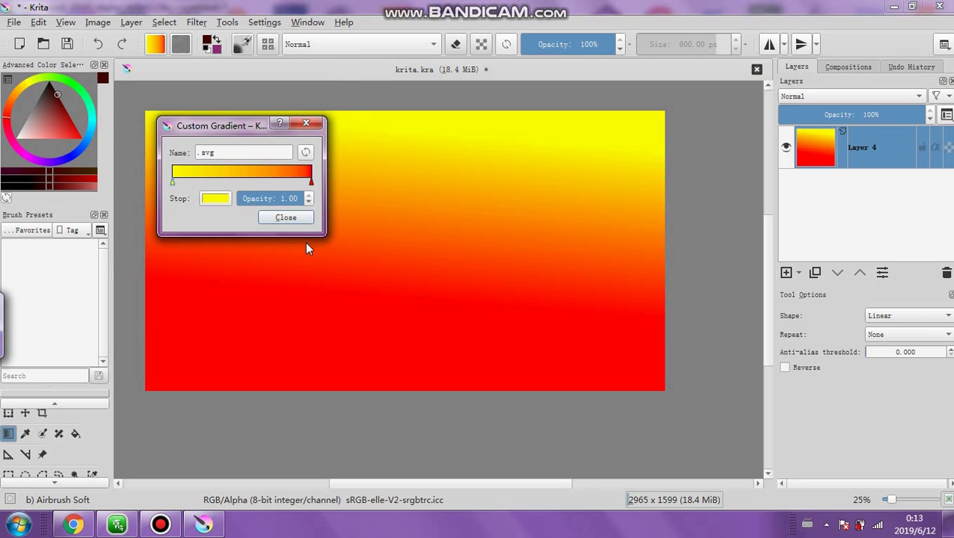
{"action": "left_click", "coordinate": [213, 200]}
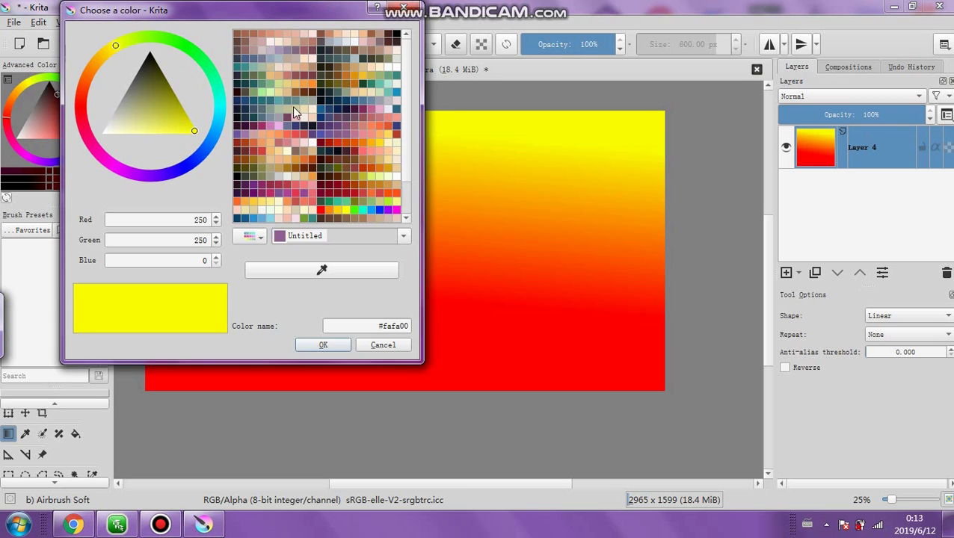
{"action": "left_click", "coordinate": [389, 84]}
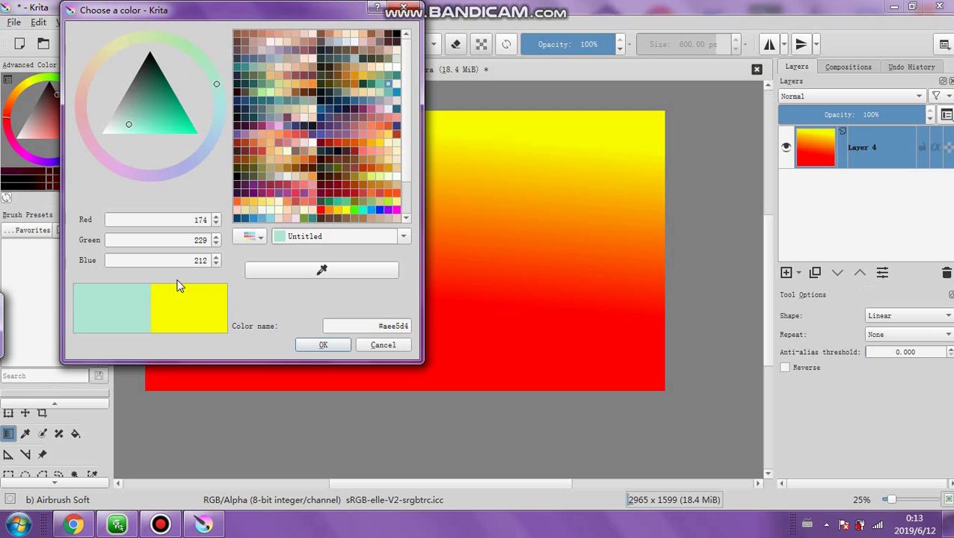
{"action": "left_click", "coordinate": [320, 347]}
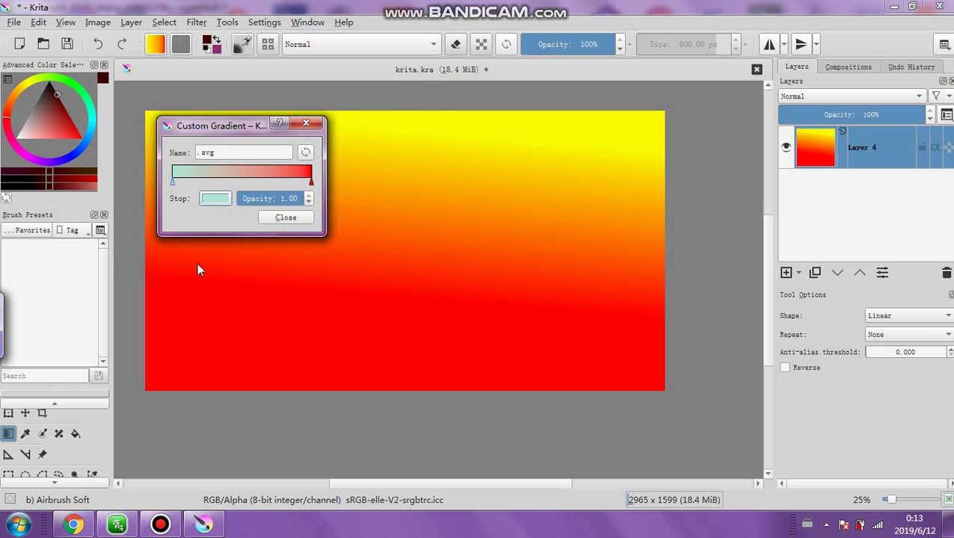
Set the red end stop of the custom gradient to pale blue #bcc8d8 and close the gradient editor
{"action": "left_click", "coordinate": [308, 179]}
{"action": "left_click", "coordinate": [216, 198]}
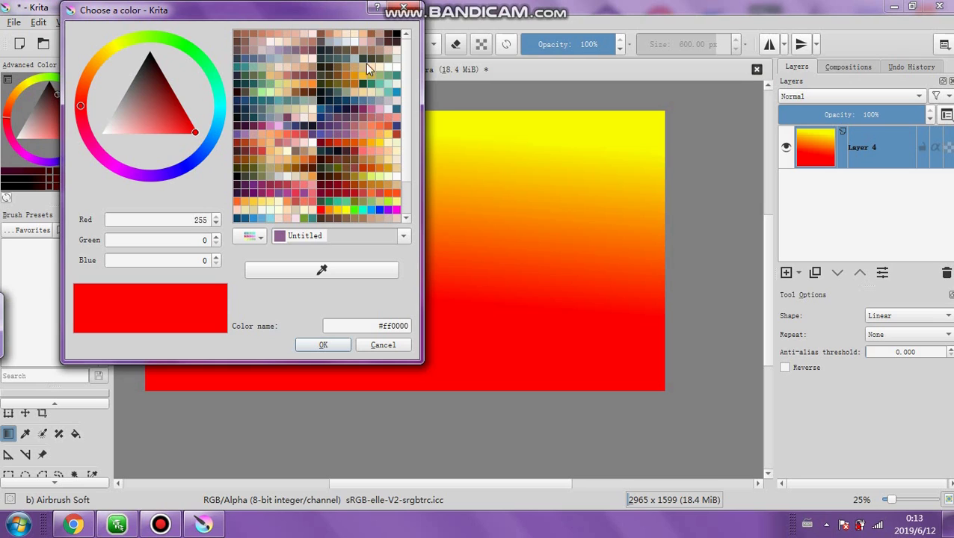
{"action": "left_click", "coordinate": [335, 43]}
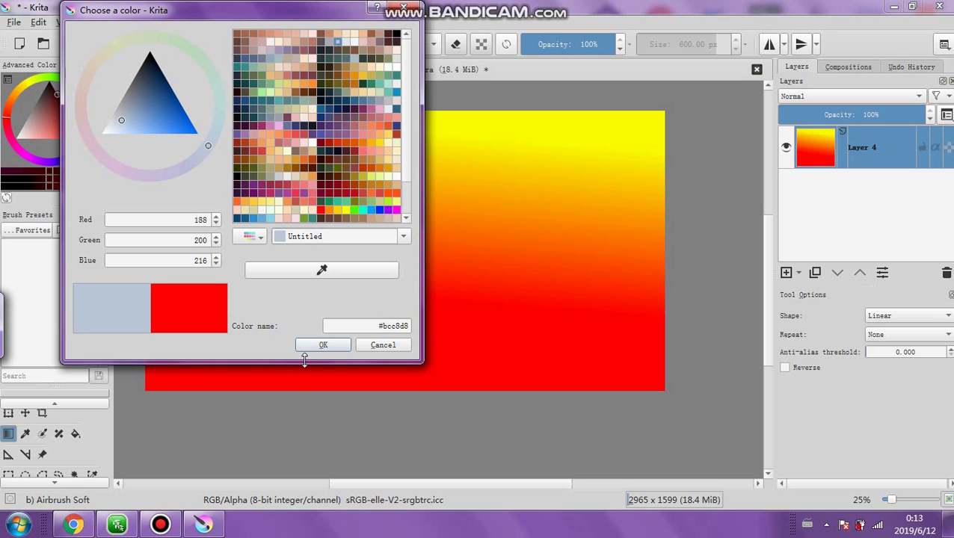
{"action": "left_click", "coordinate": [313, 345]}
{"action": "left_click", "coordinate": [277, 218]}
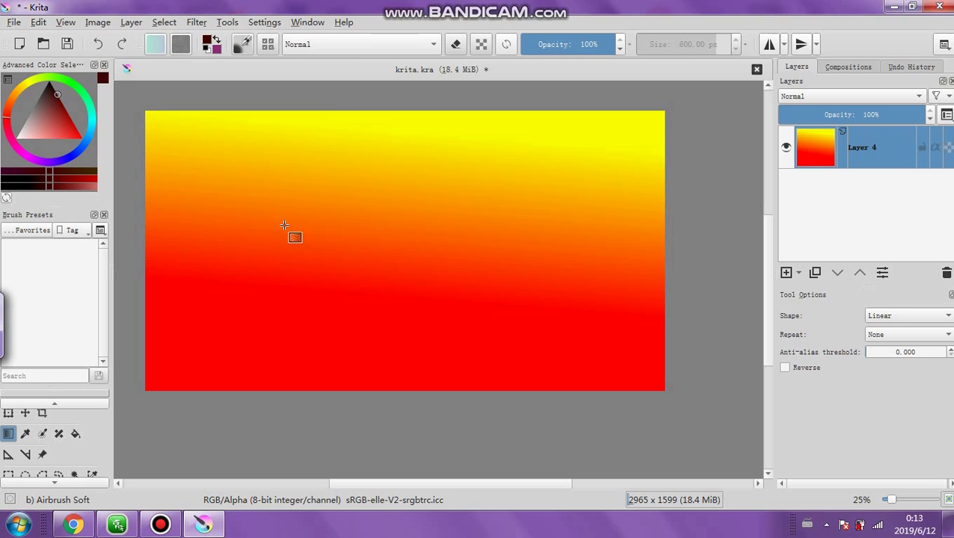
Fill Layer 4 vertically with the mint-to-pale-blue gradient and add a new paint layer above it
{"action": "left_click_drag", "start_coordinate": [410, 127], "coordinate": [398, 452]}
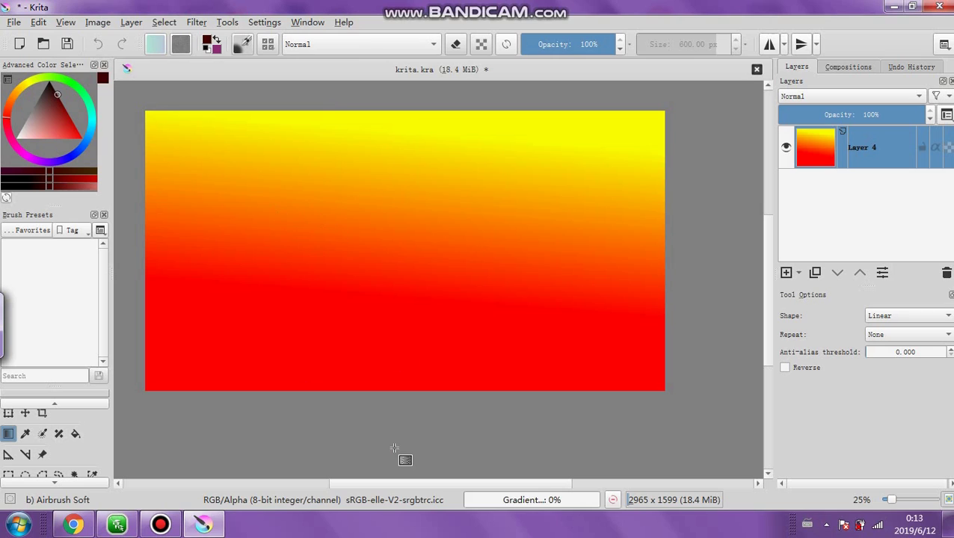
{"action": "left_click_drag", "start_coordinate": [369, 142], "coordinate": [370, 368]}
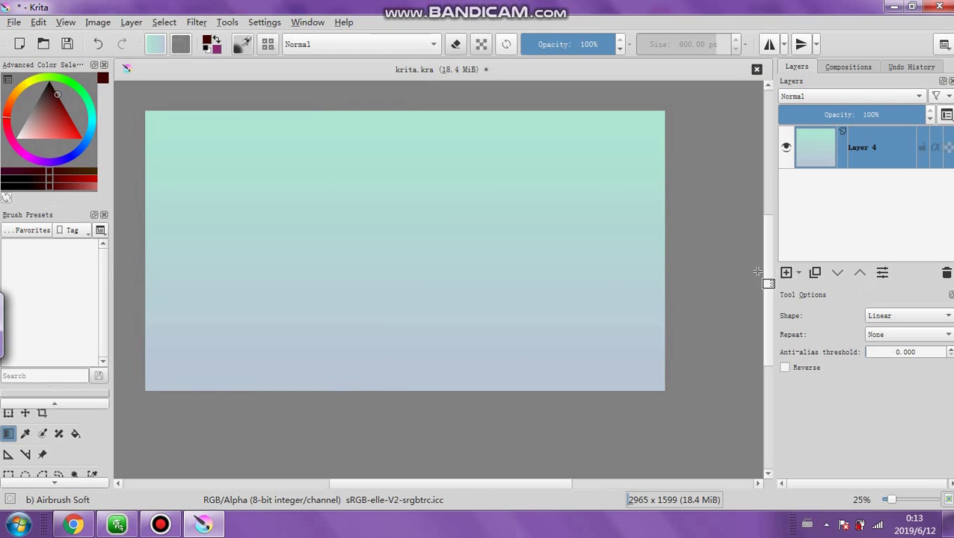
{"action": "left_click", "coordinate": [786, 274]}
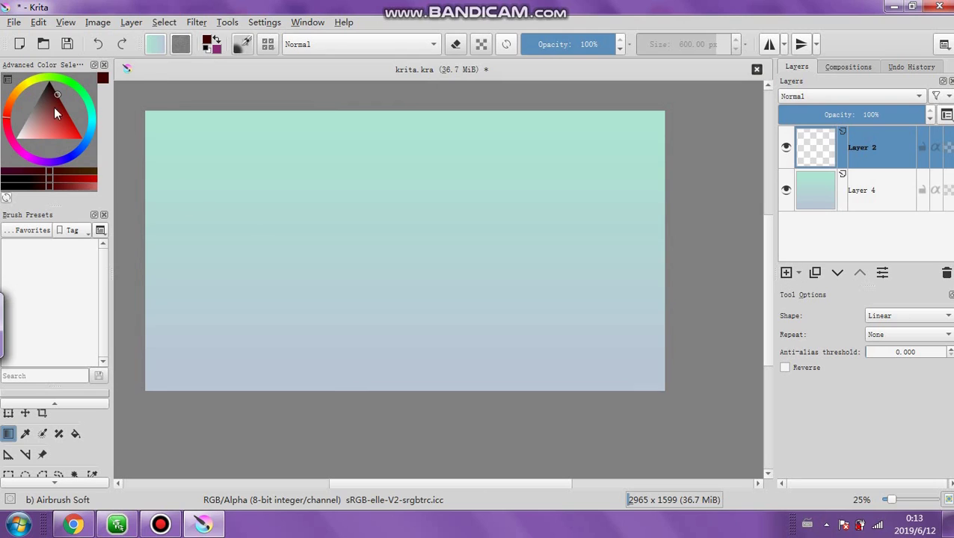
Set the foreground colour to near-white and activate the Freehand Brush tool with the Ink-8 Sumi-e preset
{"action": "left_click", "coordinate": [50, 107]}
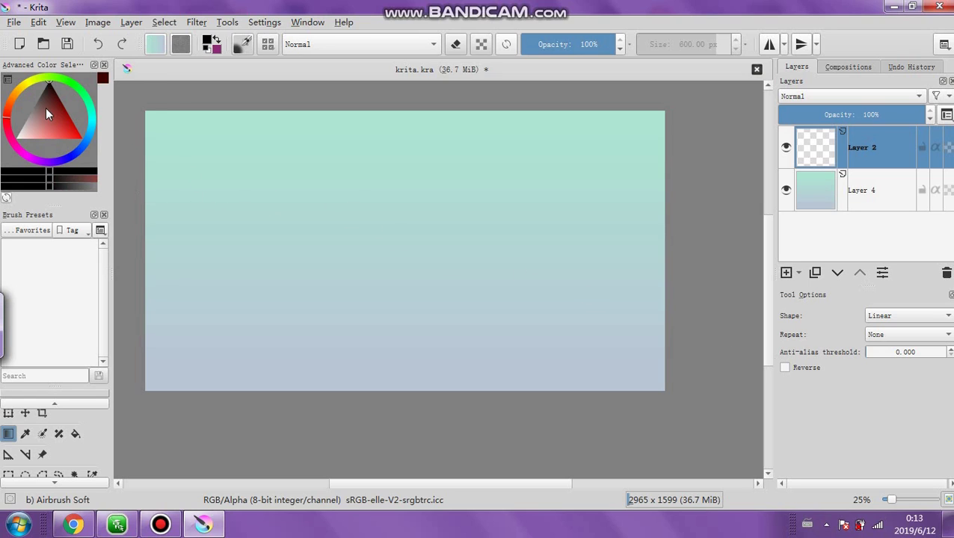
{"action": "left_click_drag", "start_coordinate": [46, 114], "coordinate": [22, 135]}
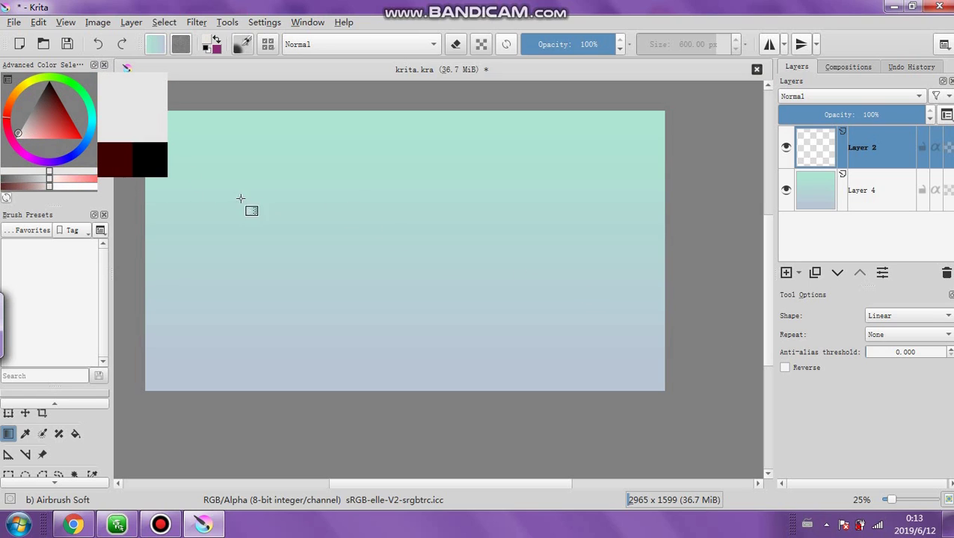
{"action": "left_click_drag", "start_coordinate": [115, 314], "coordinate": [185, 323]}
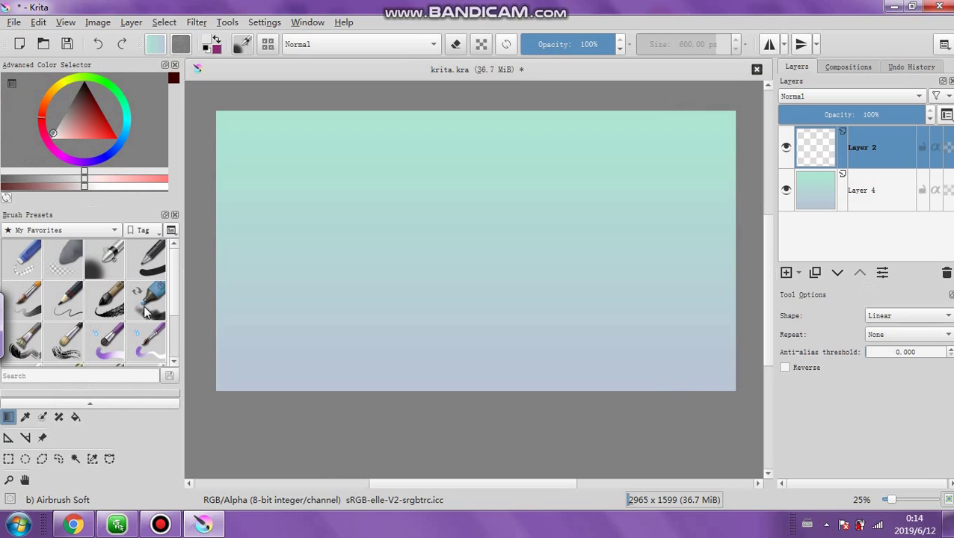
{"action": "left_click", "coordinate": [104, 302]}
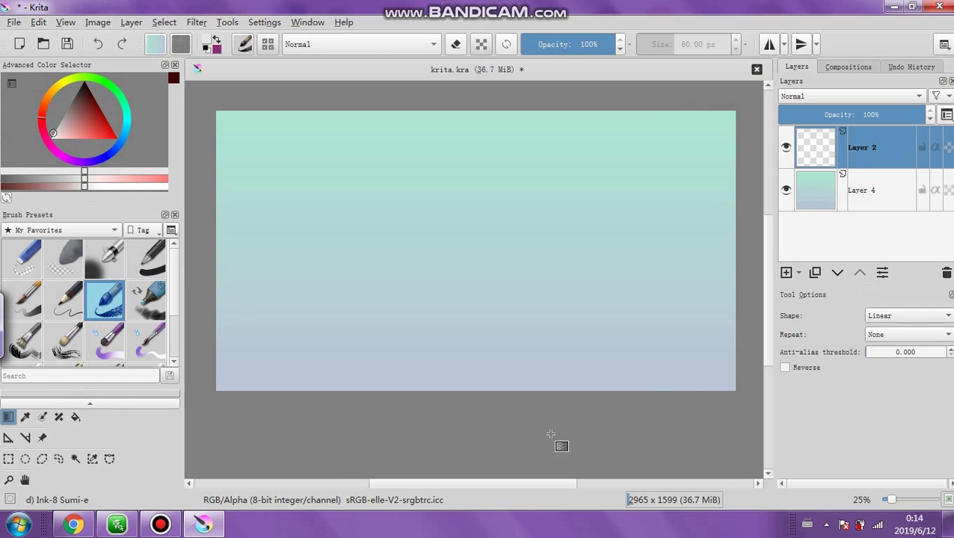
{"action": "scroll", "coordinate": [150, 416], "scroll_direction": "up", "scroll_amount": 1}
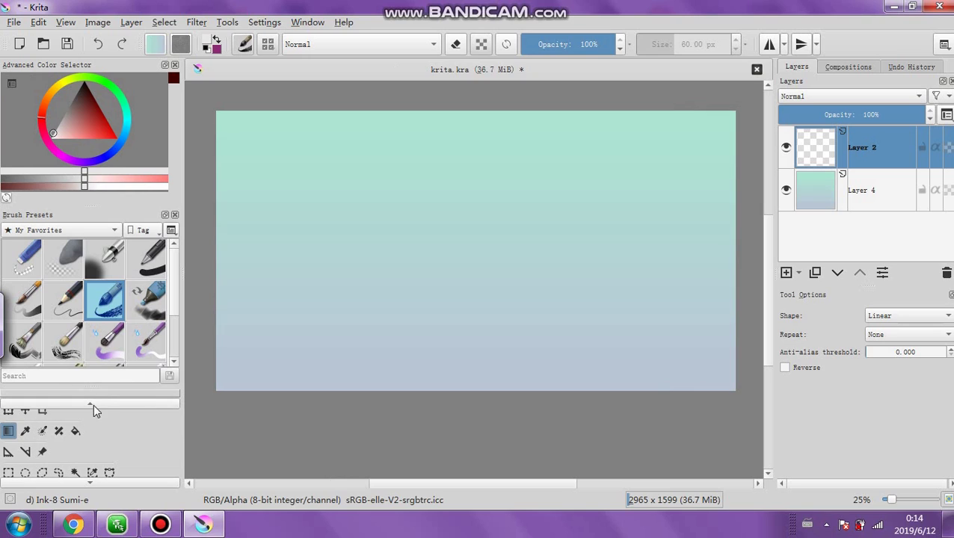
{"action": "scroll", "coordinate": [94, 410], "scroll_direction": "up", "scroll_amount": 2}
{"action": "left_click", "coordinate": [9, 417]}
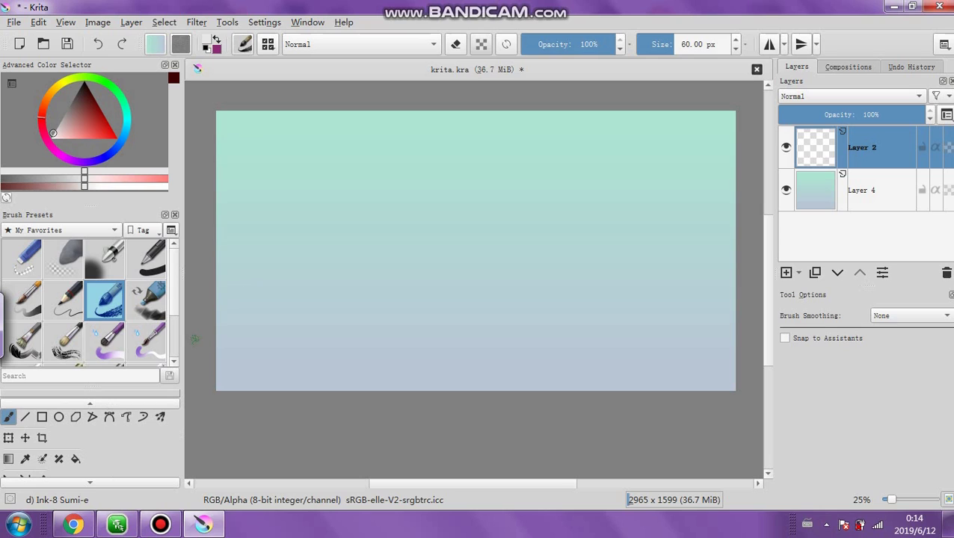
Paint short white strokes near the left edge of the canvas on Layer 2, enlarging the brush to 225.89 px
{"action": "left_click_drag", "start_coordinate": [250, 284], "coordinate": [283, 292]}
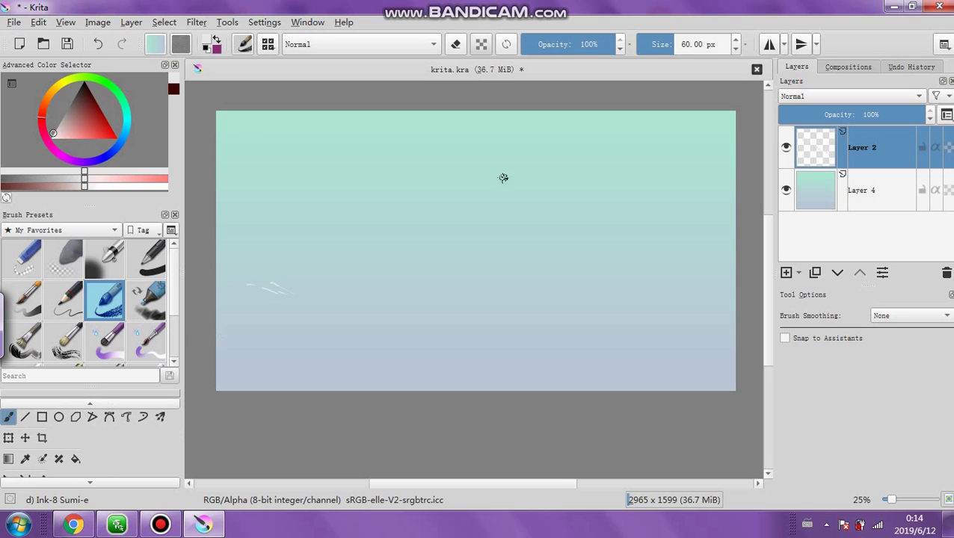
{"action": "left_click_drag", "start_coordinate": [689, 45], "coordinate": [693, 44]}
{"action": "left_click_drag", "start_coordinate": [231, 275], "coordinate": [264, 290]}
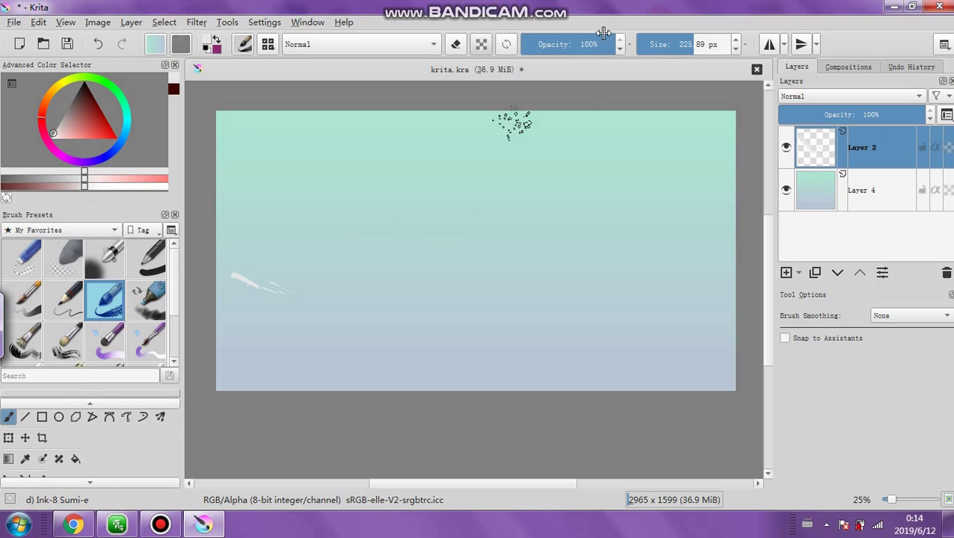
Extend the white strokes into a soft streak toward the canvas centre, using brush opacities of 30%, 49% and about 72%
{"action": "left_click", "coordinate": [549, 42]}
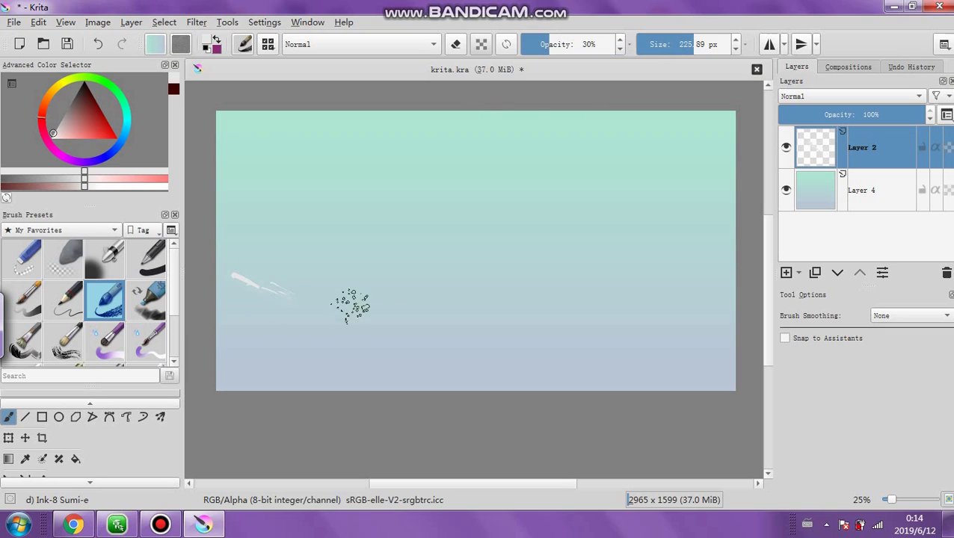
{"action": "left_click", "coordinate": [568, 44]}
{"action": "left_click_drag", "start_coordinate": [250, 295], "coordinate": [479, 307]}
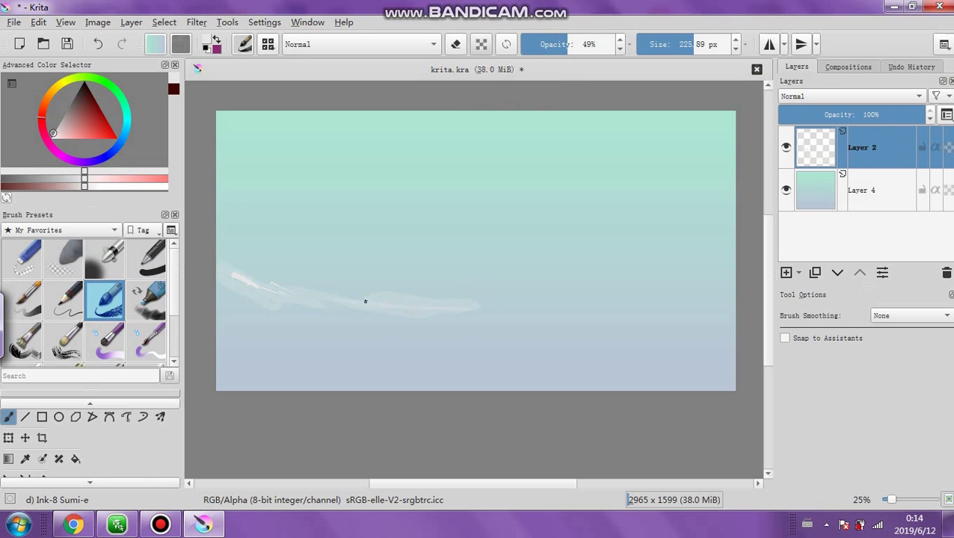
{"action": "left_click", "coordinate": [586, 44]}
{"action": "left_click_drag", "start_coordinate": [318, 298], "coordinate": [291, 299]}
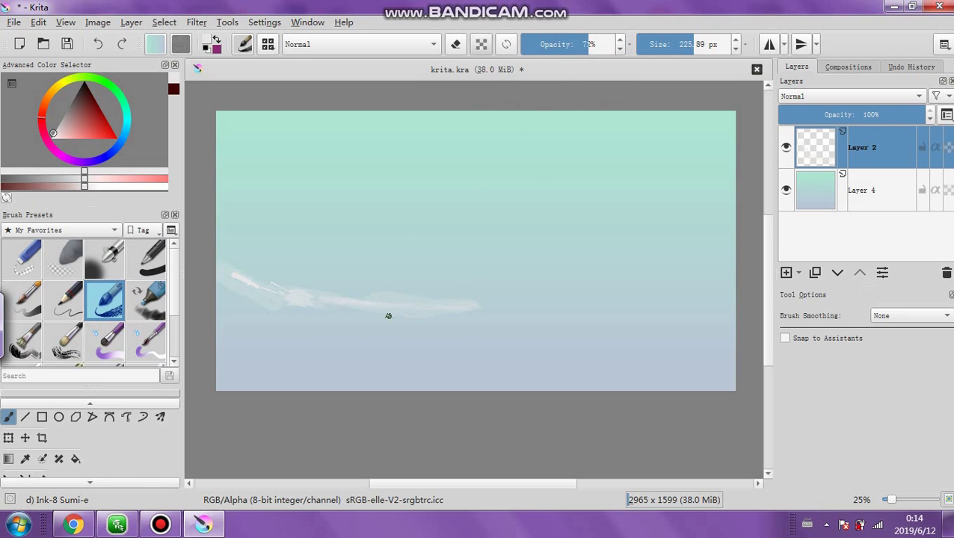
Sweep thin white curves from the existing streak across to the canvas's right side and dab the curve's middle, using brush sizes 152.14 and 646.45 px
{"action": "mouse_move", "coordinate": [388, 316]}
{"action": "left_mouse_down"}
{"action": "mouse_move", "coordinate": [357, 333]}
{"action": "mouse_move", "coordinate": [308, 319]}
{"action": "mouse_move", "coordinate": [649, 319]}
{"action": "mouse_move", "coordinate": [697, 273]}
{"action": "mouse_move", "coordinate": [673, 300]}
{"action": "left_mouse_up"}
{"action": "left_click", "coordinate": [686, 44]}
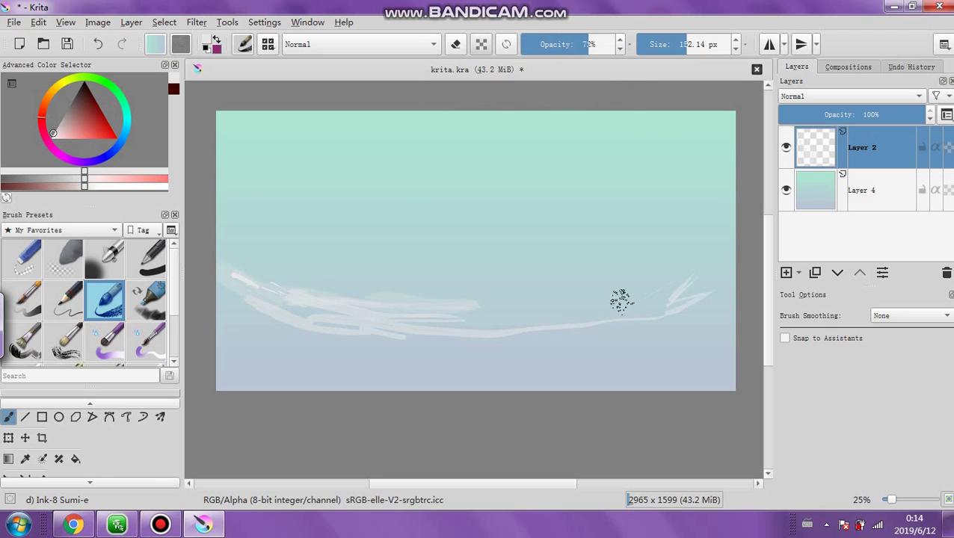
{"action": "left_click", "coordinate": [718, 45]}
{"action": "left_click", "coordinate": [528, 328]}
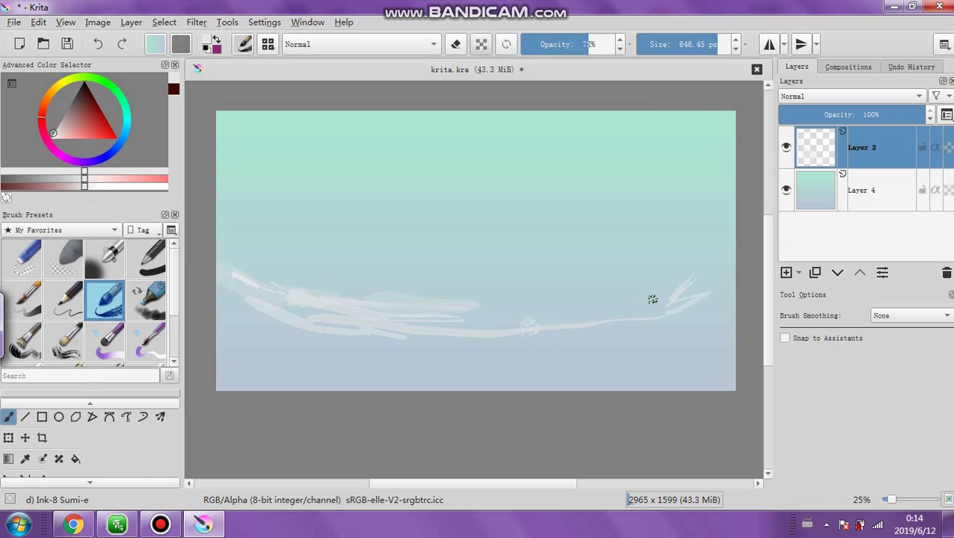
Thicken the curve's centre and its rising right end with overlapping white strokes, reducing the brush size to 158.65 px
{"action": "key", "text": "bracketleft"}
{"action": "key", "text": "bracketleft"}
{"action": "key", "text": "bracketleft"}
{"action": "key", "text": "bracketleft"}
{"action": "key", "text": "bracketleft"}
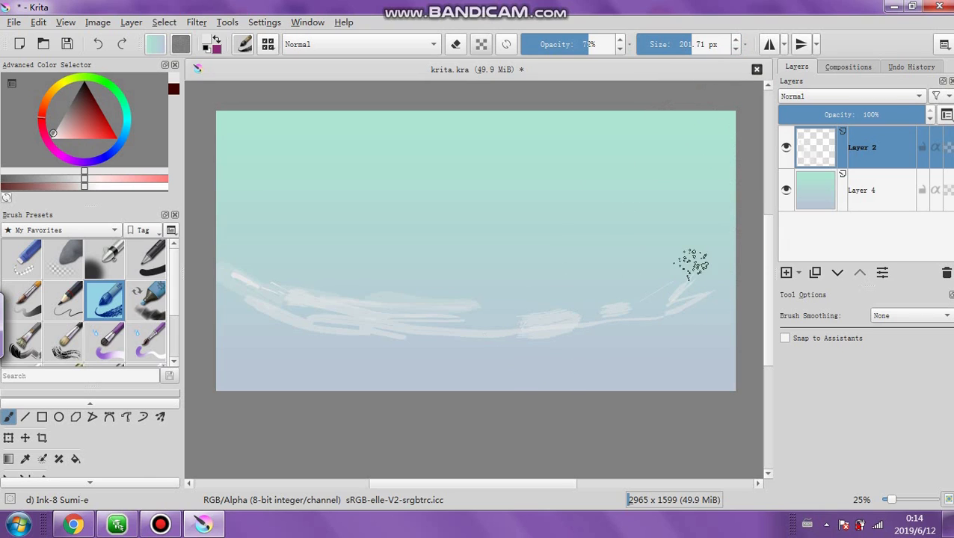
{"action": "left_click", "coordinate": [683, 48]}
{"action": "mouse_move", "coordinate": [518, 311]}
{"action": "left_mouse_down"}
{"action": "mouse_move", "coordinate": [385, 309]}
{"action": "mouse_move", "coordinate": [433, 332]}
{"action": "mouse_move", "coordinate": [590, 312]}
{"action": "left_mouse_up"}
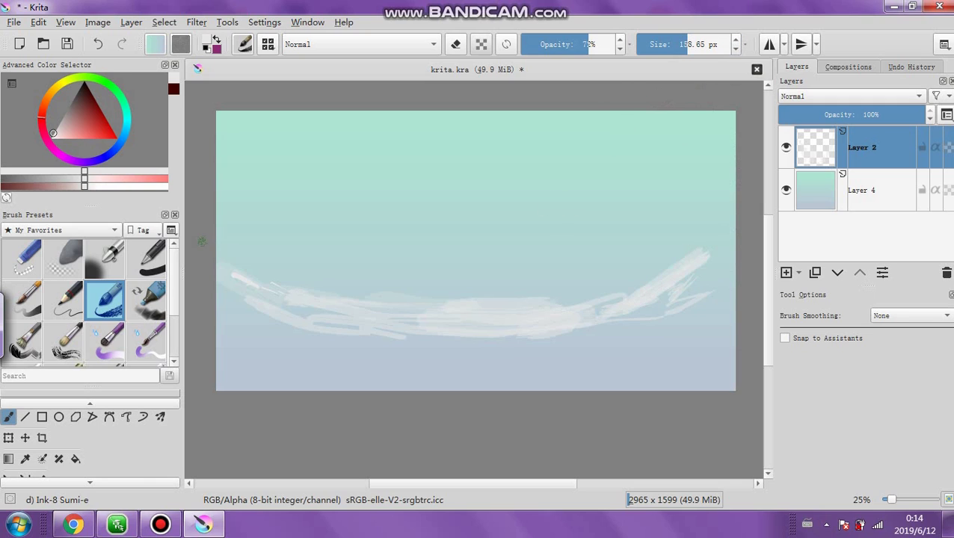
Paint layered curved white strokes below the band, spreading from the canvas's left edge across its lower part to the right
{"action": "mouse_move", "coordinate": [279, 290]}
{"action": "left_mouse_down"}
{"action": "mouse_move", "coordinate": [224, 275]}
{"action": "mouse_move", "coordinate": [272, 327]}
{"action": "mouse_move", "coordinate": [299, 340]}
{"action": "mouse_move", "coordinate": [462, 356]}
{"action": "mouse_move", "coordinate": [643, 354]}
{"action": "left_mouse_up"}
{"action": "left_click_drag", "start_coordinate": [540, 350], "coordinate": [600, 345]}
{"action": "left_click_drag", "start_coordinate": [619, 349], "coordinate": [662, 341]}
{"action": "mouse_move", "coordinate": [441, 347]}
{"action": "left_mouse_down"}
{"action": "mouse_move", "coordinate": [601, 345]}
{"action": "mouse_move", "coordinate": [495, 347]}
{"action": "left_mouse_up"}
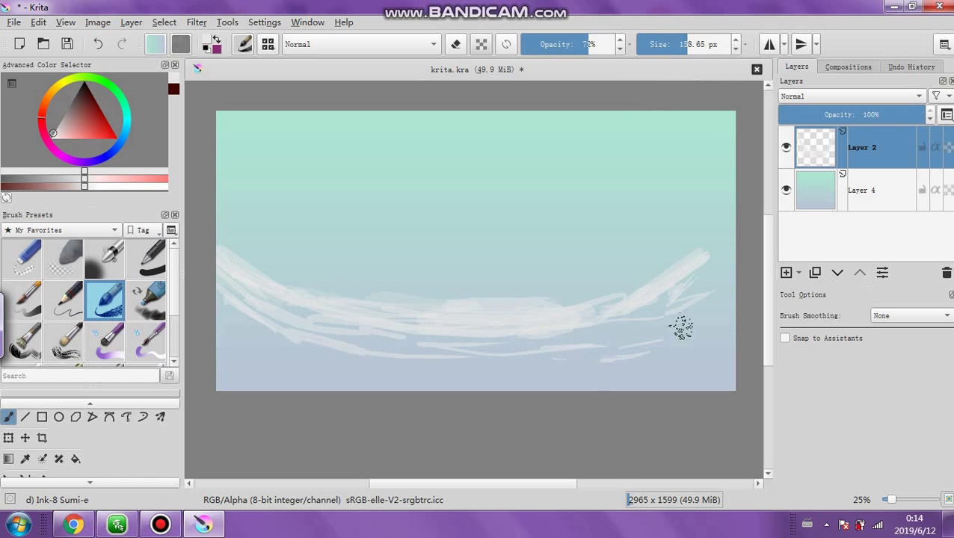
{"action": "left_click_drag", "start_coordinate": [327, 356], "coordinate": [387, 364]}
{"action": "mouse_move", "coordinate": [274, 339]}
{"action": "left_mouse_down"}
{"action": "mouse_move", "coordinate": [273, 362]}
{"action": "mouse_move", "coordinate": [290, 378]}
{"action": "mouse_move", "coordinate": [295, 352]}
{"action": "mouse_move", "coordinate": [366, 390]}
{"action": "mouse_move", "coordinate": [370, 379]}
{"action": "mouse_move", "coordinate": [714, 356]}
{"action": "mouse_move", "coordinate": [705, 333]}
{"action": "mouse_move", "coordinate": [680, 338]}
{"action": "mouse_move", "coordinate": [723, 256]}
{"action": "mouse_move", "coordinate": [636, 316]}
{"action": "mouse_move", "coordinate": [480, 354]}
{"action": "mouse_move", "coordinate": [403, 344]}
{"action": "mouse_move", "coordinate": [587, 341]}
{"action": "mouse_move", "coordinate": [519, 351]}
{"action": "mouse_move", "coordinate": [256, 322]}
{"action": "mouse_move", "coordinate": [462, 349]}
{"action": "left_mouse_up"}
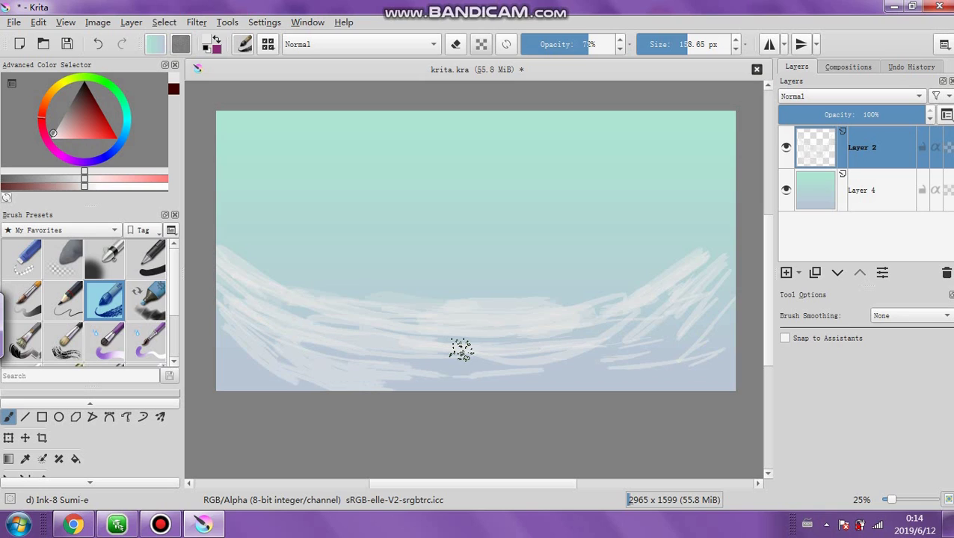
Fill the remaining gaps in the lower canvas with long white strokes and smooth the snow's curved upper edge from side to side
{"action": "mouse_move", "coordinate": [237, 286]}
{"action": "left_mouse_down"}
{"action": "mouse_move", "coordinate": [352, 330]}
{"action": "mouse_move", "coordinate": [513, 341]}
{"action": "mouse_move", "coordinate": [504, 354]}
{"action": "left_mouse_up"}
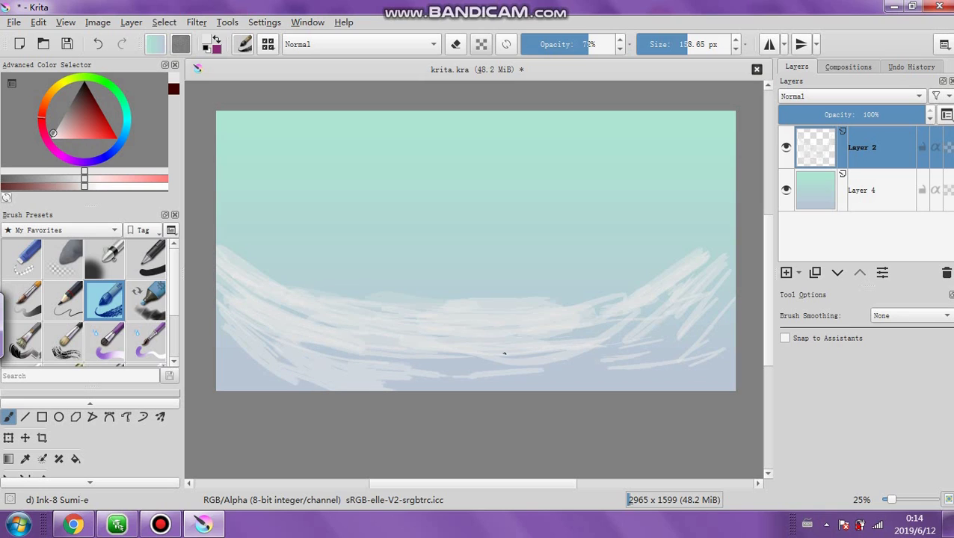
{"action": "mouse_move", "coordinate": [239, 356]}
{"action": "left_mouse_down"}
{"action": "mouse_move", "coordinate": [259, 389]}
{"action": "mouse_move", "coordinate": [242, 388]}
{"action": "mouse_move", "coordinate": [280, 385]}
{"action": "left_mouse_up"}
{"action": "left_click_drag", "start_coordinate": [218, 326], "coordinate": [364, 366]}
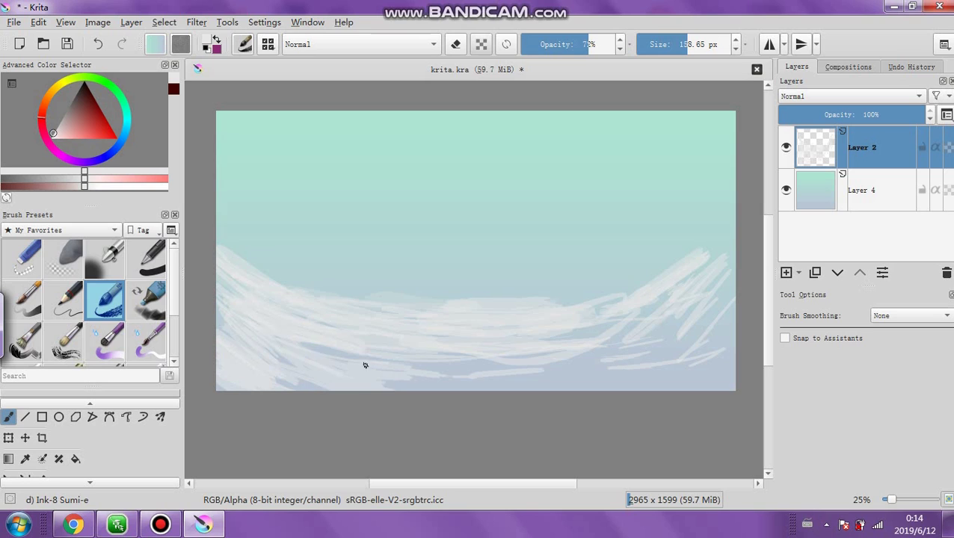
{"action": "mouse_move", "coordinate": [242, 304]}
{"action": "left_mouse_down"}
{"action": "mouse_move", "coordinate": [354, 363]}
{"action": "mouse_move", "coordinate": [334, 377]}
{"action": "mouse_move", "coordinate": [440, 359]}
{"action": "mouse_move", "coordinate": [578, 366]}
{"action": "mouse_move", "coordinate": [483, 374]}
{"action": "mouse_move", "coordinate": [638, 371]}
{"action": "mouse_move", "coordinate": [610, 378]}
{"action": "mouse_move", "coordinate": [626, 381]}
{"action": "mouse_move", "coordinate": [686, 339]}
{"action": "mouse_move", "coordinate": [566, 349]}
{"action": "mouse_move", "coordinate": [579, 326]}
{"action": "mouse_move", "coordinate": [602, 315]}
{"action": "mouse_move", "coordinate": [566, 336]}
{"action": "mouse_move", "coordinate": [674, 299]}
{"action": "mouse_move", "coordinate": [640, 317]}
{"action": "mouse_move", "coordinate": [609, 356]}
{"action": "mouse_move", "coordinate": [649, 358]}
{"action": "mouse_move", "coordinate": [722, 327]}
{"action": "mouse_move", "coordinate": [577, 358]}
{"action": "mouse_move", "coordinate": [674, 320]}
{"action": "mouse_move", "coordinate": [666, 323]}
{"action": "mouse_move", "coordinate": [735, 280]}
{"action": "mouse_move", "coordinate": [696, 368]}
{"action": "mouse_move", "coordinate": [726, 355]}
{"action": "mouse_move", "coordinate": [744, 242]}
{"action": "mouse_move", "coordinate": [722, 267]}
{"action": "left_mouse_up"}
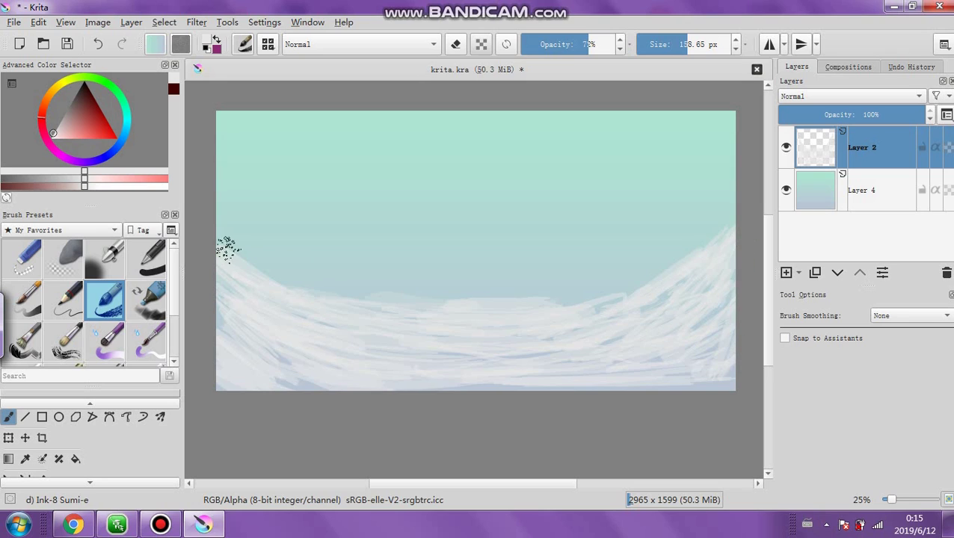
{"action": "mouse_move", "coordinate": [223, 246]}
{"action": "left_mouse_down"}
{"action": "mouse_move", "coordinate": [288, 274]}
{"action": "mouse_move", "coordinate": [216, 231]}
{"action": "mouse_move", "coordinate": [364, 289]}
{"action": "mouse_move", "coordinate": [501, 301]}
{"action": "mouse_move", "coordinate": [312, 283]}
{"action": "mouse_move", "coordinate": [433, 306]}
{"action": "mouse_move", "coordinate": [314, 296]}
{"action": "mouse_move", "coordinate": [612, 300]}
{"action": "mouse_move", "coordinate": [572, 297]}
{"action": "mouse_move", "coordinate": [677, 278]}
{"action": "left_mouse_up"}
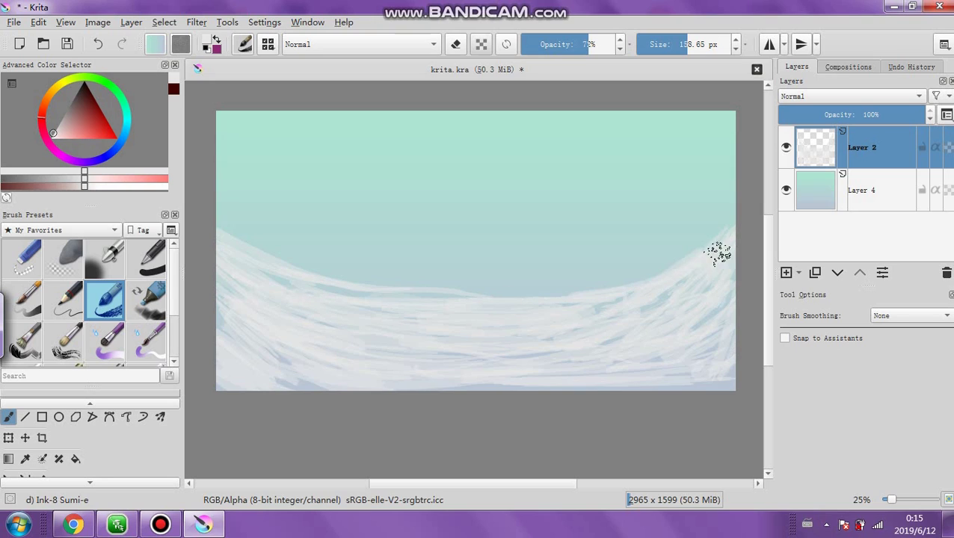
Switch the brush to eraser mode and thin out the white paint along the upper edge of the right slope
{"action": "left_click", "coordinate": [456, 46]}
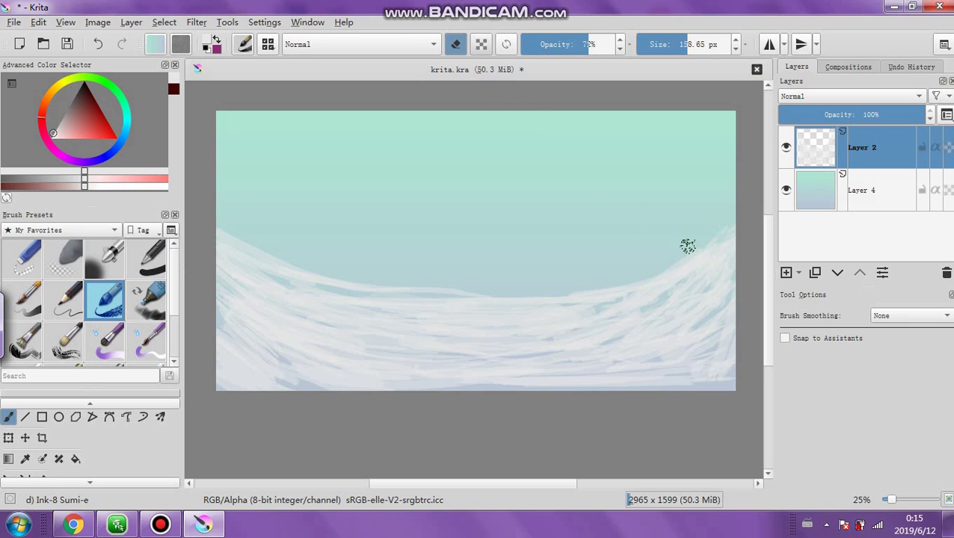
{"action": "mouse_move", "coordinate": [719, 242]}
{"action": "left_mouse_down"}
{"action": "mouse_move", "coordinate": [646, 271]}
{"action": "mouse_move", "coordinate": [703, 265]}
{"action": "mouse_move", "coordinate": [655, 279]}
{"action": "left_mouse_up"}
{"action": "left_click_drag", "start_coordinate": [724, 270], "coordinate": [642, 277]}
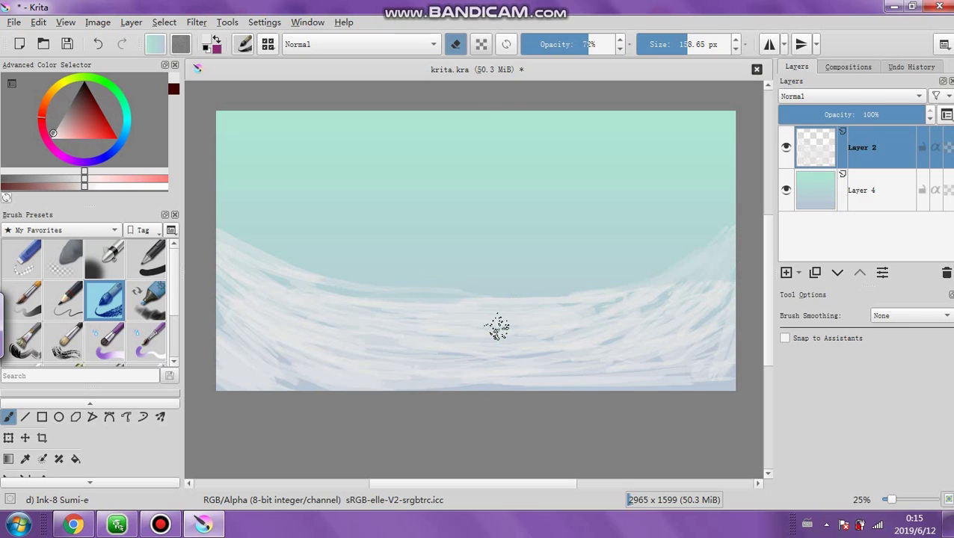
Blend the snow strokes with the Blender Basic preset at 101.31 px, undoing a full-opacity test and using opacities of 21% and 48%
{"action": "left_click", "coordinate": [174, 364]}
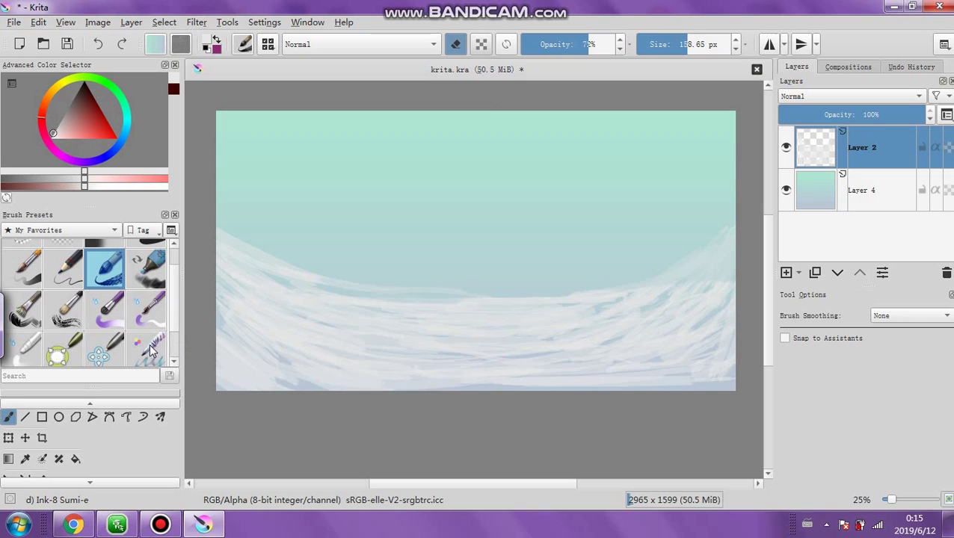
{"action": "left_click", "coordinate": [30, 348]}
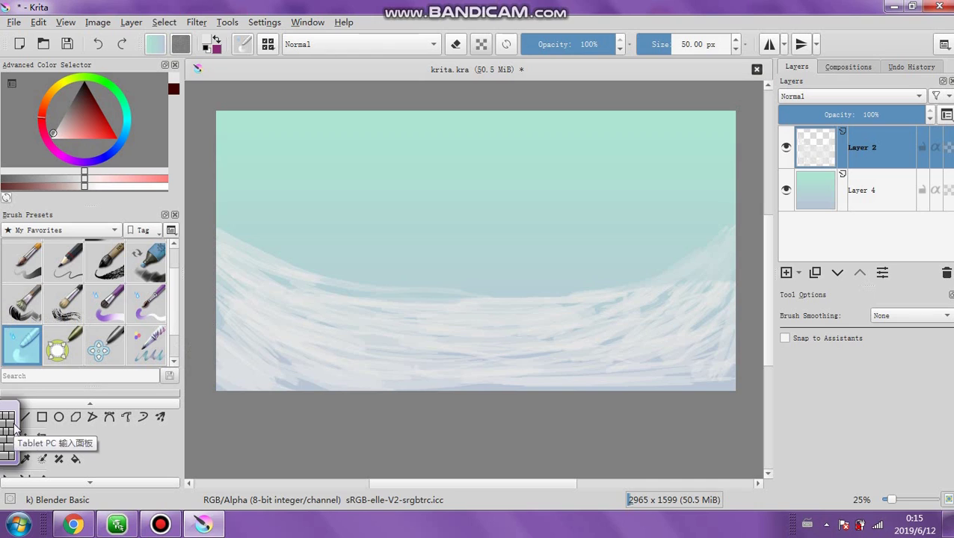
{"action": "left_click", "coordinate": [668, 44]}
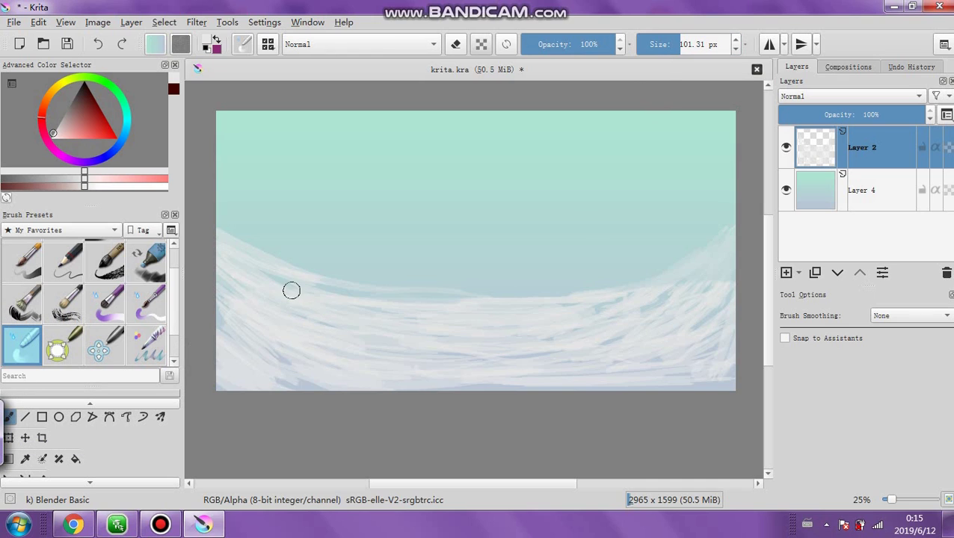
{"action": "mouse_move", "coordinate": [291, 290]}
{"action": "left_mouse_down"}
{"action": "mouse_move", "coordinate": [251, 266]}
{"action": "mouse_move", "coordinate": [305, 293]}
{"action": "left_mouse_up"}
{"action": "left_click", "coordinate": [99, 44]}
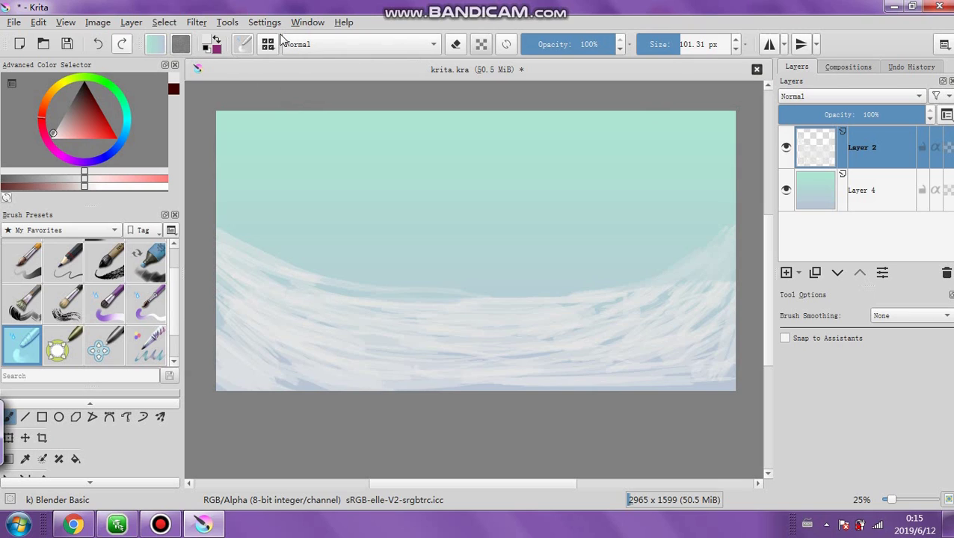
{"action": "left_click", "coordinate": [541, 44]}
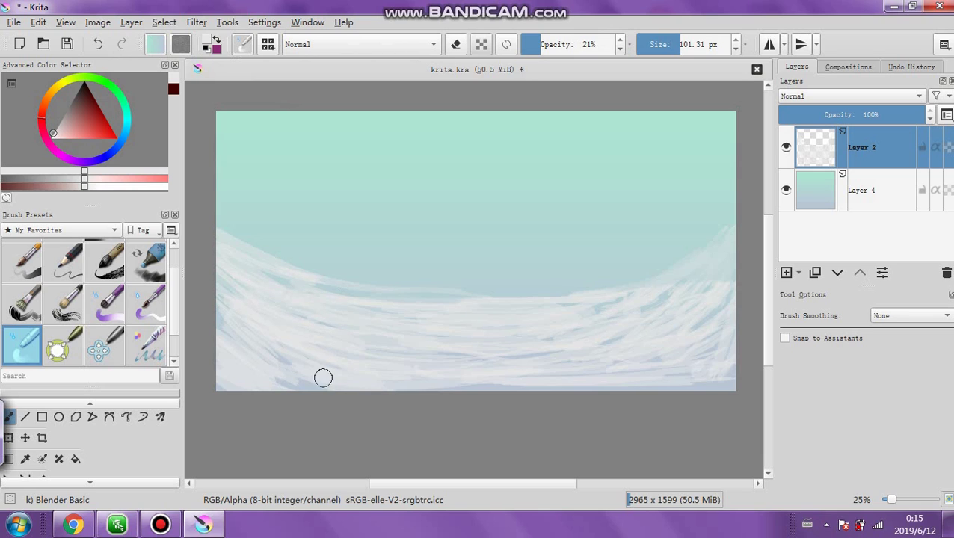
{"action": "left_click", "coordinate": [566, 45]}
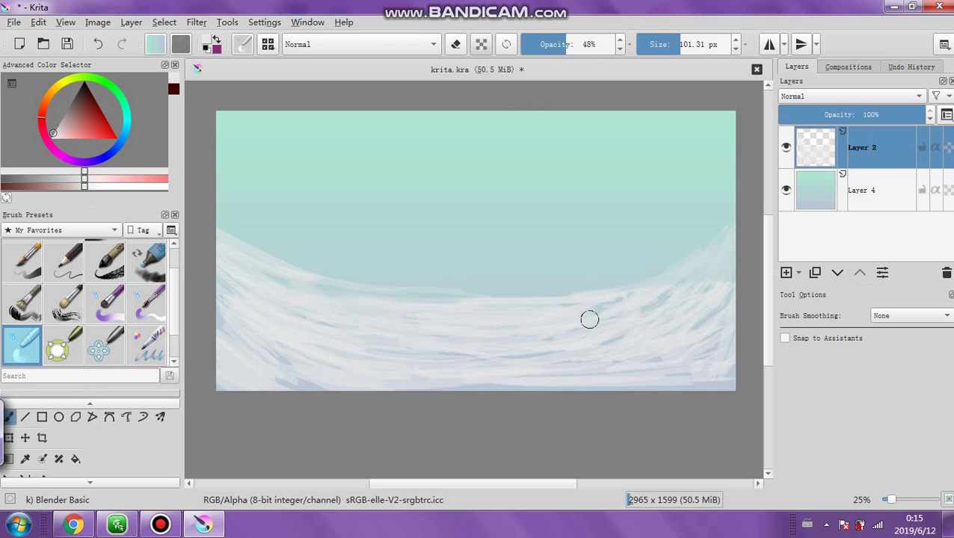
Duplicate Layer 2 and airbrush a light grey shade on the copy's left slope using Airbrush Soft at 179.32 px and 42% opacity
{"action": "left_click", "coordinate": [815, 273]}
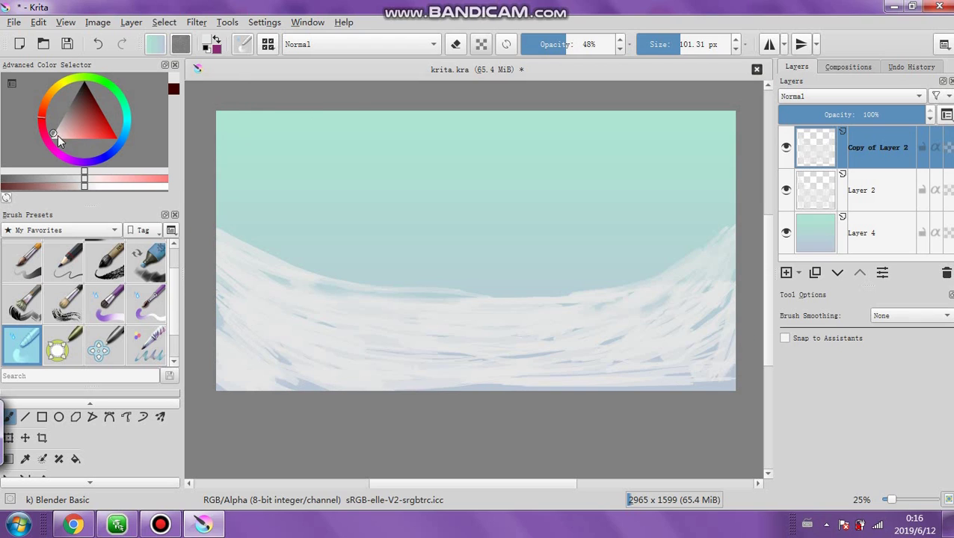
{"action": "left_click_drag", "start_coordinate": [58, 134], "coordinate": [57, 126]}
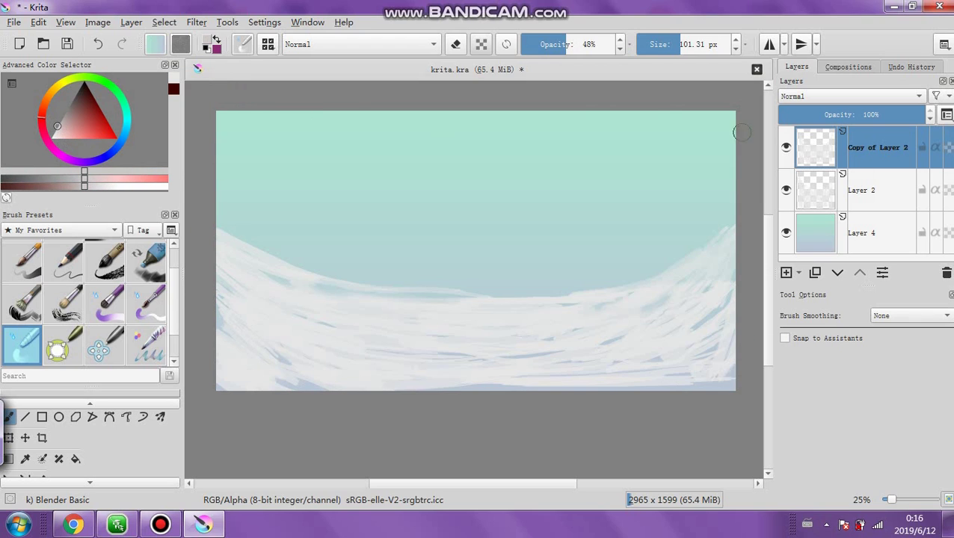
{"action": "left_click_drag", "start_coordinate": [172, 287], "coordinate": [125, 253]}
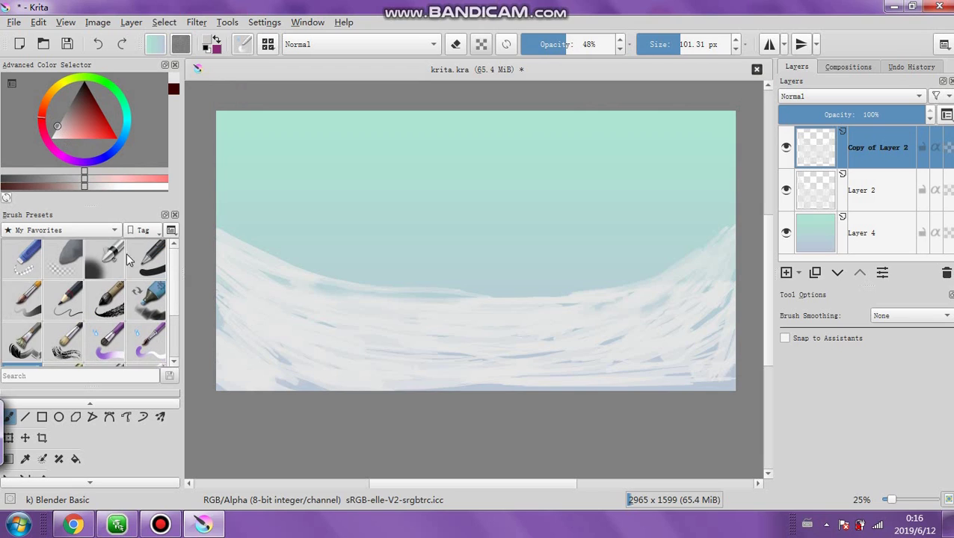
{"action": "left_click", "coordinate": [108, 258]}
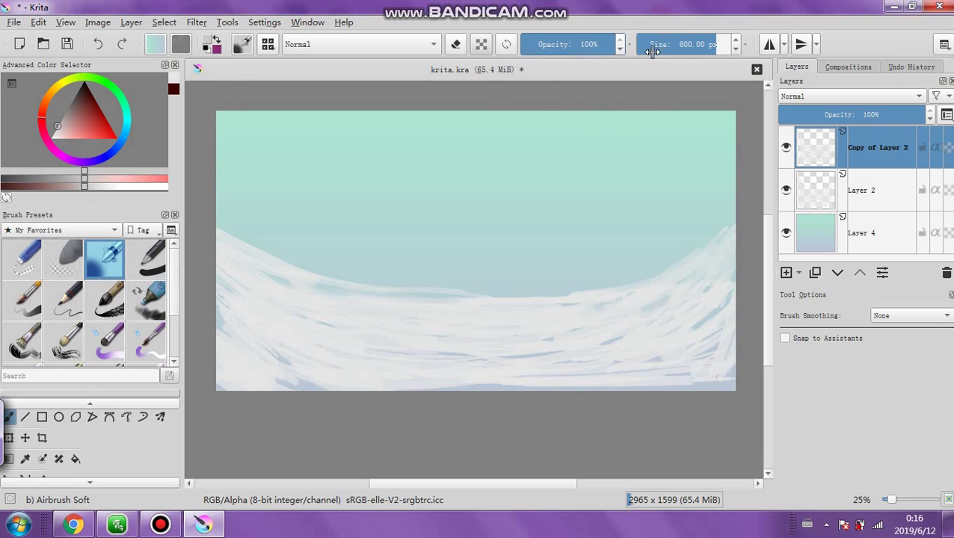
{"action": "left_click", "coordinate": [683, 50]}
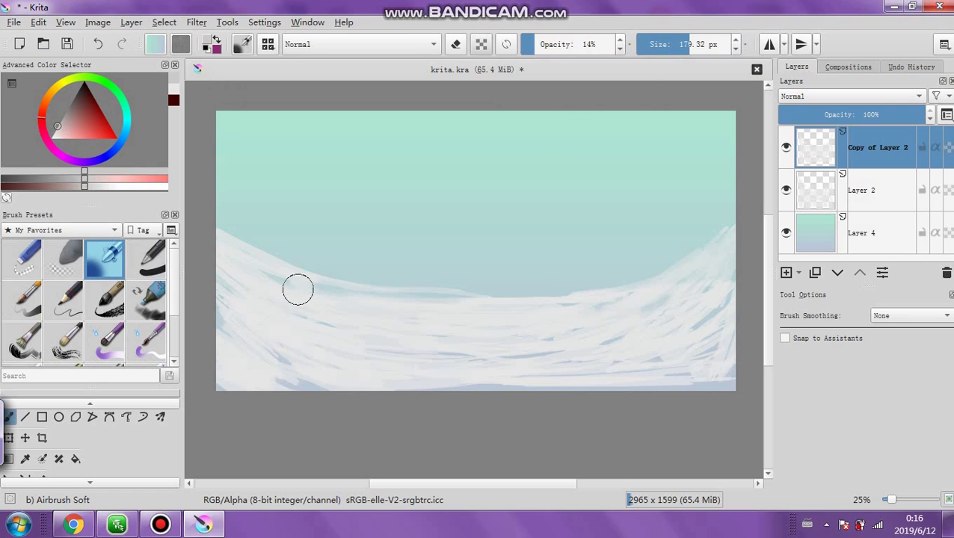
{"action": "left_click", "coordinate": [564, 49]}
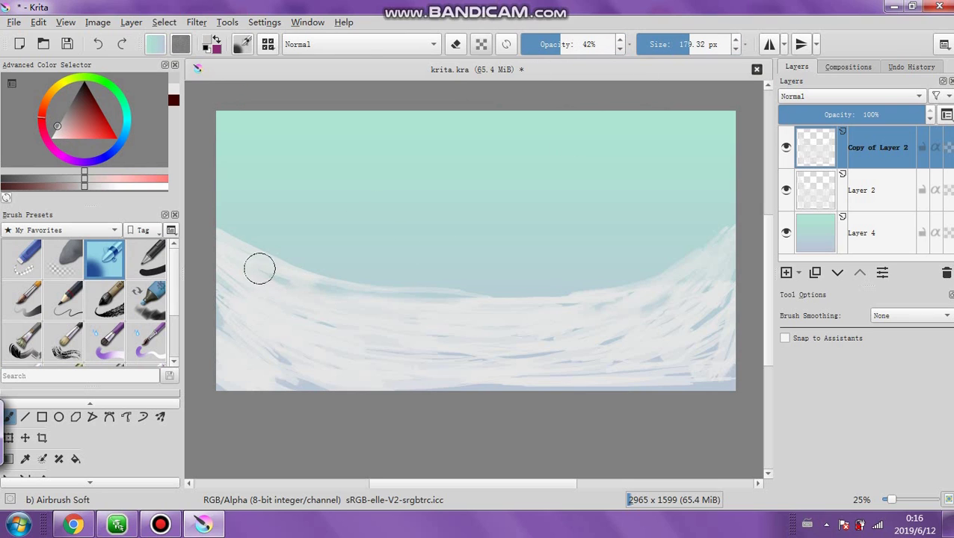
{"action": "mouse_move", "coordinate": [254, 268]}
{"action": "left_mouse_down"}
{"action": "mouse_move", "coordinate": [311, 294]}
{"action": "mouse_move", "coordinate": [245, 264]}
{"action": "mouse_move", "coordinate": [326, 311]}
{"action": "left_mouse_up"}
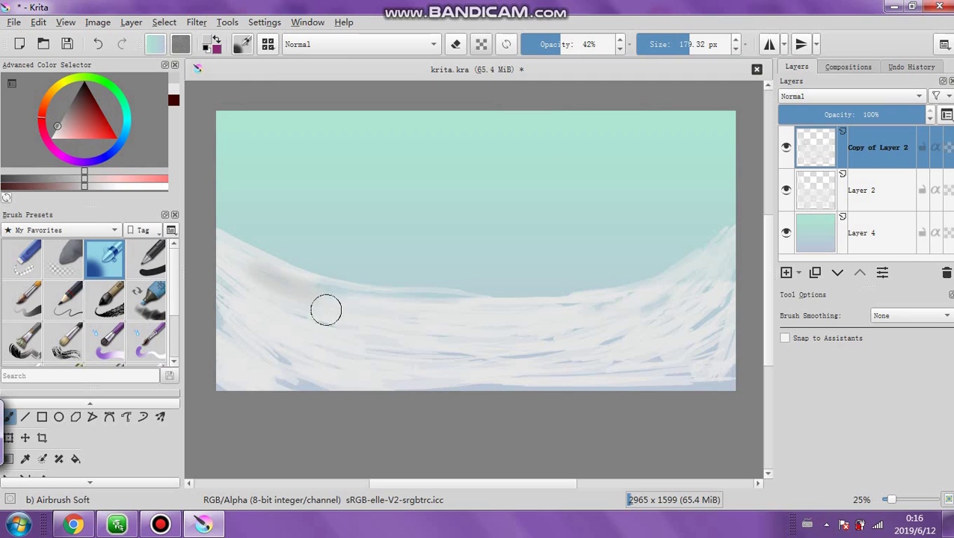
Soften the snow streaks with a lighter grey airbrush, and cover the grey patch on the left slope with white
{"action": "left_click_drag", "start_coordinate": [57, 128], "coordinate": [53, 132]}
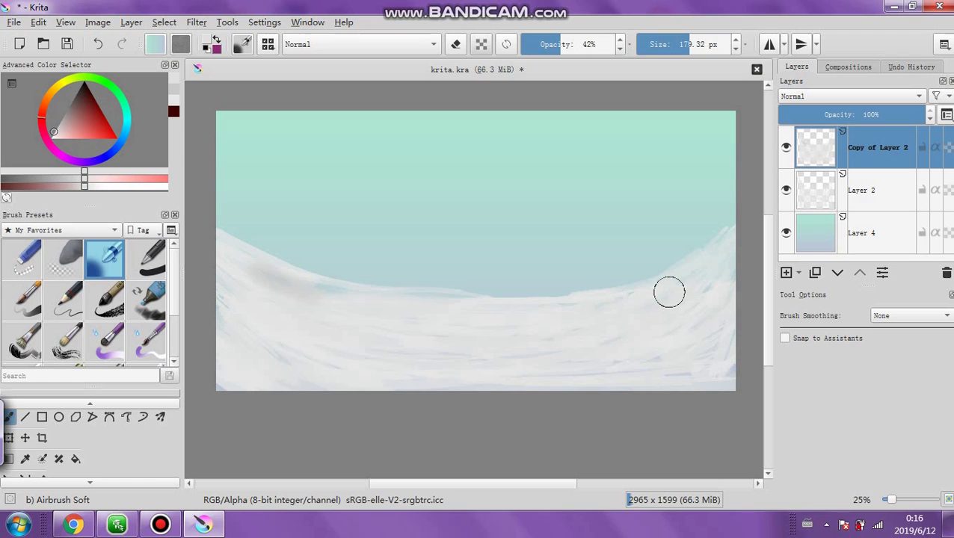
{"action": "left_click_drag", "start_coordinate": [53, 130], "coordinate": [50, 139]}
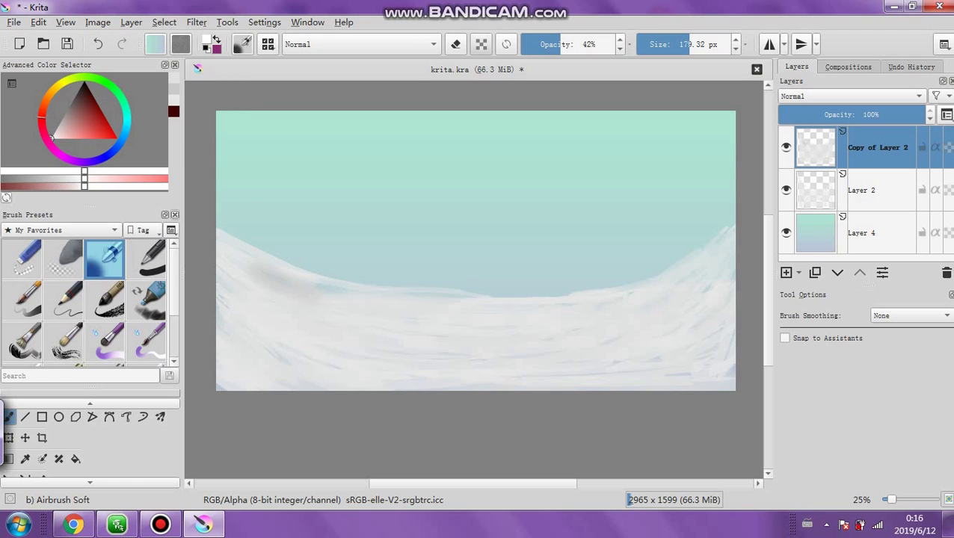
{"action": "mouse_move", "coordinate": [264, 288]}
{"action": "left_mouse_down"}
{"action": "mouse_move", "coordinate": [317, 300]}
{"action": "mouse_move", "coordinate": [249, 272]}
{"action": "left_mouse_up"}
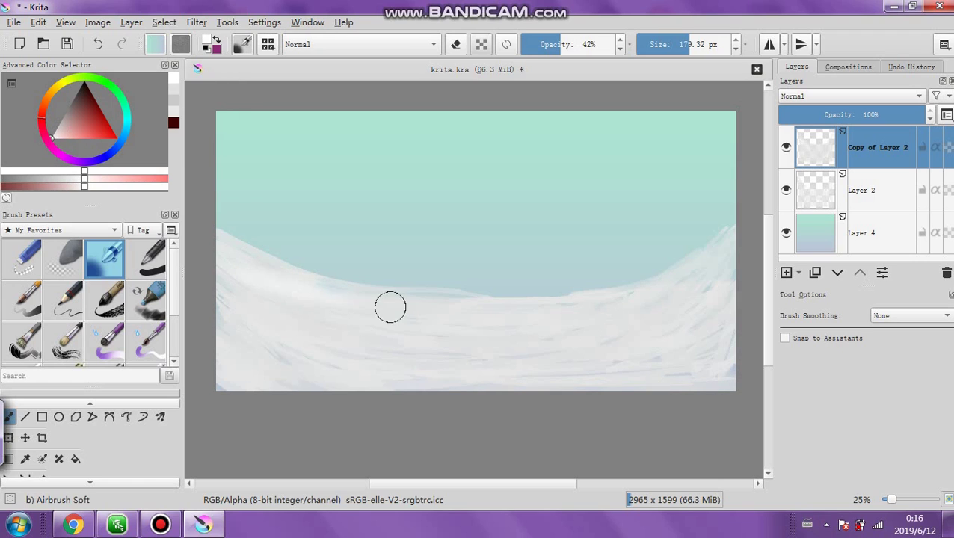
{"action": "mouse_move", "coordinate": [600, 337]}
{"action": "left_mouse_down"}
{"action": "mouse_move", "coordinate": [478, 324]}
{"action": "mouse_move", "coordinate": [464, 341]}
{"action": "mouse_move", "coordinate": [620, 326]}
{"action": "mouse_move", "coordinate": [561, 332]}
{"action": "left_mouse_up"}
Add a new paint layer directly above Layer 4 and set its layer opacity to 33%
{"action": "left_click", "coordinate": [853, 231]}
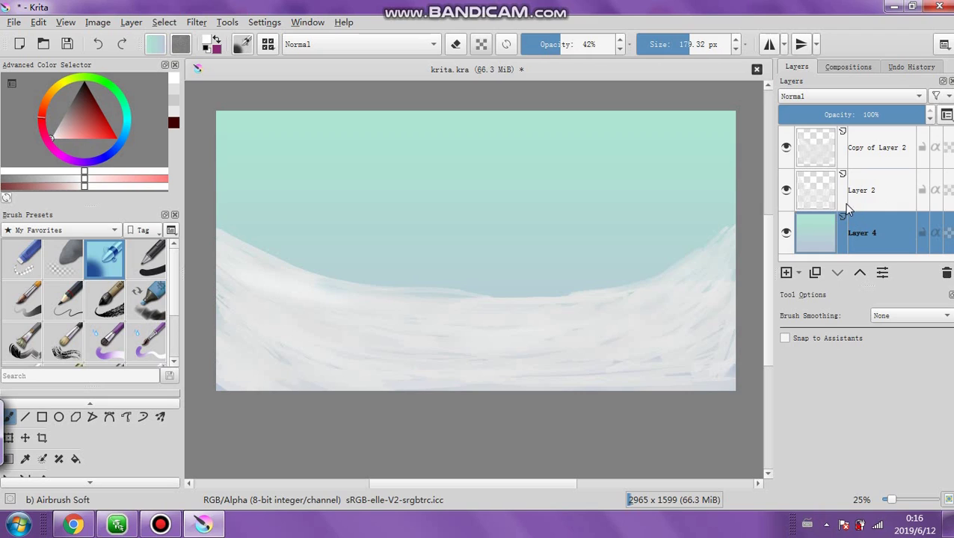
{"action": "left_click", "coordinate": [786, 272]}
{"action": "left_click", "coordinate": [789, 114]}
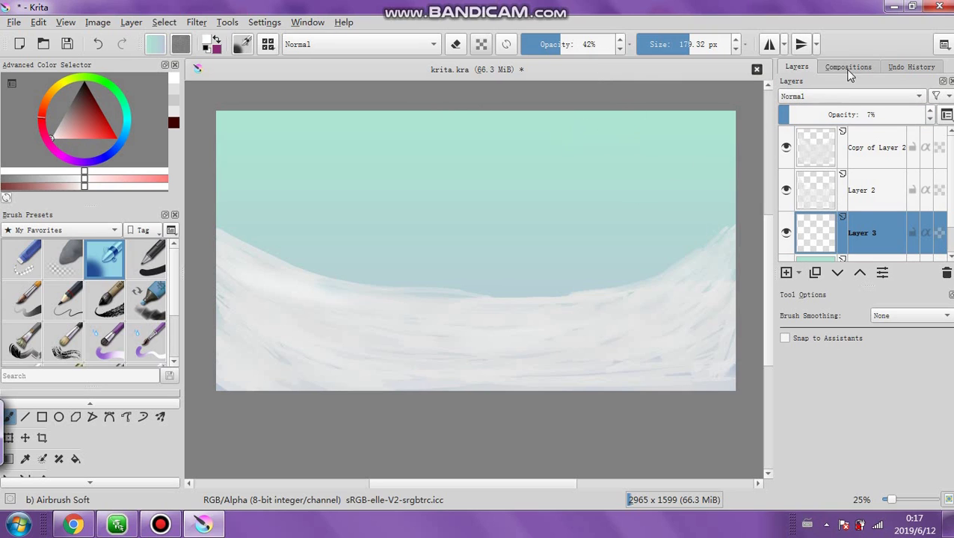
{"action": "left_click", "coordinate": [812, 113]}
{"action": "left_click", "coordinate": [858, 114]}
{"action": "left_click", "coordinate": [827, 115]}
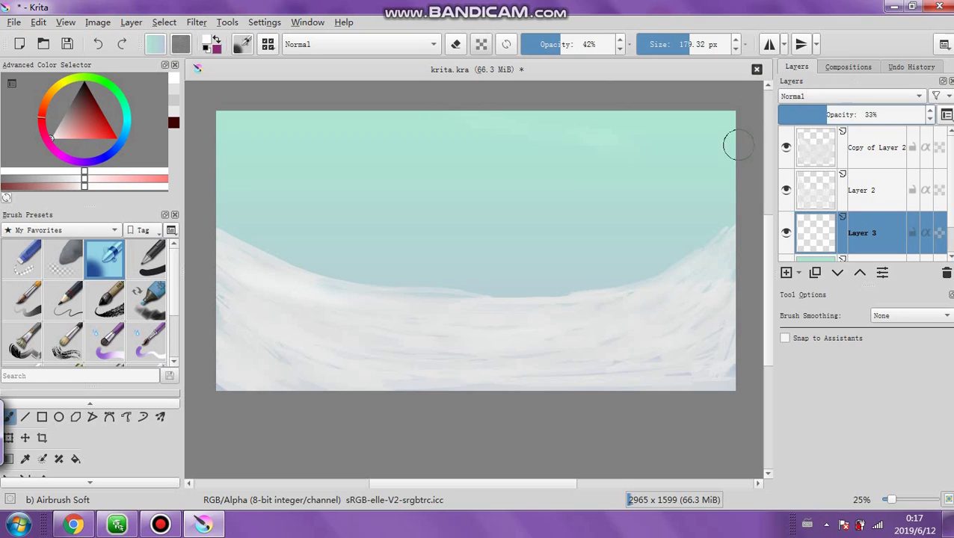
Airbrush soft white clouds across the sky on Layer 3 with a 341.90 px brush at 65% opacity
{"action": "left_click", "coordinate": [583, 51]}
{"action": "left_click", "coordinate": [702, 48]}
{"action": "mouse_move", "coordinate": [464, 133]}
{"action": "left_mouse_down"}
{"action": "mouse_move", "coordinate": [587, 168]}
{"action": "mouse_move", "coordinate": [411, 112]}
{"action": "mouse_move", "coordinate": [625, 146]}
{"action": "left_mouse_up"}
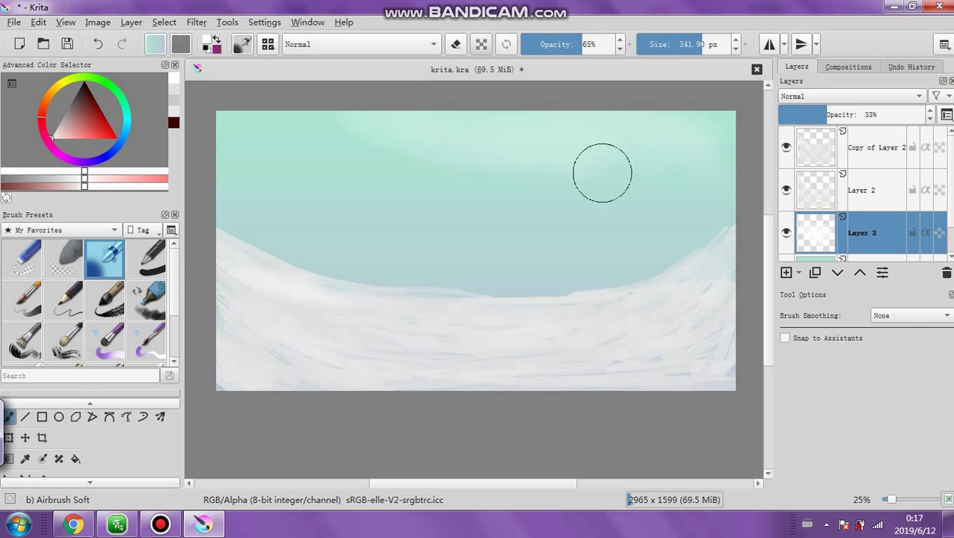
{"action": "mouse_move", "coordinate": [447, 219]}
{"action": "left_mouse_down"}
{"action": "mouse_move", "coordinate": [484, 236]}
{"action": "mouse_move", "coordinate": [454, 237]}
{"action": "mouse_move", "coordinate": [615, 185]}
{"action": "left_mouse_up"}
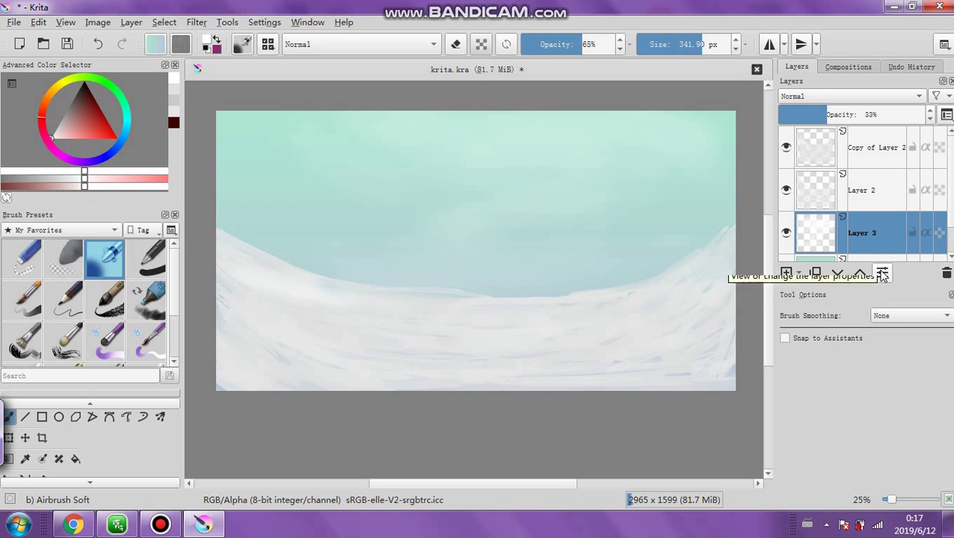
Merge Layer 3 with Layer 4 directly below it
{"action": "mouse_move", "coordinate": [876, 245]}
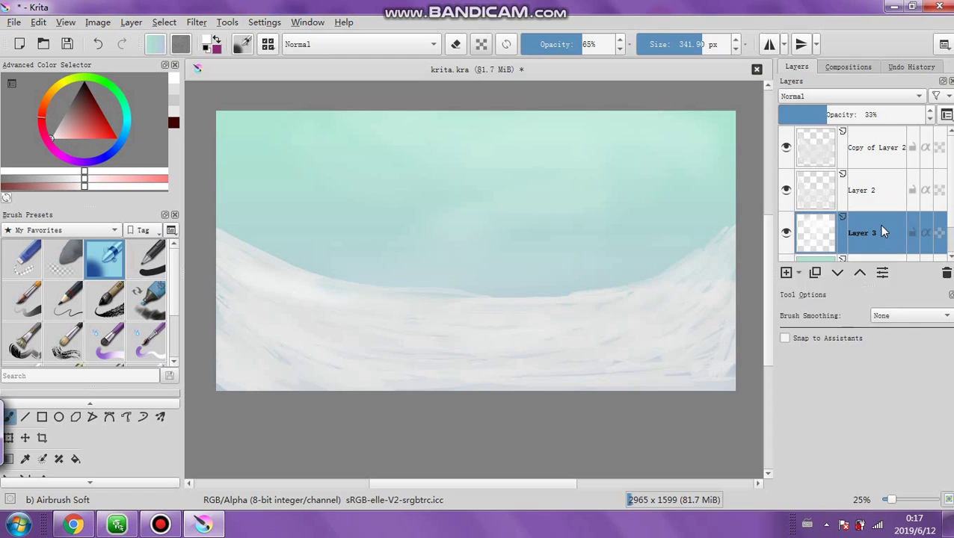
{"action": "right_click", "coordinate": [881, 229]}
{"action": "left_click", "coordinate": [717, 102]}
{"action": "right_click", "coordinate": [884, 234]}
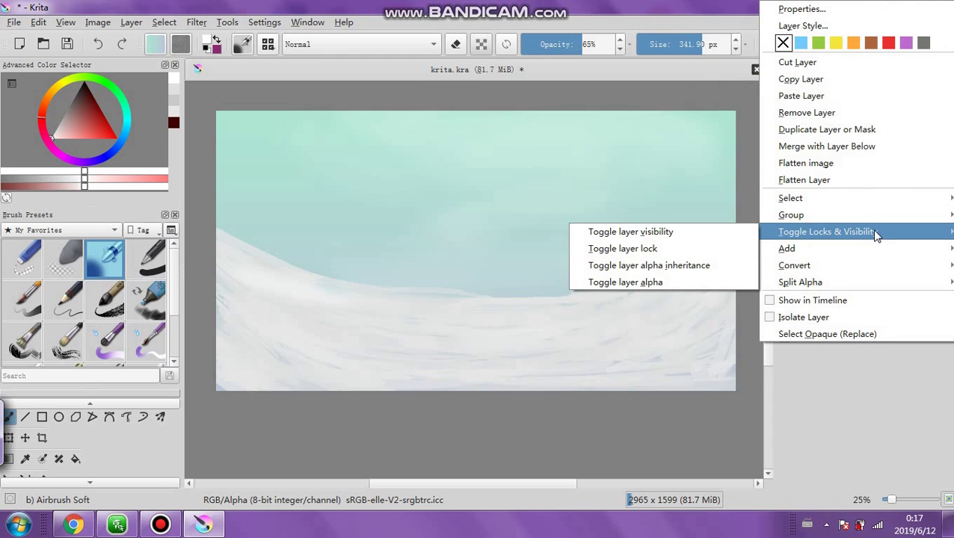
{"action": "left_click", "coordinate": [703, 92]}
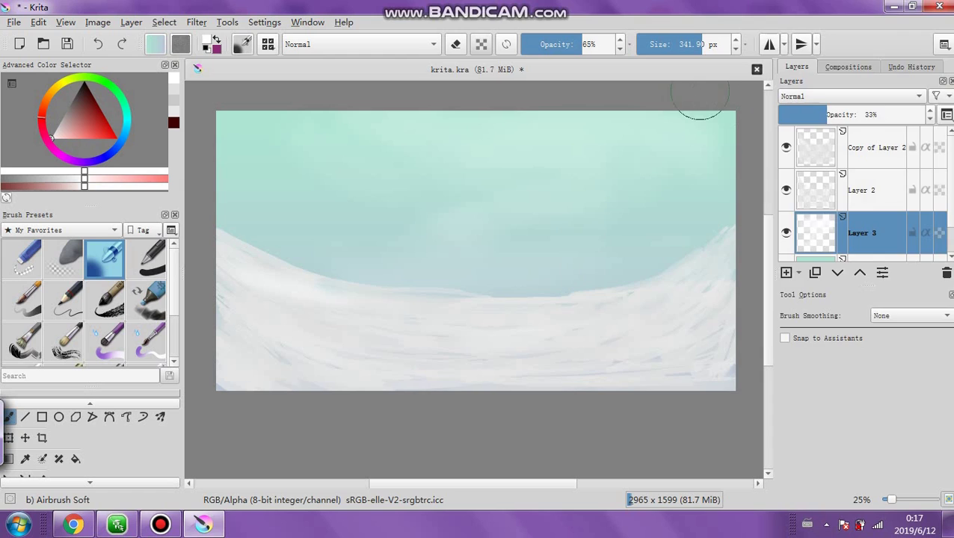
{"action": "right_click", "coordinate": [880, 233]}
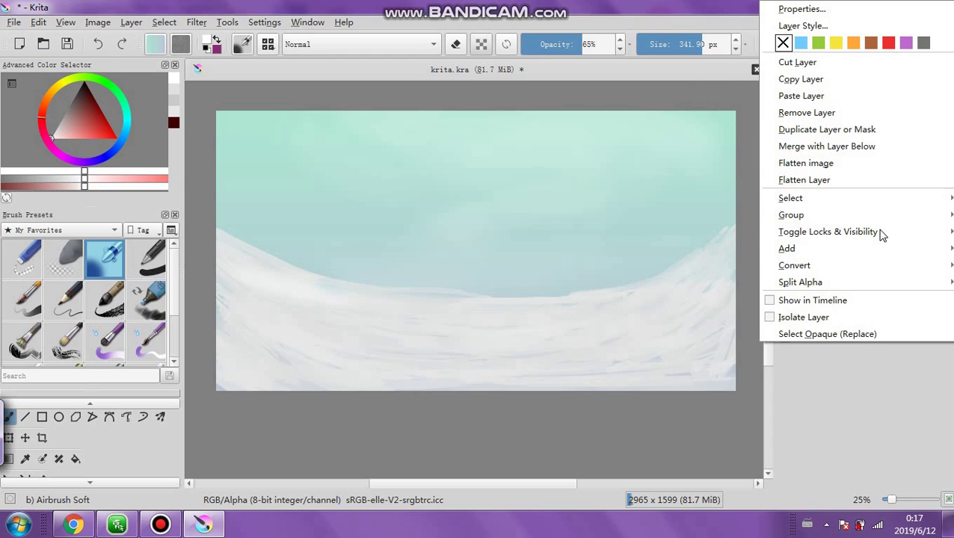
{"action": "left_click", "coordinate": [858, 148]}
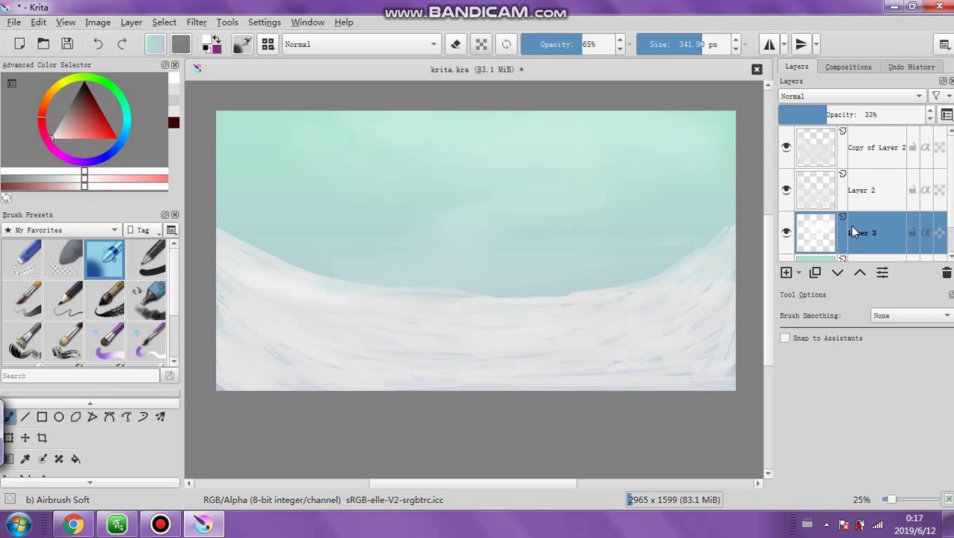
Flatten the whole image, starting from Copy of Layer 2, into a single layer
{"action": "left_click", "coordinate": [879, 160]}
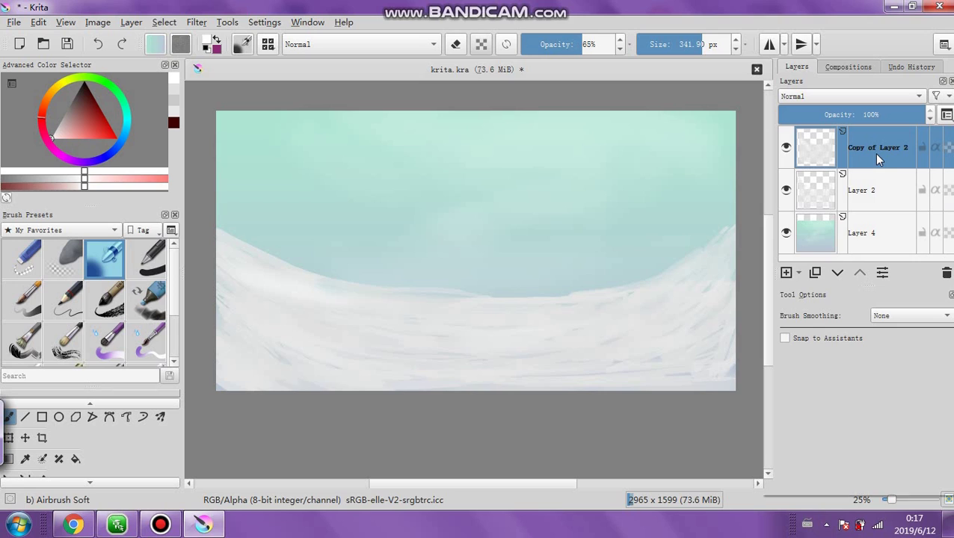
{"action": "right_click", "coordinate": [876, 154]}
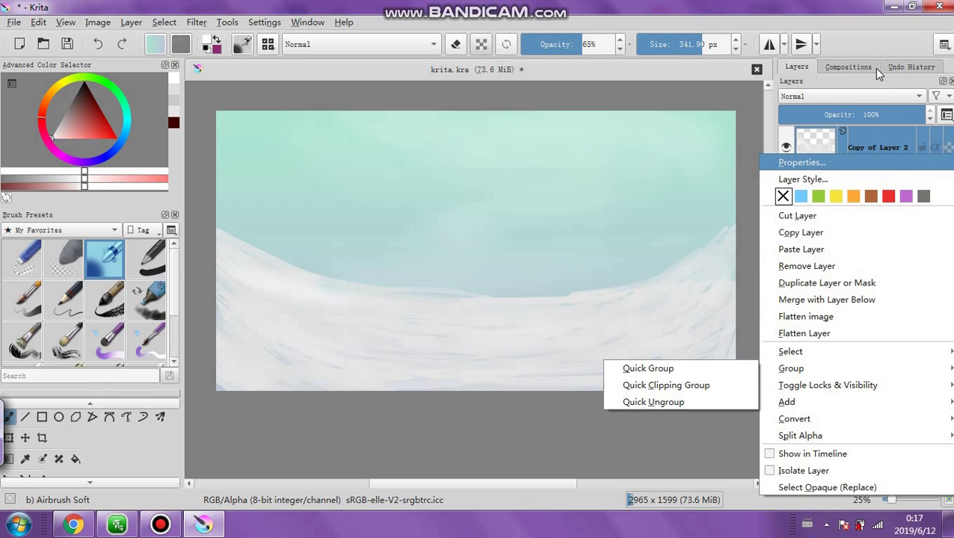
{"action": "left_click", "coordinate": [863, 46]}
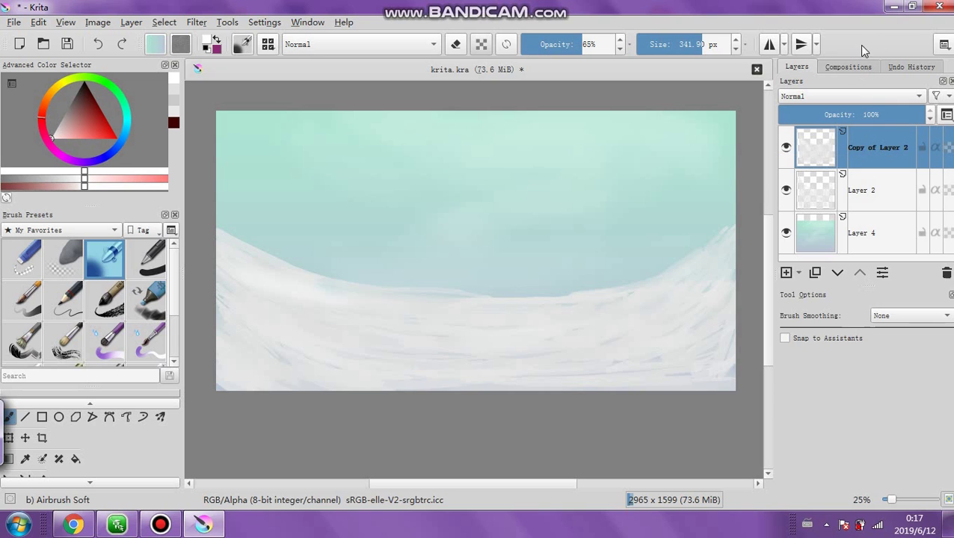
{"action": "right_click", "coordinate": [864, 163]}
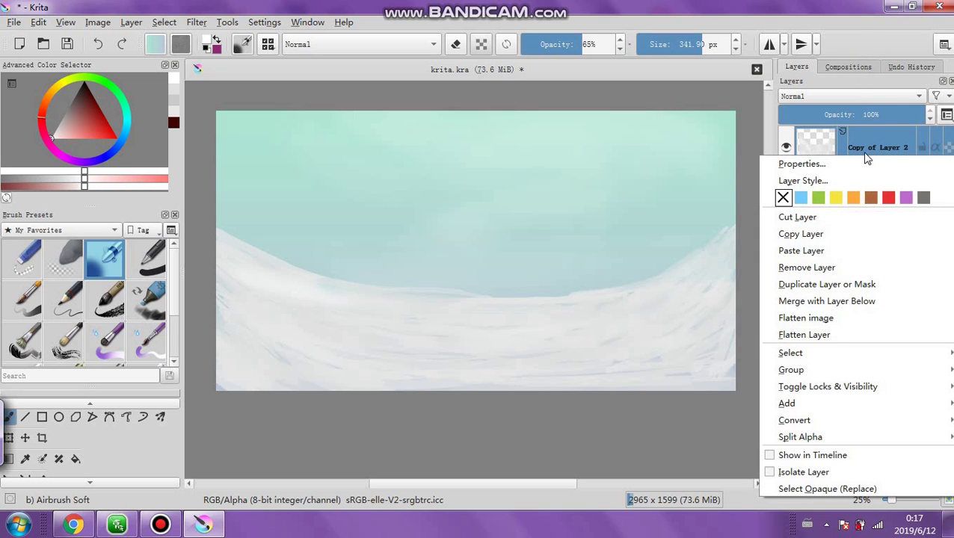
{"action": "left_click", "coordinate": [851, 319]}
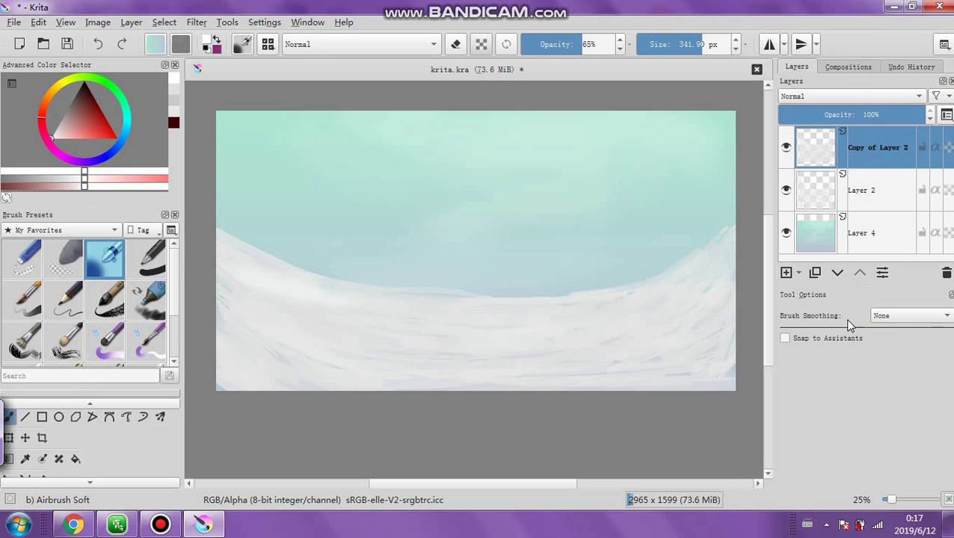
Add a paint layer above the flattened image and block in a dark grey treeline on the left slope with vertical Ink-8 Sumi-e strokes
{"action": "left_click", "coordinate": [786, 273]}
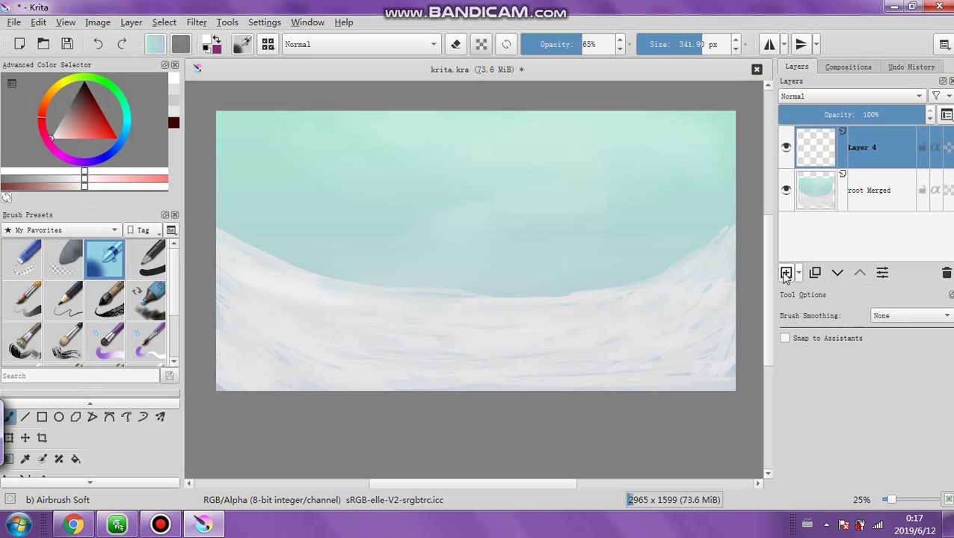
{"action": "left_click", "coordinate": [76, 94]}
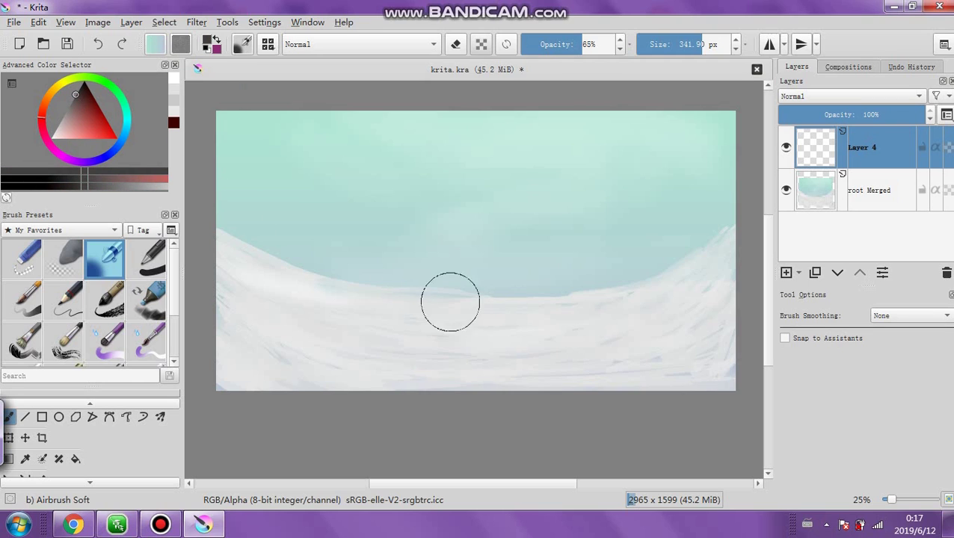
{"action": "left_click", "coordinate": [161, 269]}
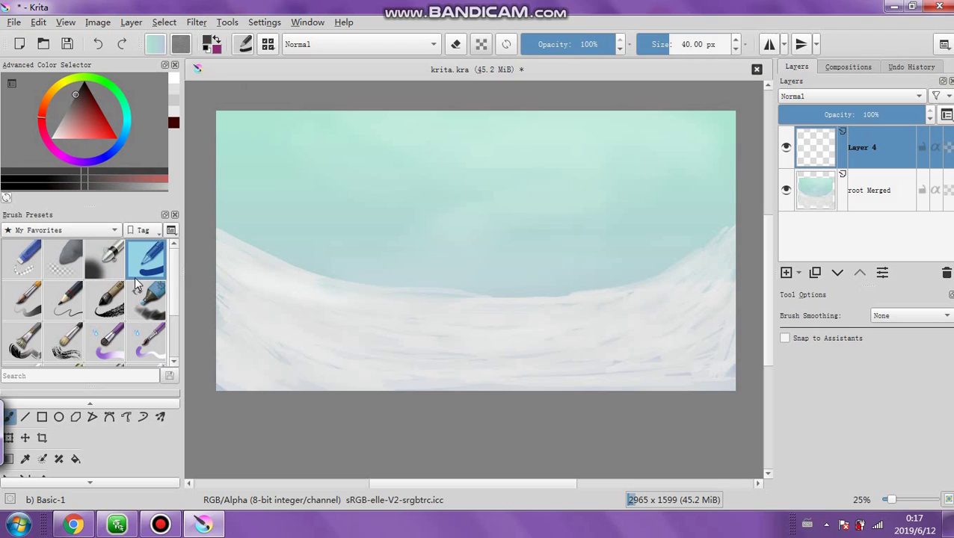
{"action": "left_click", "coordinate": [105, 301]}
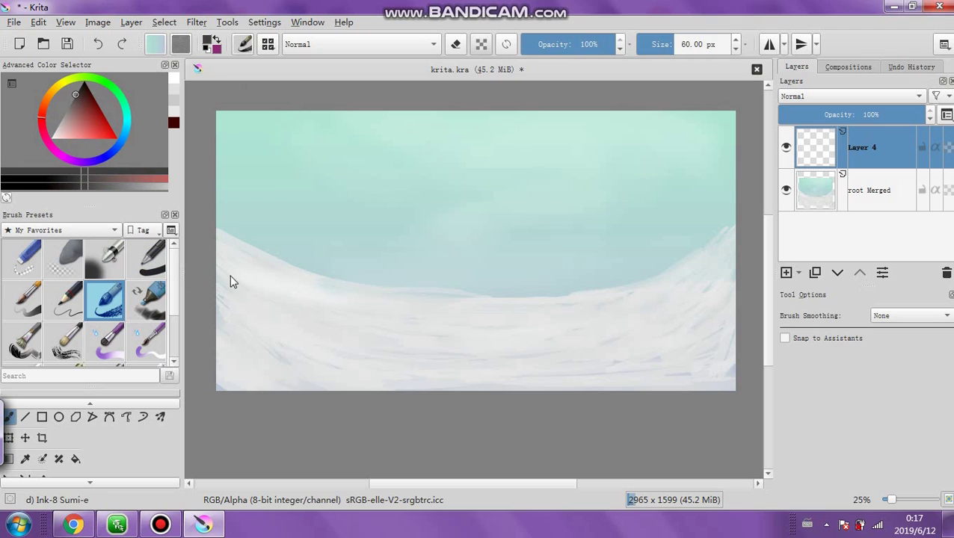
{"action": "left_click", "coordinate": [683, 45]}
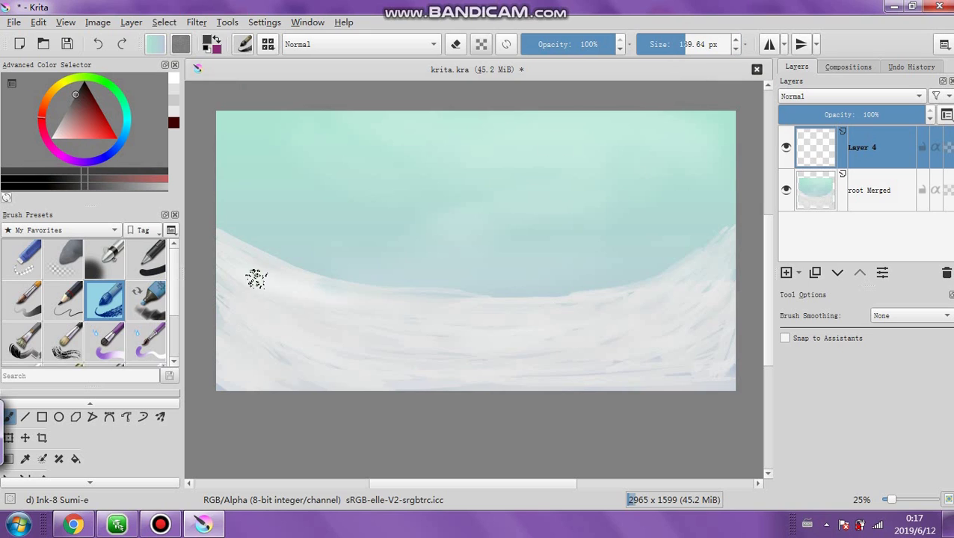
{"action": "mouse_move", "coordinate": [258, 218]}
{"action": "left_mouse_down"}
{"action": "mouse_move", "coordinate": [249, 241]}
{"action": "mouse_move", "coordinate": [279, 252]}
{"action": "mouse_move", "coordinate": [281, 179]}
{"action": "mouse_move", "coordinate": [280, 249]}
{"action": "mouse_move", "coordinate": [291, 245]}
{"action": "mouse_move", "coordinate": [293, 267]}
{"action": "mouse_move", "coordinate": [314, 255]}
{"action": "mouse_move", "coordinate": [316, 221]}
{"action": "mouse_move", "coordinate": [332, 267]}
{"action": "mouse_move", "coordinate": [379, 220]}
{"action": "mouse_move", "coordinate": [411, 282]}
{"action": "mouse_move", "coordinate": [482, 303]}
{"action": "left_mouse_up"}
{"action": "mouse_move", "coordinate": [424, 245]}
{"action": "left_mouse_down"}
{"action": "mouse_move", "coordinate": [421, 202]}
{"action": "mouse_move", "coordinate": [392, 247]}
{"action": "mouse_move", "coordinate": [373, 217]}
{"action": "mouse_move", "coordinate": [340, 266]}
{"action": "mouse_move", "coordinate": [335, 224]}
{"action": "mouse_move", "coordinate": [308, 251]}
{"action": "mouse_move", "coordinate": [272, 232]}
{"action": "mouse_move", "coordinate": [249, 160]}
{"action": "left_mouse_up"}
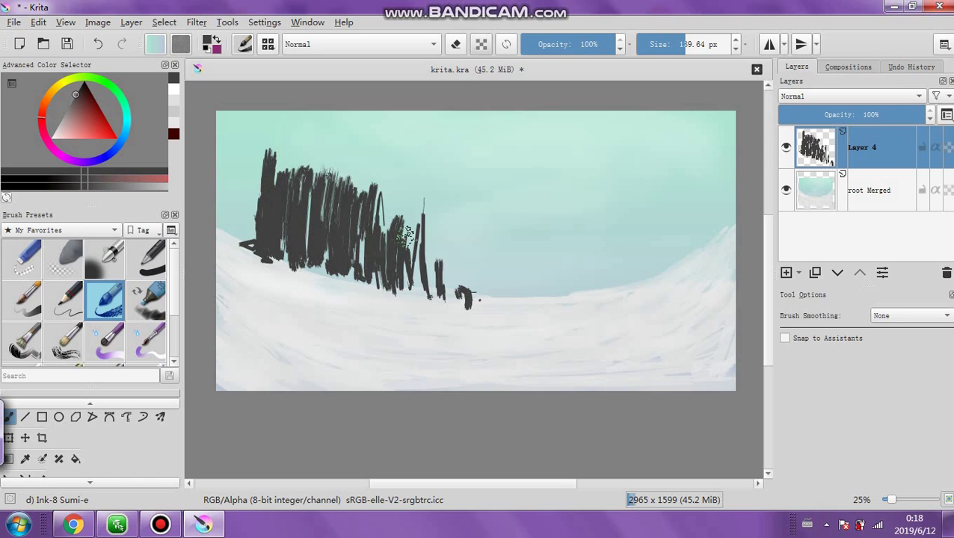
{"action": "mouse_move", "coordinate": [408, 236]}
{"action": "left_mouse_down"}
{"action": "mouse_move", "coordinate": [401, 269]}
{"action": "mouse_move", "coordinate": [391, 201]}
{"action": "mouse_move", "coordinate": [410, 246]}
{"action": "mouse_move", "coordinate": [457, 277]}
{"action": "left_mouse_up"}
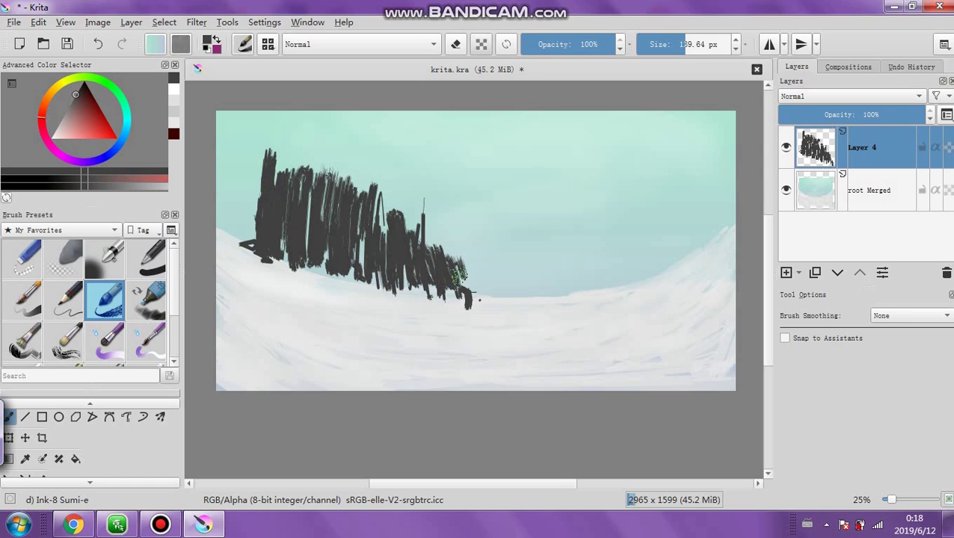
{"action": "mouse_move", "coordinate": [250, 228]}
{"action": "left_mouse_down"}
{"action": "mouse_move", "coordinate": [241, 187]}
{"action": "mouse_move", "coordinate": [243, 233]}
{"action": "mouse_move", "coordinate": [229, 195]}
{"action": "mouse_move", "coordinate": [224, 142]}
{"action": "mouse_move", "coordinate": [222, 232]}
{"action": "left_mouse_up"}
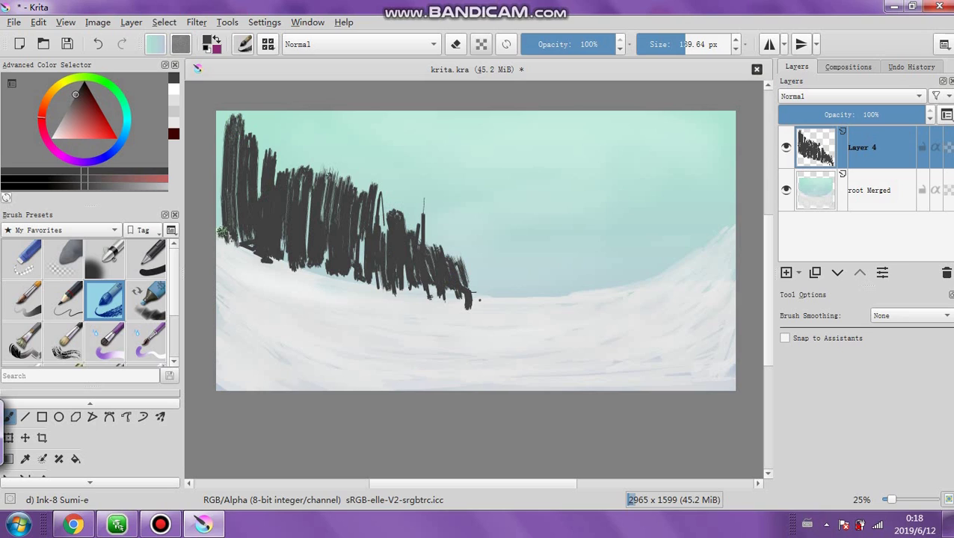
{"action": "left_click_drag", "start_coordinate": [223, 153], "coordinate": [220, 238]}
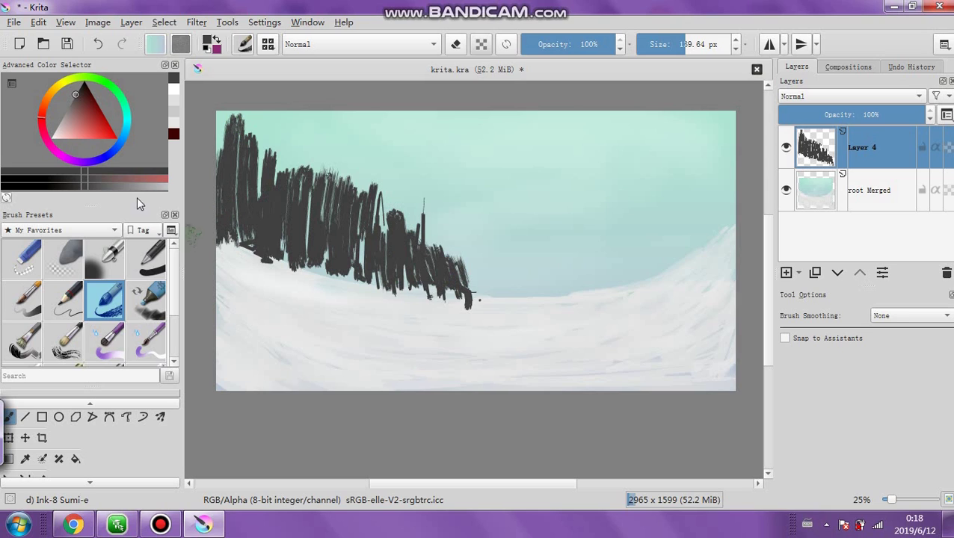
Paint a dark sloping ground line along the base of the treeline with the brush size at 63.29 px
{"action": "left_click", "coordinate": [674, 52]}
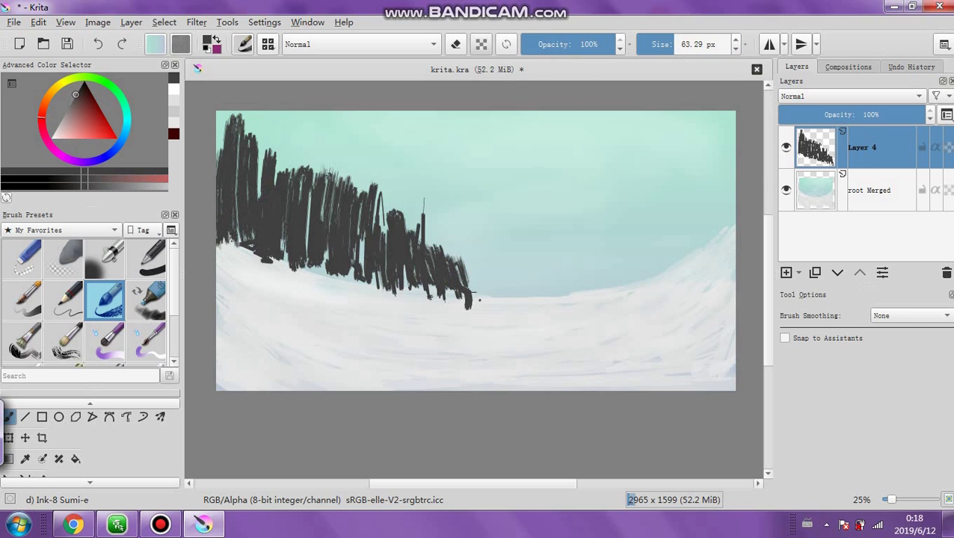
{"action": "left_click_drag", "start_coordinate": [218, 249], "coordinate": [289, 269]}
{"action": "left_click_drag", "start_coordinate": [216, 266], "coordinate": [299, 276]}
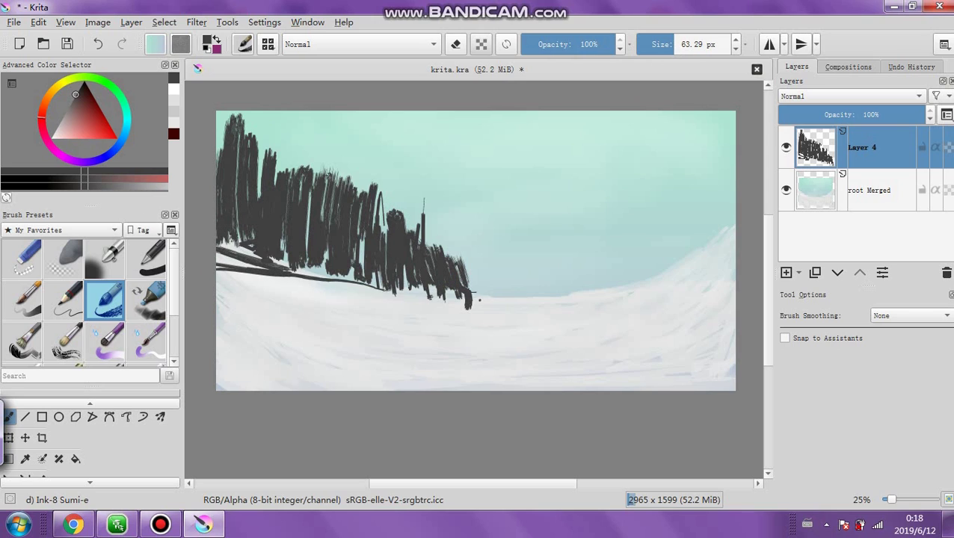
{"action": "left_click_drag", "start_coordinate": [479, 300], "coordinate": [234, 262]}
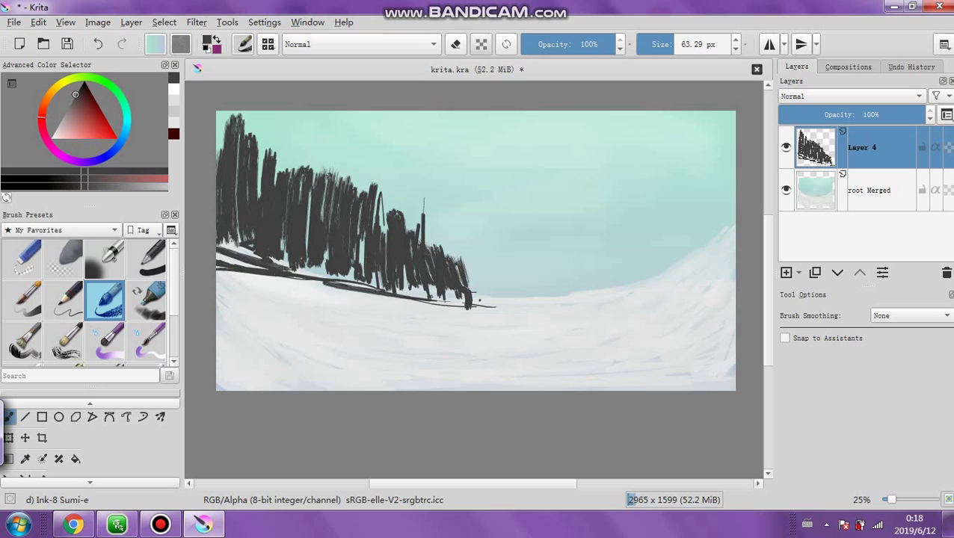
{"action": "left_click_drag", "start_coordinate": [301, 274], "coordinate": [464, 302]}
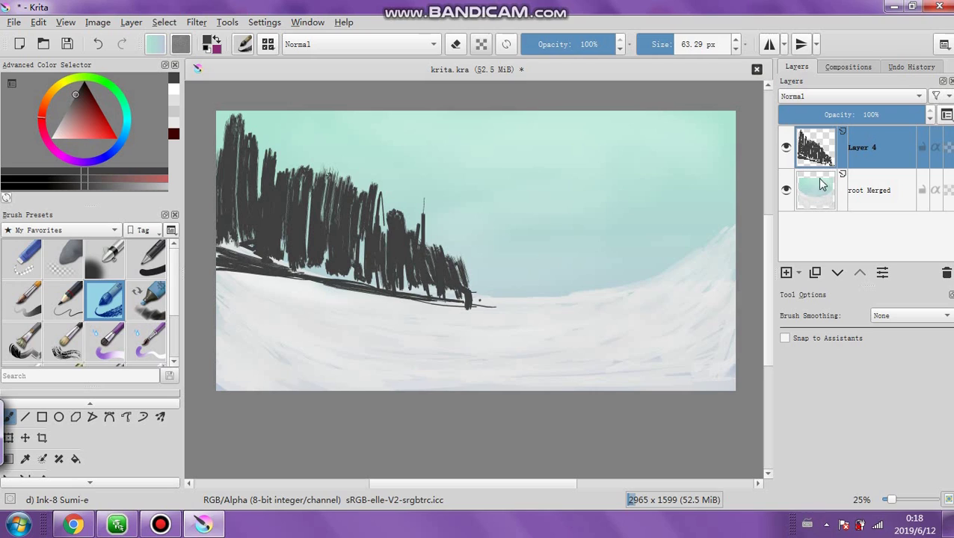
Fill the gaps between the treeline's vertical strokes with a slightly lighter dark grey at 152.14 px and 64% opacity
{"action": "left_click_drag", "start_coordinate": [79, 101], "coordinate": [74, 96]}
{"action": "left_click_drag", "start_coordinate": [680, 47], "coordinate": [687, 46]}
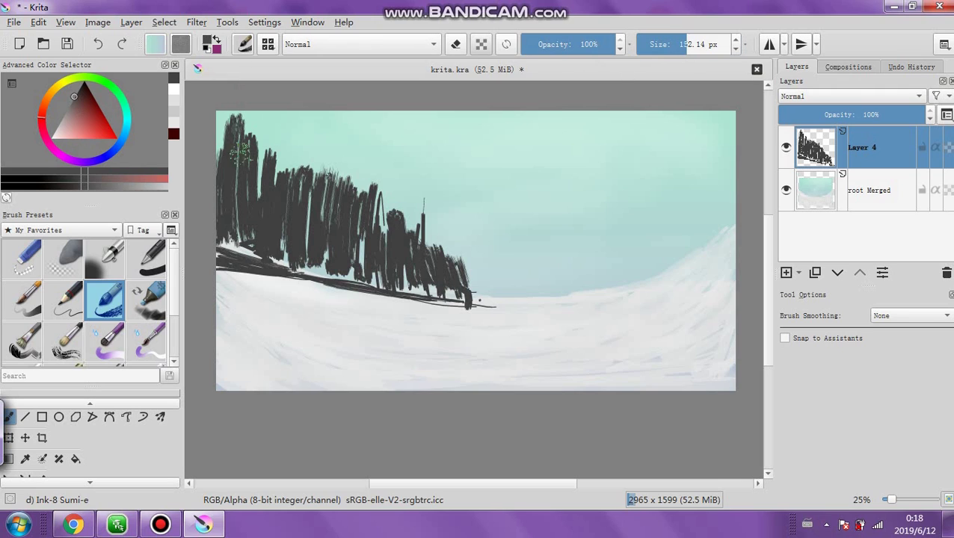
{"action": "left_click_drag", "start_coordinate": [222, 134], "coordinate": [235, 157]}
{"action": "left_click", "coordinate": [546, 44]}
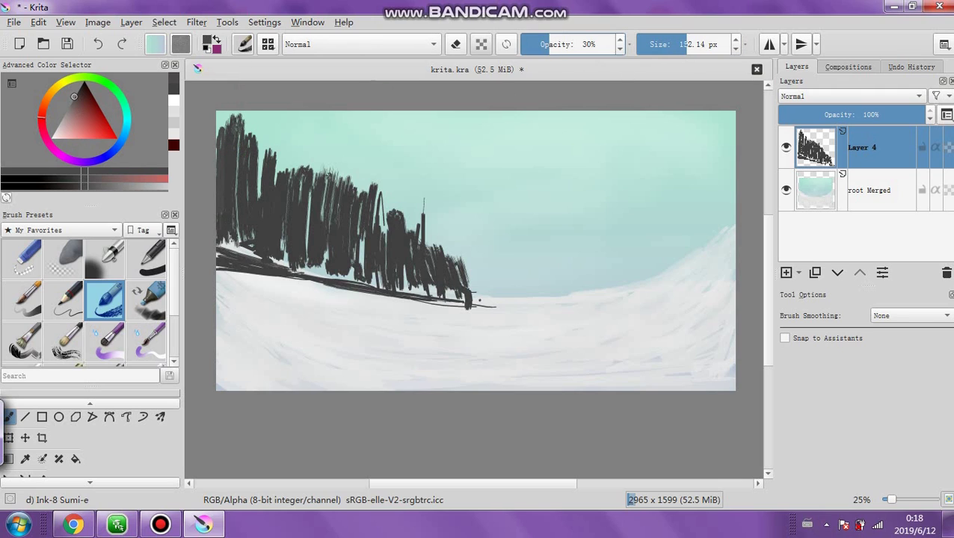
{"action": "left_click", "coordinate": [581, 44]}
{"action": "key", "text": "ctrl+z"}
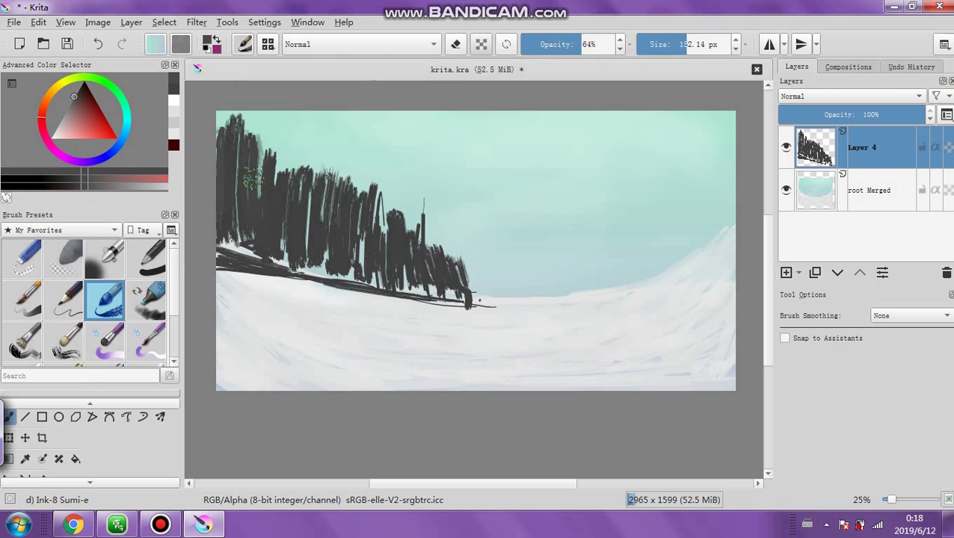
{"action": "mouse_move", "coordinate": [234, 177]}
{"action": "left_mouse_down"}
{"action": "mouse_move", "coordinate": [224, 236]}
{"action": "mouse_move", "coordinate": [279, 266]}
{"action": "mouse_move", "coordinate": [326, 272]}
{"action": "mouse_move", "coordinate": [279, 245]}
{"action": "mouse_move", "coordinate": [276, 208]}
{"action": "mouse_move", "coordinate": [260, 184]}
{"action": "mouse_move", "coordinate": [270, 210]}
{"action": "mouse_move", "coordinate": [303, 174]}
{"action": "mouse_move", "coordinate": [306, 213]}
{"action": "mouse_move", "coordinate": [308, 196]}
{"action": "mouse_move", "coordinate": [280, 217]}
{"action": "mouse_move", "coordinate": [269, 163]}
{"action": "mouse_move", "coordinate": [304, 261]}
{"action": "mouse_move", "coordinate": [302, 207]}
{"action": "mouse_move", "coordinate": [327, 238]}
{"action": "mouse_move", "coordinate": [318, 241]}
{"action": "mouse_move", "coordinate": [390, 290]}
{"action": "left_mouse_up"}
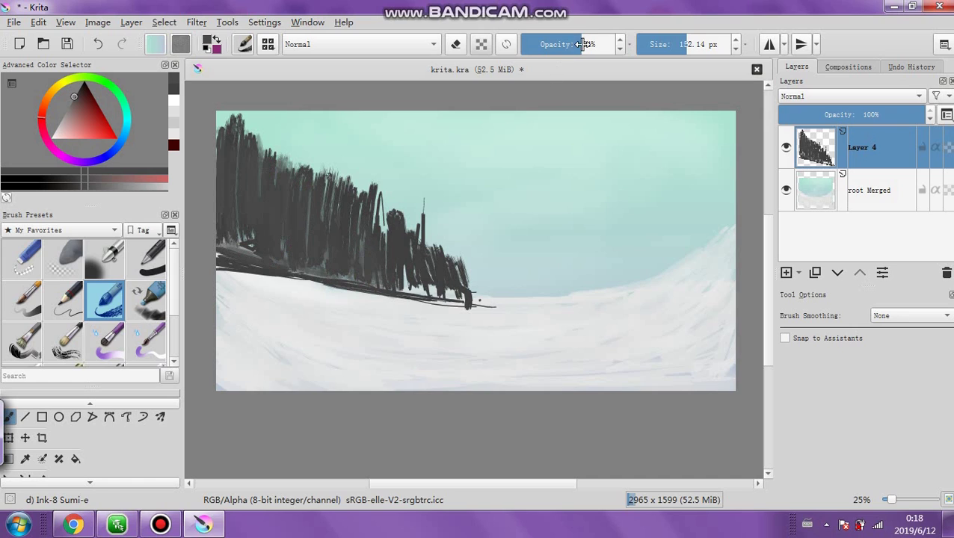
Raise the brush opacity to 69% and shade the treeline's low right end and its upper edge
{"action": "left_click_drag", "start_coordinate": [583, 44], "coordinate": [585, 44]}
{"action": "mouse_move", "coordinate": [409, 269]}
{"action": "left_mouse_down"}
{"action": "mouse_move", "coordinate": [420, 289]}
{"action": "mouse_move", "coordinate": [454, 296]}
{"action": "left_mouse_up"}
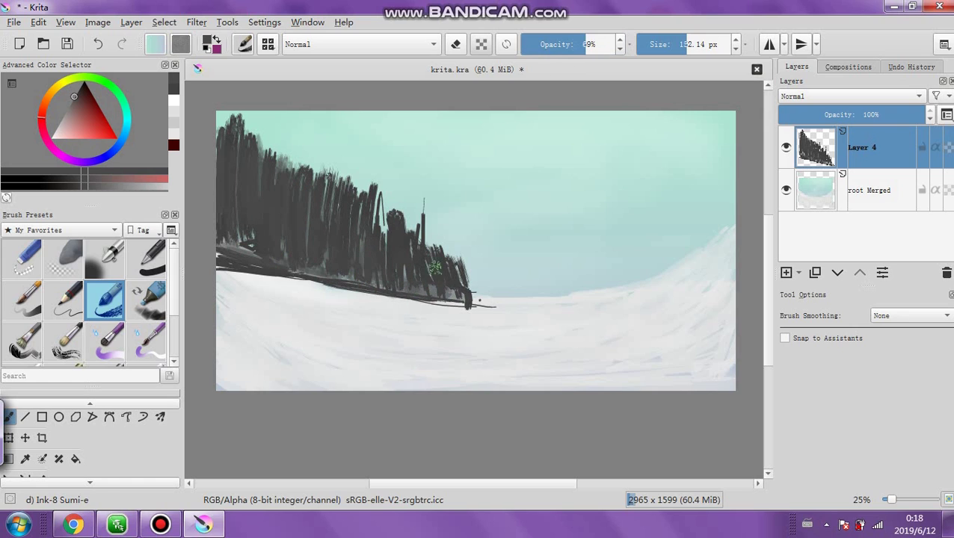
{"action": "left_click_drag", "start_coordinate": [437, 245], "coordinate": [453, 261]}
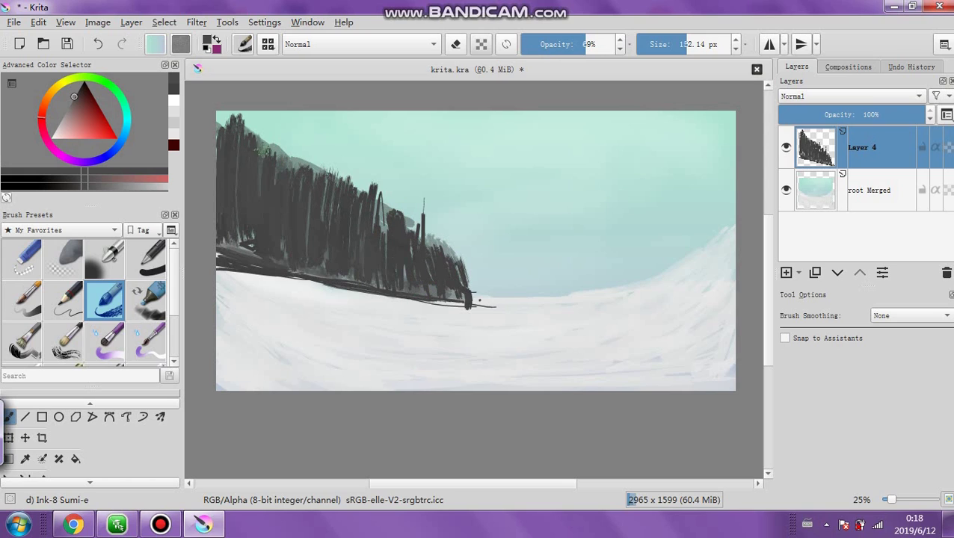
{"action": "left_click_drag", "start_coordinate": [241, 135], "coordinate": [313, 174]}
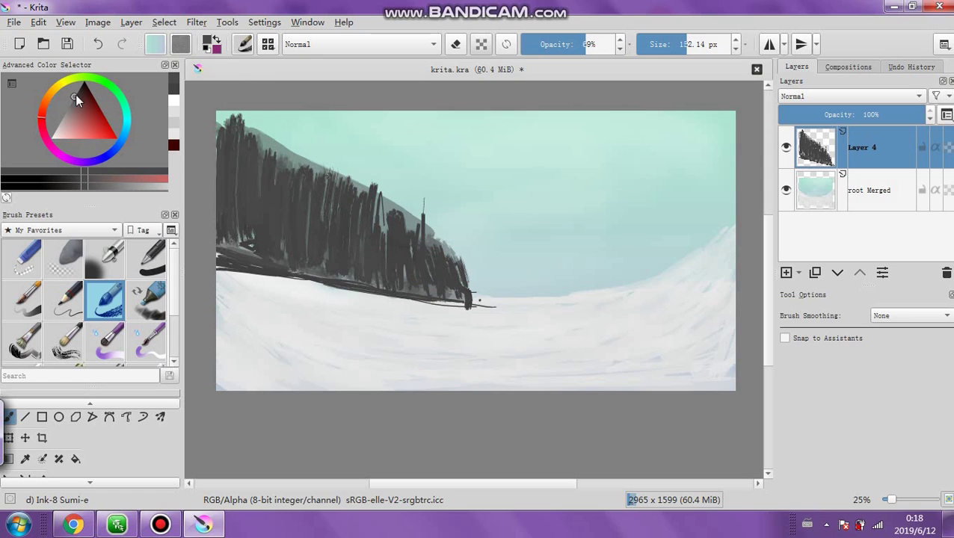
Build up the treeline's sloping upper edge in dark grey and extend its tip right to the snow horizon
{"action": "left_click", "coordinate": [75, 97]}
{"action": "left_click_drag", "start_coordinate": [218, 114], "coordinate": [327, 178]}
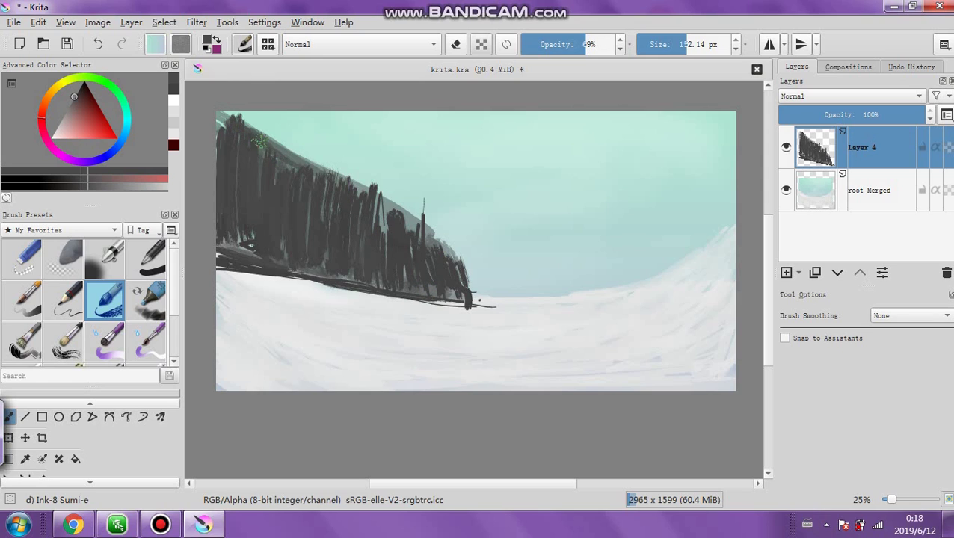
{"action": "mouse_move", "coordinate": [259, 141]}
{"action": "left_mouse_down"}
{"action": "mouse_move", "coordinate": [383, 212]}
{"action": "mouse_move", "coordinate": [345, 200]}
{"action": "mouse_move", "coordinate": [232, 135]}
{"action": "mouse_move", "coordinate": [421, 222]}
{"action": "mouse_move", "coordinate": [363, 193]}
{"action": "mouse_move", "coordinate": [438, 249]}
{"action": "mouse_move", "coordinate": [327, 159]}
{"action": "mouse_move", "coordinate": [255, 118]}
{"action": "mouse_move", "coordinate": [252, 133]}
{"action": "mouse_move", "coordinate": [296, 151]}
{"action": "mouse_move", "coordinate": [287, 154]}
{"action": "mouse_move", "coordinate": [299, 166]}
{"action": "mouse_move", "coordinate": [349, 191]}
{"action": "mouse_move", "coordinate": [334, 177]}
{"action": "mouse_move", "coordinate": [465, 268]}
{"action": "left_mouse_up"}
{"action": "mouse_move", "coordinate": [475, 280]}
{"action": "left_mouse_down"}
{"action": "mouse_move", "coordinate": [490, 290]}
{"action": "mouse_move", "coordinate": [470, 288]}
{"action": "mouse_move", "coordinate": [508, 303]}
{"action": "left_mouse_up"}
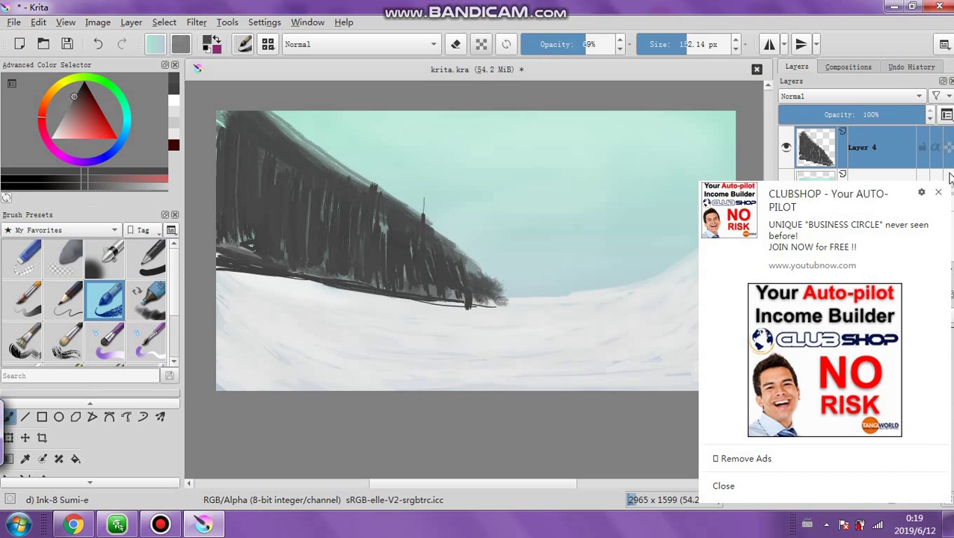
Dismiss the advertisement popup and darken the treeline's upper outline with a 74.65 px brush at 75% opacity
{"action": "left_click", "coordinate": [939, 193]}
{"action": "mouse_move", "coordinate": [945, 202]}
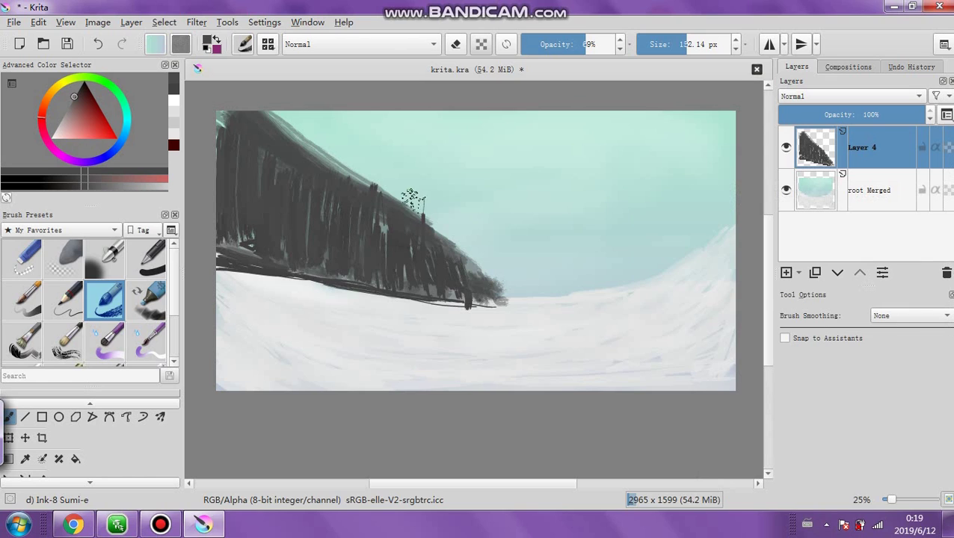
{"action": "left_click", "coordinate": [676, 45]}
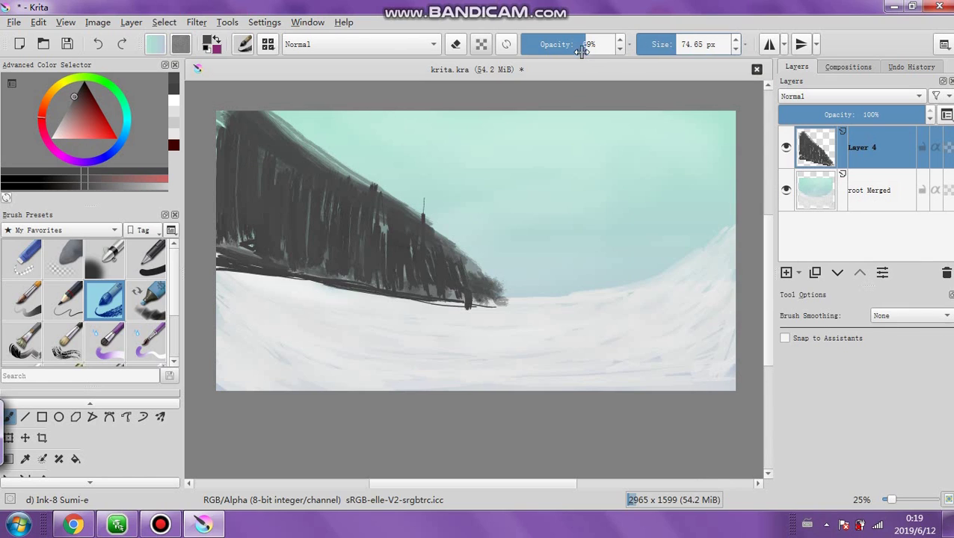
{"action": "left_click", "coordinate": [591, 47]}
{"action": "left_click_drag", "start_coordinate": [269, 115], "coordinate": [347, 167]}
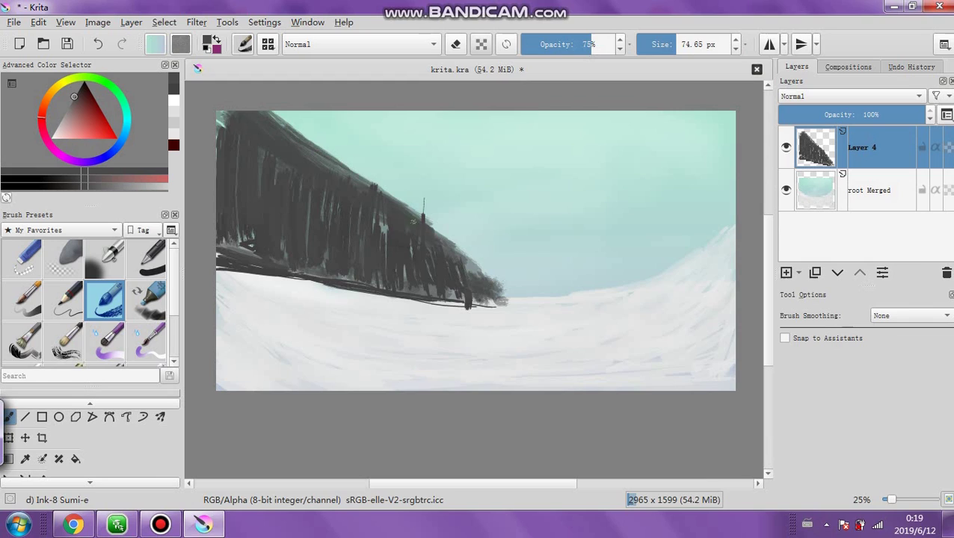
Highlight the treeline's sloping upper edge with lighter grey and rework it with a darker grey, using the 74.65 px brush at 75% opacity
{"action": "left_click", "coordinate": [67, 111]}
{"action": "mouse_move", "coordinate": [258, 105]}
{"action": "left_mouse_down"}
{"action": "mouse_move", "coordinate": [373, 178]}
{"action": "mouse_move", "coordinate": [493, 277]}
{"action": "left_mouse_up"}
{"action": "left_click_drag", "start_coordinate": [350, 172], "coordinate": [290, 132]}
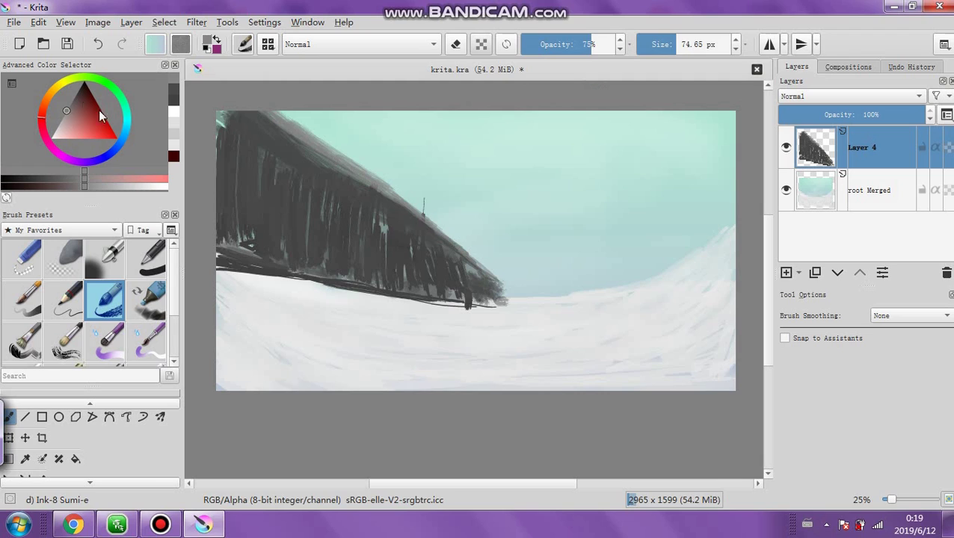
{"action": "left_click", "coordinate": [72, 100]}
{"action": "left_click_drag", "start_coordinate": [301, 131], "coordinate": [422, 210]}
{"action": "left_click_drag", "start_coordinate": [366, 177], "coordinate": [499, 274]}
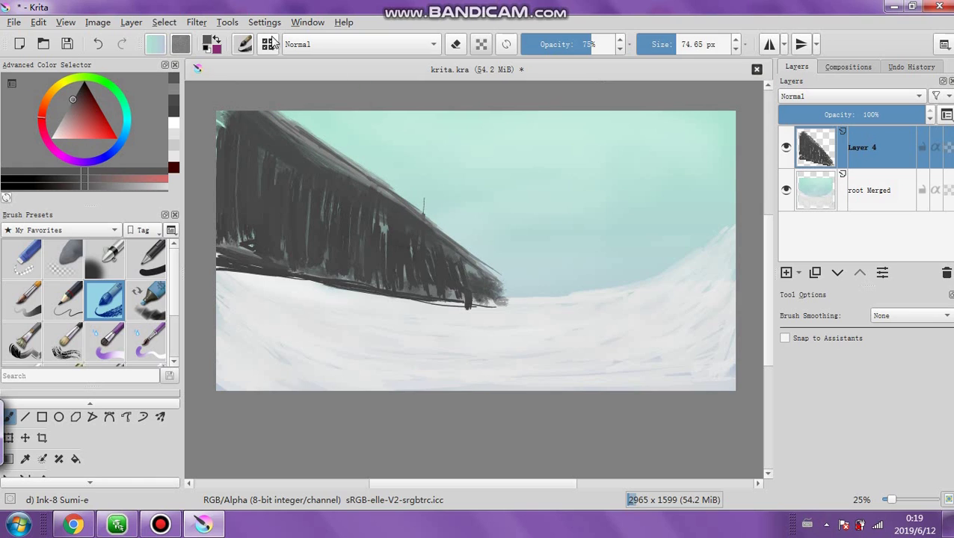
Erase the rough strokes along the treeline's sloping upper outline in eraser mode, enlarging the brush to 87.30 px
{"action": "left_click", "coordinate": [455, 44]}
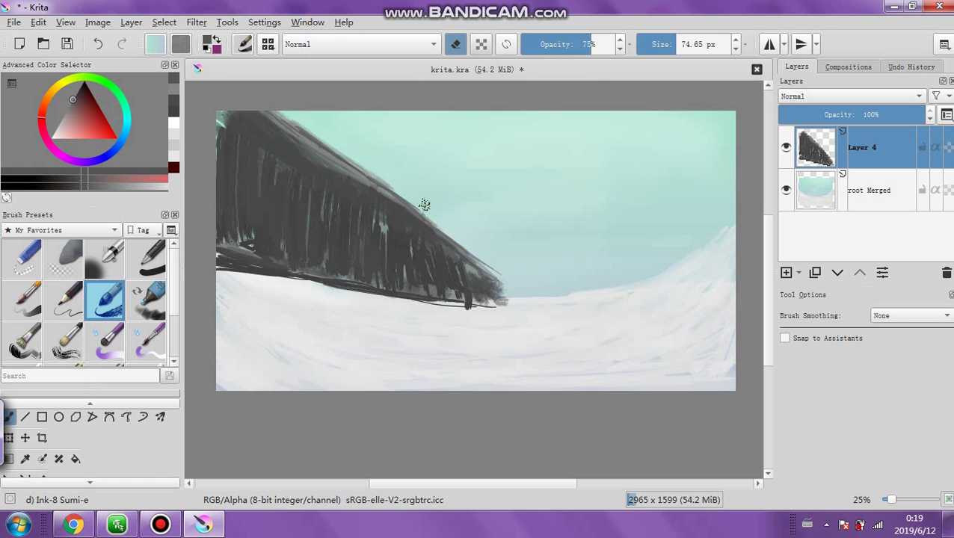
{"action": "left_click_drag", "start_coordinate": [506, 299], "coordinate": [490, 273]}
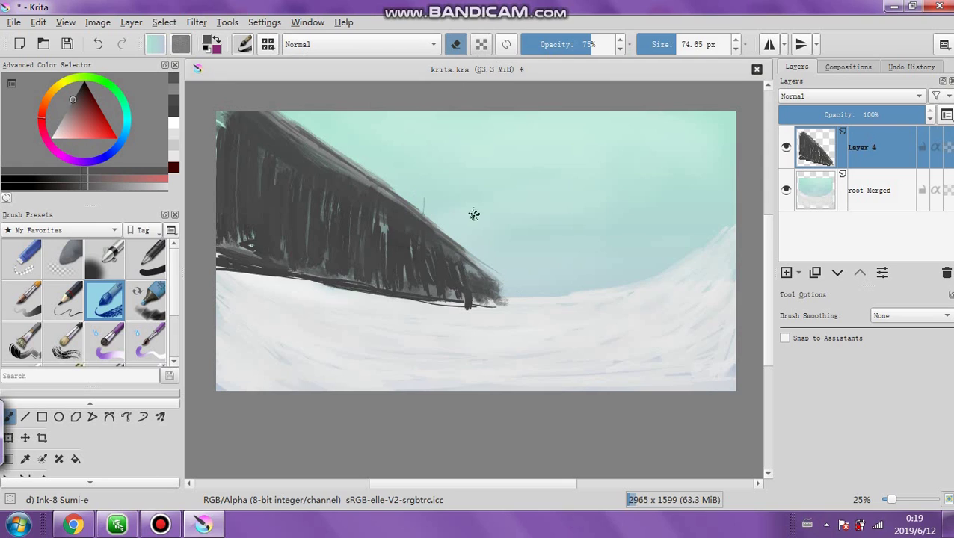
{"action": "key", "text": "ctrl+z"}
{"action": "mouse_move", "coordinate": [434, 228]}
{"action": "left_mouse_down"}
{"action": "mouse_move", "coordinate": [314, 134]}
{"action": "mouse_move", "coordinate": [436, 238]}
{"action": "mouse_move", "coordinate": [411, 206]}
{"action": "mouse_move", "coordinate": [299, 131]}
{"action": "mouse_move", "coordinate": [414, 215]}
{"action": "mouse_move", "coordinate": [299, 130]}
{"action": "mouse_move", "coordinate": [396, 210]}
{"action": "mouse_move", "coordinate": [463, 246]}
{"action": "left_mouse_up"}
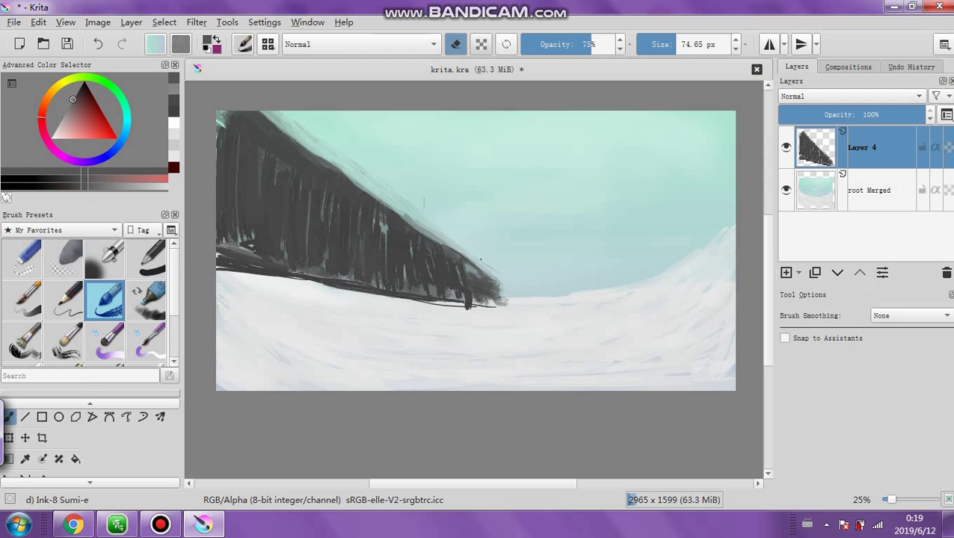
{"action": "left_click_drag", "start_coordinate": [406, 215], "coordinate": [457, 251]}
{"action": "mouse_move", "coordinate": [312, 147]}
{"action": "left_mouse_down"}
{"action": "mouse_move", "coordinate": [345, 172]}
{"action": "mouse_move", "coordinate": [263, 115]}
{"action": "mouse_move", "coordinate": [315, 142]}
{"action": "left_mouse_up"}
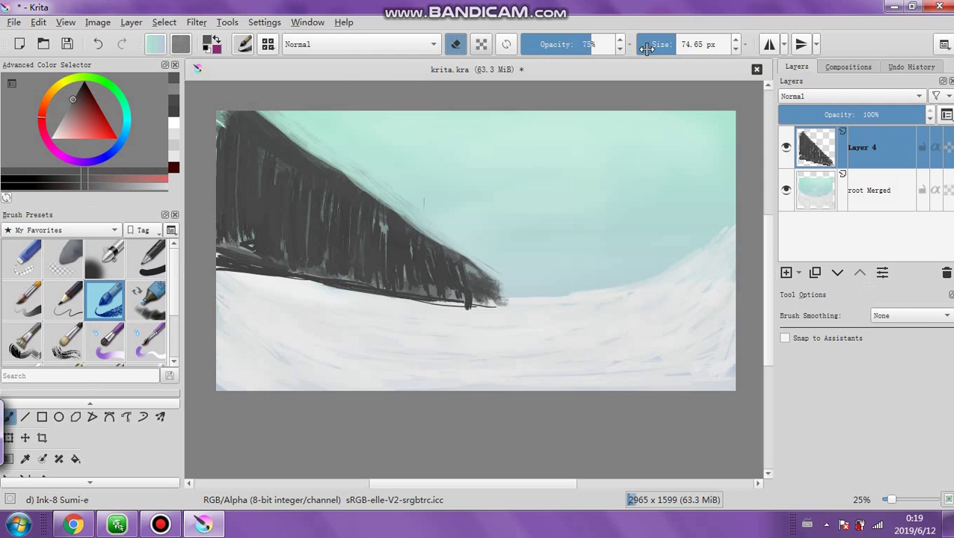
{"action": "left_click_drag", "start_coordinate": [646, 49], "coordinate": [652, 49]}
{"action": "mouse_move", "coordinate": [370, 176]}
{"action": "left_mouse_down"}
{"action": "mouse_move", "coordinate": [437, 214]}
{"action": "mouse_move", "coordinate": [345, 172]}
{"action": "mouse_move", "coordinate": [357, 181]}
{"action": "left_mouse_up"}
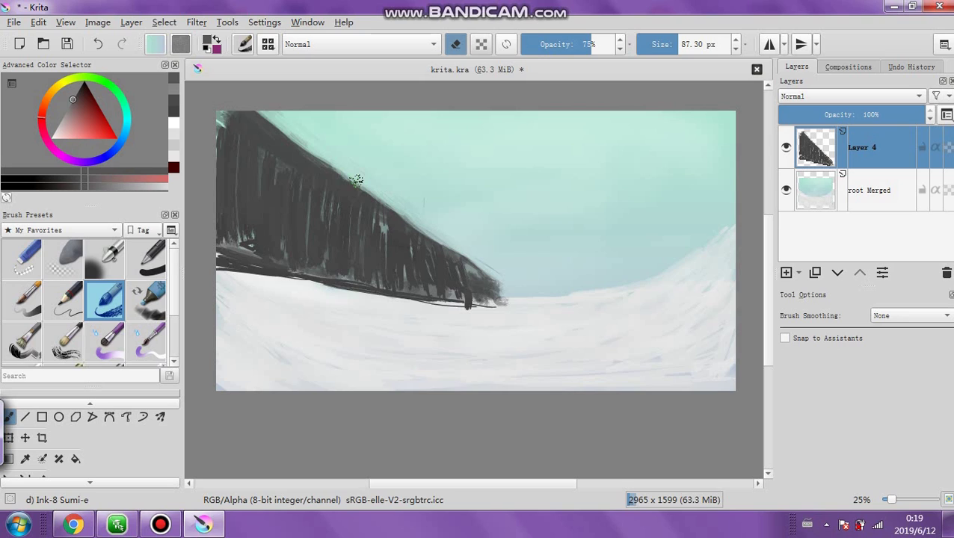
Choose a slightly lighter grey and the Basic-1 brush preset, and dismiss the advertisement popups
{"action": "left_click", "coordinate": [70, 114]}
{"action": "left_click", "coordinate": [70, 104]}
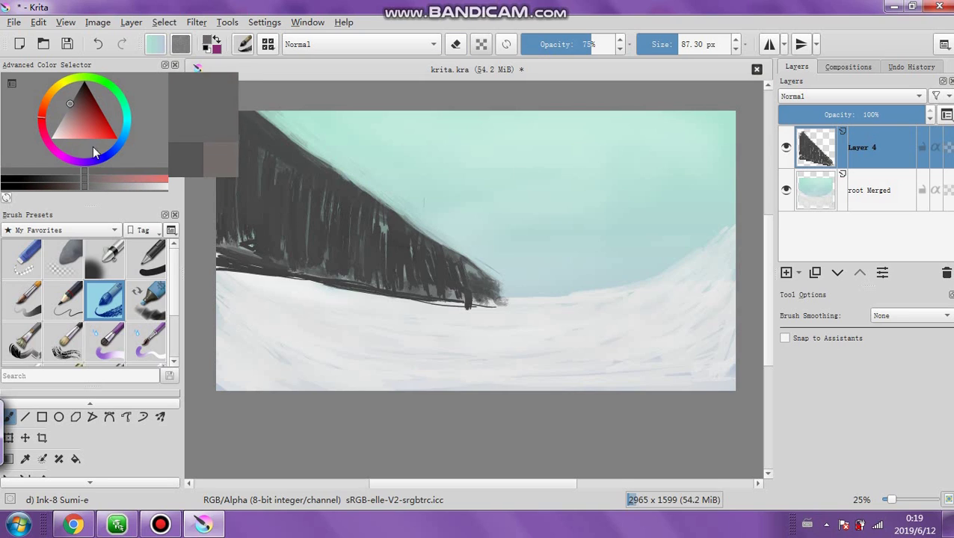
{"action": "left_click", "coordinate": [152, 270]}
{"action": "key", "text": "ctrl+z"}
{"action": "left_click", "coordinate": [690, 45]}
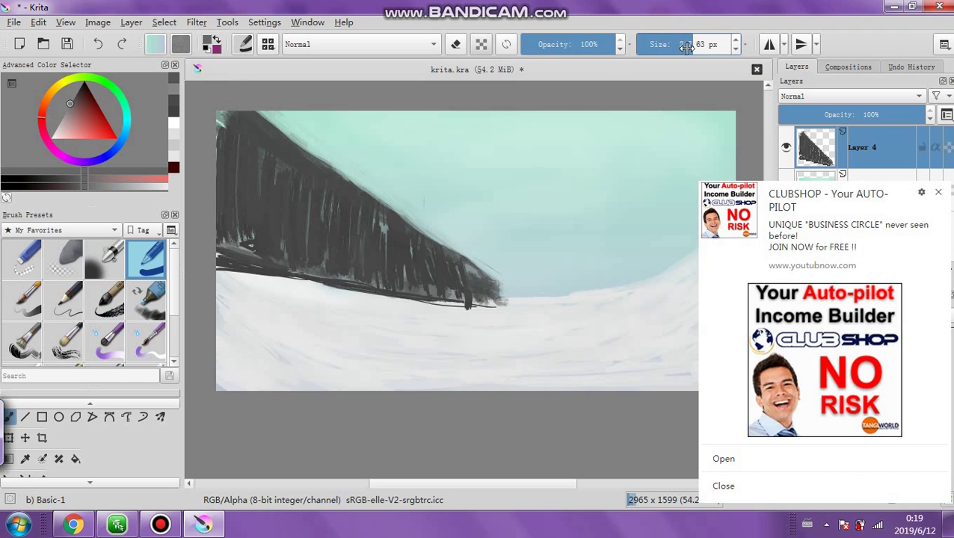
{"action": "left_click", "coordinate": [939, 194]}
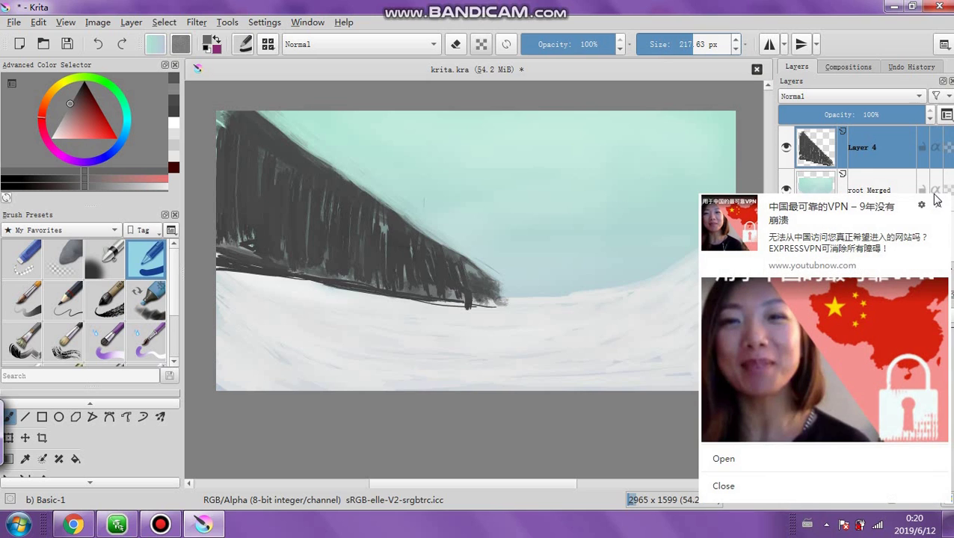
{"action": "left_click", "coordinate": [938, 204]}
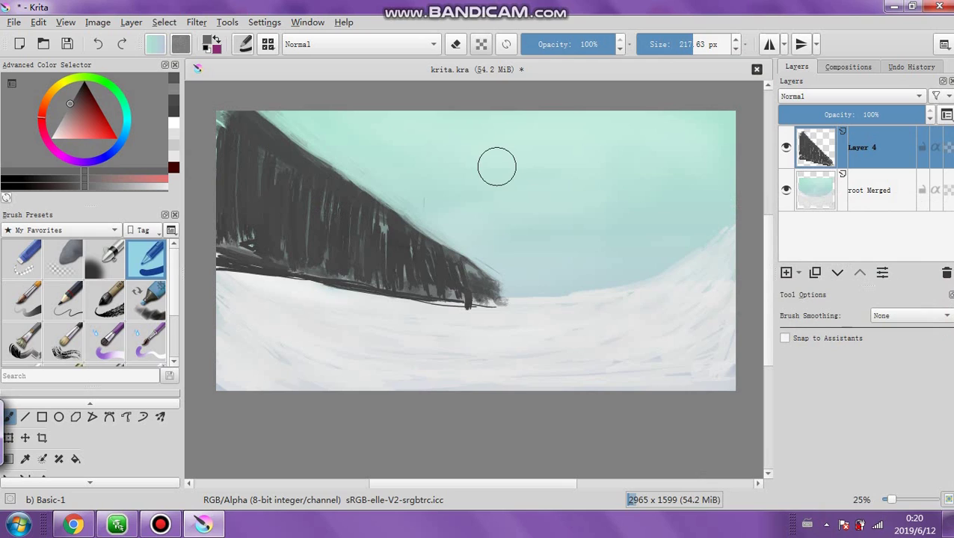
Shade the treeline's upper band in grey at 29.30 px and 25% opacity, reduce the brush to 15.28 px and 18%, and dismiss the site notification
{"action": "left_click", "coordinate": [545, 47]}
{"action": "left_click", "coordinate": [663, 44]}
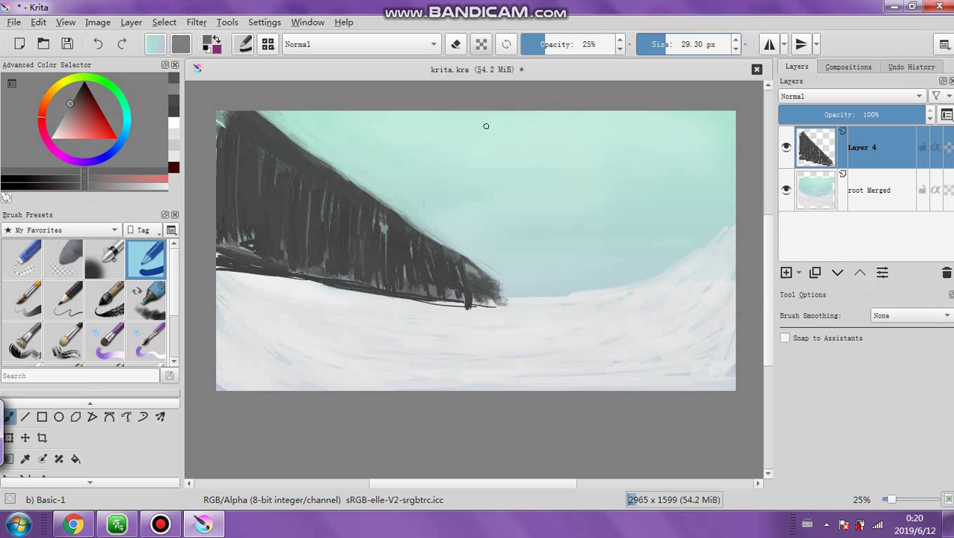
{"action": "left_click_drag", "start_coordinate": [281, 148], "coordinate": [239, 125]}
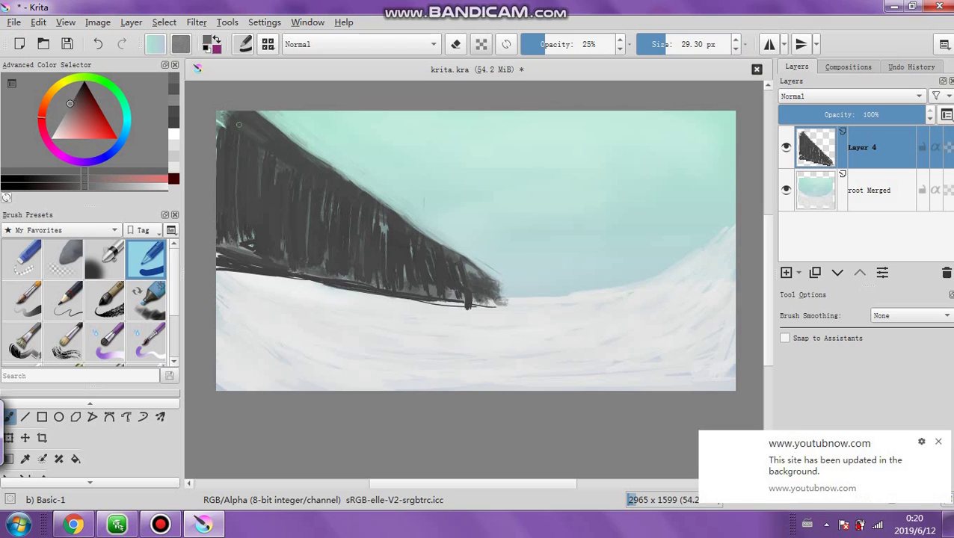
{"action": "left_click", "coordinate": [538, 43]}
{"action": "left_click", "coordinate": [660, 43]}
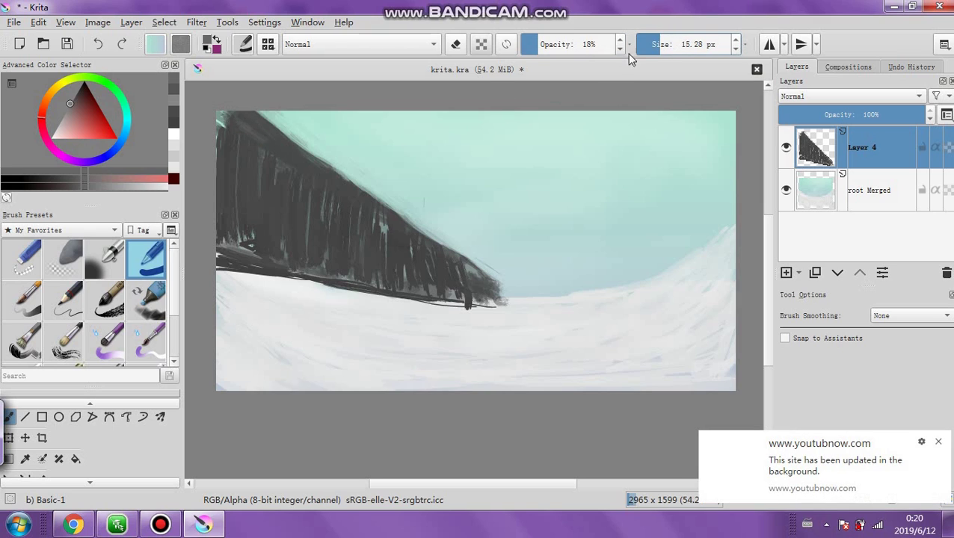
{"action": "left_click", "coordinate": [938, 442]}
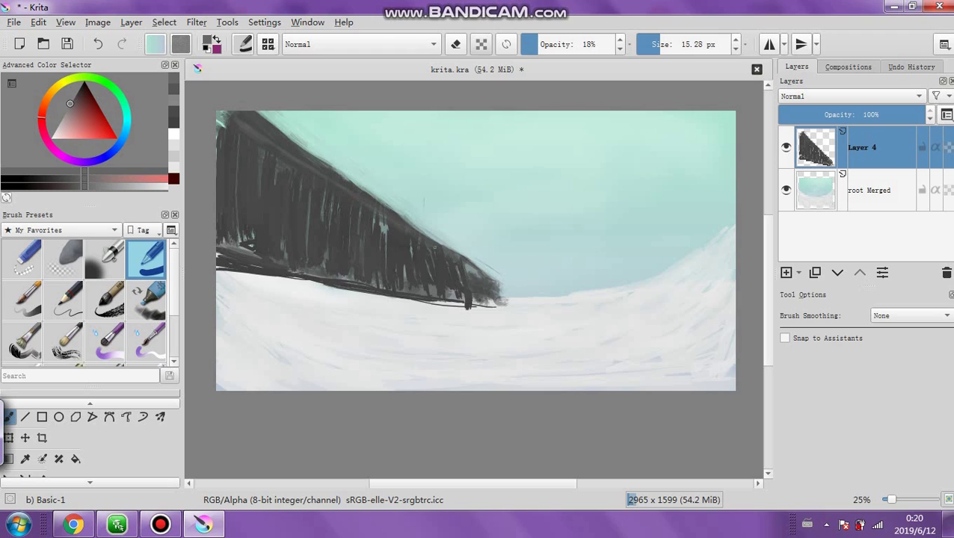
Erase the stray dark mark hanging below the treeline's base near its right end with a 31.50 px eraser at 100% opacity
{"action": "left_click", "coordinate": [545, 49]}
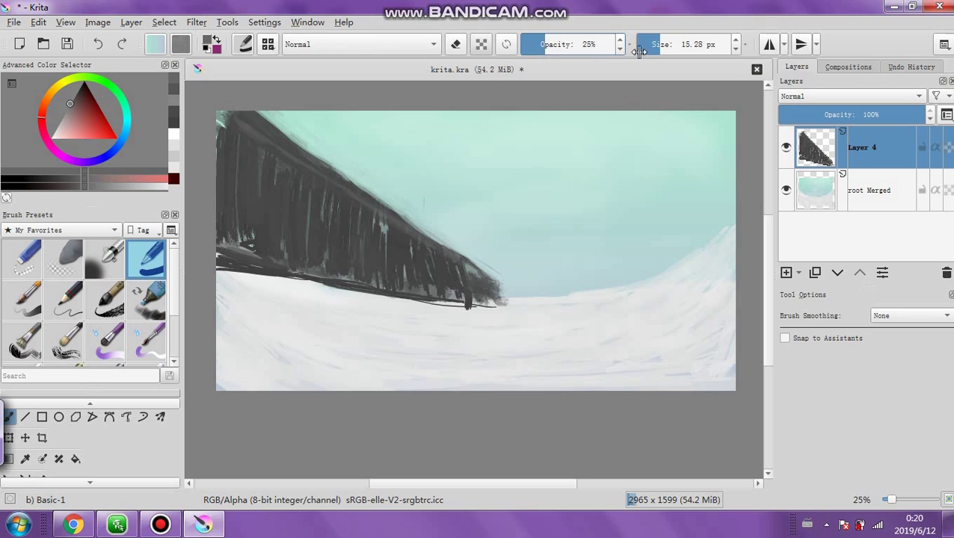
{"action": "left_click", "coordinate": [642, 51]}
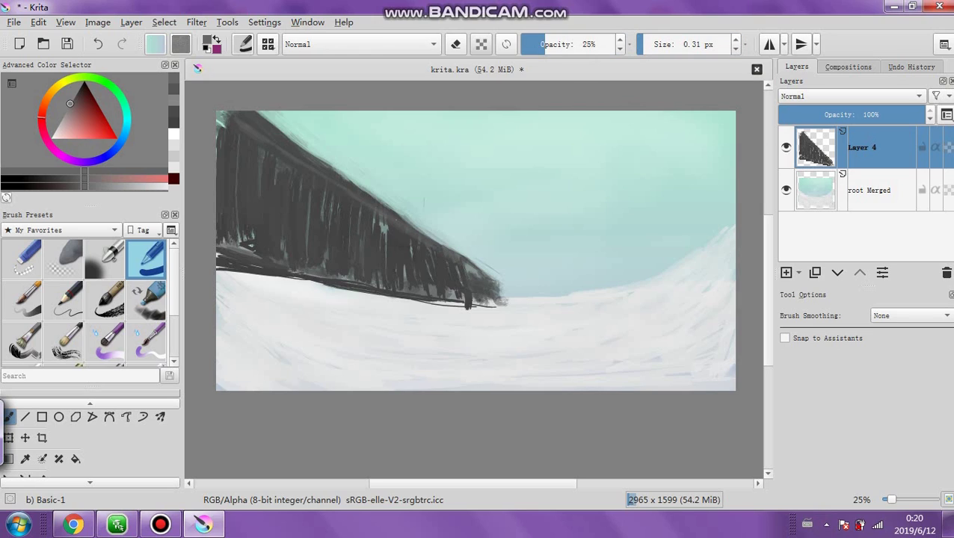
{"action": "left_click_drag", "start_coordinate": [560, 65], "coordinate": [650, 63]}
{"action": "left_click", "coordinate": [456, 45]}
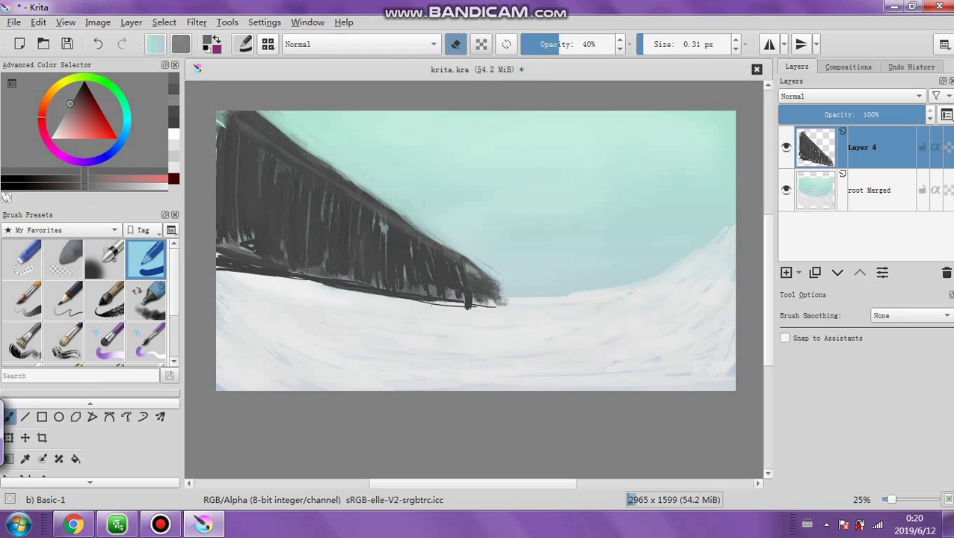
{"action": "left_click_drag", "start_coordinate": [568, 45], "coordinate": [636, 64]}
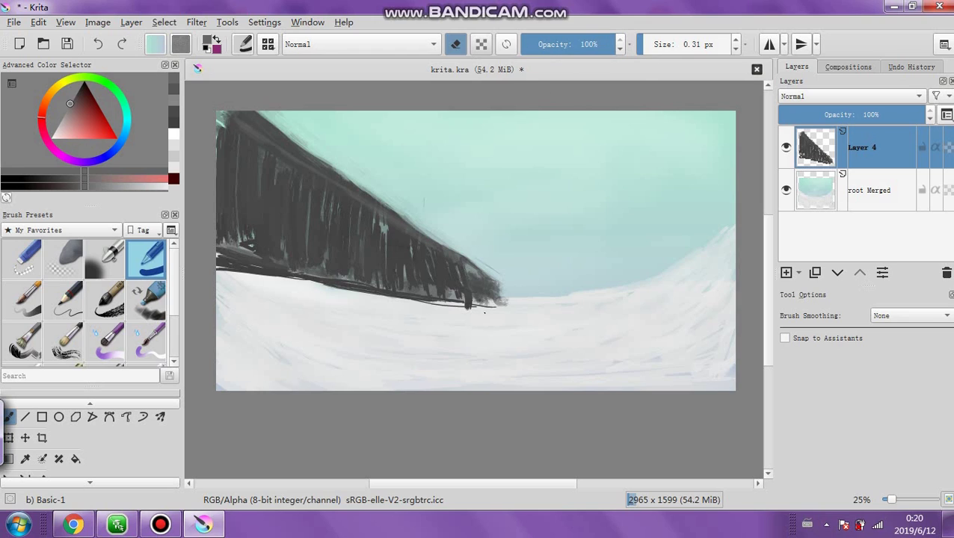
{"action": "left_click", "coordinate": [687, 43]}
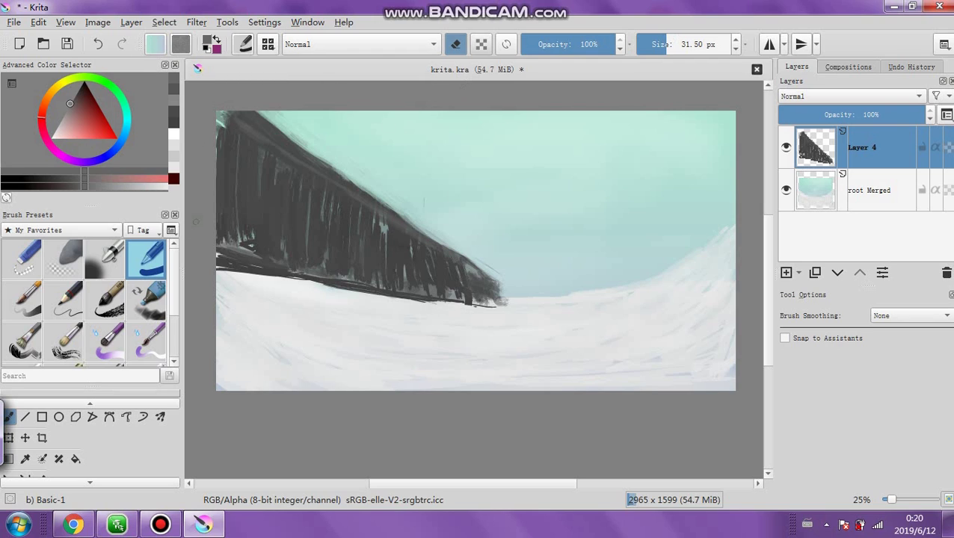
{"action": "left_click", "coordinate": [455, 44]}
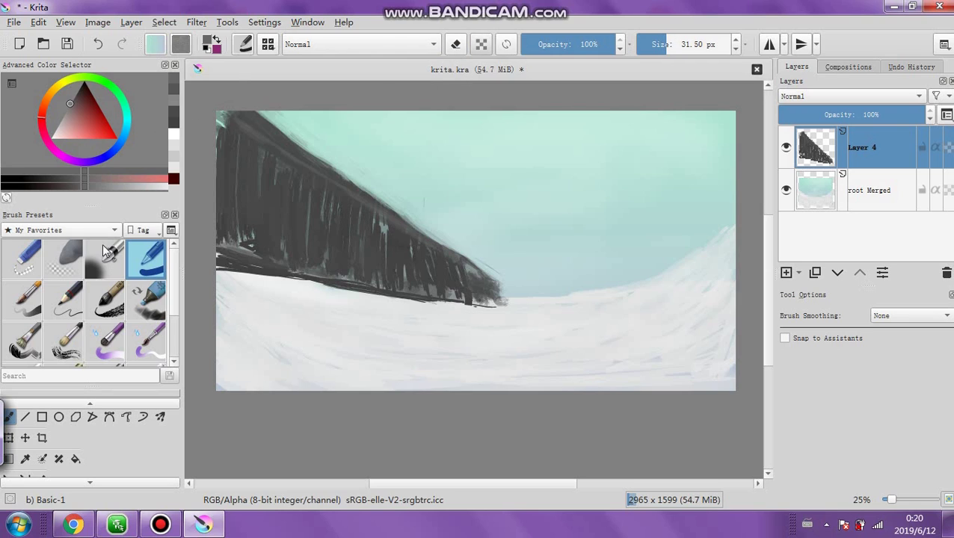
Pick a lighter mid grey, try a stroke on the left end of the treeline's base, and undo it
{"action": "left_click_drag", "start_coordinate": [68, 110], "coordinate": [58, 118]}
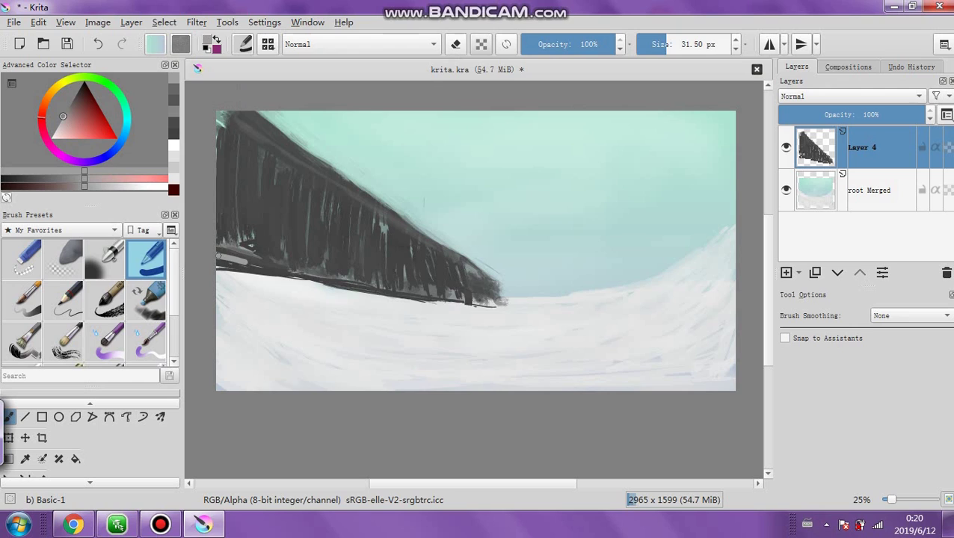
{"action": "left_click", "coordinate": [97, 44]}
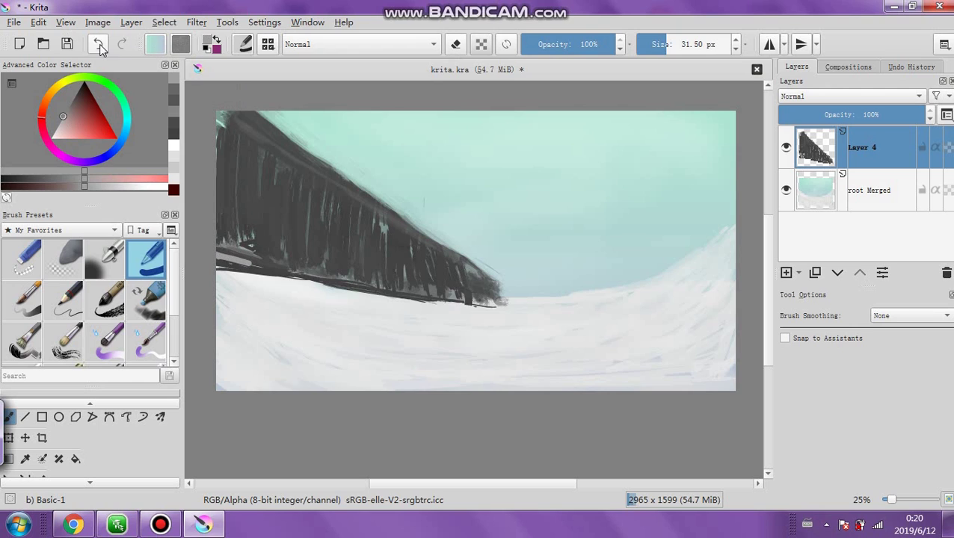
{"action": "left_click", "coordinate": [549, 45]}
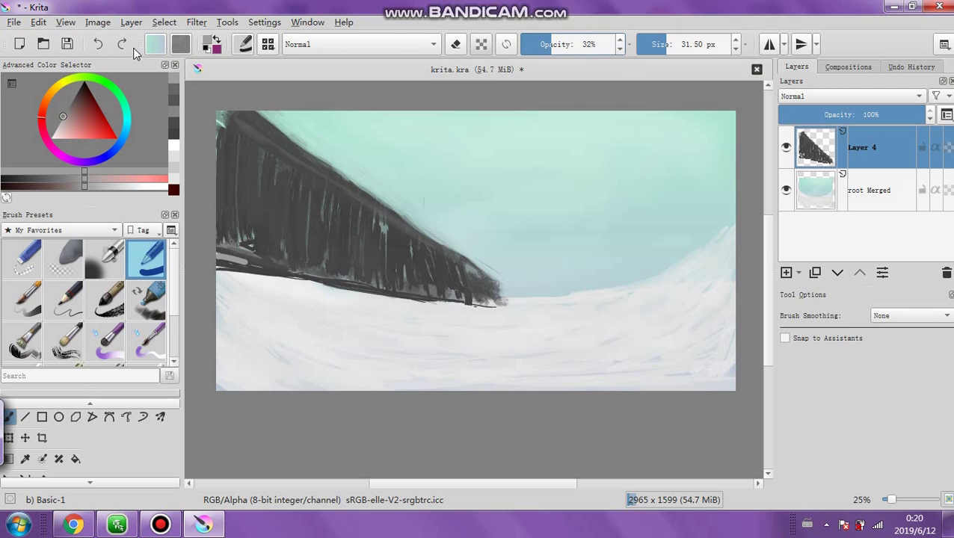
{"action": "left_click", "coordinate": [98, 44]}
Paint translucent lighter grey vertical strokes over the treeline's left half with a 66.94 px brush at 16% opacity
{"action": "left_click", "coordinate": [643, 45]}
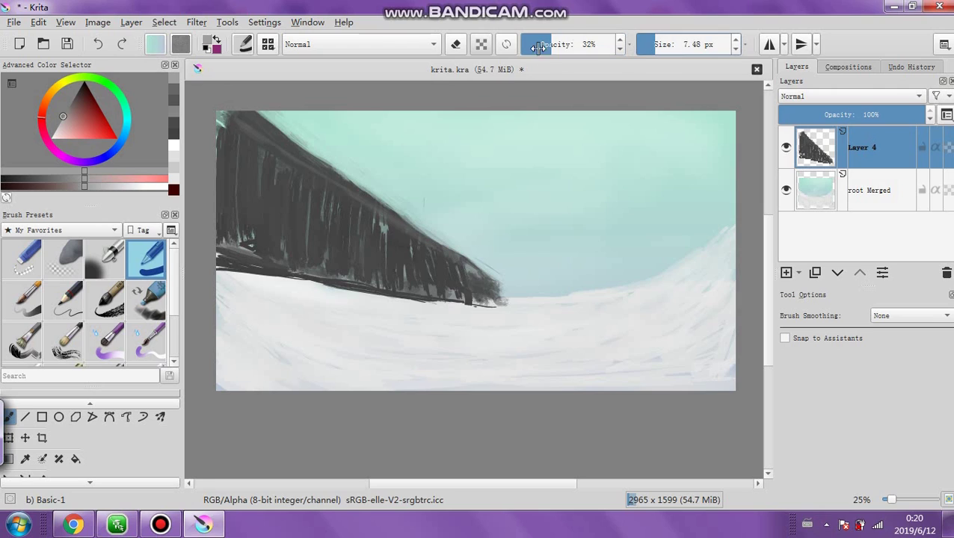
{"action": "left_click_drag", "start_coordinate": [539, 47], "coordinate": [536, 47]}
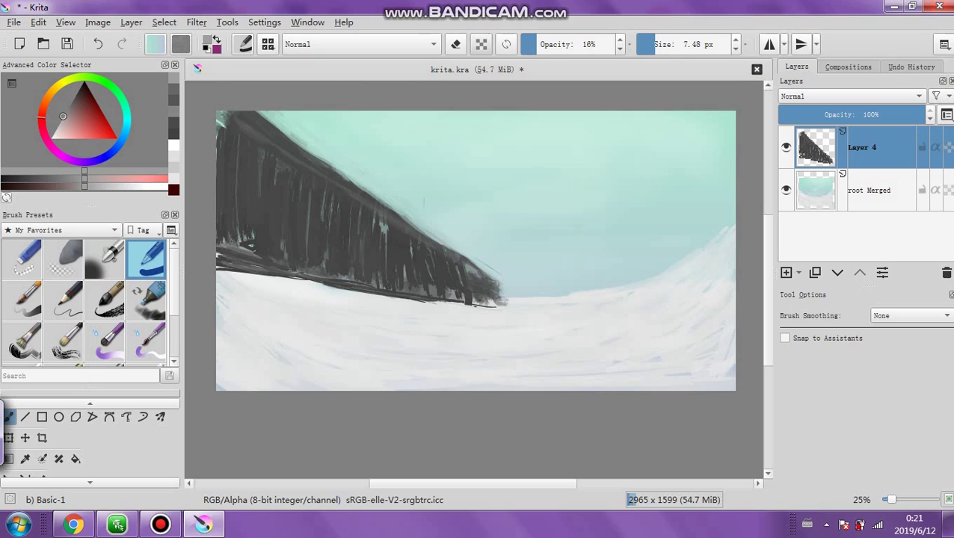
{"action": "left_click", "coordinate": [664, 48]}
{"action": "left_click_drag", "start_coordinate": [230, 197], "coordinate": [230, 212]}
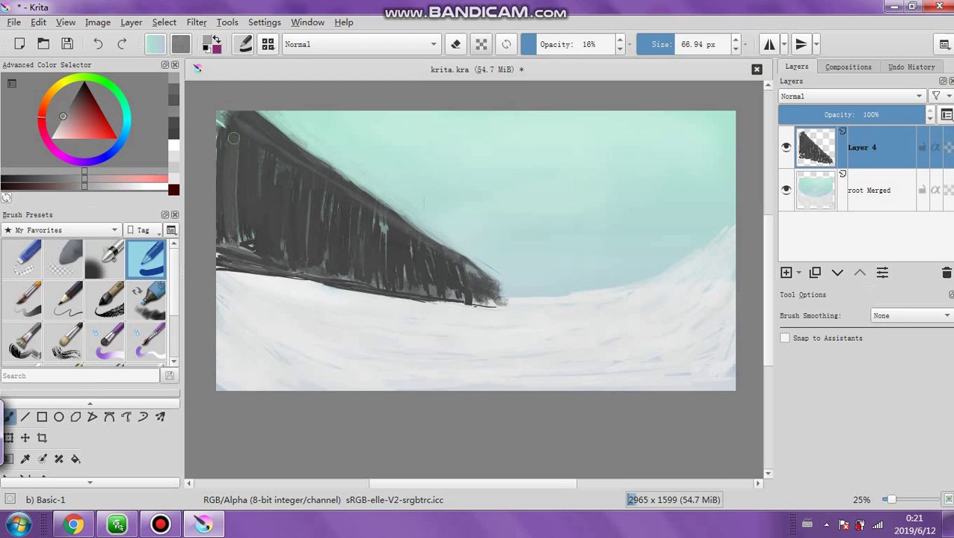
{"action": "mouse_move", "coordinate": [236, 150]}
{"action": "left_mouse_down"}
{"action": "mouse_move", "coordinate": [243, 222]}
{"action": "mouse_move", "coordinate": [243, 165]}
{"action": "mouse_move", "coordinate": [259, 154]}
{"action": "mouse_move", "coordinate": [252, 231]}
{"action": "mouse_move", "coordinate": [254, 212]}
{"action": "mouse_move", "coordinate": [243, 224]}
{"action": "mouse_move", "coordinate": [231, 184]}
{"action": "mouse_move", "coordinate": [230, 204]}
{"action": "mouse_move", "coordinate": [267, 189]}
{"action": "mouse_move", "coordinate": [268, 234]}
{"action": "mouse_move", "coordinate": [269, 216]}
{"action": "mouse_move", "coordinate": [281, 219]}
{"action": "mouse_move", "coordinate": [284, 172]}
{"action": "mouse_move", "coordinate": [279, 249]}
{"action": "mouse_move", "coordinate": [304, 234]}
{"action": "mouse_move", "coordinate": [299, 176]}
{"action": "mouse_move", "coordinate": [300, 238]}
{"action": "mouse_move", "coordinate": [325, 233]}
{"action": "mouse_move", "coordinate": [312, 259]}
{"action": "mouse_move", "coordinate": [318, 217]}
{"action": "mouse_move", "coordinate": [331, 246]}
{"action": "mouse_move", "coordinate": [332, 204]}
{"action": "mouse_move", "coordinate": [235, 130]}
{"action": "mouse_move", "coordinate": [310, 188]}
{"action": "mouse_move", "coordinate": [278, 108]}
{"action": "left_mouse_up"}
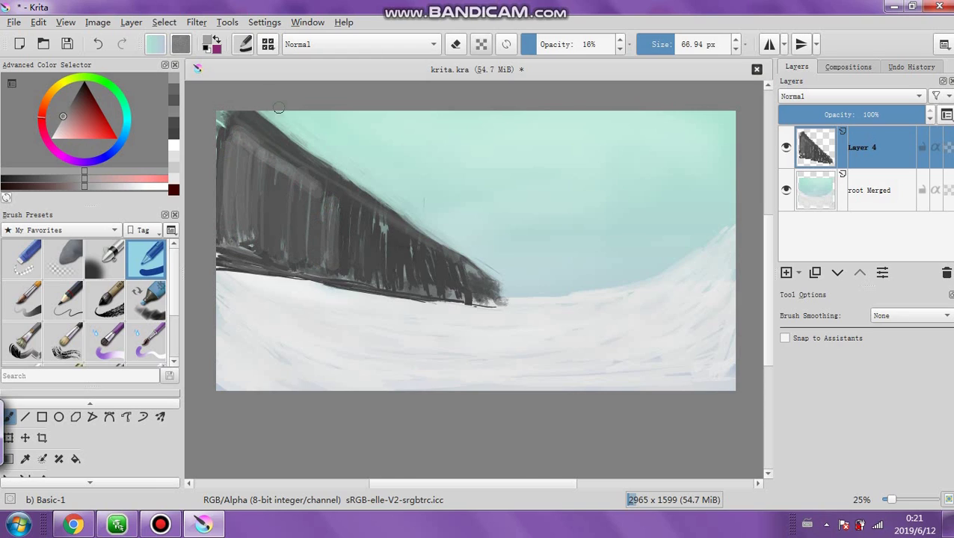
Undo the latest light strokes near the upper edge and extend the translucent grey shading across the treeline to its right tip
{"action": "left_click", "coordinate": [100, 46]}
{"action": "left_click", "coordinate": [98, 47]}
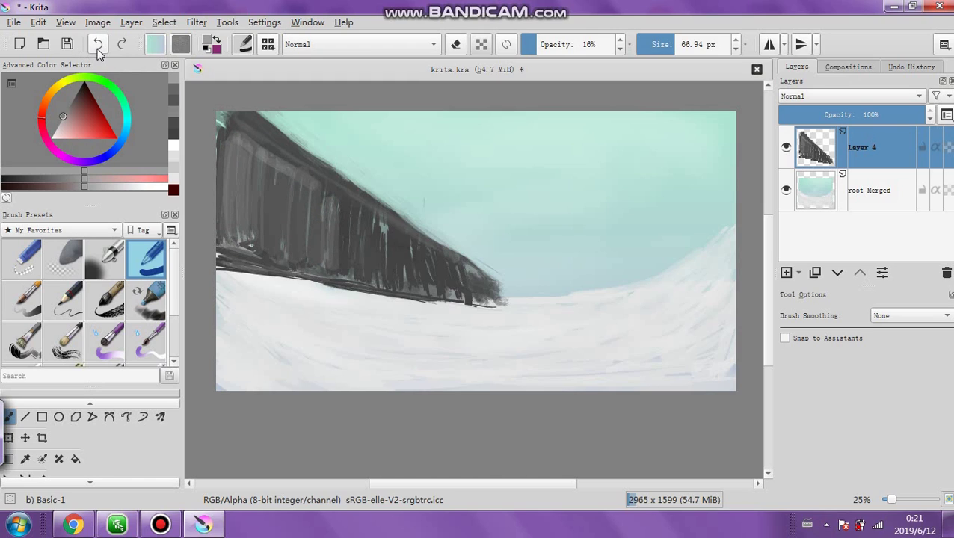
{"action": "left_click", "coordinate": [98, 47]}
{"action": "left_click", "coordinate": [98, 47]}
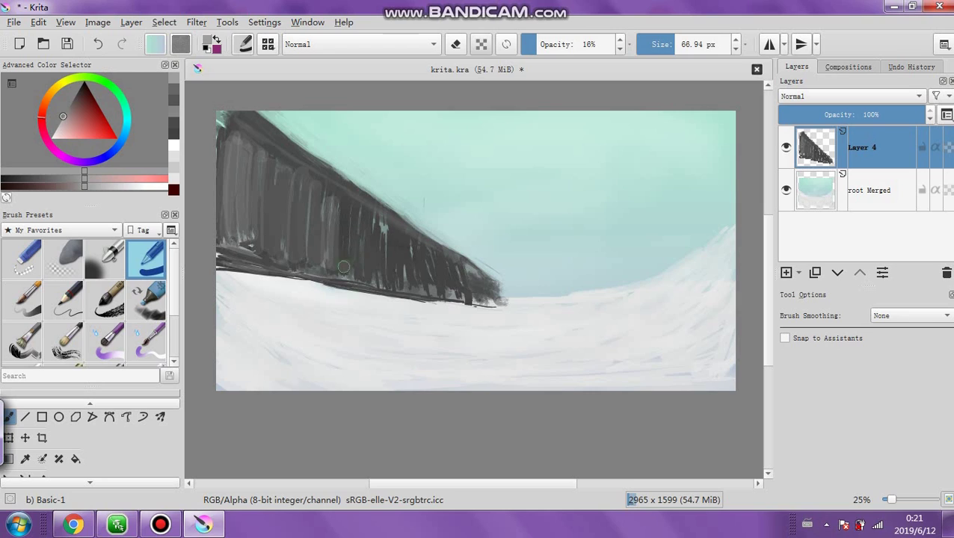
{"action": "mouse_move", "coordinate": [343, 267]}
{"action": "left_mouse_down"}
{"action": "mouse_move", "coordinate": [319, 189]}
{"action": "mouse_move", "coordinate": [234, 130]}
{"action": "mouse_move", "coordinate": [357, 213]}
{"action": "mouse_move", "coordinate": [351, 258]}
{"action": "mouse_move", "coordinate": [411, 271]}
{"action": "mouse_move", "coordinate": [422, 255]}
{"action": "mouse_move", "coordinate": [381, 258]}
{"action": "mouse_move", "coordinate": [407, 278]}
{"action": "mouse_move", "coordinate": [454, 282]}
{"action": "mouse_move", "coordinate": [470, 273]}
{"action": "mouse_move", "coordinate": [416, 277]}
{"action": "mouse_move", "coordinate": [242, 242]}
{"action": "left_mouse_up"}
{"action": "mouse_move", "coordinate": [375, 276]}
{"action": "left_mouse_down"}
{"action": "mouse_move", "coordinate": [441, 291]}
{"action": "mouse_move", "coordinate": [454, 263]}
{"action": "left_mouse_up"}
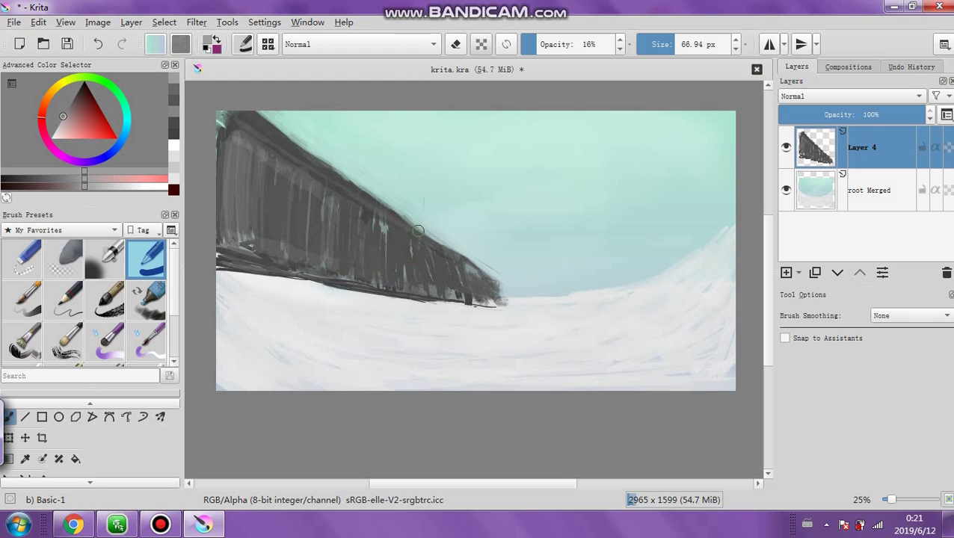
{"action": "mouse_move", "coordinate": [228, 224]}
{"action": "left_mouse_down"}
{"action": "mouse_move", "coordinate": [253, 218]}
{"action": "mouse_move", "coordinate": [266, 162]}
{"action": "mouse_move", "coordinate": [294, 246]}
{"action": "mouse_move", "coordinate": [306, 198]}
{"action": "mouse_move", "coordinate": [314, 220]}
{"action": "mouse_move", "coordinate": [349, 211]}
{"action": "mouse_move", "coordinate": [369, 268]}
{"action": "mouse_move", "coordinate": [377, 256]}
{"action": "mouse_move", "coordinate": [410, 279]}
{"action": "mouse_move", "coordinate": [365, 220]}
{"action": "mouse_move", "coordinate": [425, 246]}
{"action": "mouse_move", "coordinate": [476, 303]}
{"action": "left_mouse_up"}
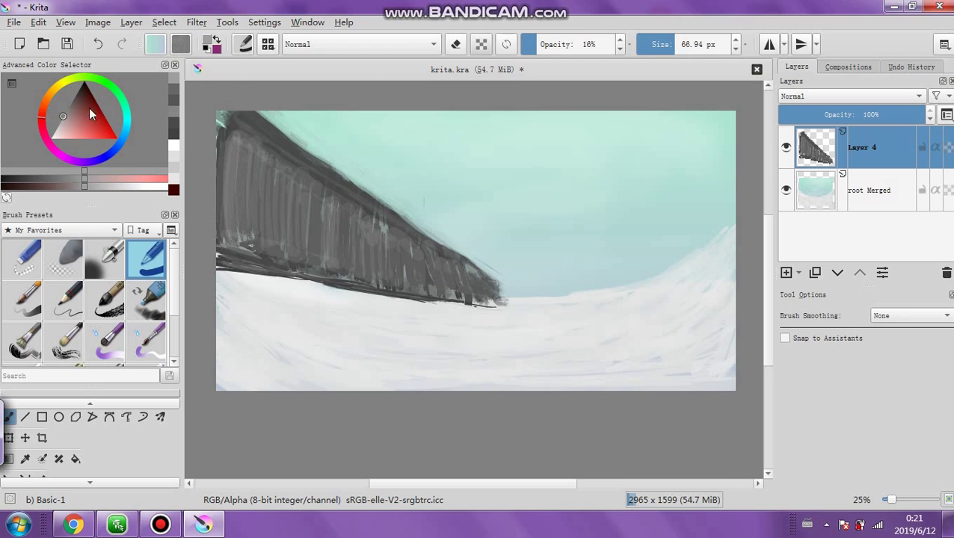
Outline a rounded rectangular window near the left end of the dark grey train body with a near-black 12.67 px brush
{"action": "left_click", "coordinate": [71, 89]}
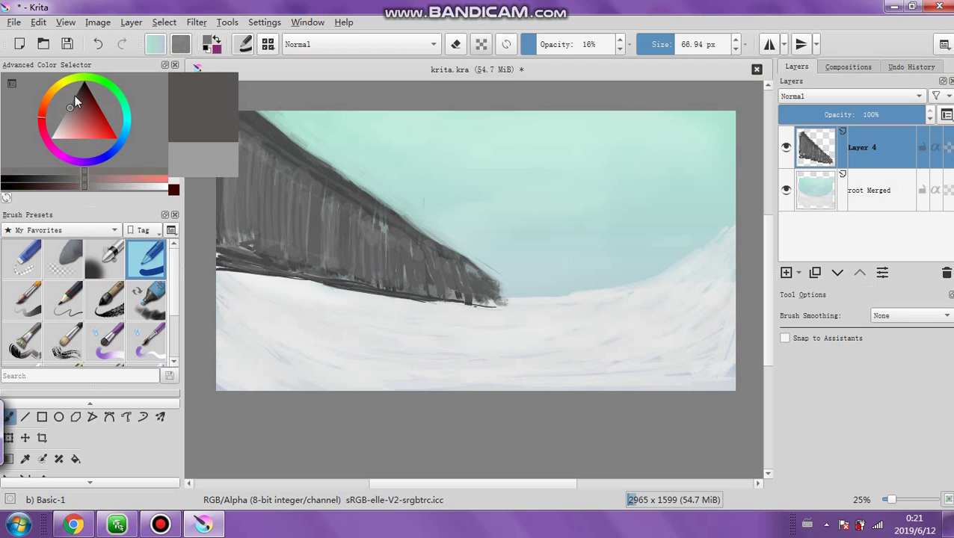
{"action": "left_click", "coordinate": [655, 44]}
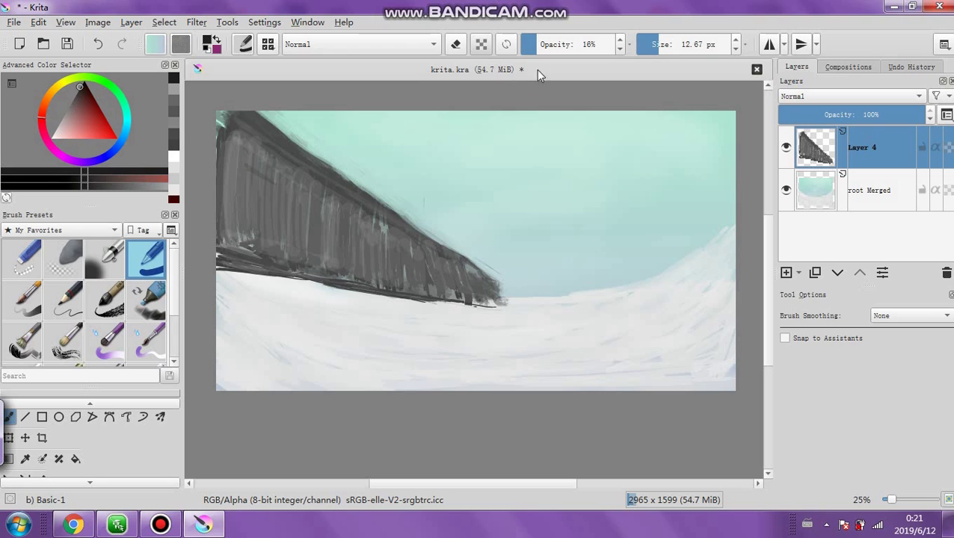
{"action": "left_click", "coordinate": [571, 44]}
{"action": "mouse_move", "coordinate": [250, 163]}
{"action": "left_mouse_down"}
{"action": "mouse_move", "coordinate": [282, 181]}
{"action": "mouse_move", "coordinate": [250, 174]}
{"action": "mouse_move", "coordinate": [250, 191]}
{"action": "mouse_move", "coordinate": [267, 201]}
{"action": "mouse_move", "coordinate": [250, 200]}
{"action": "mouse_move", "coordinate": [251, 213]}
{"action": "mouse_move", "coordinate": [252, 193]}
{"action": "mouse_move", "coordinate": [297, 187]}
{"action": "left_mouse_up"}
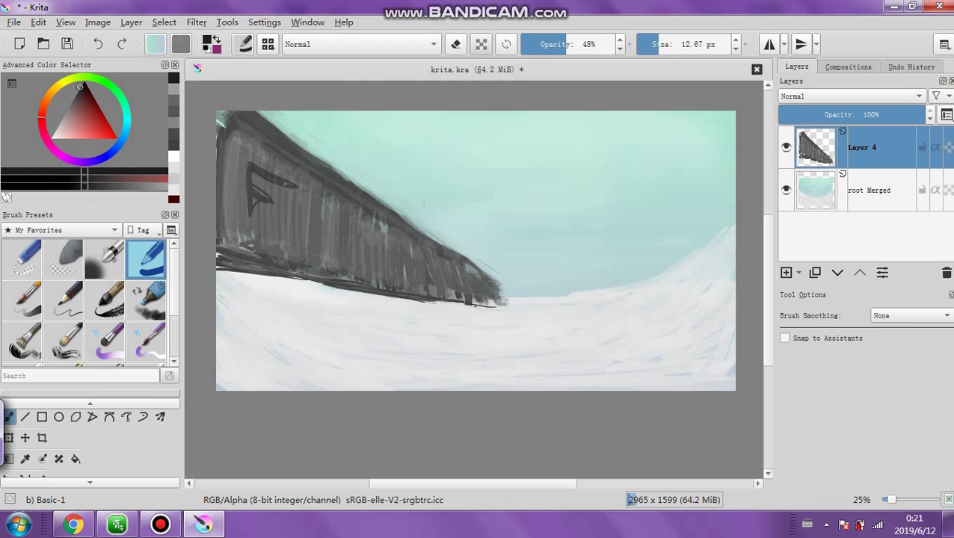
{"action": "left_click", "coordinate": [582, 47]}
{"action": "left_click_drag", "start_coordinate": [252, 163], "coordinate": [297, 187]}
{"action": "mouse_move", "coordinate": [255, 164]}
{"action": "left_mouse_down"}
{"action": "mouse_move", "coordinate": [255, 201]}
{"action": "mouse_move", "coordinate": [256, 172]}
{"action": "mouse_move", "coordinate": [283, 183]}
{"action": "mouse_move", "coordinate": [262, 188]}
{"action": "mouse_move", "coordinate": [281, 200]}
{"action": "mouse_move", "coordinate": [256, 194]}
{"action": "mouse_move", "coordinate": [282, 217]}
{"action": "mouse_move", "coordinate": [275, 211]}
{"action": "mouse_move", "coordinate": [288, 195]}
{"action": "mouse_move", "coordinate": [245, 201]}
{"action": "mouse_move", "coordinate": [249, 171]}
{"action": "mouse_move", "coordinate": [246, 204]}
{"action": "mouse_move", "coordinate": [248, 174]}
{"action": "left_mouse_up"}
Fill the outlined window with a near-black 96.48 px brush at 40% opacity and deepen its edges at 47.01 px
{"action": "left_click", "coordinate": [680, 47]}
{"action": "left_click", "coordinate": [563, 45]}
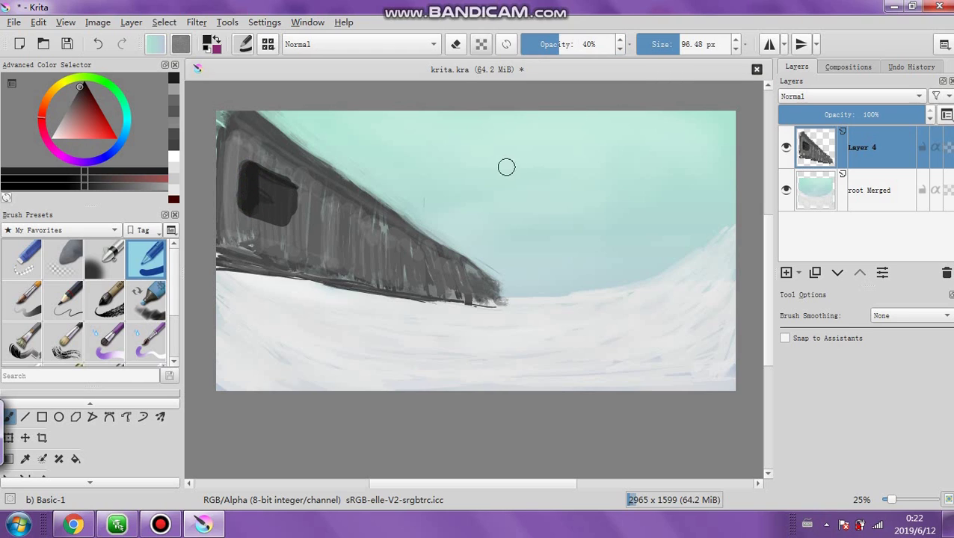
{"action": "left_click", "coordinate": [668, 45]}
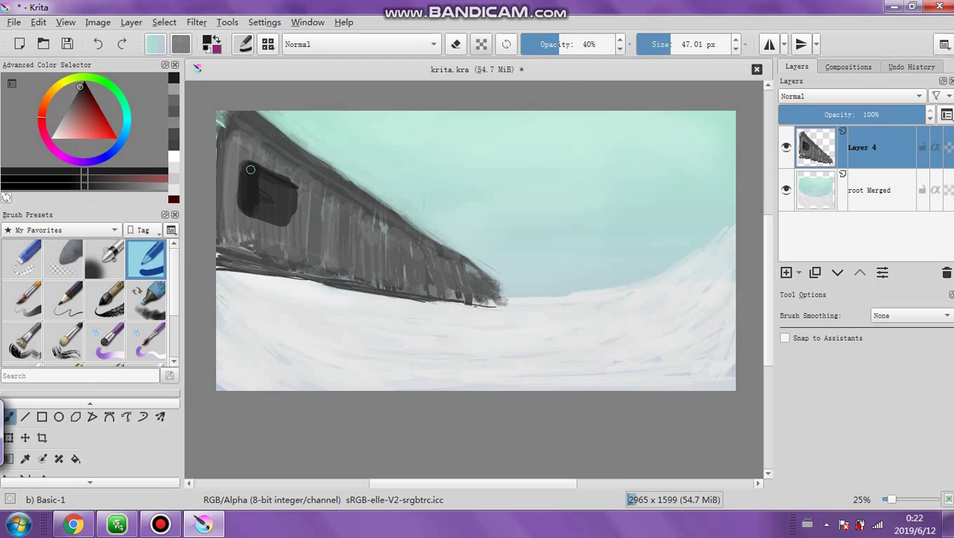
{"action": "mouse_move", "coordinate": [265, 172]}
{"action": "left_mouse_down"}
{"action": "mouse_move", "coordinate": [289, 185]}
{"action": "mouse_move", "coordinate": [291, 217]}
{"action": "mouse_move", "coordinate": [252, 214]}
{"action": "left_mouse_up"}
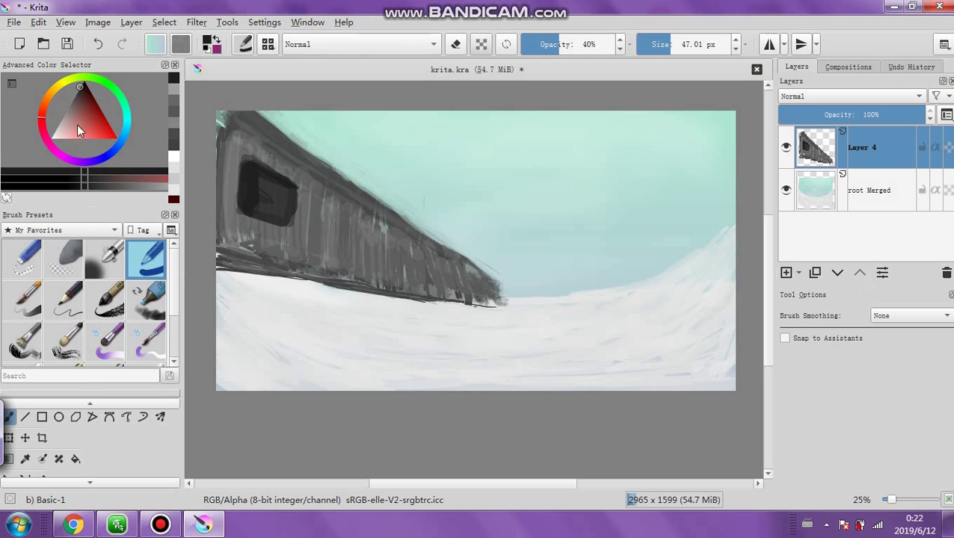
Even out the first window with dark grey and paint progressively smaller windows toward the train's far end
{"action": "left_click", "coordinate": [75, 93]}
{"action": "mouse_move", "coordinate": [244, 210]}
{"action": "left_mouse_down"}
{"action": "mouse_move", "coordinate": [253, 173]}
{"action": "mouse_move", "coordinate": [289, 193]}
{"action": "mouse_move", "coordinate": [262, 174]}
{"action": "mouse_move", "coordinate": [253, 191]}
{"action": "mouse_move", "coordinate": [284, 213]}
{"action": "mouse_move", "coordinate": [283, 189]}
{"action": "mouse_move", "coordinate": [247, 174]}
{"action": "mouse_move", "coordinate": [286, 184]}
{"action": "left_mouse_up"}
{"action": "left_click_drag", "start_coordinate": [312, 226], "coordinate": [308, 229]}
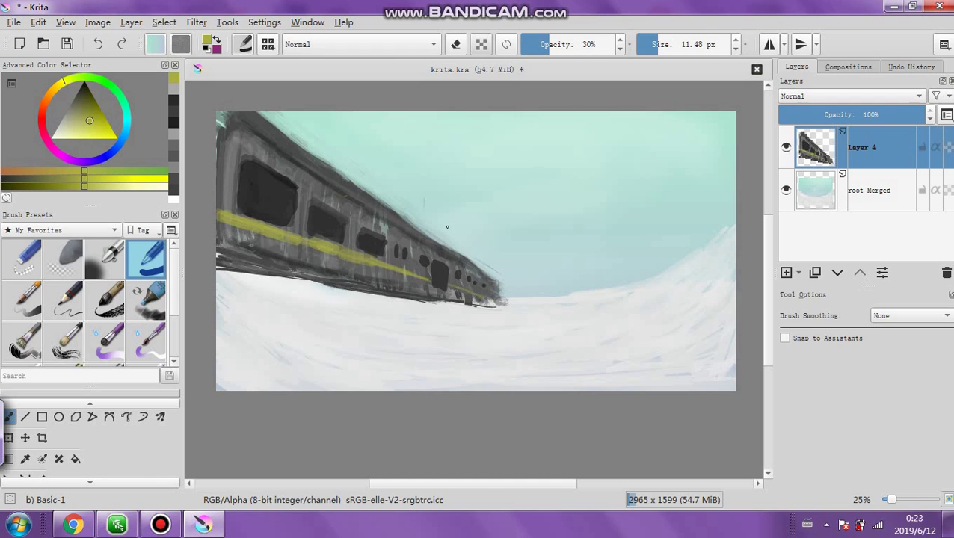
Lighten the train's blacks on Layer 4 with a Levels filter, raising the output black level to 44
{"action": "left_click", "coordinate": [196, 21]}
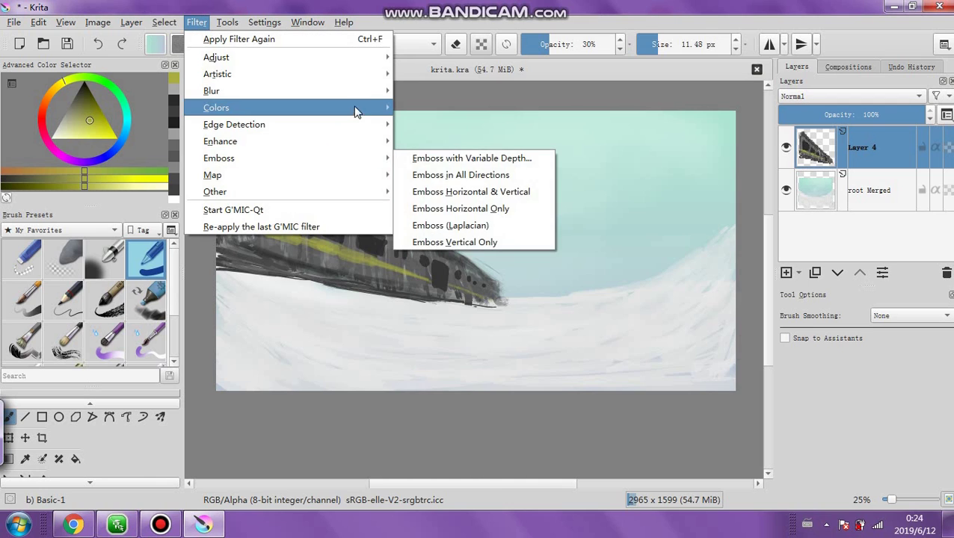
{"action": "mouse_move", "coordinate": [367, 94]}
{"action": "mouse_move", "coordinate": [366, 58]}
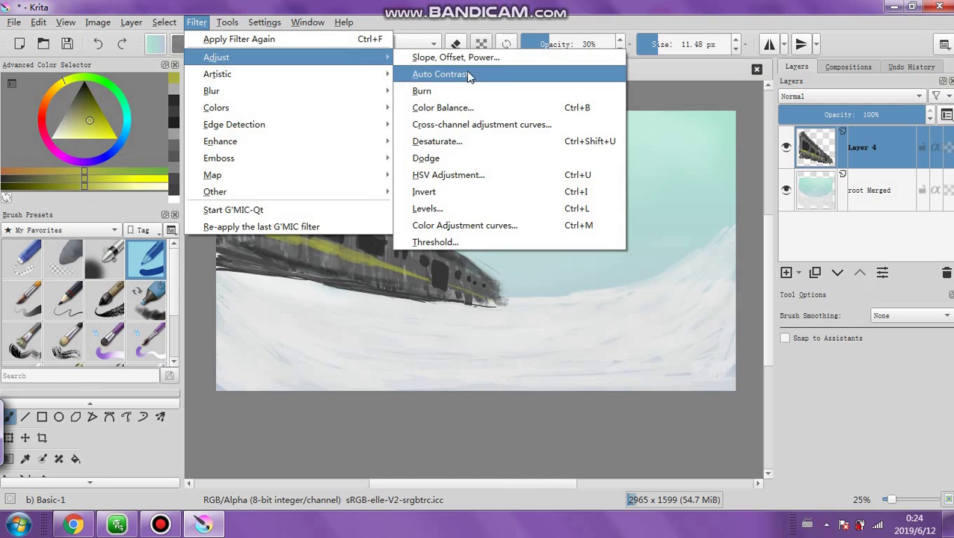
{"action": "left_click", "coordinate": [431, 210]}
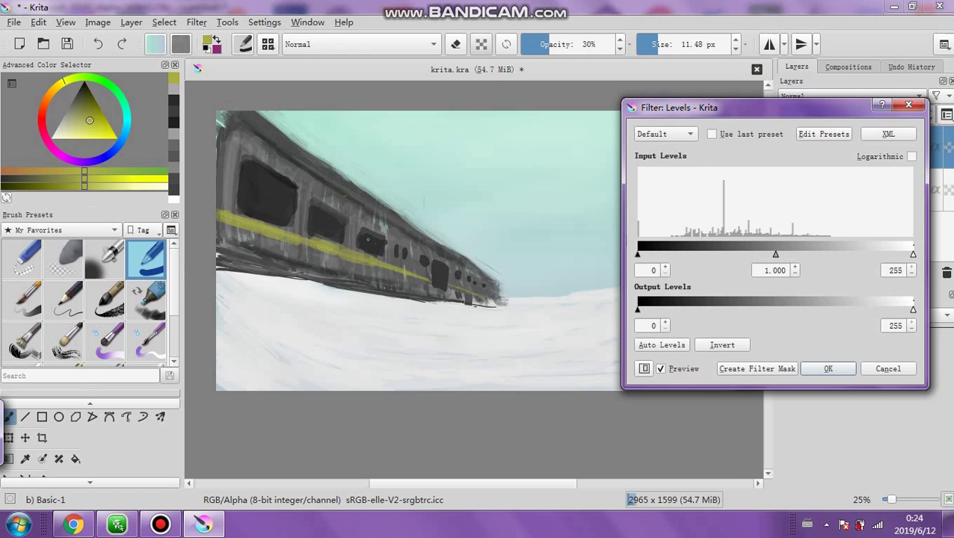
{"action": "left_click_drag", "start_coordinate": [640, 312], "coordinate": [687, 312]}
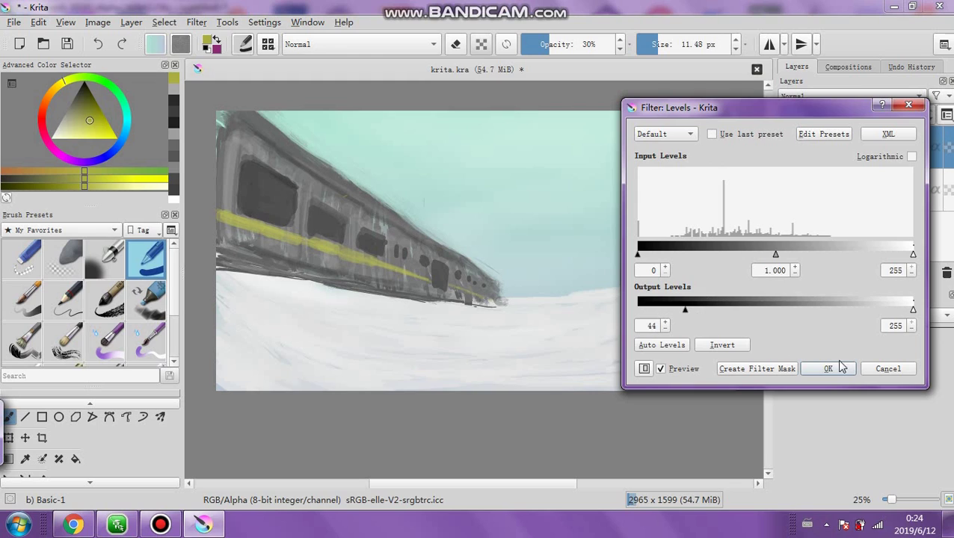
{"action": "left_click", "coordinate": [829, 370]}
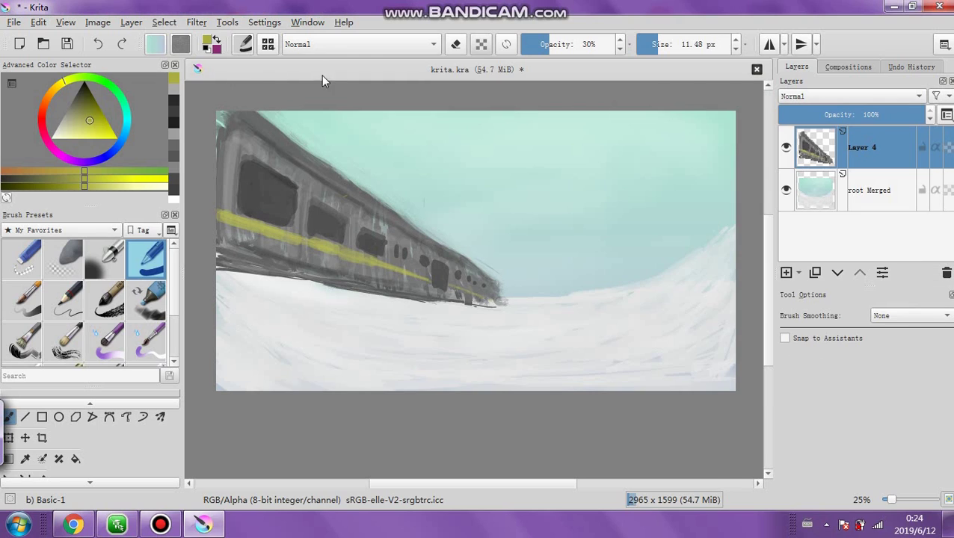
Soften the train on Layer 4 with a Gaussian Blur using equal horizontal and vertical radii
{"action": "left_click", "coordinate": [197, 22]}
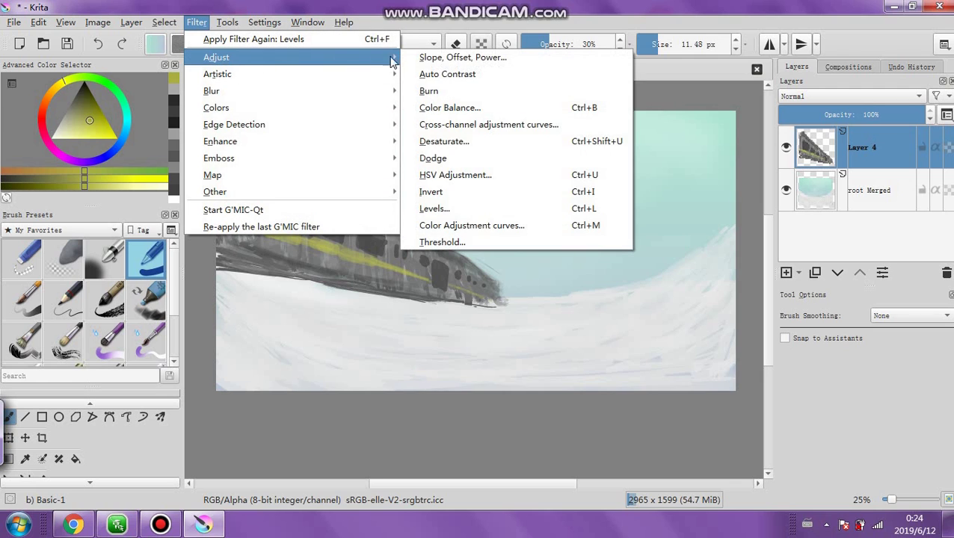
{"action": "mouse_move", "coordinate": [388, 98]}
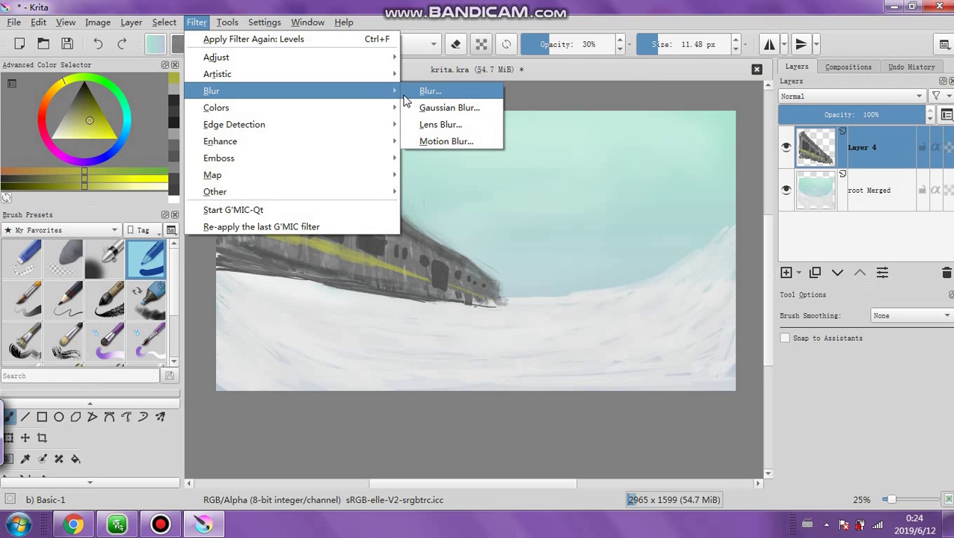
{"action": "left_click", "coordinate": [446, 108]}
{"action": "left_click", "coordinate": [751, 156]}
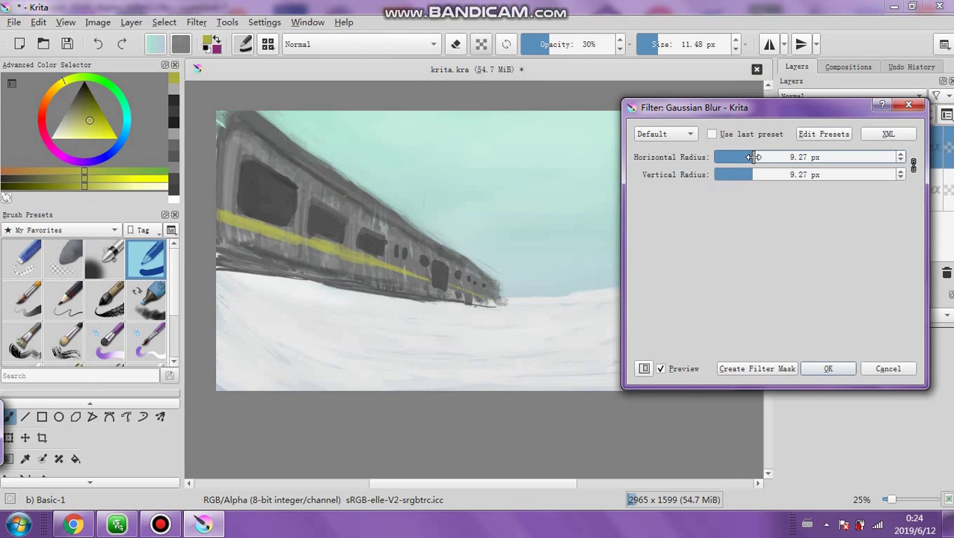
{"action": "left_click_drag", "start_coordinate": [751, 157], "coordinate": [748, 157]}
{"action": "left_click", "coordinate": [827, 370]}
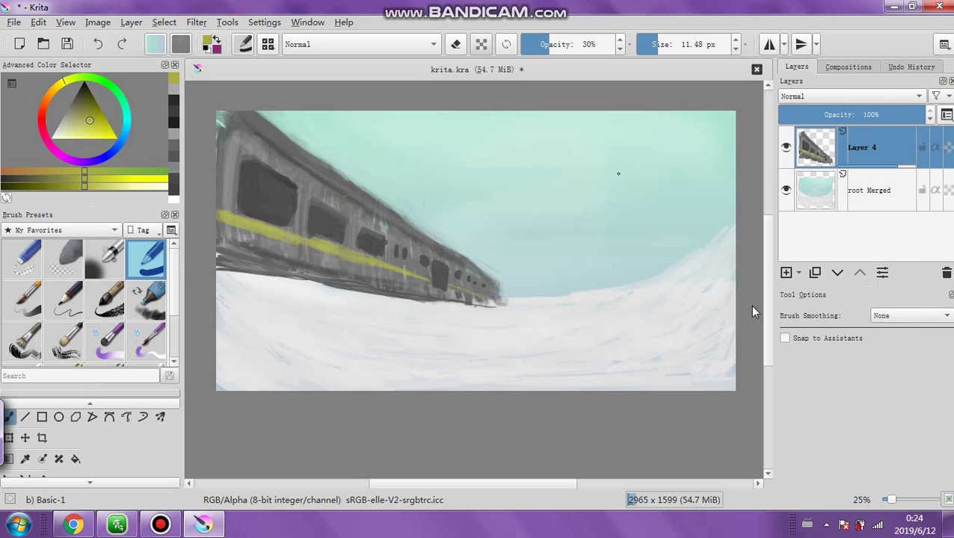
Apply a Gaussian Blur with a 10.34 px radius in both directions to the root Merged background layer
{"action": "left_click", "coordinate": [872, 201]}
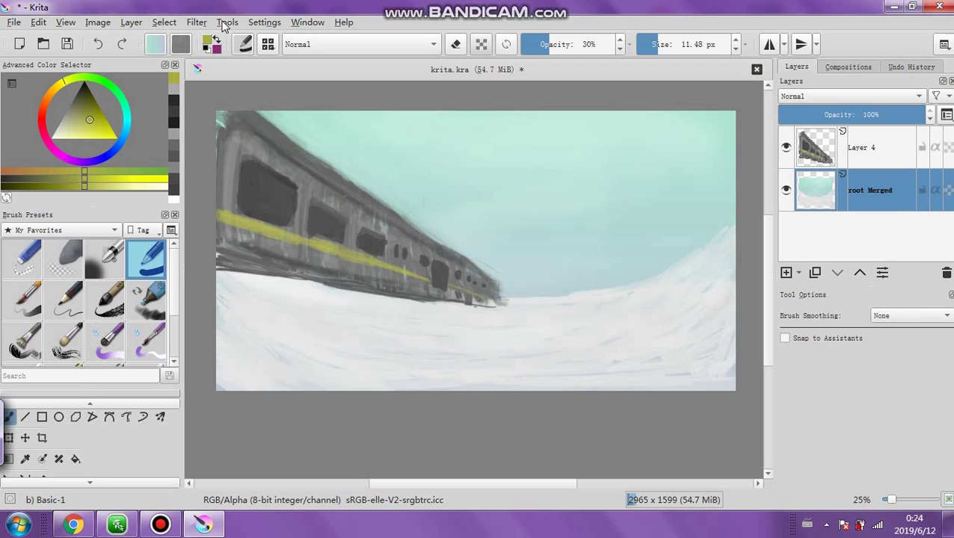
{"action": "left_click", "coordinate": [197, 22]}
{"action": "mouse_move", "coordinate": [321, 91]}
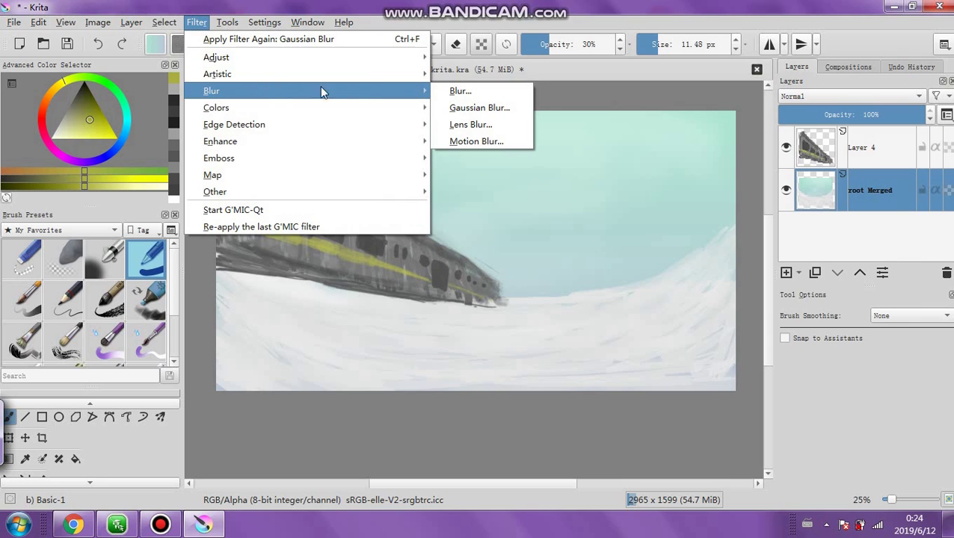
{"action": "left_click", "coordinate": [479, 107]}
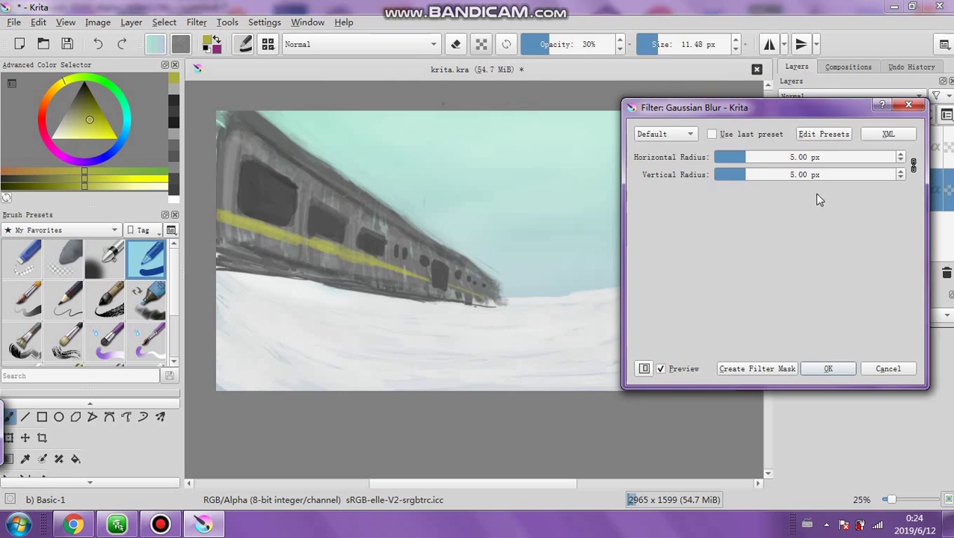
{"action": "left_click", "coordinate": [755, 157]}
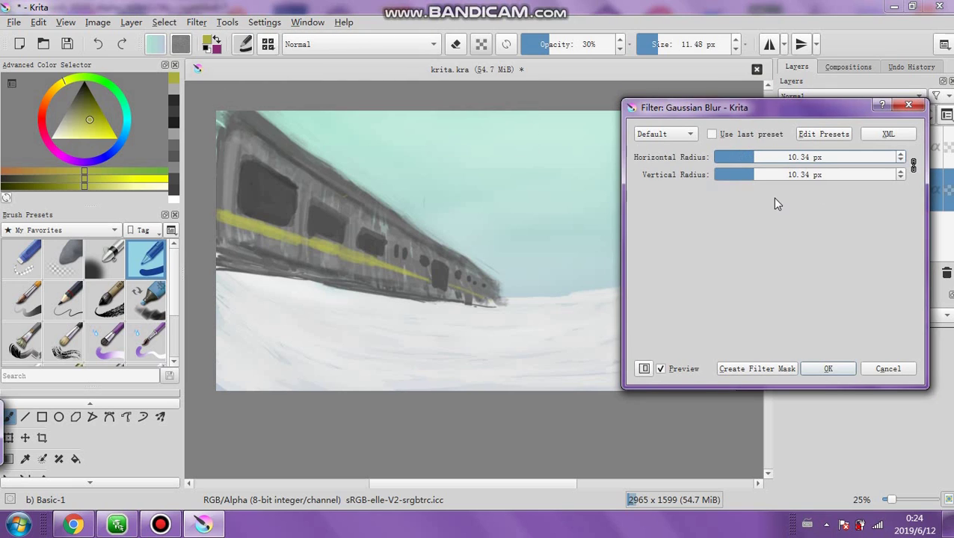
{"action": "left_click", "coordinate": [822, 369]}
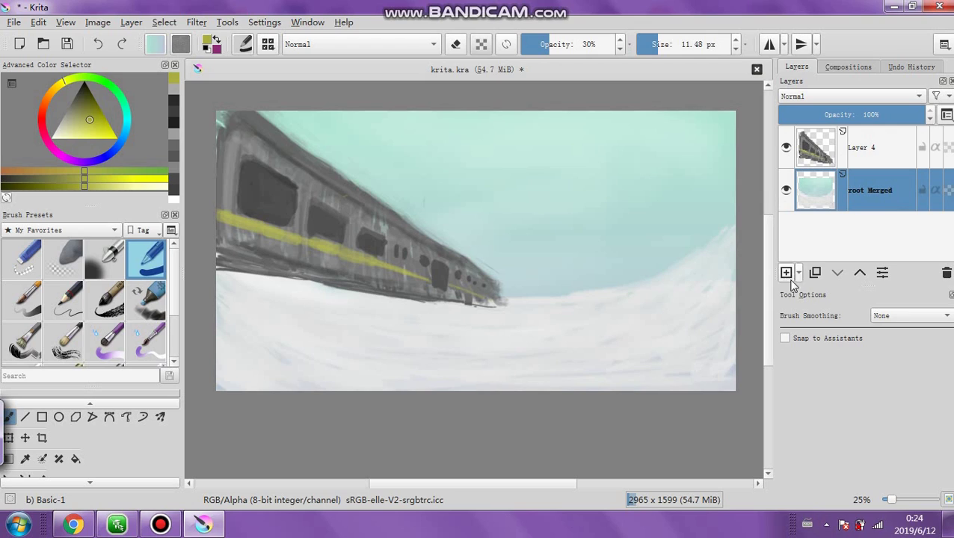
Add a layer above Layer 4 and draw near-black lines along the train's underside with an 11.48 px brush at 12% and 25% opacity
{"action": "left_click", "coordinate": [840, 164]}
{"action": "left_click", "coordinate": [786, 273]}
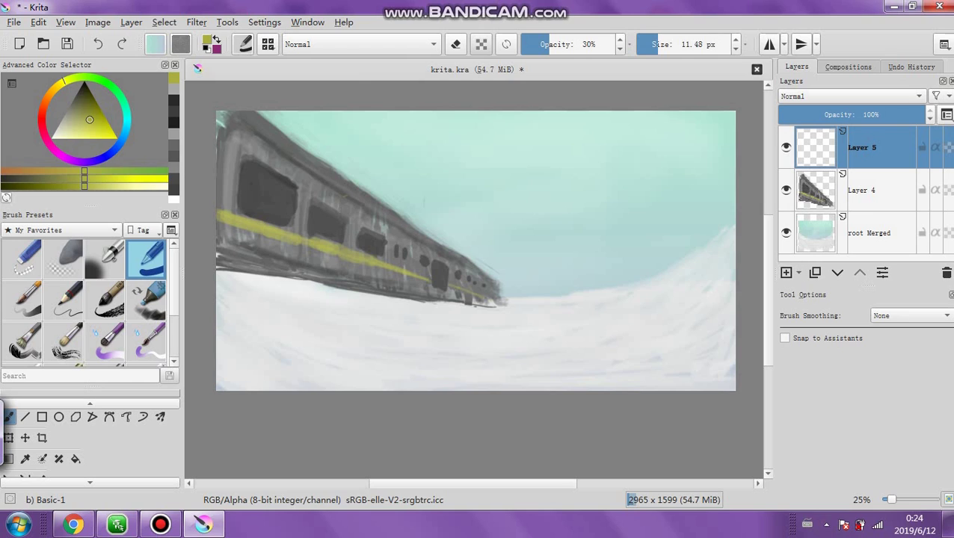
{"action": "left_click_drag", "start_coordinate": [90, 118], "coordinate": [80, 87]}
{"action": "left_click", "coordinate": [532, 44]}
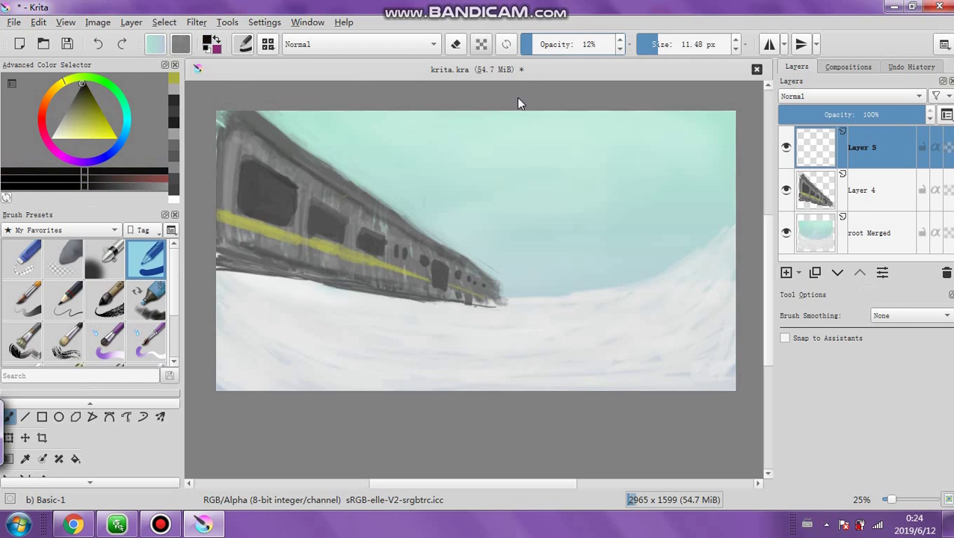
{"action": "left_click_drag", "start_coordinate": [236, 255], "coordinate": [439, 297]}
{"action": "left_click", "coordinate": [547, 44]}
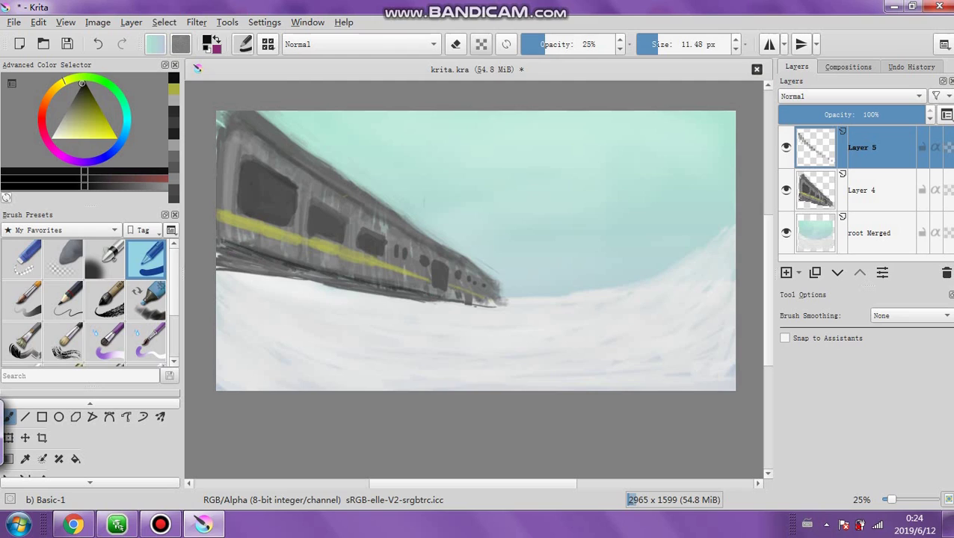
{"action": "left_click_drag", "start_coordinate": [217, 266], "coordinate": [258, 276]}
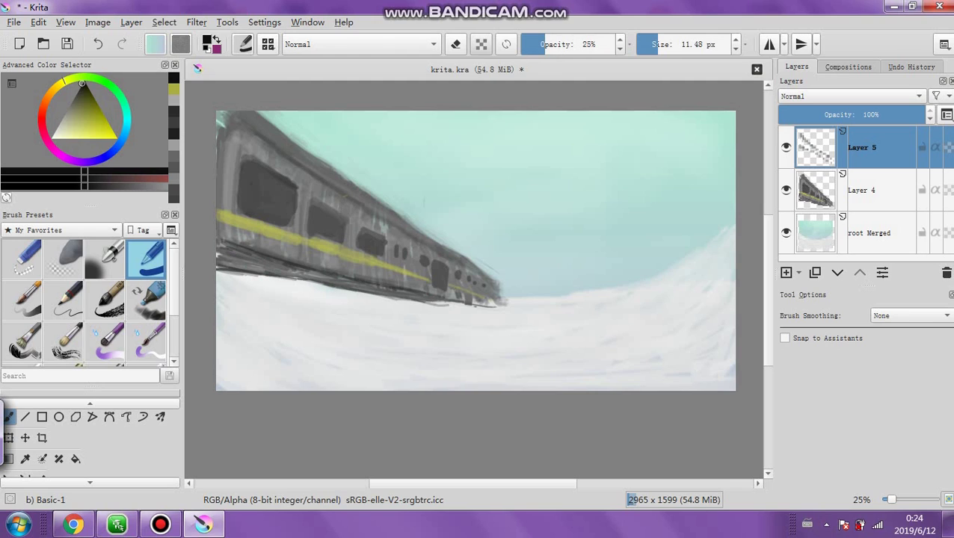
Dab a row of near-black round wheels along the train's underside with a 38.74 px brush at 75% opacity
{"action": "left_click", "coordinate": [669, 44]}
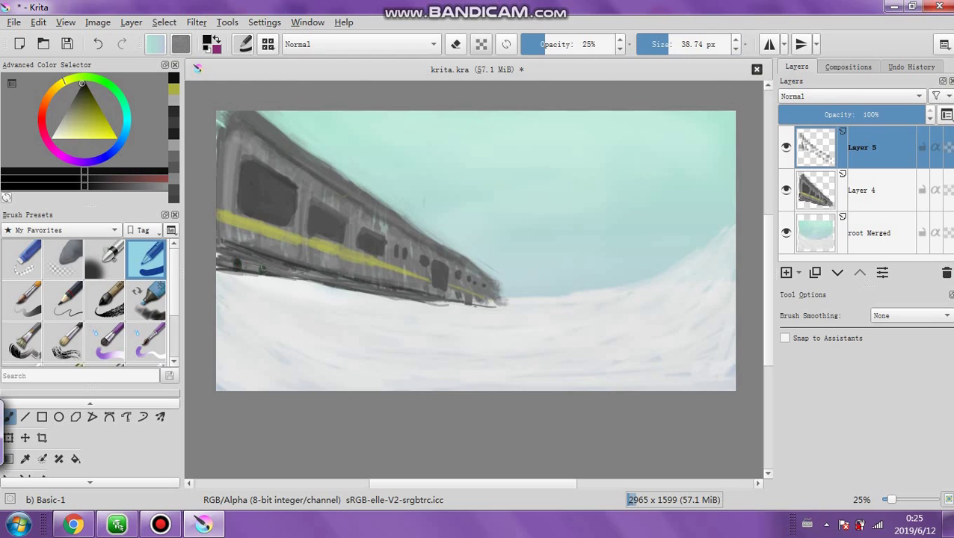
{"action": "left_click", "coordinate": [592, 45]}
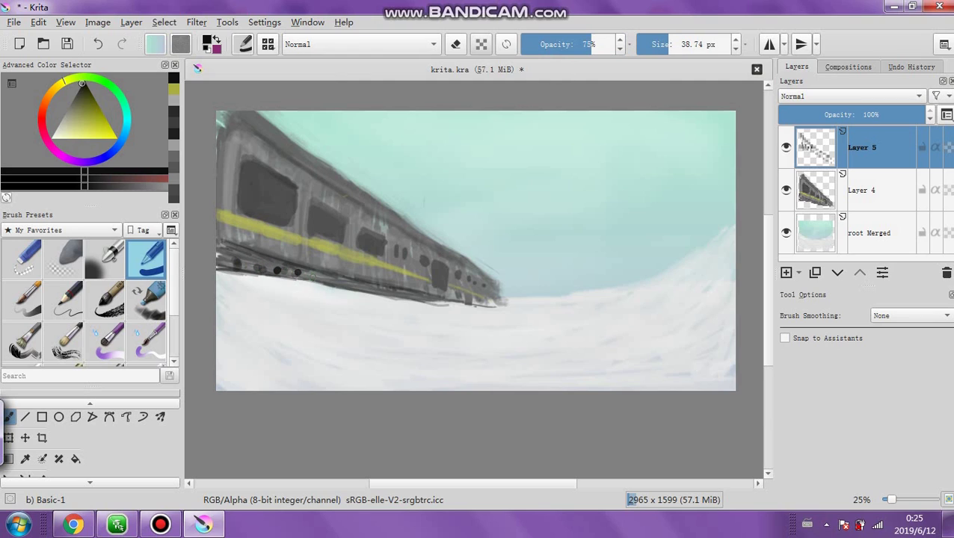
{"action": "left_click", "coordinate": [262, 269]}
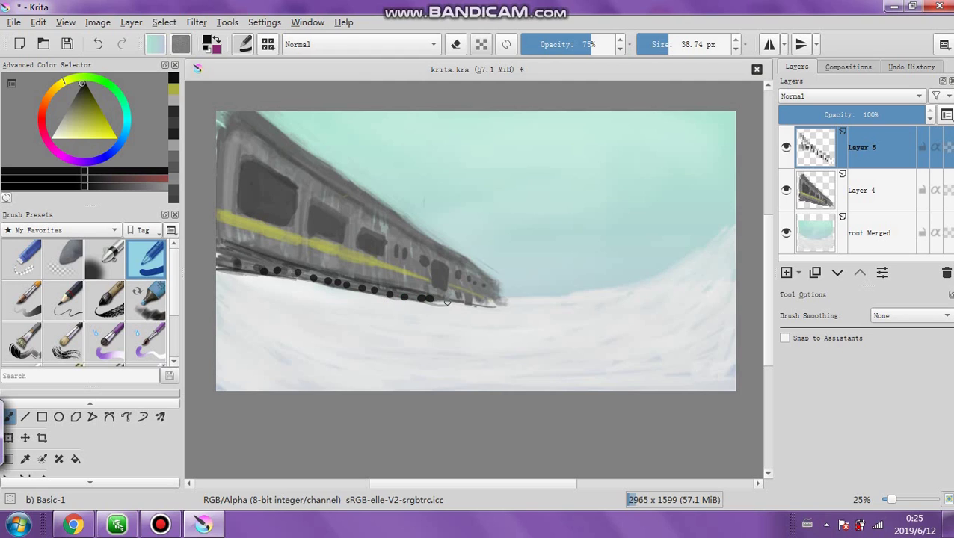
Lighten the wheels with mid-grey dabs at 18% opacity using the 38.74 px brush
{"action": "left_click", "coordinate": [69, 104]}
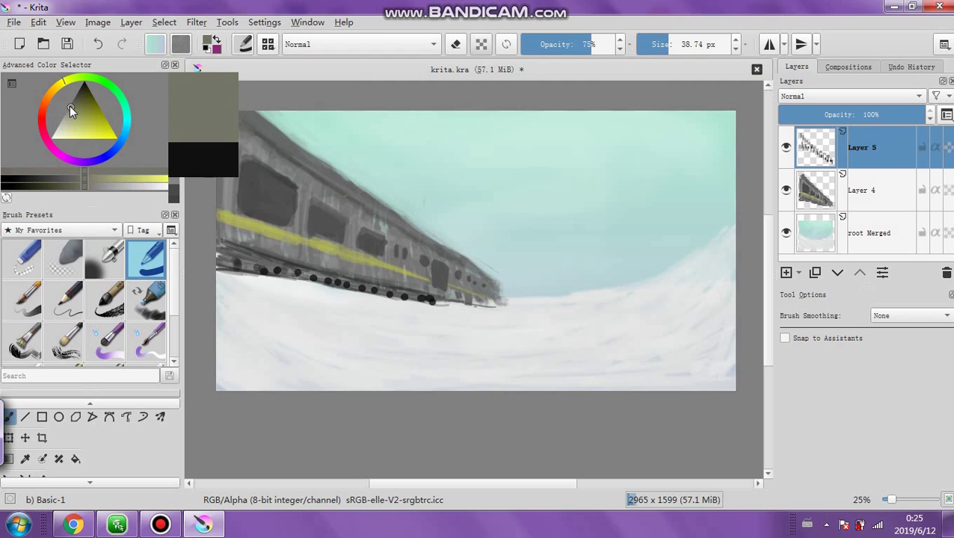
{"action": "left_click", "coordinate": [537, 43]}
{"action": "left_click", "coordinate": [277, 270]}
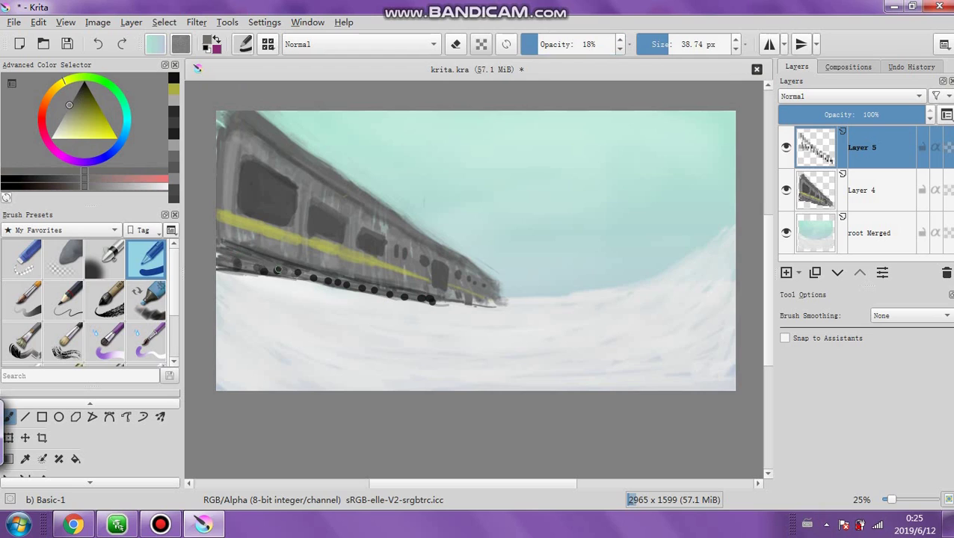
{"action": "left_click", "coordinate": [263, 270]}
{"action": "left_click", "coordinate": [277, 270]}
{"action": "left_click", "coordinate": [312, 279]}
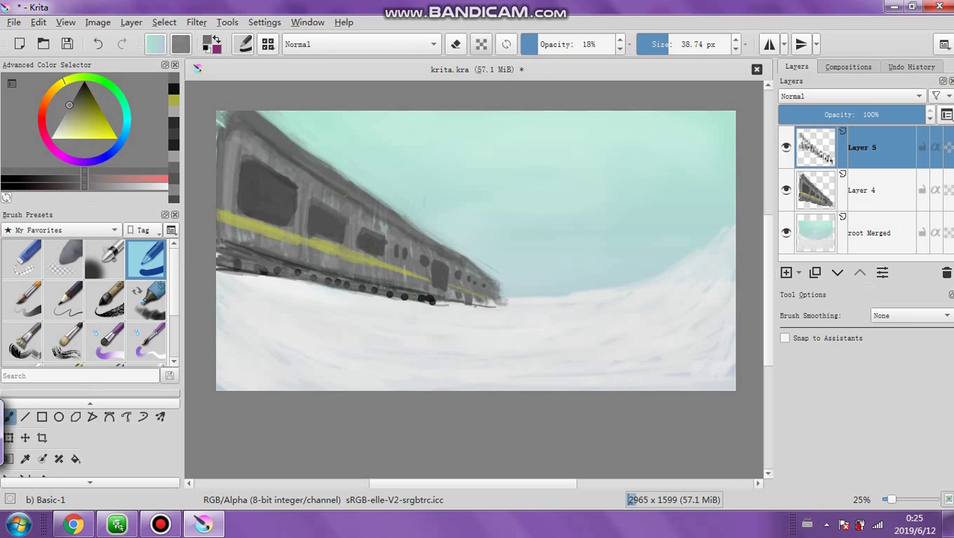
Glaze the train's undercarriage with muted olive-yellow and orange-brown strokes at 18% opacity
{"action": "left_click", "coordinate": [80, 121]}
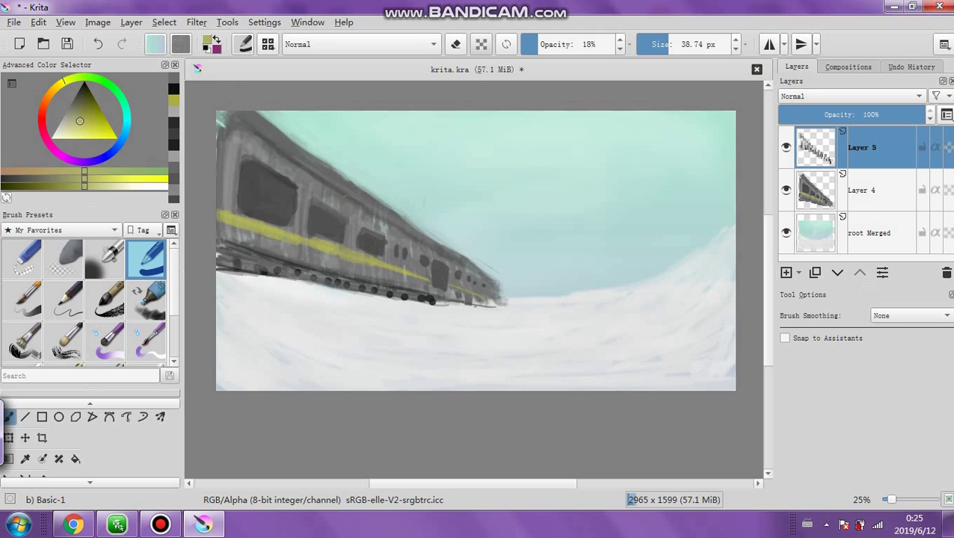
{"action": "left_click_drag", "start_coordinate": [222, 260], "coordinate": [468, 306]}
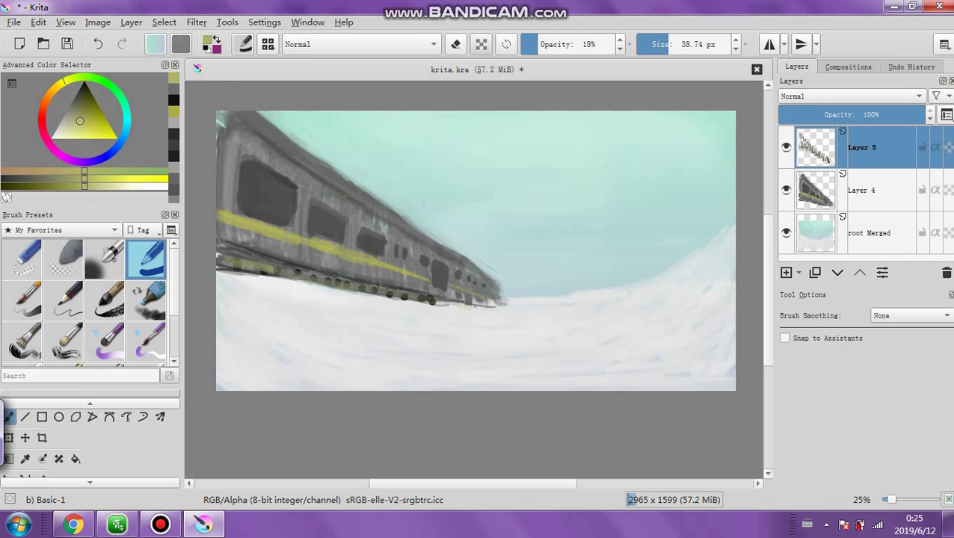
{"action": "left_click", "coordinate": [40, 120]}
{"action": "left_click", "coordinate": [49, 96]}
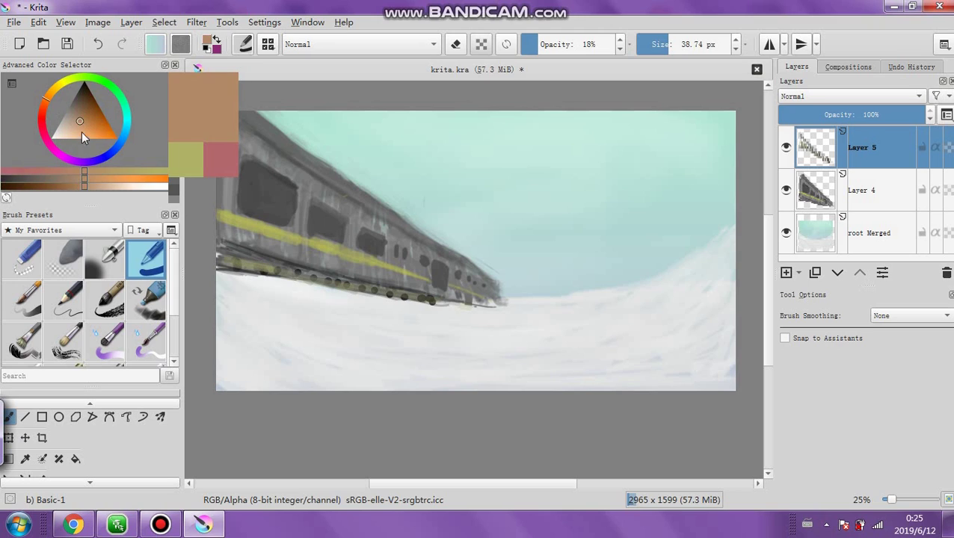
{"action": "left_click", "coordinate": [87, 110]}
{"action": "left_click_drag", "start_coordinate": [221, 258], "coordinate": [232, 261]}
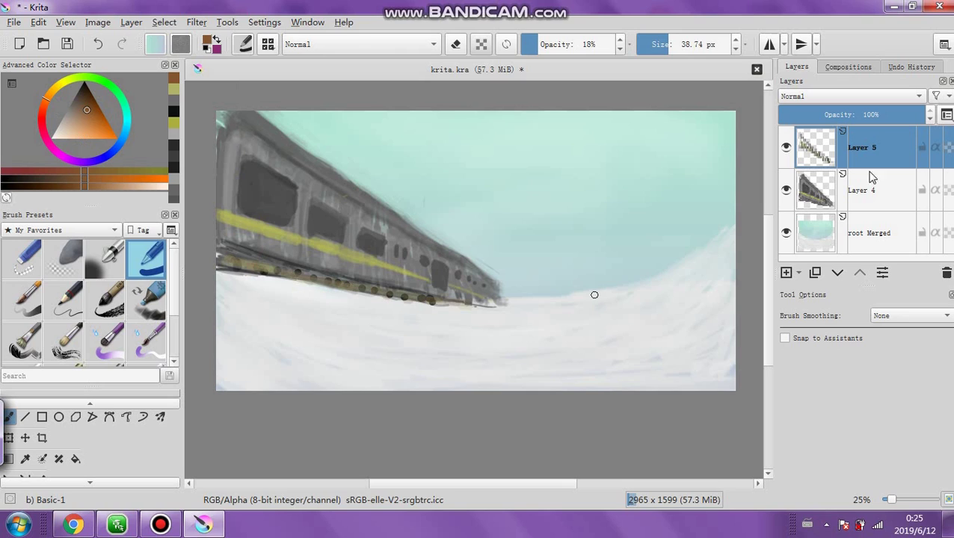
Set Layer 5's opacity to 47% and merge it into Layer 4
{"action": "left_click_drag", "start_coordinate": [867, 115], "coordinate": [853, 115]}
{"action": "mouse_move", "coordinate": [848, 142]}
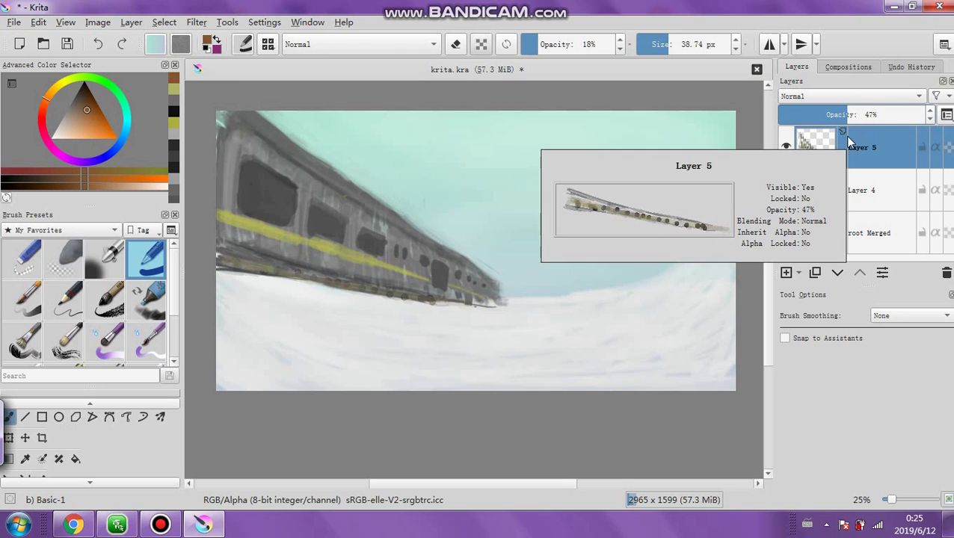
{"action": "right_click", "coordinate": [887, 158]}
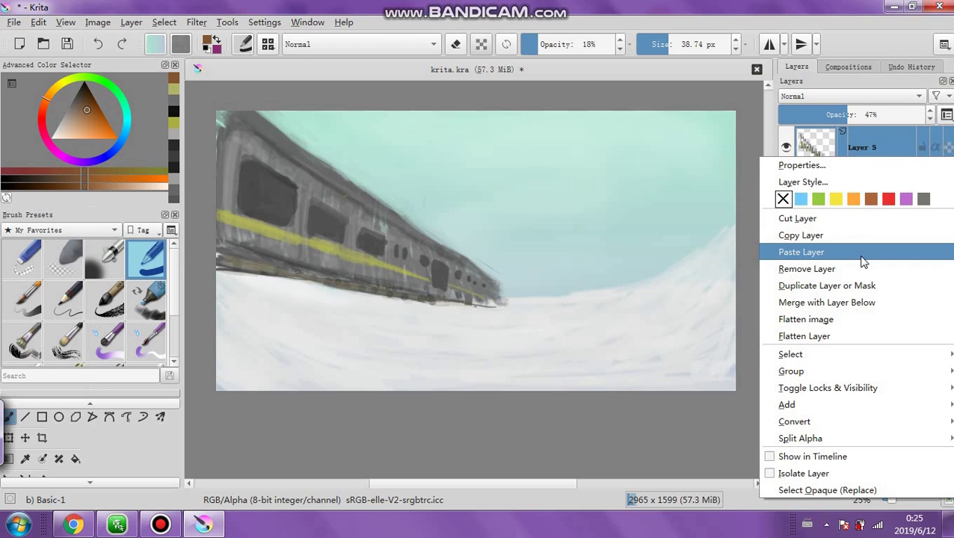
{"action": "left_click", "coordinate": [870, 311]}
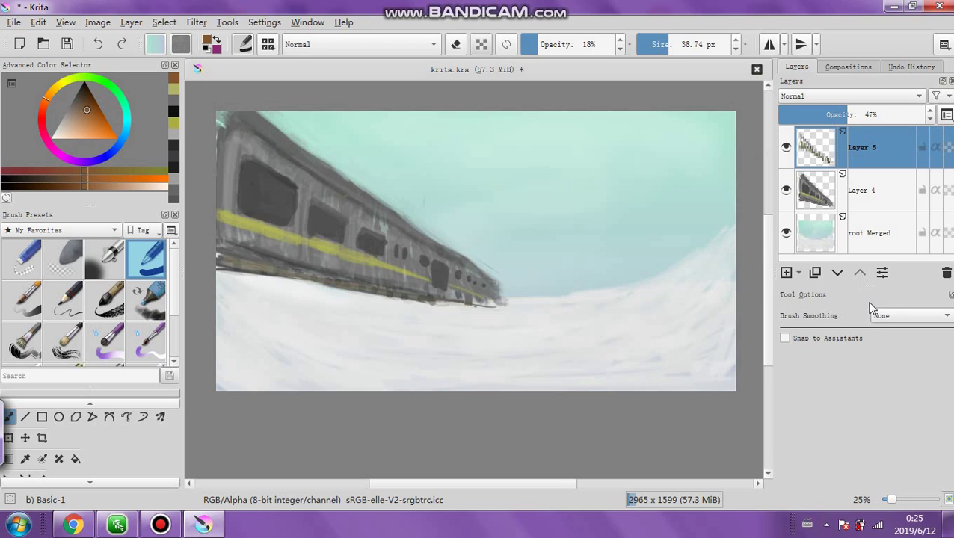
Duplicate Layer 4 and darken the copy with a Levels filter, setting the output white level to 195
{"action": "left_click", "coordinate": [814, 275]}
{"action": "left_click", "coordinate": [227, 22]}
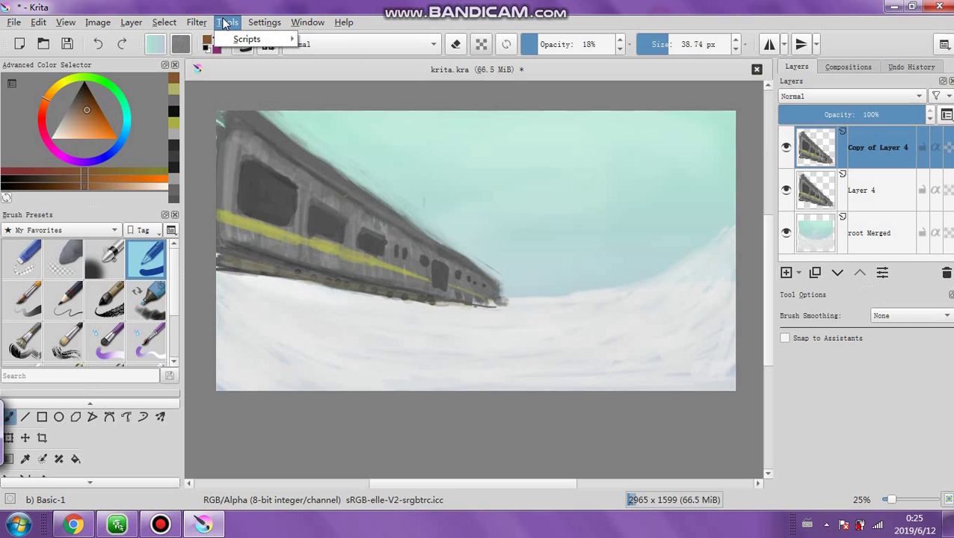
{"action": "mouse_move", "coordinate": [196, 23]}
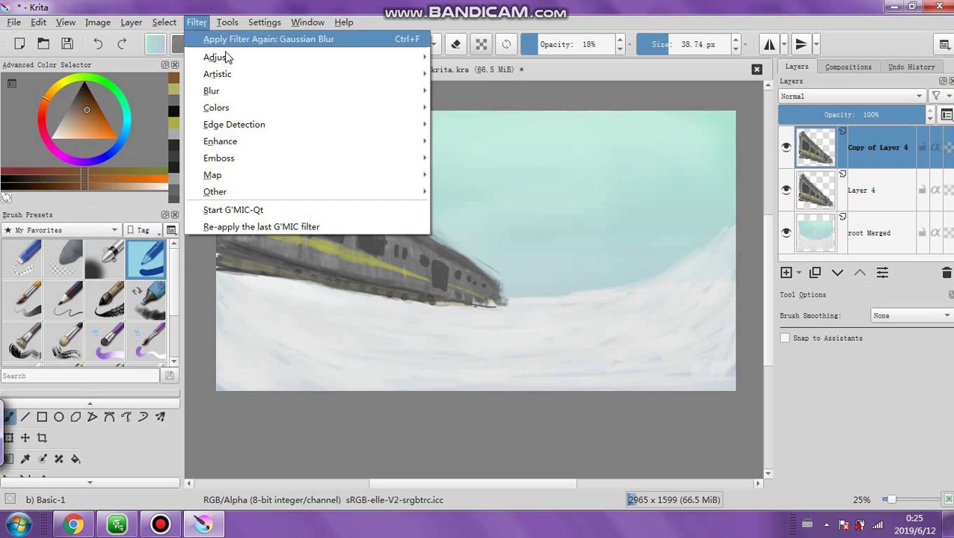
{"action": "mouse_move", "coordinate": [247, 60]}
{"action": "left_click", "coordinate": [460, 208]}
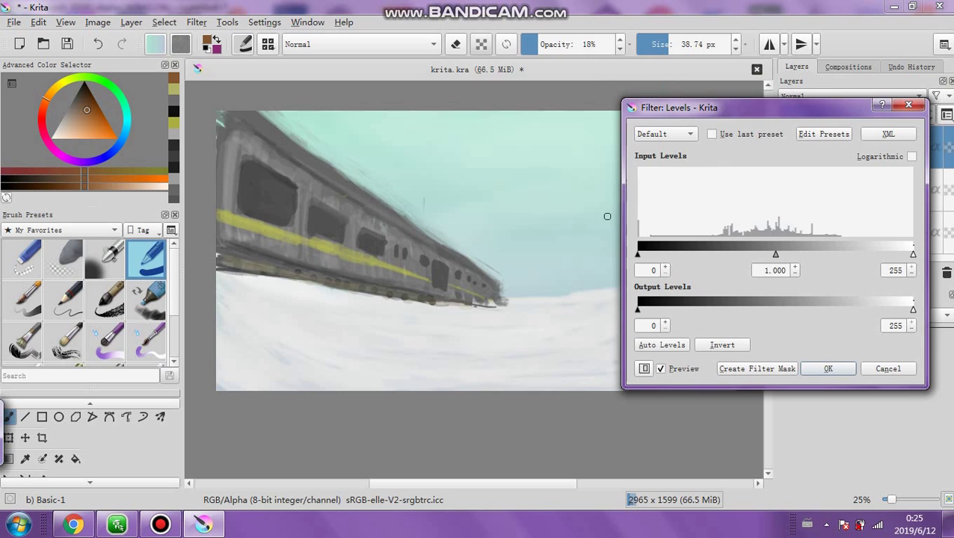
{"action": "left_click_drag", "start_coordinate": [913, 309], "coordinate": [834, 307]}
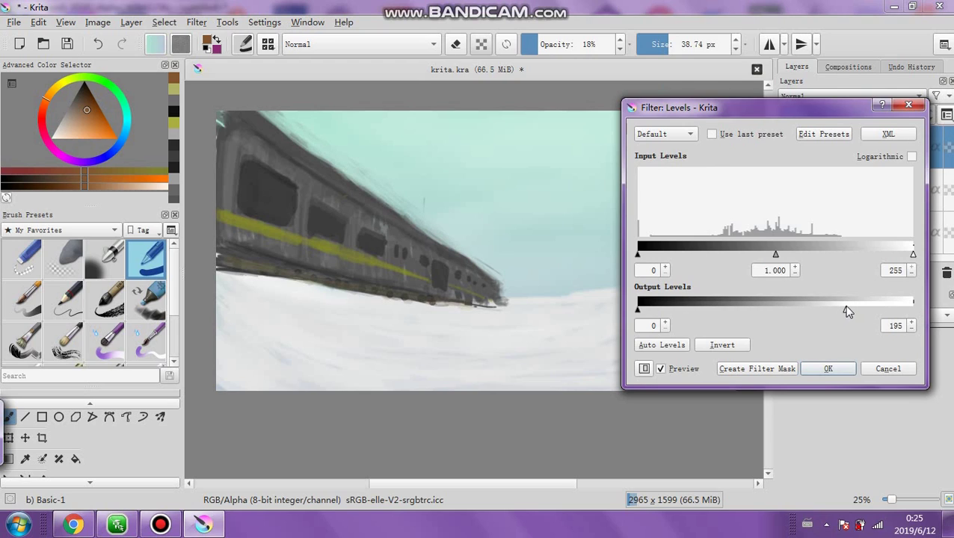
{"action": "left_click", "coordinate": [839, 371]}
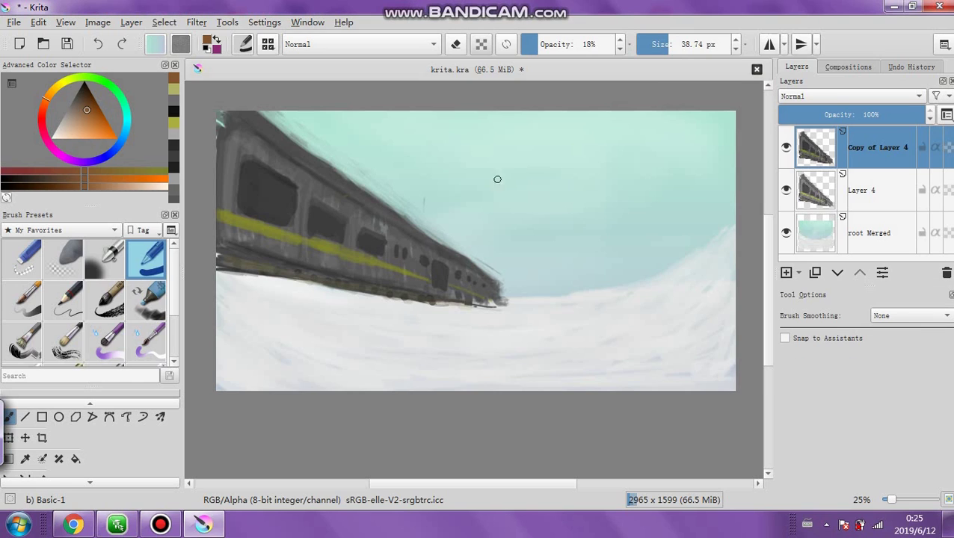
Softly erase the darkened train copy along its upper edge and far end using Airbrush Soft at 600 px and 100% opacity
{"action": "left_click", "coordinate": [455, 44]}
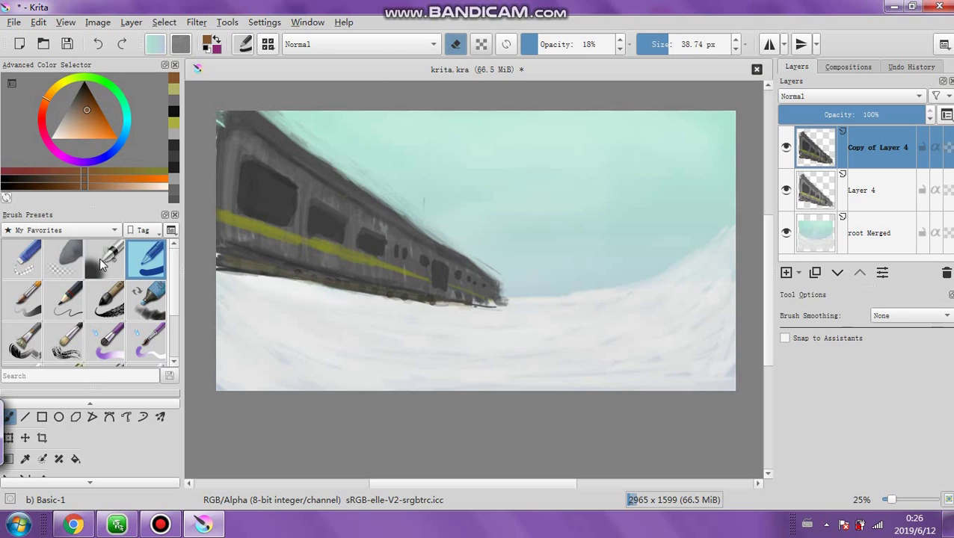
{"action": "left_click", "coordinate": [104, 262]}
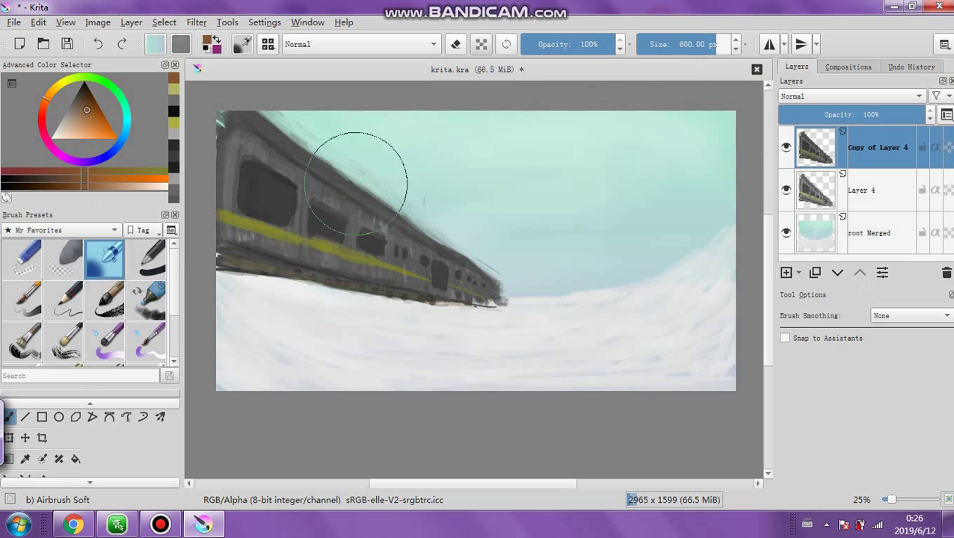
{"action": "mouse_move", "coordinate": [356, 183]}
{"action": "left_mouse_down"}
{"action": "mouse_move", "coordinate": [429, 253]}
{"action": "mouse_move", "coordinate": [430, 190]}
{"action": "mouse_move", "coordinate": [454, 153]}
{"action": "left_mouse_up"}
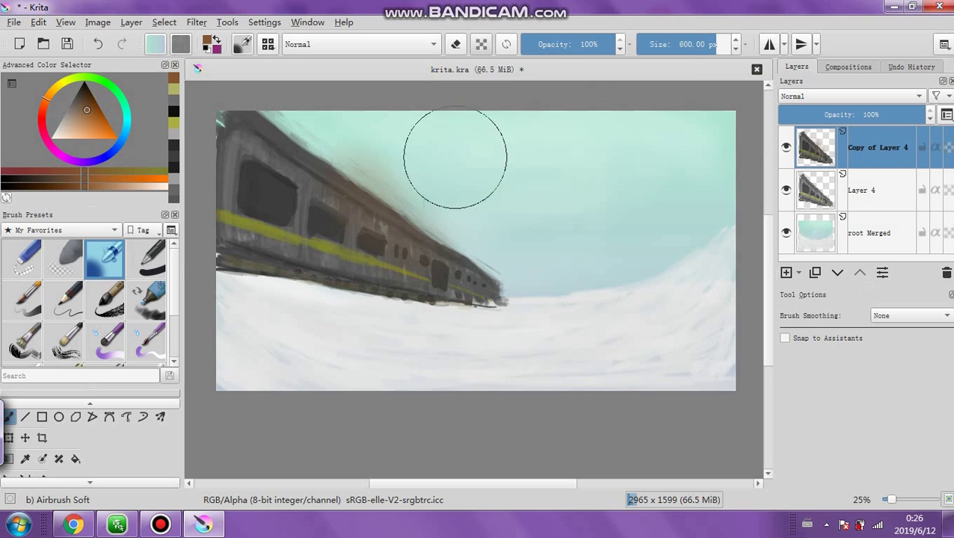
{"action": "left_click", "coordinate": [101, 45]}
{"action": "left_click", "coordinate": [455, 44]}
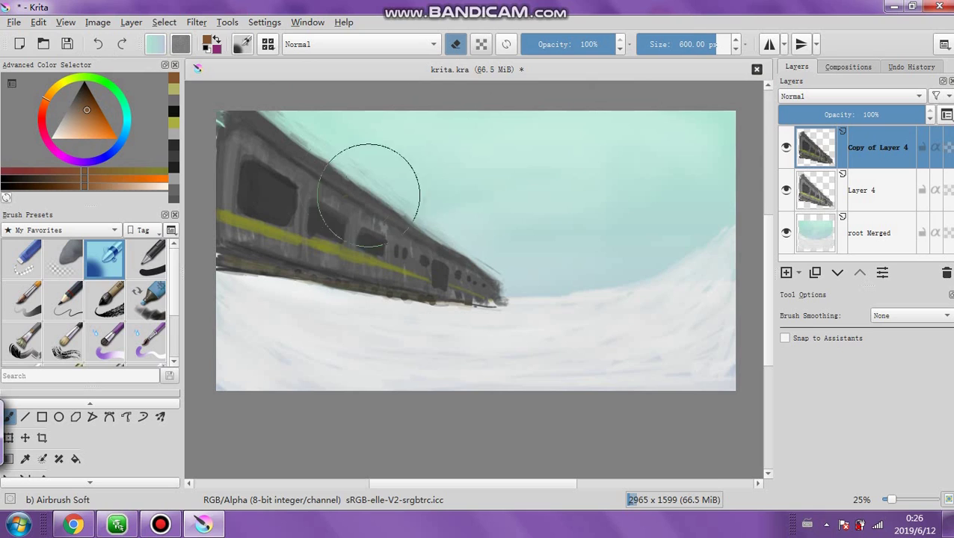
{"action": "mouse_move", "coordinate": [369, 194]}
{"action": "left_mouse_down"}
{"action": "mouse_move", "coordinate": [485, 269]}
{"action": "mouse_move", "coordinate": [430, 283]}
{"action": "mouse_move", "coordinate": [517, 294]}
{"action": "mouse_move", "coordinate": [369, 276]}
{"action": "mouse_move", "coordinate": [498, 292]}
{"action": "mouse_move", "coordinate": [340, 182]}
{"action": "mouse_move", "coordinate": [457, 255]}
{"action": "mouse_move", "coordinate": [409, 236]}
{"action": "mouse_move", "coordinate": [355, 262]}
{"action": "mouse_move", "coordinate": [470, 289]}
{"action": "mouse_move", "coordinate": [432, 257]}
{"action": "mouse_move", "coordinate": [494, 283]}
{"action": "left_mouse_up"}
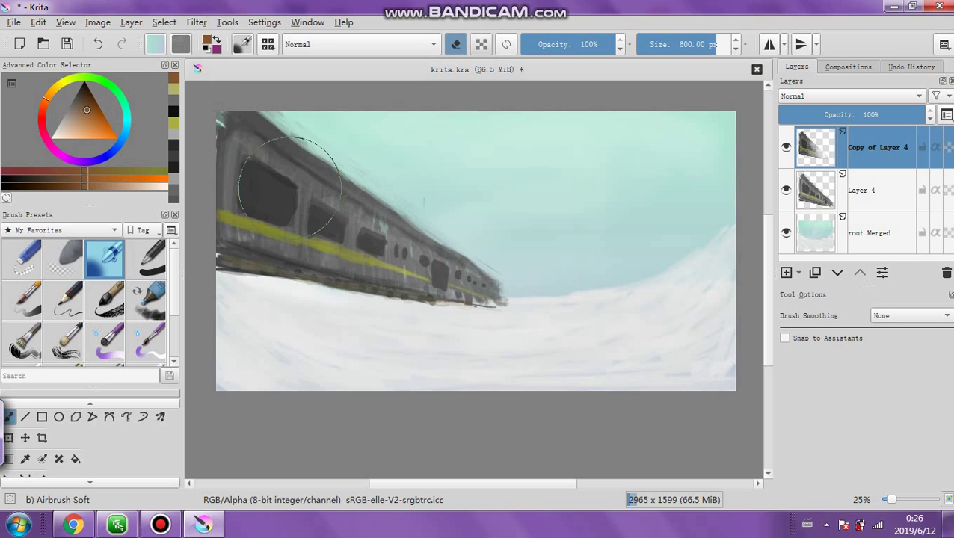
{"action": "mouse_move", "coordinate": [268, 148]}
{"action": "left_mouse_down"}
{"action": "mouse_move", "coordinate": [401, 251]}
{"action": "mouse_move", "coordinate": [295, 233]}
{"action": "mouse_move", "coordinate": [504, 299]}
{"action": "mouse_move", "coordinate": [349, 289]}
{"action": "mouse_move", "coordinate": [555, 316]}
{"action": "left_mouse_up"}
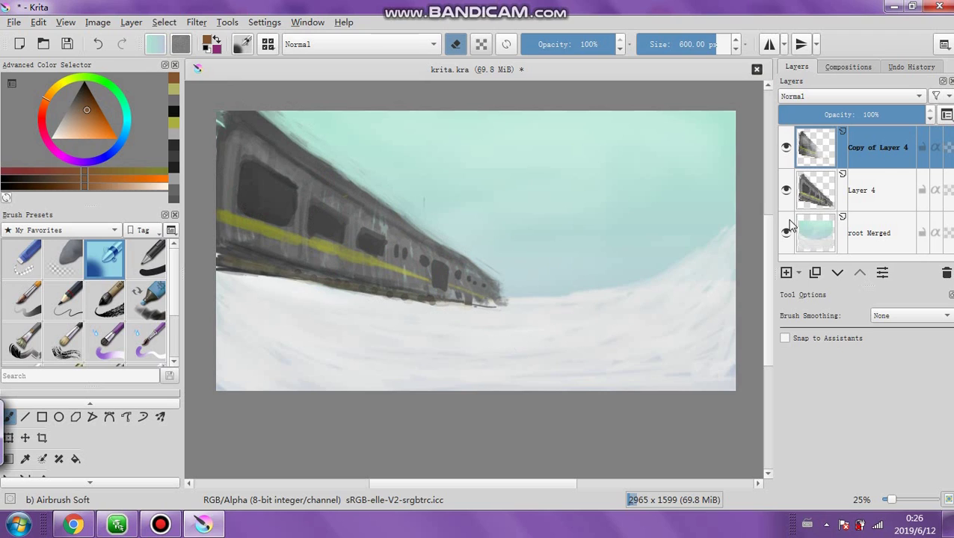
Merge the partly erased train copy into Layer 4 and set the merged layer's opacity to 94%
{"action": "right_click", "coordinate": [876, 163]}
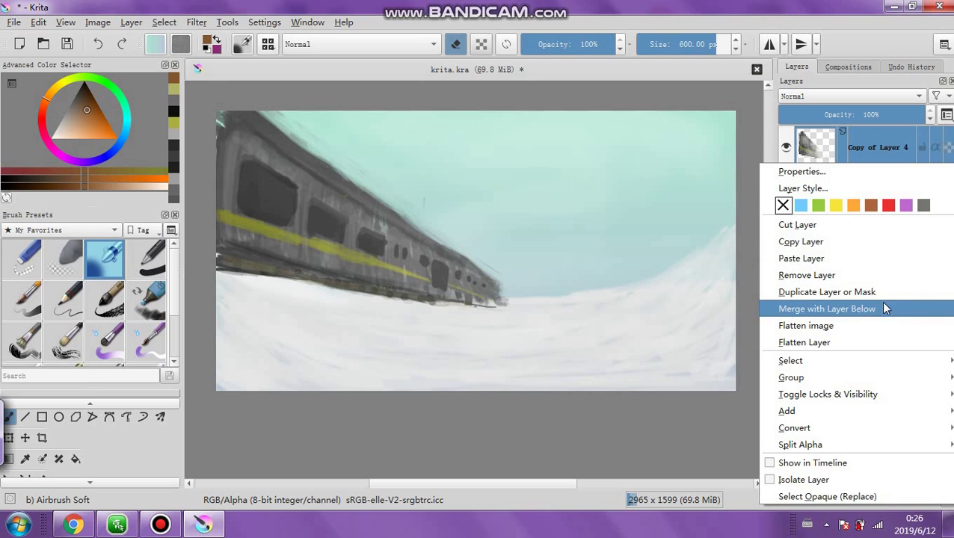
{"action": "left_click", "coordinate": [883, 309]}
{"action": "left_click", "coordinate": [901, 115]}
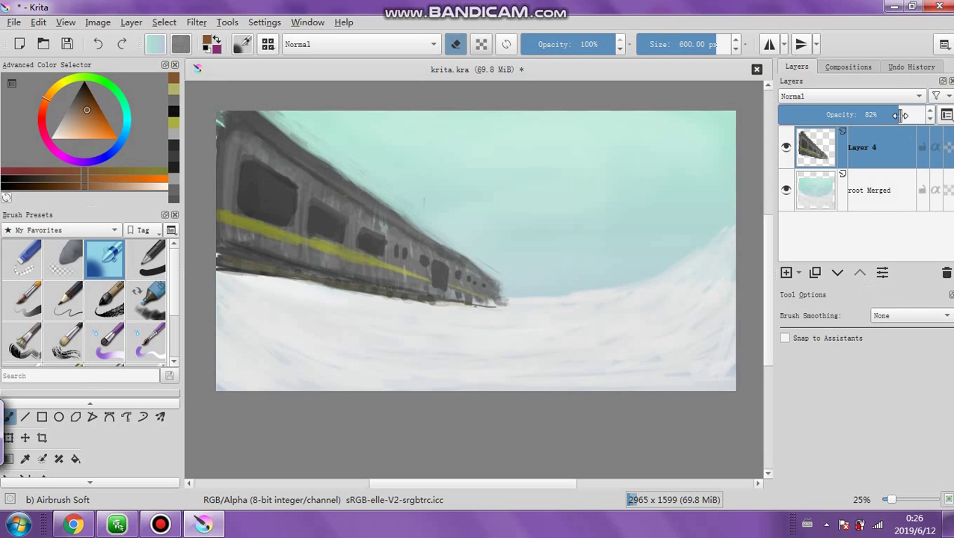
{"action": "left_click_drag", "start_coordinate": [901, 114], "coordinate": [910, 112]}
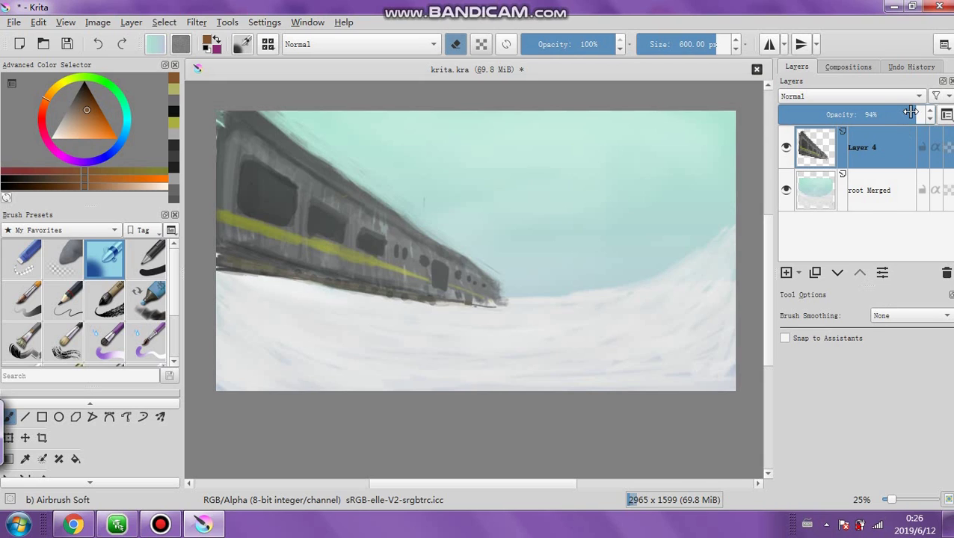
Duplicate the root Merged background layer
{"action": "left_click", "coordinate": [869, 196]}
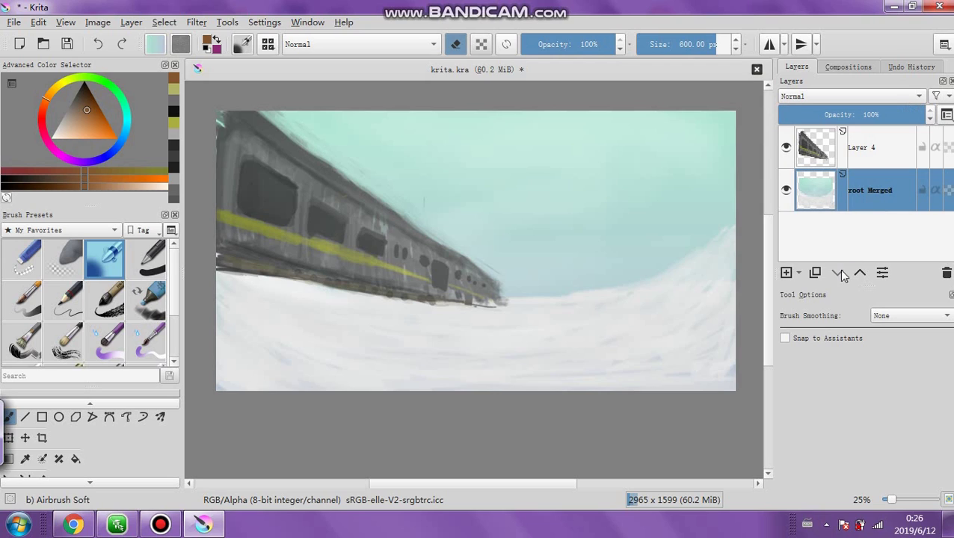
{"action": "left_click", "coordinate": [815, 272]}
{"action": "left_click", "coordinate": [197, 23]}
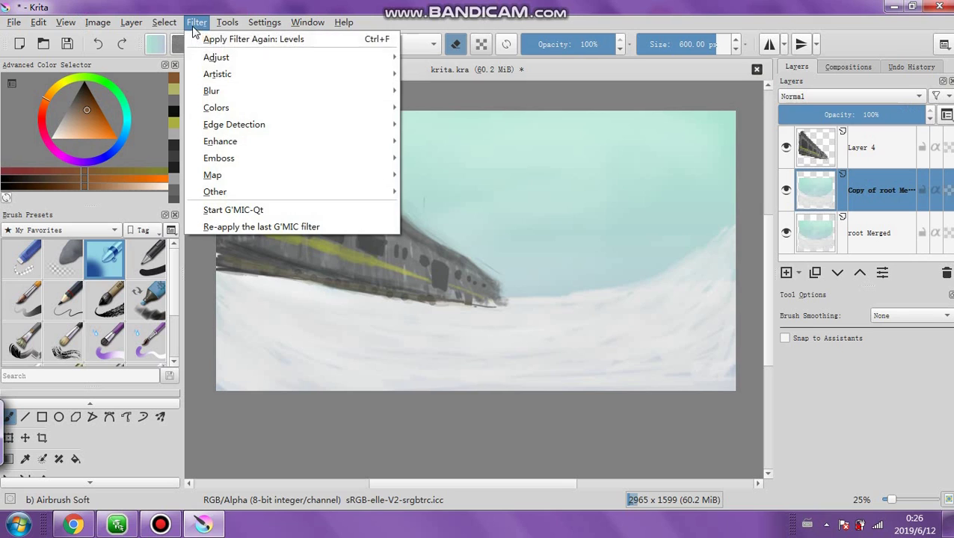
{"action": "mouse_move", "coordinate": [296, 58]}
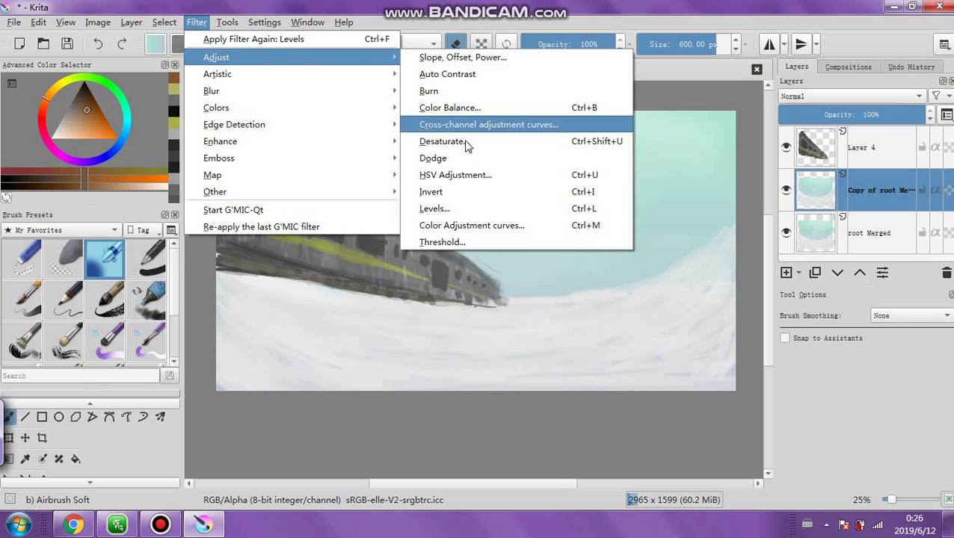
{"action": "left_click", "coordinate": [440, 209]}
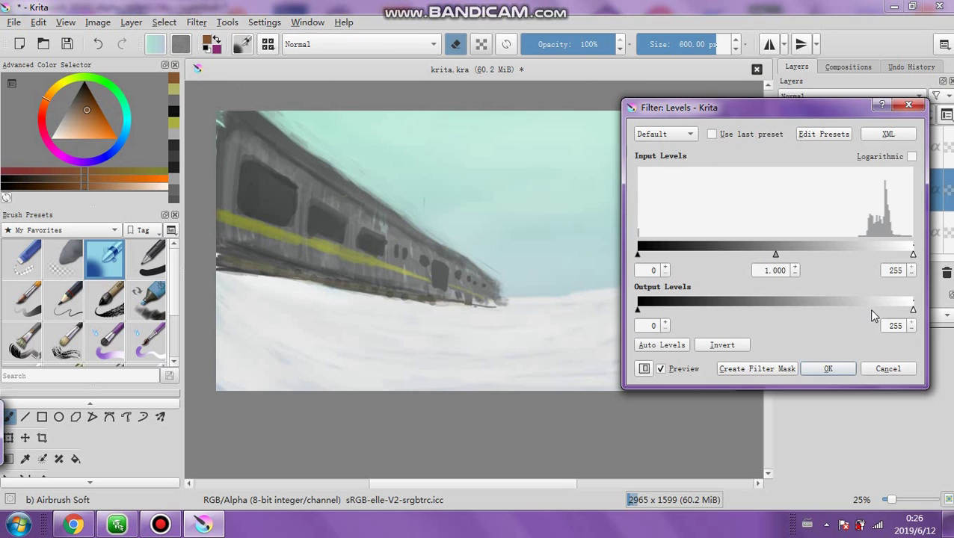
{"action": "left_click_drag", "start_coordinate": [639, 311], "coordinate": [674, 315]}
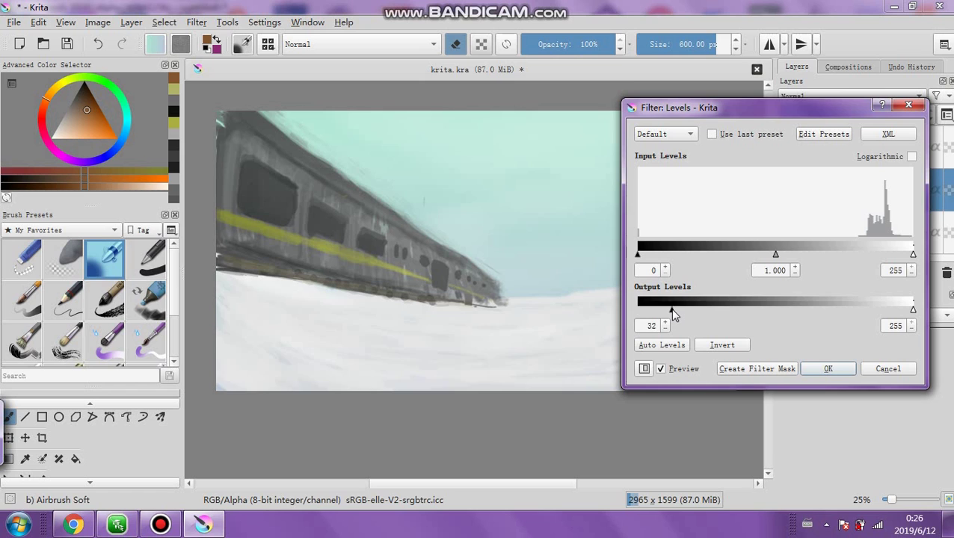
{"action": "left_click", "coordinate": [881, 370]}
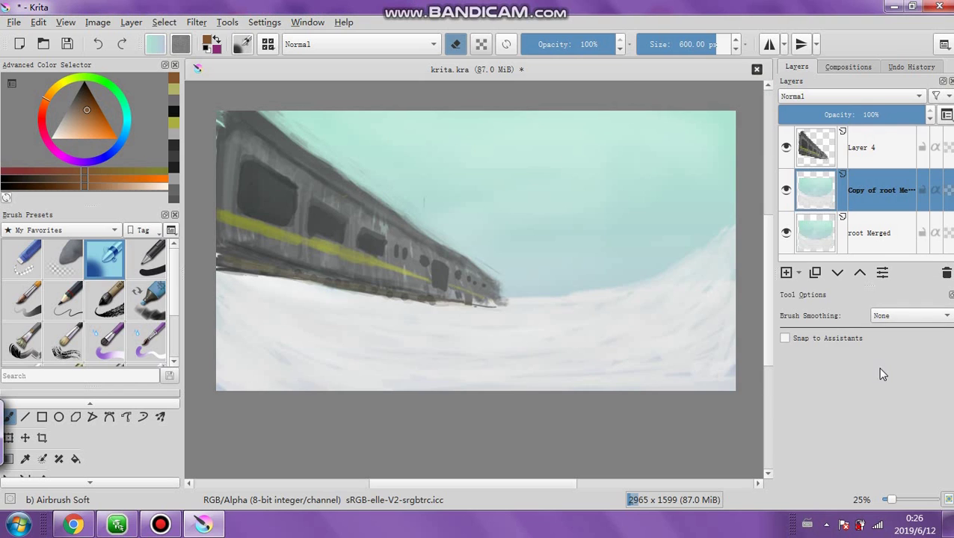
Darken the background copy with a Levels filter, setting the output white level to 200
{"action": "left_click", "coordinate": [197, 23]}
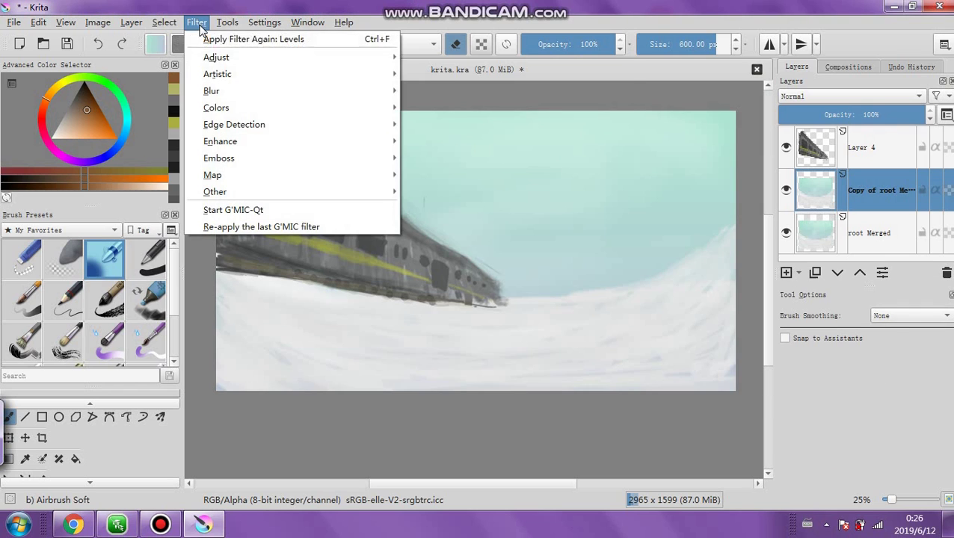
{"action": "mouse_move", "coordinate": [299, 57]}
{"action": "left_click", "coordinate": [413, 214]}
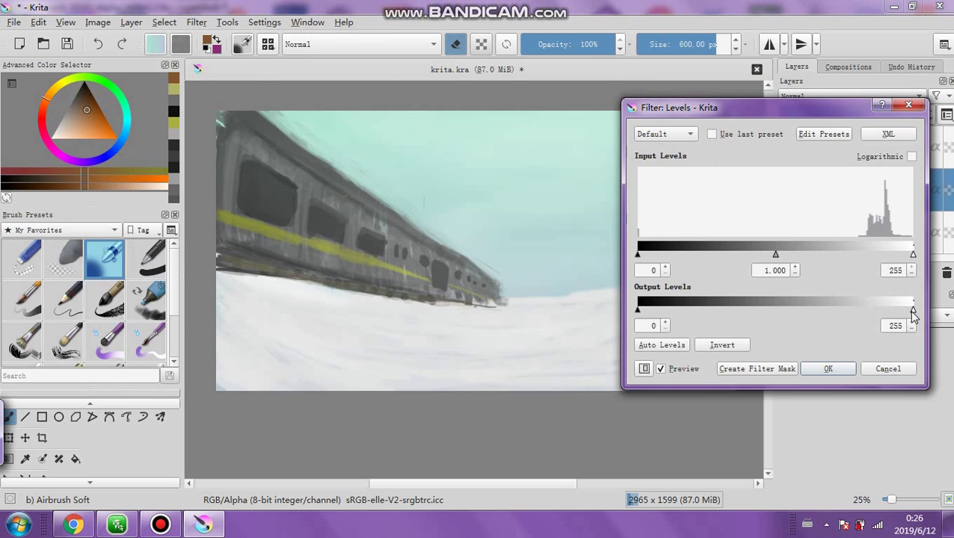
{"action": "left_click_drag", "start_coordinate": [913, 311], "coordinate": [853, 315]}
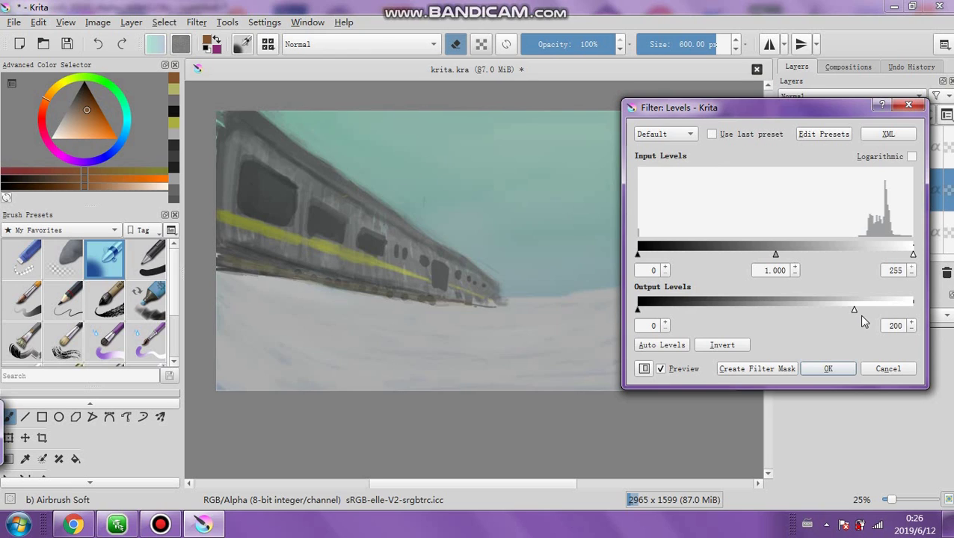
{"action": "left_click", "coordinate": [828, 368]}
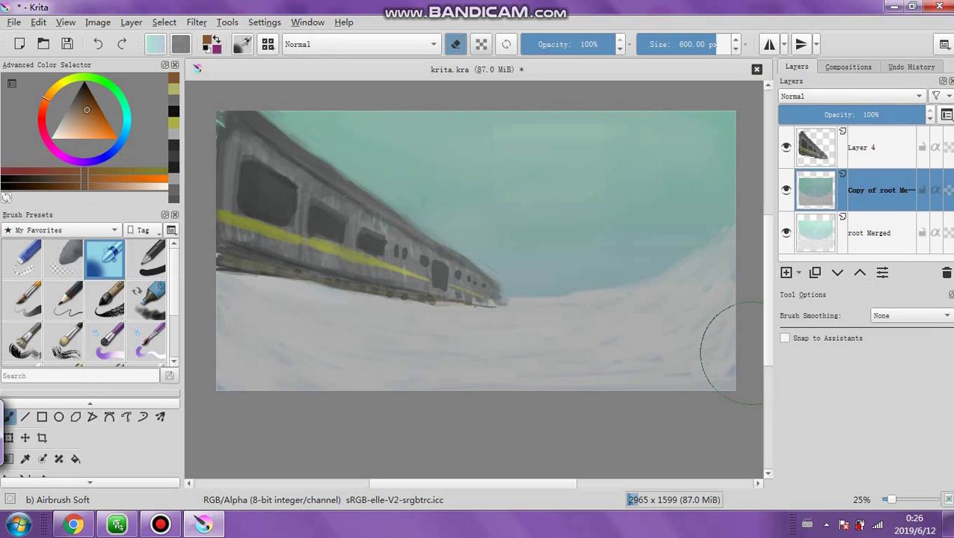
Erase the middle of the darkened background copy with a 1,000 px soft airbrush at 16%, 41% and 87% opacity, keeping dark edges as a vignette
{"action": "left_click_drag", "start_coordinate": [687, 46], "coordinate": [804, 45]}
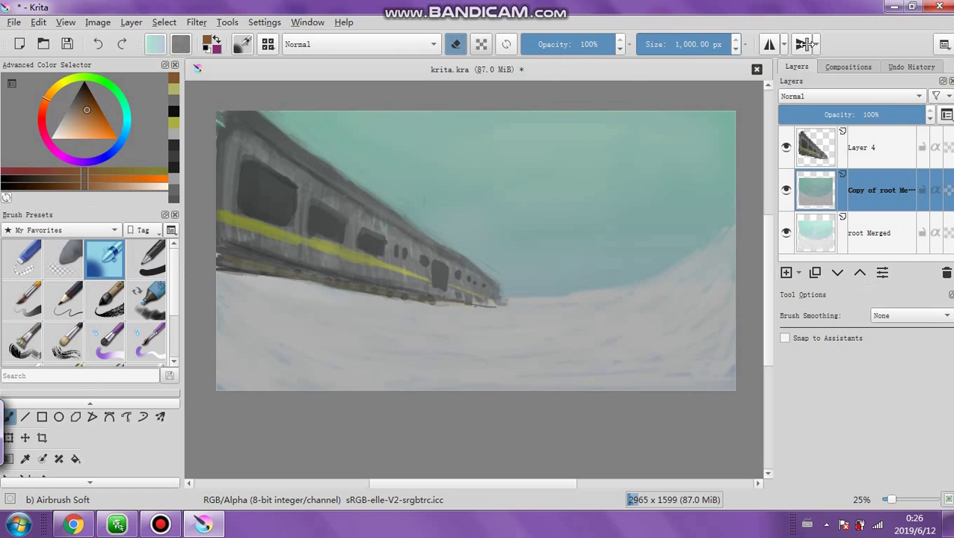
{"action": "left_click_drag", "start_coordinate": [544, 46], "coordinate": [537, 45]}
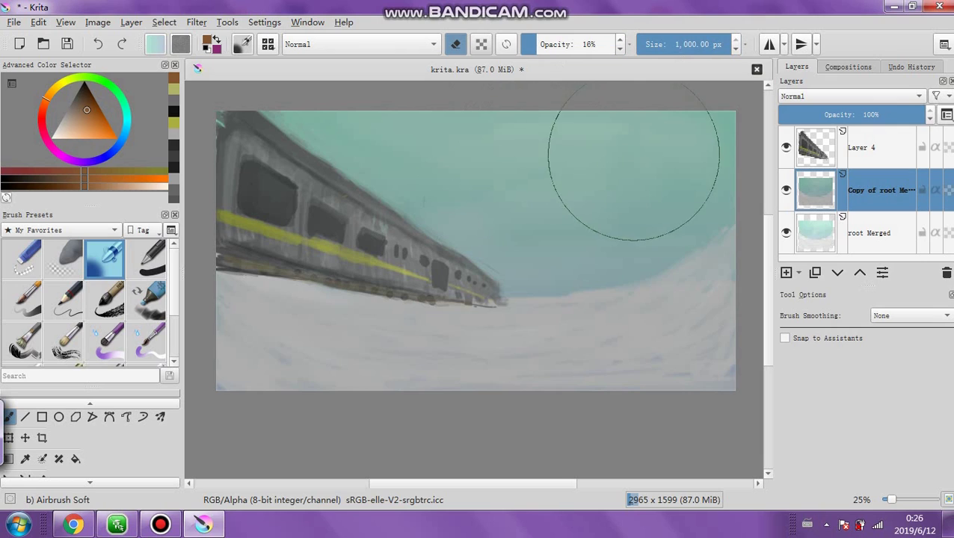
{"action": "mouse_move", "coordinate": [424, 207]}
{"action": "left_mouse_down"}
{"action": "mouse_move", "coordinate": [370, 181]}
{"action": "mouse_move", "coordinate": [573, 289]}
{"action": "mouse_move", "coordinate": [528, 303]}
{"action": "mouse_move", "coordinate": [383, 236]}
{"action": "mouse_move", "coordinate": [433, 158]}
{"action": "mouse_move", "coordinate": [588, 288]}
{"action": "mouse_move", "coordinate": [420, 276]}
{"action": "mouse_move", "coordinate": [482, 133]}
{"action": "mouse_move", "coordinate": [665, 173]}
{"action": "mouse_move", "coordinate": [597, 282]}
{"action": "mouse_move", "coordinate": [383, 277]}
{"action": "mouse_move", "coordinate": [365, 186]}
{"action": "left_mouse_up"}
{"action": "left_click_drag", "start_coordinate": [538, 44], "coordinate": [563, 44]}
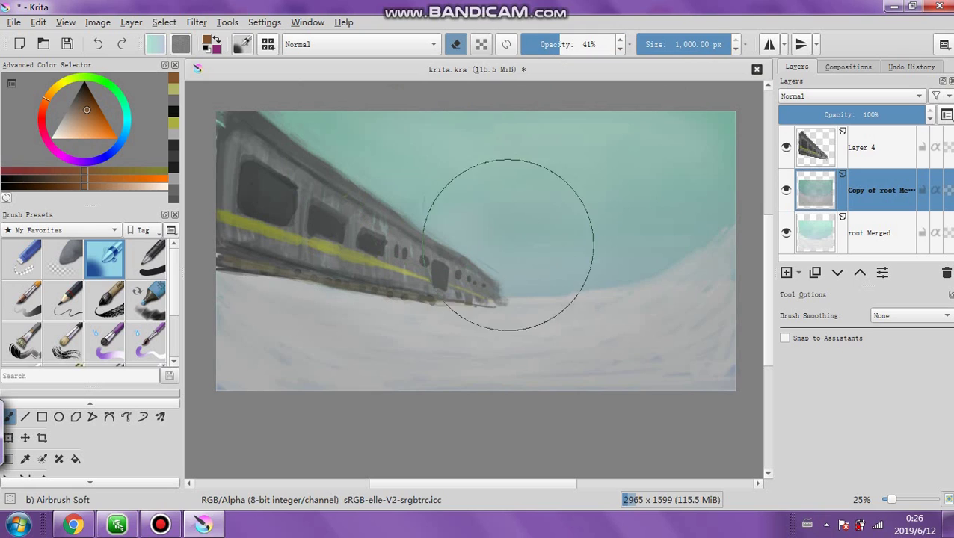
{"action": "mouse_move", "coordinate": [561, 291]}
{"action": "left_mouse_down"}
{"action": "mouse_move", "coordinate": [393, 185]}
{"action": "mouse_move", "coordinate": [624, 148]}
{"action": "mouse_move", "coordinate": [602, 262]}
{"action": "mouse_move", "coordinate": [444, 305]}
{"action": "mouse_move", "coordinate": [373, 257]}
{"action": "mouse_move", "coordinate": [376, 223]}
{"action": "mouse_move", "coordinate": [457, 295]}
{"action": "mouse_move", "coordinate": [637, 217]}
{"action": "mouse_move", "coordinate": [587, 246]}
{"action": "mouse_move", "coordinate": [384, 303]}
{"action": "mouse_move", "coordinate": [300, 145]}
{"action": "mouse_move", "coordinate": [349, 302]}
{"action": "mouse_move", "coordinate": [406, 318]}
{"action": "mouse_move", "coordinate": [554, 305]}
{"action": "mouse_move", "coordinate": [664, 191]}
{"action": "mouse_move", "coordinate": [664, 240]}
{"action": "mouse_move", "coordinate": [615, 307]}
{"action": "mouse_move", "coordinate": [324, 320]}
{"action": "mouse_move", "coordinate": [262, 225]}
{"action": "mouse_move", "coordinate": [431, 129]}
{"action": "mouse_move", "coordinate": [576, 145]}
{"action": "mouse_move", "coordinate": [638, 237]}
{"action": "mouse_move", "coordinate": [569, 267]}
{"action": "mouse_move", "coordinate": [354, 262]}
{"action": "left_mouse_up"}
{"action": "left_click", "coordinate": [602, 44]}
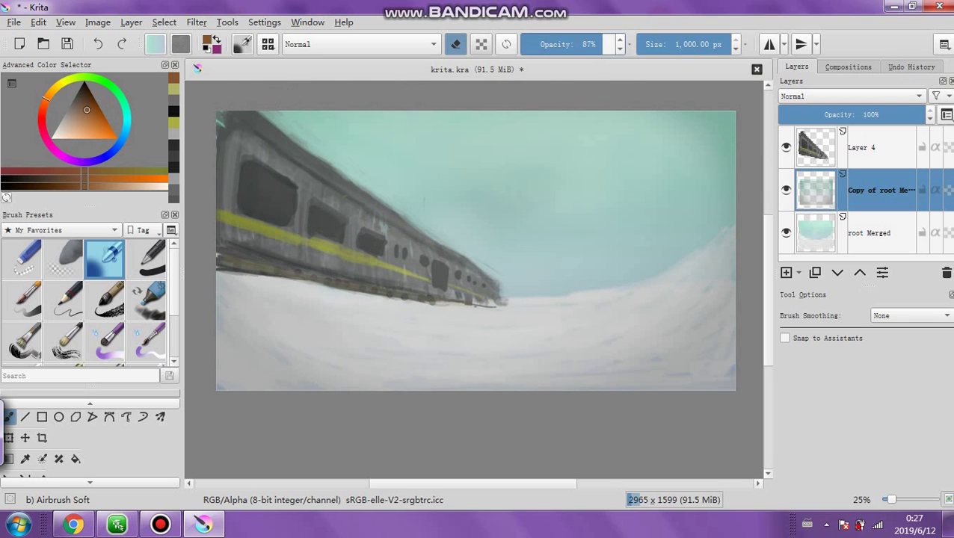
{"action": "mouse_move", "coordinate": [499, 301]}
{"action": "left_mouse_down"}
{"action": "mouse_move", "coordinate": [394, 270]}
{"action": "mouse_move", "coordinate": [350, 160]}
{"action": "mouse_move", "coordinate": [578, 141]}
{"action": "mouse_move", "coordinate": [586, 287]}
{"action": "mouse_move", "coordinate": [513, 302]}
{"action": "mouse_move", "coordinate": [401, 160]}
{"action": "mouse_move", "coordinate": [634, 127]}
{"action": "mouse_move", "coordinate": [638, 272]}
{"action": "mouse_move", "coordinate": [471, 314]}
{"action": "mouse_move", "coordinate": [321, 133]}
{"action": "mouse_move", "coordinate": [321, 115]}
{"action": "mouse_move", "coordinate": [499, 299]}
{"action": "mouse_move", "coordinate": [716, 276]}
{"action": "mouse_move", "coordinate": [626, 313]}
{"action": "mouse_move", "coordinate": [686, 289]}
{"action": "mouse_move", "coordinate": [550, 323]}
{"action": "mouse_move", "coordinate": [263, 153]}
{"action": "mouse_move", "coordinate": [292, 211]}
{"action": "mouse_move", "coordinate": [282, 186]}
{"action": "mouse_move", "coordinate": [514, 151]}
{"action": "mouse_move", "coordinate": [609, 205]}
{"action": "mouse_move", "coordinate": [659, 282]}
{"action": "mouse_move", "coordinate": [590, 348]}
{"action": "mouse_move", "coordinate": [633, 175]}
{"action": "mouse_move", "coordinate": [534, 159]}
{"action": "mouse_move", "coordinate": [444, 179]}
{"action": "left_mouse_up"}
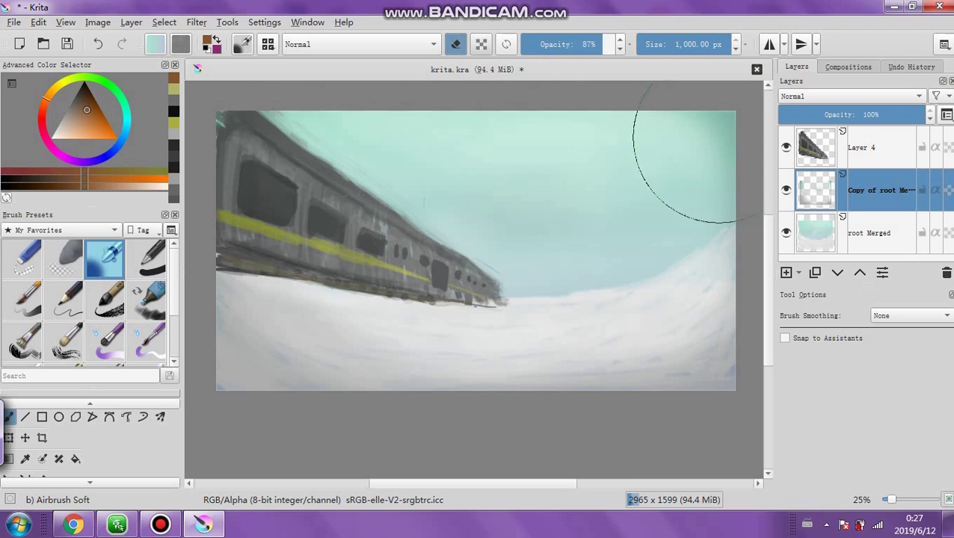
Flatten the image so the train and background share a single layer
{"action": "right_click", "coordinate": [885, 161]}
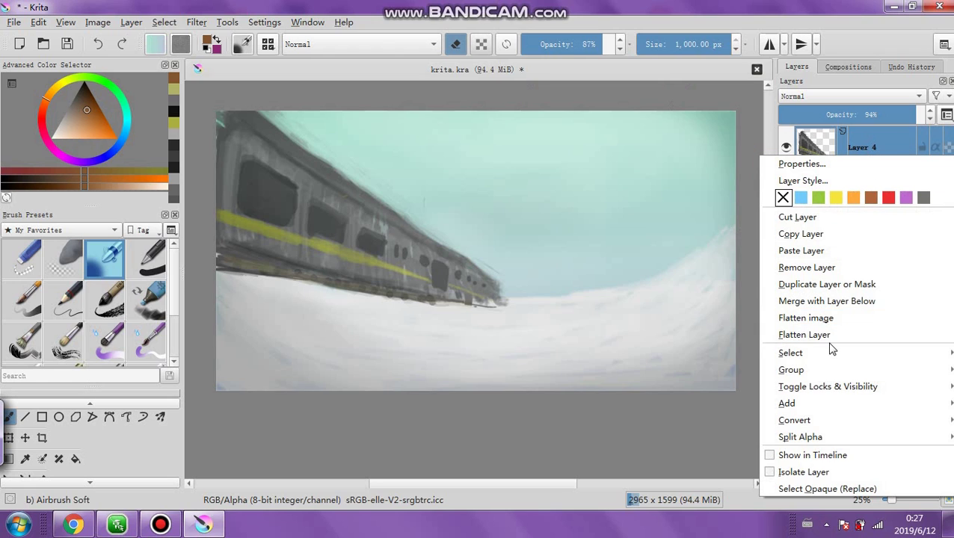
{"action": "left_click", "coordinate": [843, 323]}
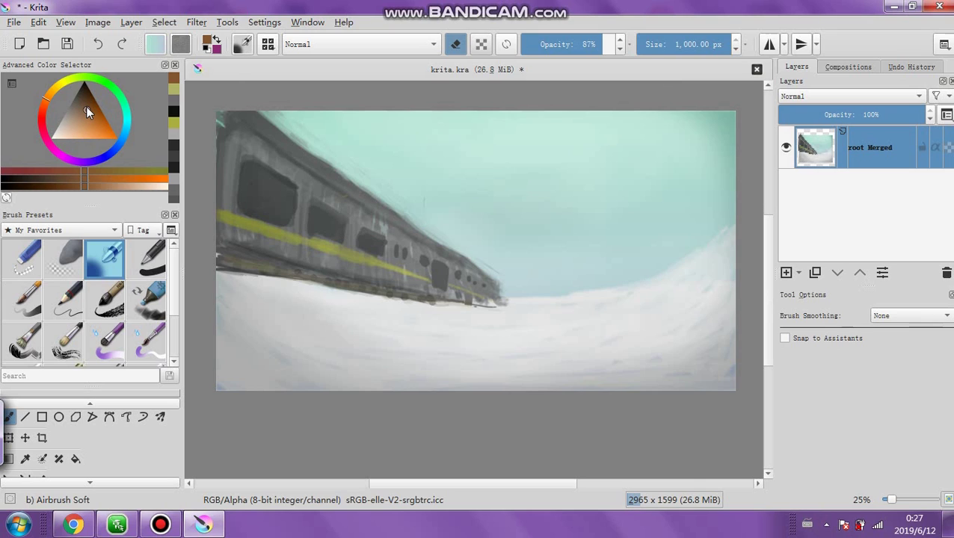
Paint a dark green-grey fir tree on a new layer at the right of the snowfield with a 209.57 px Ink-8 Sumi-e brush
{"action": "left_click_drag", "start_coordinate": [88, 109], "coordinate": [83, 81]}
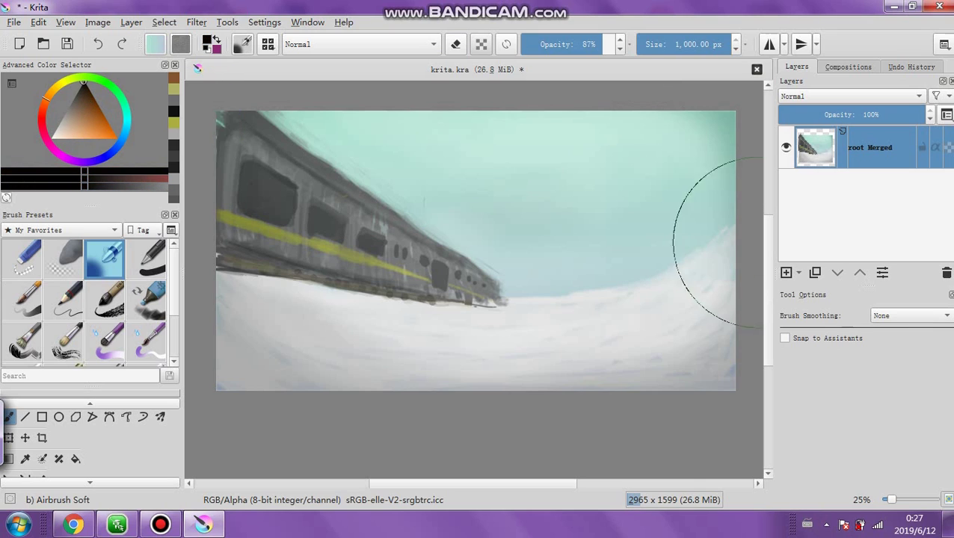
{"action": "left_click", "coordinate": [787, 273]}
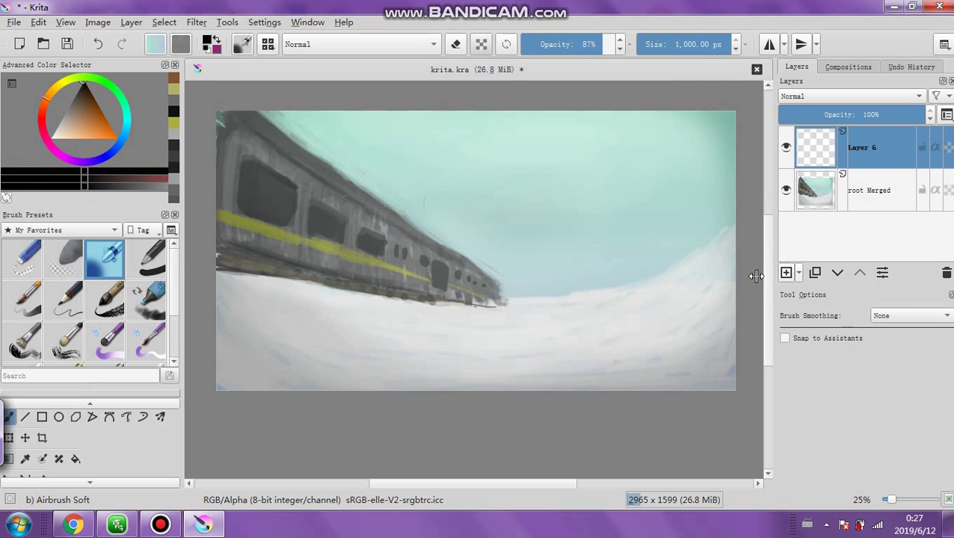
{"action": "left_click", "coordinate": [111, 300]}
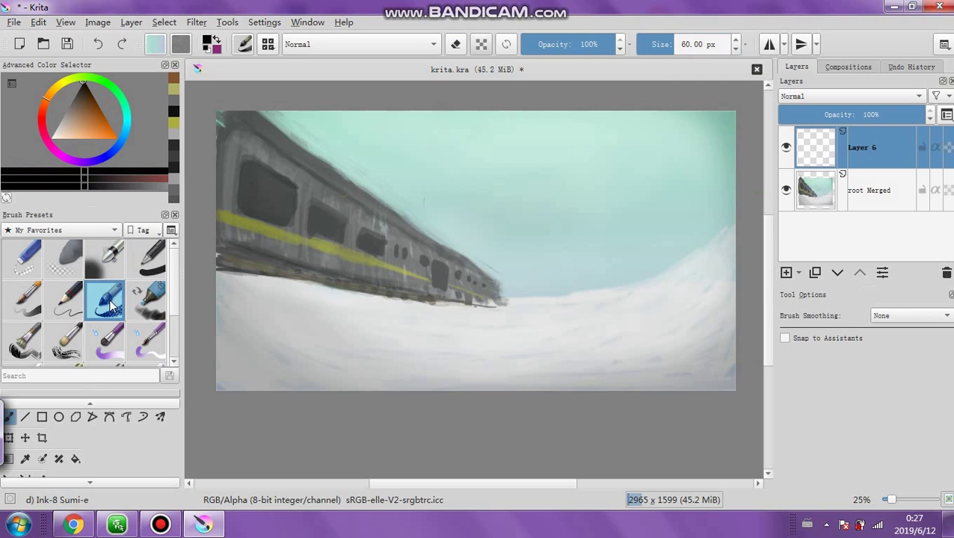
{"action": "left_click", "coordinate": [114, 88]}
{"action": "left_click", "coordinate": [80, 99]}
{"action": "left_click", "coordinate": [76, 91]}
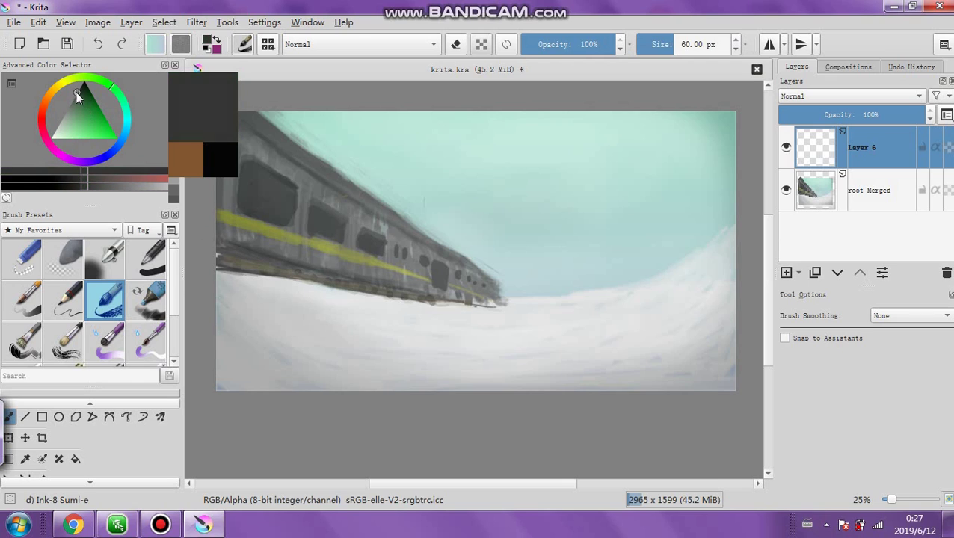
{"action": "left_click", "coordinate": [80, 96]}
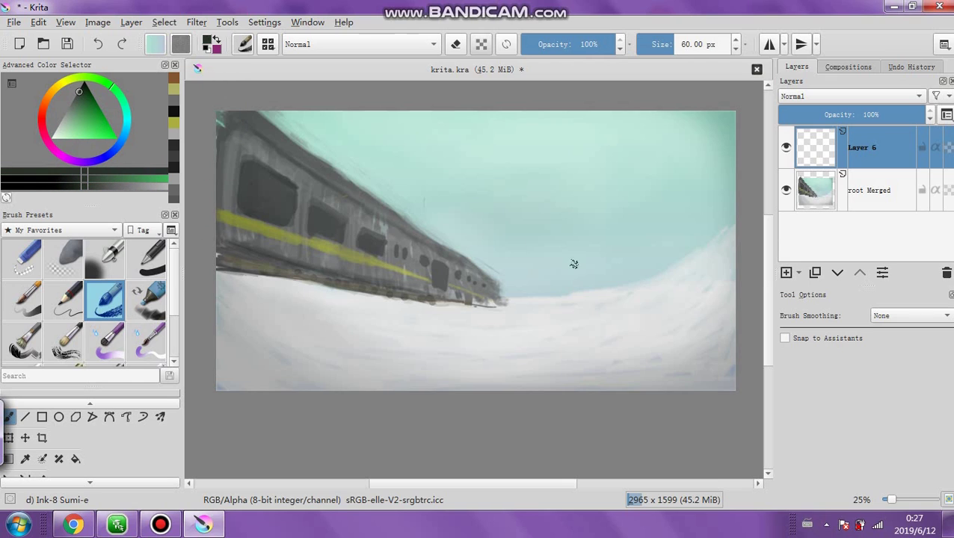
{"action": "left_click", "coordinate": [692, 44]}
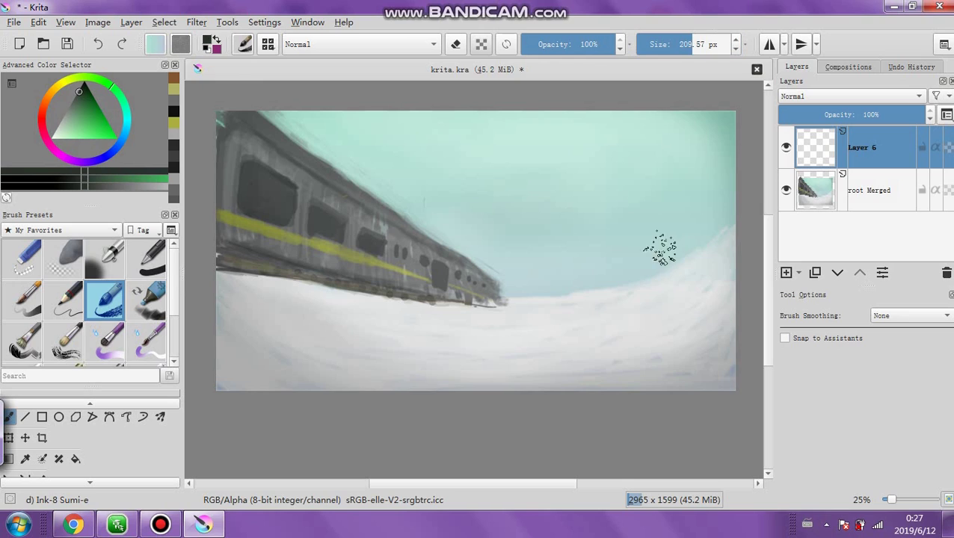
{"action": "mouse_move", "coordinate": [645, 247]}
{"action": "left_mouse_down"}
{"action": "mouse_move", "coordinate": [674, 240]}
{"action": "mouse_move", "coordinate": [668, 202]}
{"action": "mouse_move", "coordinate": [704, 241]}
{"action": "mouse_move", "coordinate": [639, 283]}
{"action": "mouse_move", "coordinate": [682, 282]}
{"action": "mouse_move", "coordinate": [686, 269]}
{"action": "mouse_move", "coordinate": [659, 306]}
{"action": "mouse_move", "coordinate": [686, 306]}
{"action": "mouse_move", "coordinate": [626, 317]}
{"action": "mouse_move", "coordinate": [711, 322]}
{"action": "left_mouse_up"}
{"action": "left_click_drag", "start_coordinate": [657, 291], "coordinate": [668, 287]}
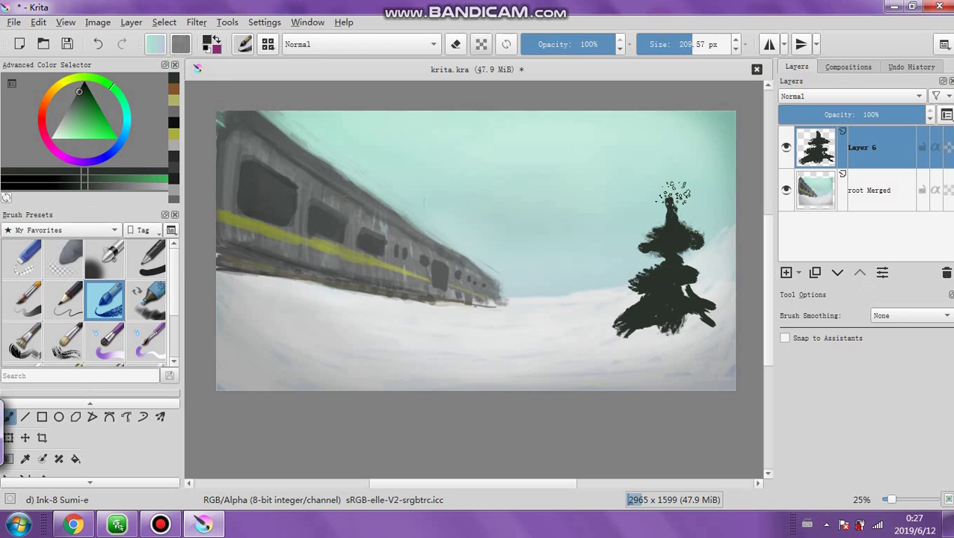
Extend the tree into a dense cluster of firs with a 63.29 px brush and set the tree layer's opacity to 71%
{"action": "left_click", "coordinate": [675, 44]}
{"action": "mouse_move", "coordinate": [627, 273]}
{"action": "left_mouse_down"}
{"action": "mouse_move", "coordinate": [616, 240]}
{"action": "mouse_move", "coordinate": [629, 266]}
{"action": "mouse_move", "coordinate": [602, 261]}
{"action": "mouse_move", "coordinate": [619, 266]}
{"action": "mouse_move", "coordinate": [598, 307]}
{"action": "mouse_move", "coordinate": [607, 328]}
{"action": "mouse_move", "coordinate": [622, 326]}
{"action": "mouse_move", "coordinate": [613, 304]}
{"action": "mouse_move", "coordinate": [639, 302]}
{"action": "mouse_move", "coordinate": [641, 339]}
{"action": "mouse_move", "coordinate": [676, 357]}
{"action": "mouse_move", "coordinate": [637, 294]}
{"action": "mouse_move", "coordinate": [640, 238]}
{"action": "mouse_move", "coordinate": [705, 263]}
{"action": "mouse_move", "coordinate": [712, 202]}
{"action": "mouse_move", "coordinate": [732, 198]}
{"action": "mouse_move", "coordinate": [729, 221]}
{"action": "mouse_move", "coordinate": [714, 226]}
{"action": "mouse_move", "coordinate": [718, 177]}
{"action": "mouse_move", "coordinate": [702, 222]}
{"action": "mouse_move", "coordinate": [718, 246]}
{"action": "mouse_move", "coordinate": [699, 281]}
{"action": "mouse_move", "coordinate": [724, 244]}
{"action": "mouse_move", "coordinate": [706, 268]}
{"action": "mouse_move", "coordinate": [716, 241]}
{"action": "mouse_move", "coordinate": [705, 297]}
{"action": "mouse_move", "coordinate": [725, 285]}
{"action": "mouse_move", "coordinate": [720, 224]}
{"action": "mouse_move", "coordinate": [730, 256]}
{"action": "mouse_move", "coordinate": [718, 223]}
{"action": "mouse_move", "coordinate": [733, 236]}
{"action": "mouse_move", "coordinate": [712, 341]}
{"action": "mouse_move", "coordinate": [727, 302]}
{"action": "mouse_move", "coordinate": [733, 314]}
{"action": "mouse_move", "coordinate": [693, 334]}
{"action": "mouse_move", "coordinate": [734, 301]}
{"action": "mouse_move", "coordinate": [734, 312]}
{"action": "mouse_move", "coordinate": [682, 298]}
{"action": "left_mouse_up"}
{"action": "mouse_move", "coordinate": [627, 306]}
{"action": "left_mouse_down"}
{"action": "mouse_move", "coordinate": [609, 281]}
{"action": "mouse_move", "coordinate": [630, 281]}
{"action": "mouse_move", "coordinate": [601, 337]}
{"action": "left_mouse_up"}
{"action": "mouse_move", "coordinate": [662, 273]}
{"action": "left_mouse_down"}
{"action": "mouse_move", "coordinate": [702, 282]}
{"action": "mouse_move", "coordinate": [691, 261]}
{"action": "left_mouse_up"}
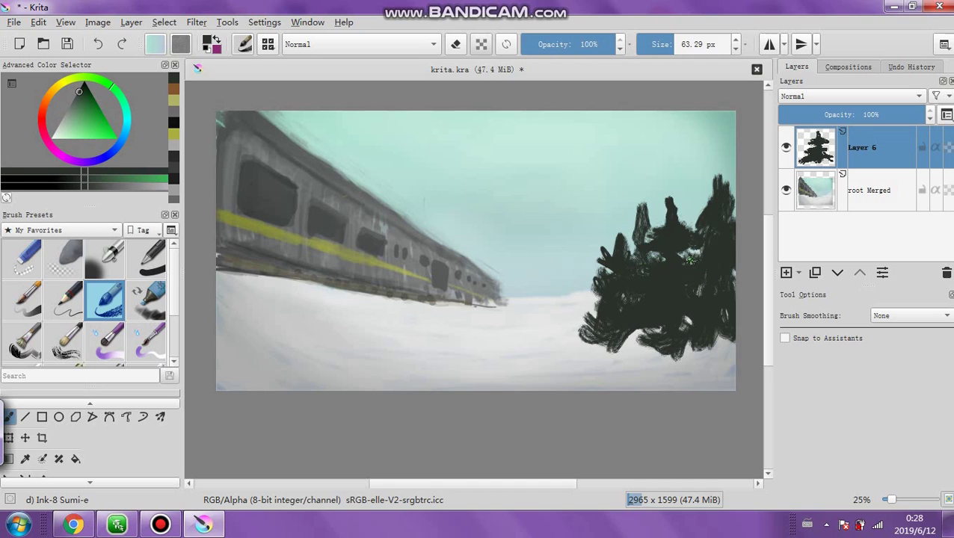
{"action": "left_click", "coordinate": [883, 112]}
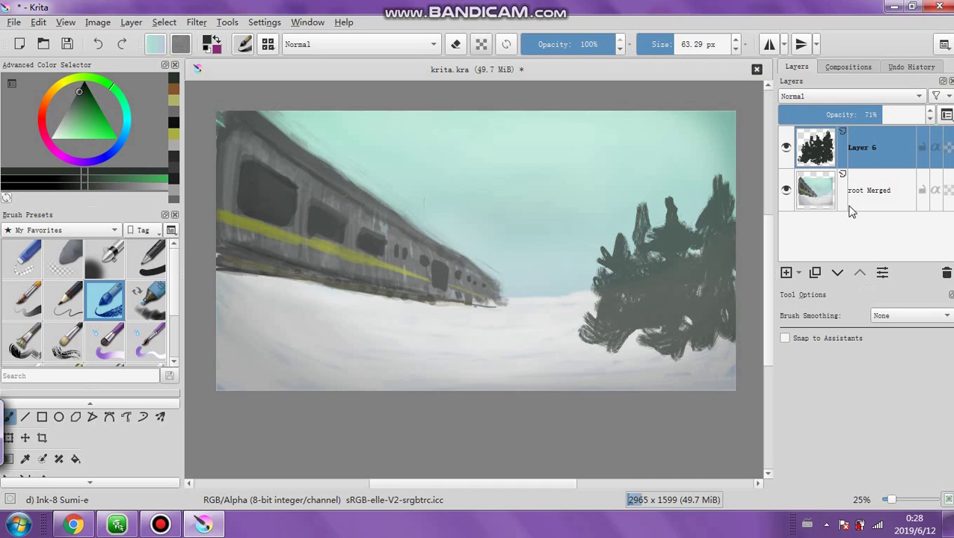
Add a layer directly above the background and paint dark foliage strokes behind the fir cluster, with the layer at 62% opacity
{"action": "left_click", "coordinate": [878, 196]}
{"action": "left_click", "coordinate": [786, 272]}
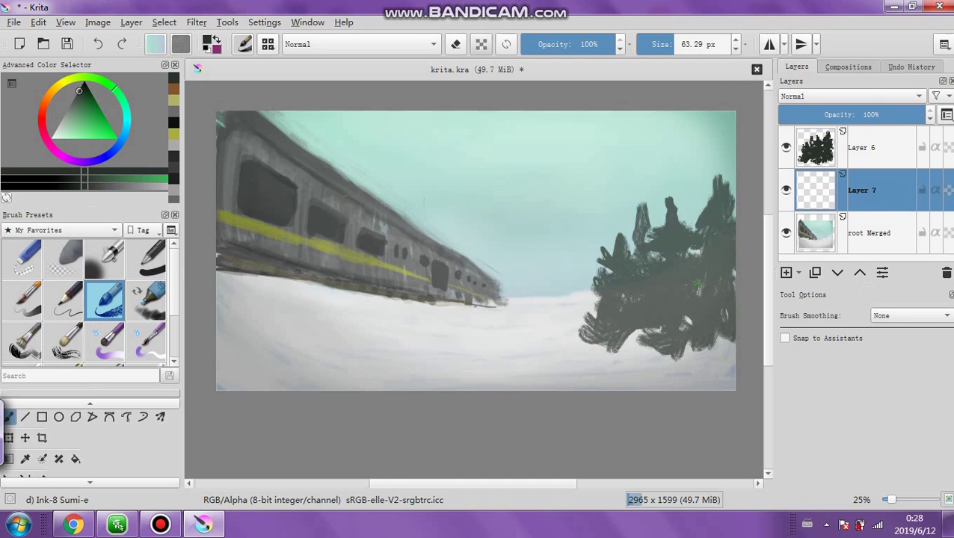
{"action": "mouse_move", "coordinate": [696, 251]}
{"action": "left_mouse_down"}
{"action": "mouse_move", "coordinate": [713, 221]}
{"action": "mouse_move", "coordinate": [725, 225]}
{"action": "mouse_move", "coordinate": [712, 221]}
{"action": "mouse_move", "coordinate": [721, 211]}
{"action": "mouse_move", "coordinate": [702, 277]}
{"action": "mouse_move", "coordinate": [719, 283]}
{"action": "mouse_move", "coordinate": [697, 281]}
{"action": "mouse_move", "coordinate": [705, 302]}
{"action": "mouse_move", "coordinate": [679, 306]}
{"action": "mouse_move", "coordinate": [668, 331]}
{"action": "mouse_move", "coordinate": [652, 336]}
{"action": "mouse_move", "coordinate": [699, 321]}
{"action": "mouse_move", "coordinate": [729, 336]}
{"action": "left_mouse_up"}
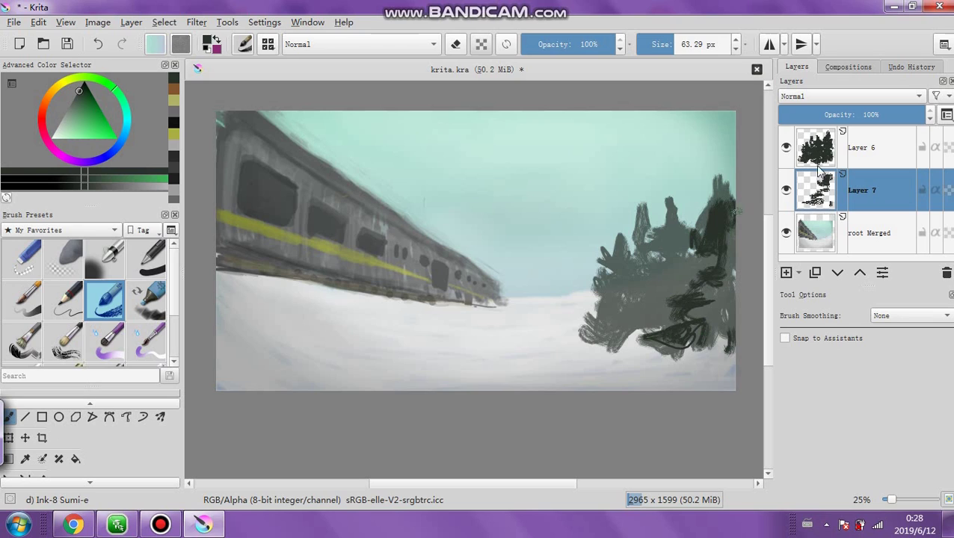
{"action": "left_click", "coordinate": [870, 115]}
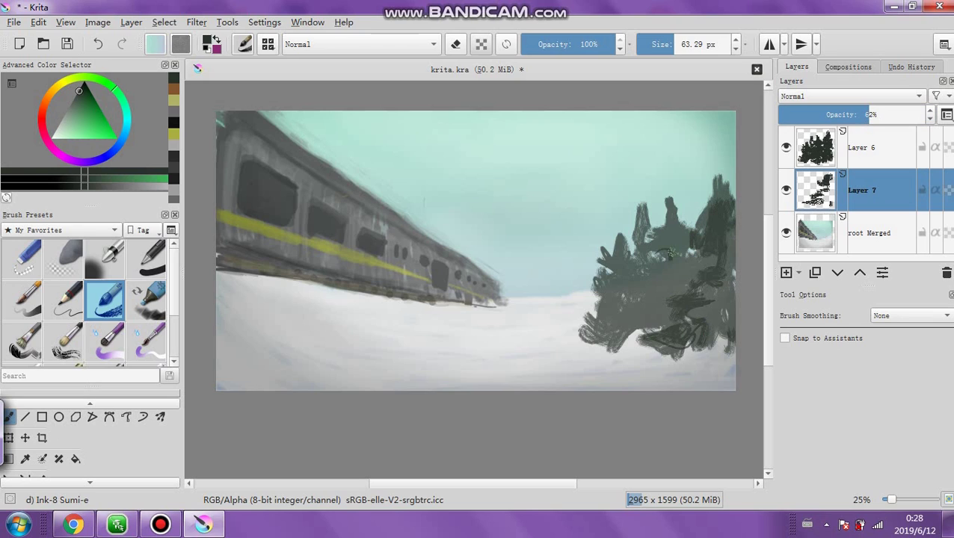
{"action": "mouse_move", "coordinate": [686, 258]}
{"action": "left_mouse_down"}
{"action": "mouse_move", "coordinate": [650, 291]}
{"action": "mouse_move", "coordinate": [692, 295]}
{"action": "mouse_move", "coordinate": [684, 232]}
{"action": "mouse_move", "coordinate": [643, 291]}
{"action": "mouse_move", "coordinate": [658, 329]}
{"action": "mouse_move", "coordinate": [609, 336]}
{"action": "mouse_move", "coordinate": [621, 299]}
{"action": "mouse_move", "coordinate": [599, 275]}
{"action": "left_mouse_up"}
{"action": "left_click_drag", "start_coordinate": [635, 202], "coordinate": [625, 262]}
{"action": "left_click_drag", "start_coordinate": [598, 340], "coordinate": [577, 356]}
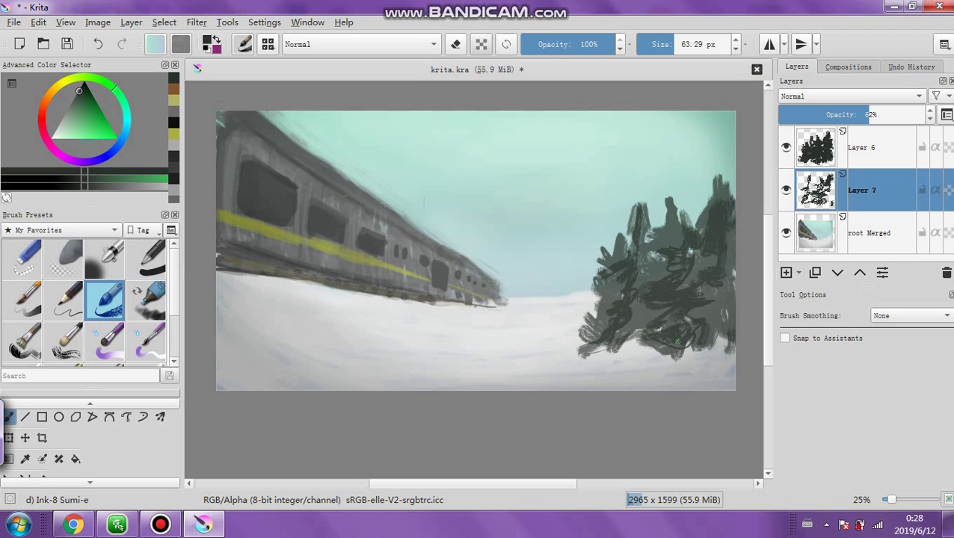
Lower the foliage stroke layer's opacity to 31% and flatten the image into a single layer
{"action": "left_click", "coordinate": [849, 115]}
{"action": "left_click_drag", "start_coordinate": [850, 114], "coordinate": [827, 114]}
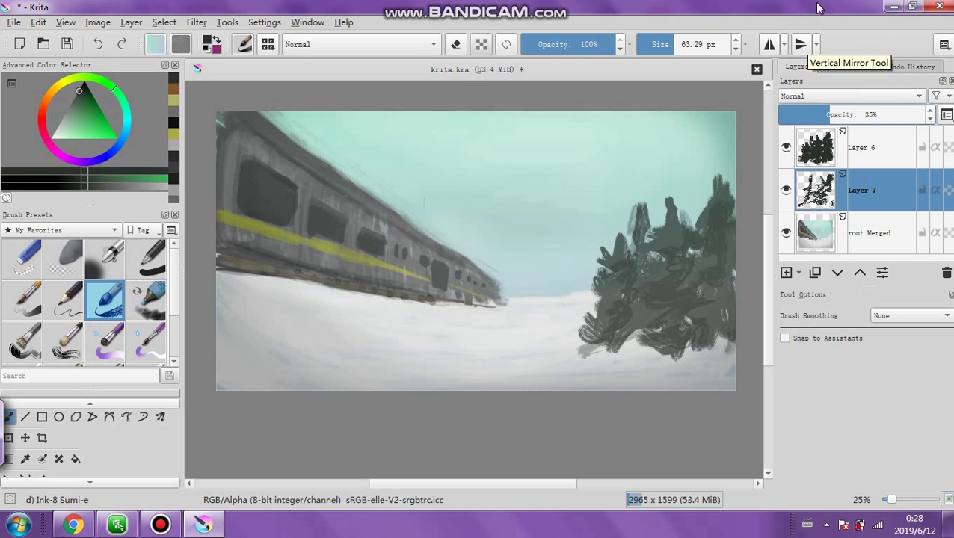
{"action": "mouse_move", "coordinate": [855, 165]}
{"action": "left_click", "coordinate": [824, 113]}
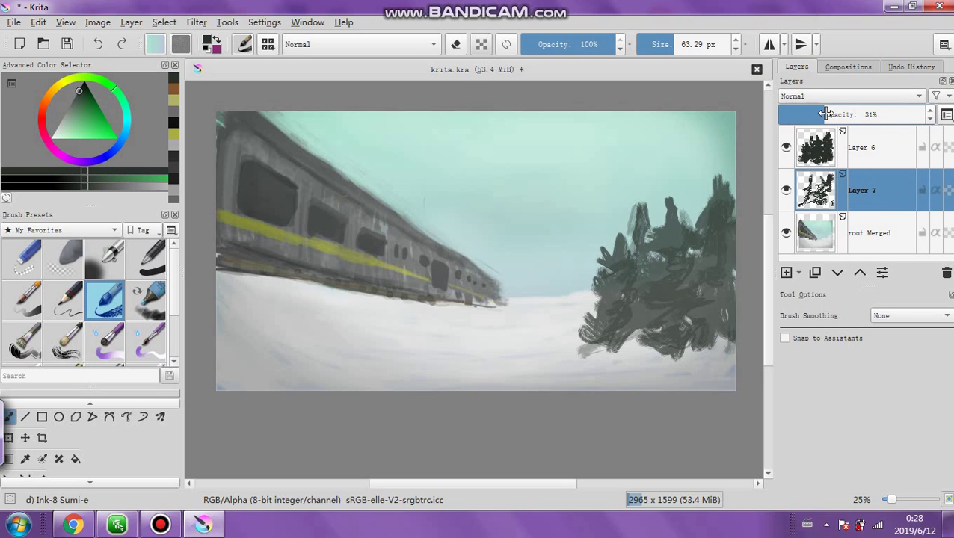
{"action": "right_click", "coordinate": [880, 153]}
{"action": "left_click", "coordinate": [830, 319]}
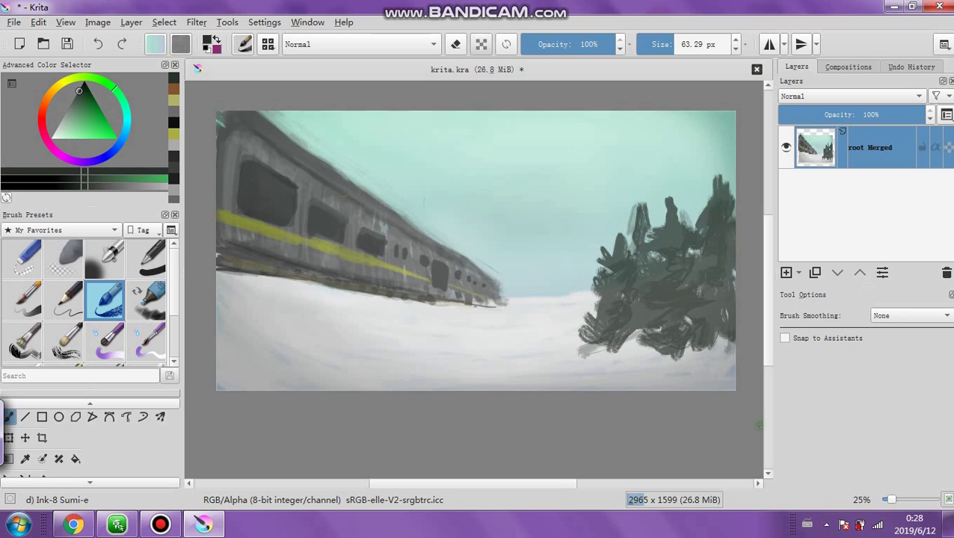
Paint two large dark firs on a new layer in the snow in front of the train, using a 96.48 px brush for the details
{"action": "left_click", "coordinate": [786, 272]}
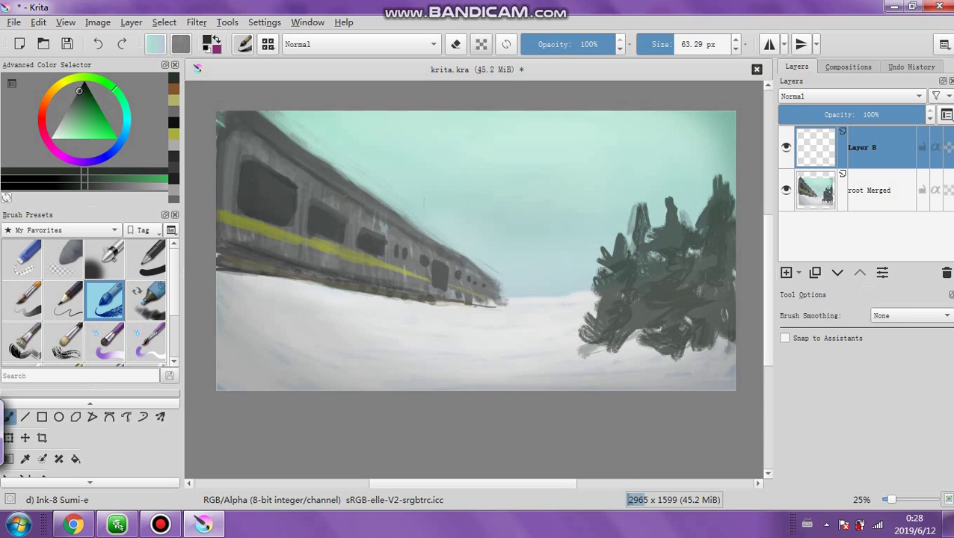
{"action": "left_click_drag", "start_coordinate": [683, 44], "coordinate": [634, 82]}
{"action": "mouse_move", "coordinate": [247, 303]}
{"action": "left_mouse_down"}
{"action": "mouse_move", "coordinate": [288, 307]}
{"action": "mouse_move", "coordinate": [277, 250]}
{"action": "mouse_move", "coordinate": [296, 201]}
{"action": "left_mouse_up"}
{"action": "mouse_move", "coordinate": [345, 323]}
{"action": "left_mouse_down"}
{"action": "mouse_move", "coordinate": [421, 375]}
{"action": "mouse_move", "coordinate": [385, 362]}
{"action": "mouse_move", "coordinate": [388, 331]}
{"action": "mouse_move", "coordinate": [374, 314]}
{"action": "mouse_move", "coordinate": [370, 273]}
{"action": "left_mouse_up"}
{"action": "left_click_drag", "start_coordinate": [677, 45], "coordinate": [617, 107]}
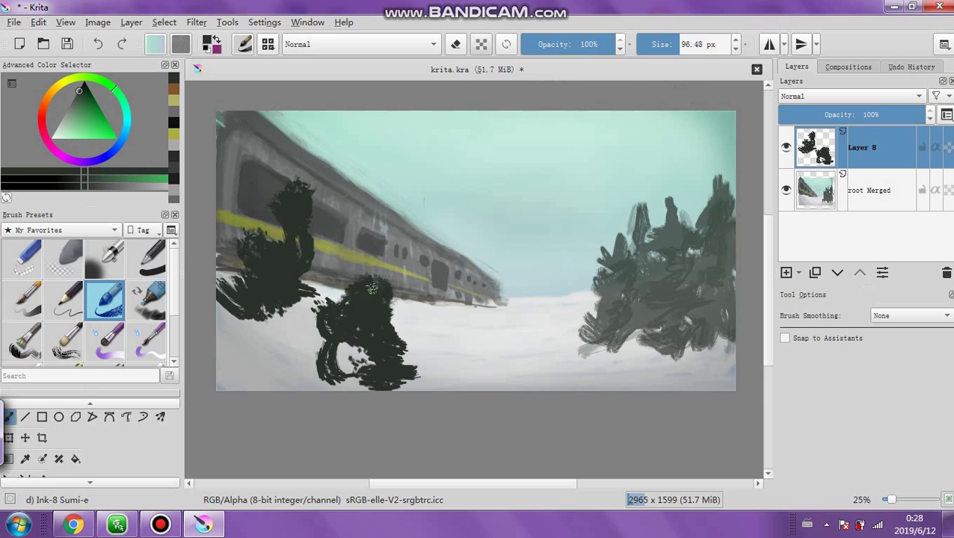
{"action": "mouse_move", "coordinate": [370, 292]}
{"action": "left_mouse_down"}
{"action": "mouse_move", "coordinate": [399, 348]}
{"action": "mouse_move", "coordinate": [344, 349]}
{"action": "mouse_move", "coordinate": [297, 364]}
{"action": "mouse_move", "coordinate": [303, 375]}
{"action": "mouse_move", "coordinate": [281, 335]}
{"action": "mouse_move", "coordinate": [239, 347]}
{"action": "mouse_move", "coordinate": [284, 363]}
{"action": "left_mouse_up"}
{"action": "mouse_move", "coordinate": [448, 367]}
{"action": "left_mouse_down"}
{"action": "mouse_move", "coordinate": [408, 316]}
{"action": "mouse_move", "coordinate": [419, 307]}
{"action": "mouse_move", "coordinate": [332, 274]}
{"action": "mouse_move", "coordinate": [367, 259]}
{"action": "mouse_move", "coordinate": [303, 233]}
{"action": "mouse_move", "coordinate": [293, 192]}
{"action": "mouse_move", "coordinate": [289, 218]}
{"action": "left_mouse_up"}
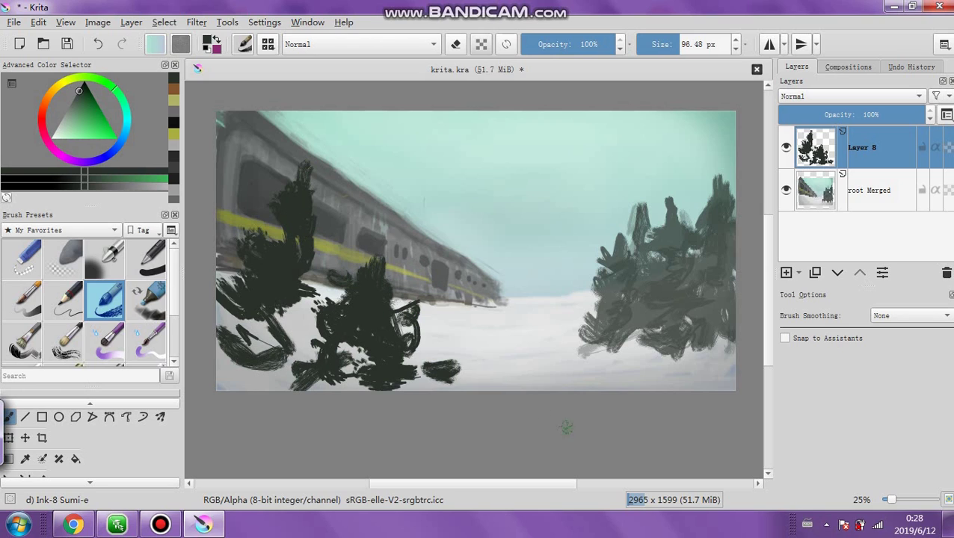
{"action": "left_click_drag", "start_coordinate": [452, 390], "coordinate": [439, 385]}
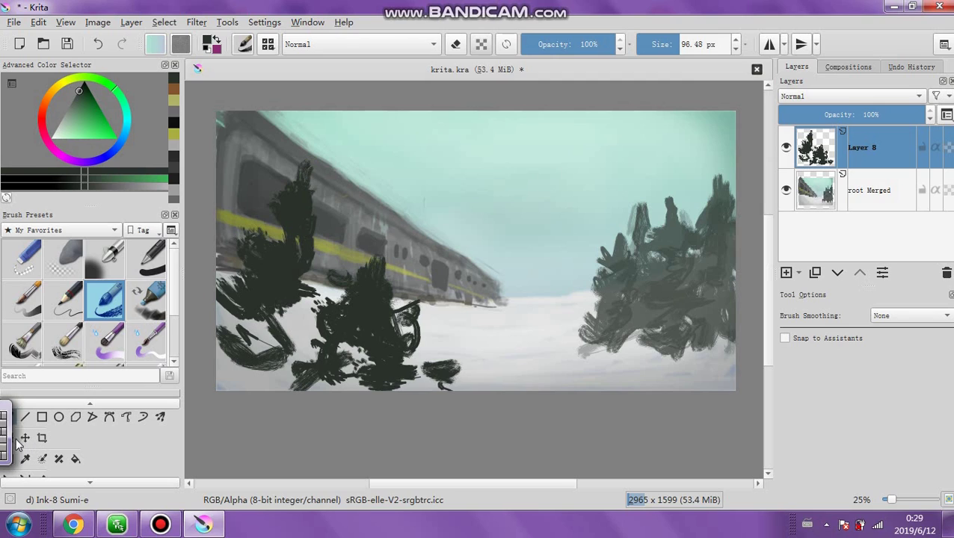
Transform the foreground firs: shift them down past the canvas's lower edge, tilt them slightly and reduce their height
{"action": "left_click", "coordinate": [9, 437]}
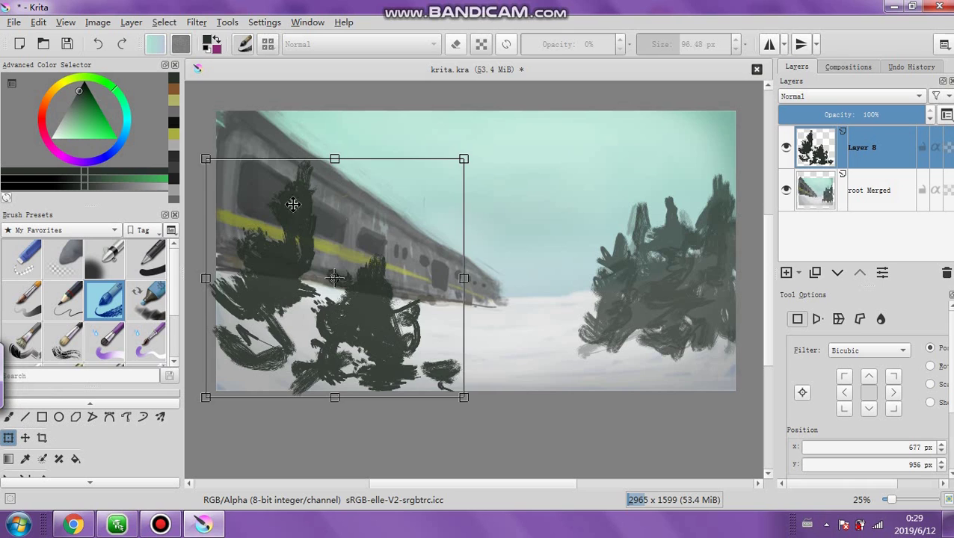
{"action": "left_click_drag", "start_coordinate": [386, 289], "coordinate": [409, 318]}
{"action": "left_click_drag", "start_coordinate": [459, 196], "coordinate": [430, 187]}
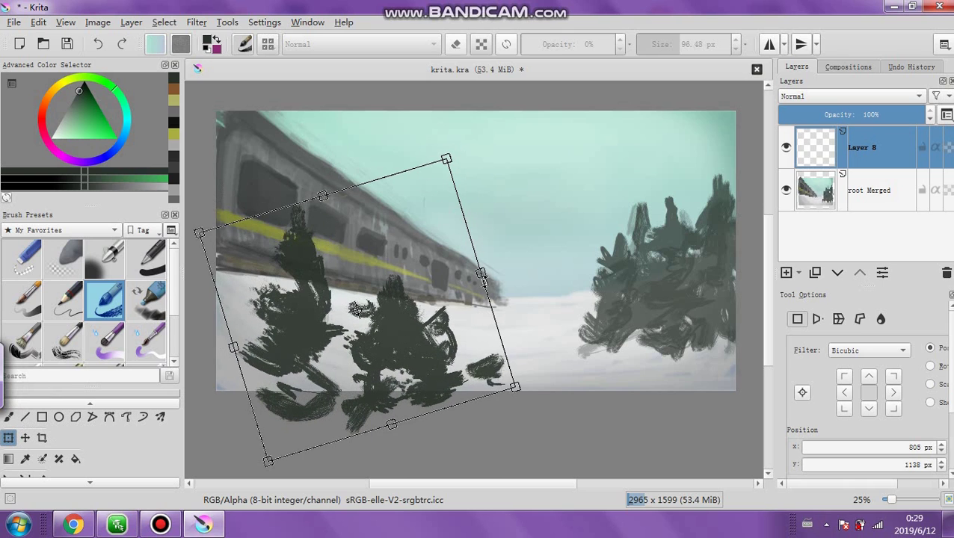
{"action": "left_click_drag", "start_coordinate": [463, 297], "coordinate": [494, 305]}
{"action": "left_click_drag", "start_coordinate": [467, 170], "coordinate": [459, 227]}
{"action": "left_click_drag", "start_coordinate": [489, 304], "coordinate": [462, 247]}
{"action": "left_click_drag", "start_coordinate": [440, 314], "coordinate": [433, 301]}
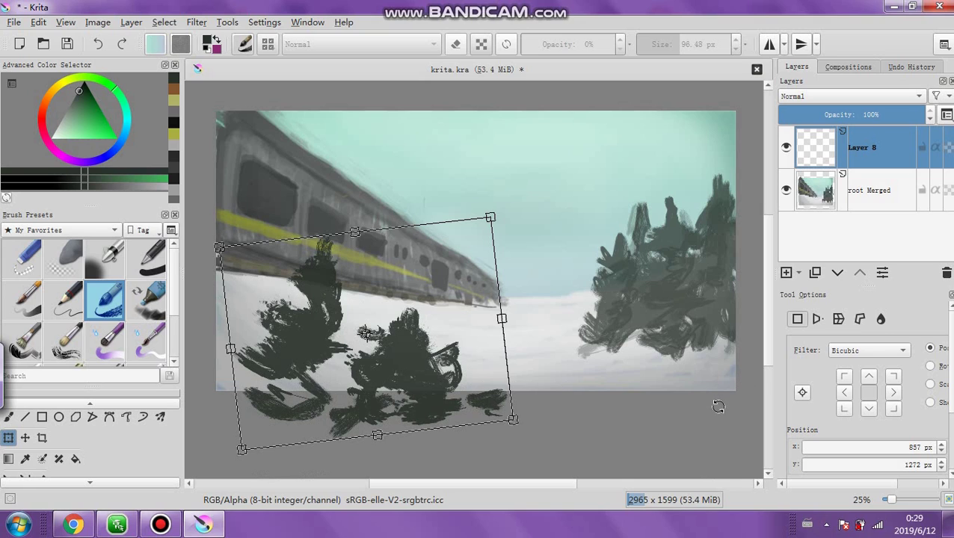
{"action": "key", "text": "Return"}
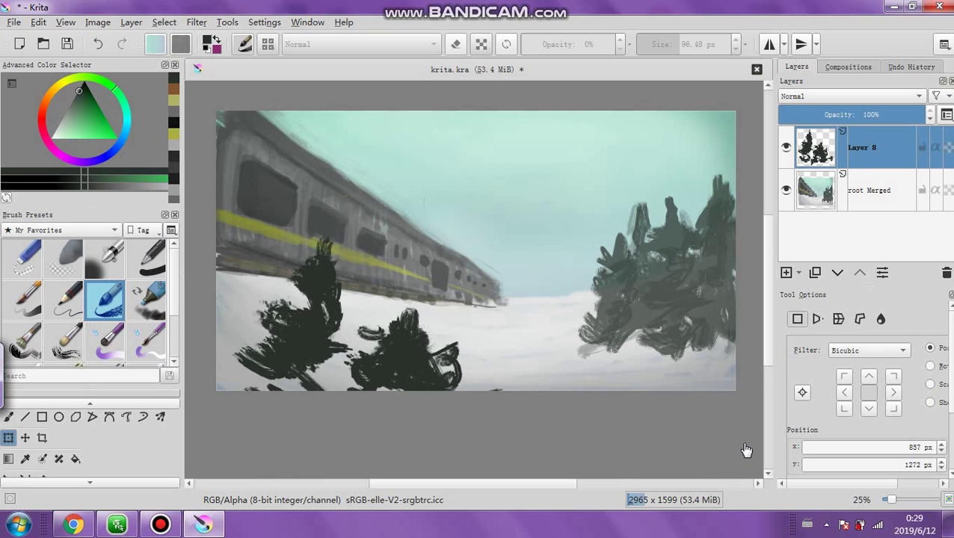
Choose a slightly brighter dark green and return to the freehand brush
{"action": "left_click_drag", "start_coordinate": [81, 92], "coordinate": [83, 102]}
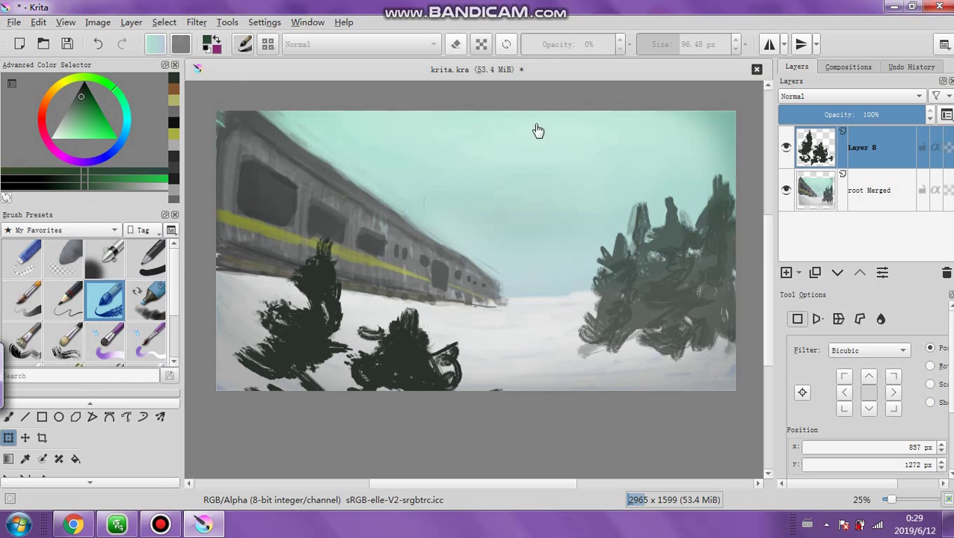
{"action": "left_click", "coordinate": [8, 416]}
{"action": "left_click_drag", "start_coordinate": [315, 313], "coordinate": [291, 287]}
{"action": "left_click_drag", "start_coordinate": [546, 43], "coordinate": [495, 44]}
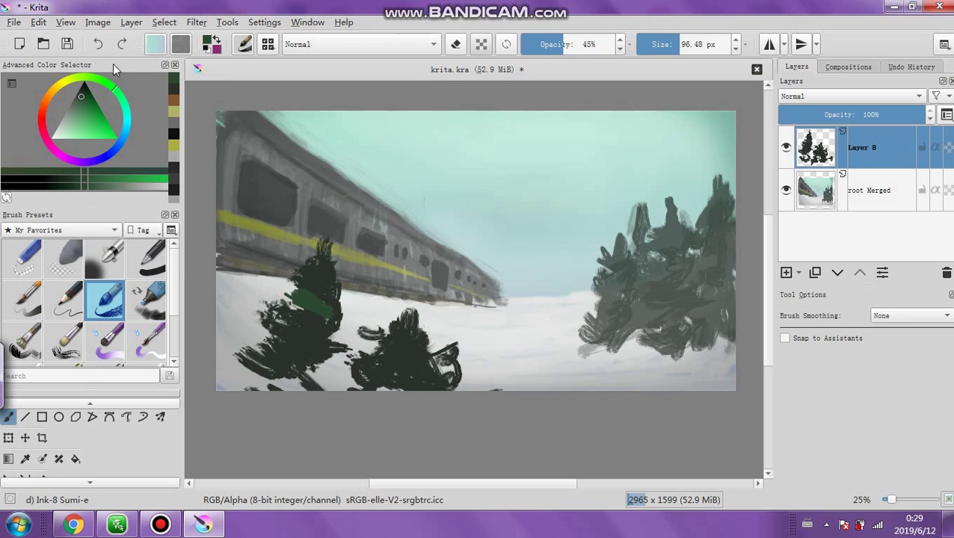
{"action": "left_click", "coordinate": [98, 43]}
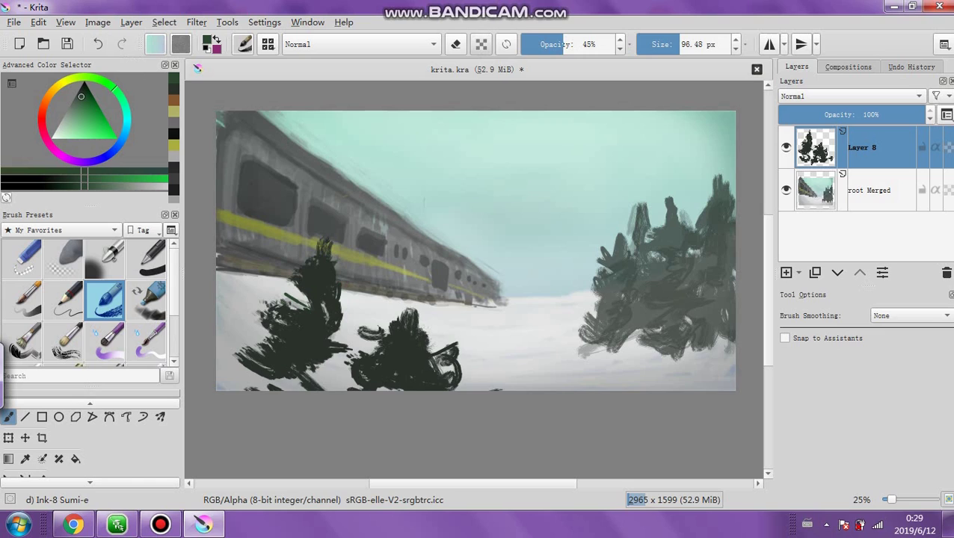
Repaint both foreground firs with dark green branches at 76% and 84% brush opacity, giving them fuller conical shapes
{"action": "left_click", "coordinate": [590, 44]}
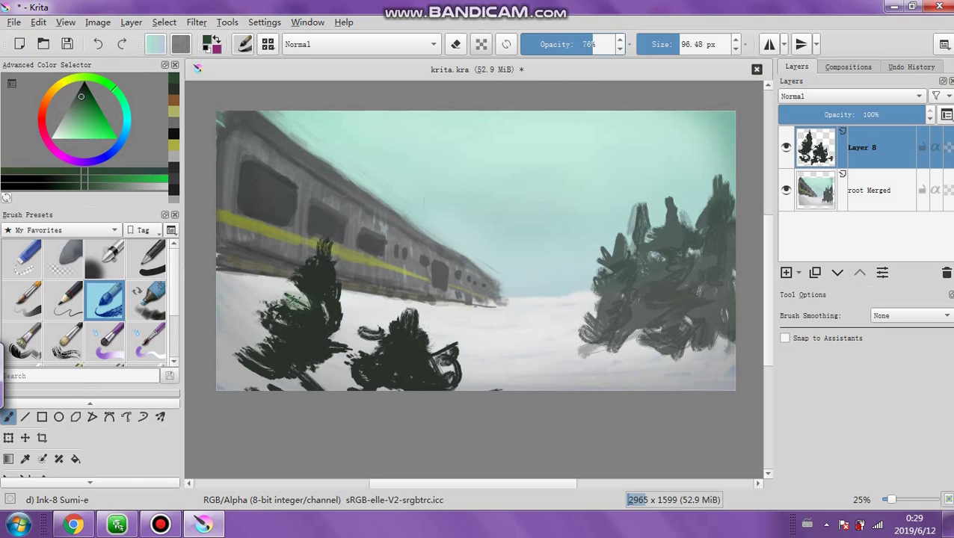
{"action": "mouse_move", "coordinate": [291, 302]}
{"action": "left_mouse_down"}
{"action": "mouse_move", "coordinate": [320, 297]}
{"action": "mouse_move", "coordinate": [295, 298]}
{"action": "mouse_move", "coordinate": [316, 288]}
{"action": "mouse_move", "coordinate": [277, 314]}
{"action": "mouse_move", "coordinate": [297, 279]}
{"action": "left_mouse_up"}
{"action": "left_click", "coordinate": [600, 46]}
{"action": "mouse_move", "coordinate": [312, 334]}
{"action": "left_mouse_down"}
{"action": "mouse_move", "coordinate": [264, 346]}
{"action": "mouse_move", "coordinate": [284, 367]}
{"action": "mouse_move", "coordinate": [272, 361]}
{"action": "mouse_move", "coordinate": [270, 386]}
{"action": "mouse_move", "coordinate": [263, 393]}
{"action": "mouse_move", "coordinate": [253, 385]}
{"action": "mouse_move", "coordinate": [299, 366]}
{"action": "left_mouse_up"}
{"action": "mouse_move", "coordinate": [398, 354]}
{"action": "left_mouse_down"}
{"action": "mouse_move", "coordinate": [411, 284]}
{"action": "mouse_move", "coordinate": [435, 359]}
{"action": "mouse_move", "coordinate": [392, 384]}
{"action": "mouse_move", "coordinate": [348, 350]}
{"action": "mouse_move", "coordinate": [406, 319]}
{"action": "mouse_move", "coordinate": [421, 338]}
{"action": "mouse_move", "coordinate": [407, 314]}
{"action": "mouse_move", "coordinate": [387, 341]}
{"action": "mouse_move", "coordinate": [315, 325]}
{"action": "left_mouse_up"}
Add near-black shading strokes across the branches of both foreground firs
{"action": "left_click", "coordinate": [81, 96]}
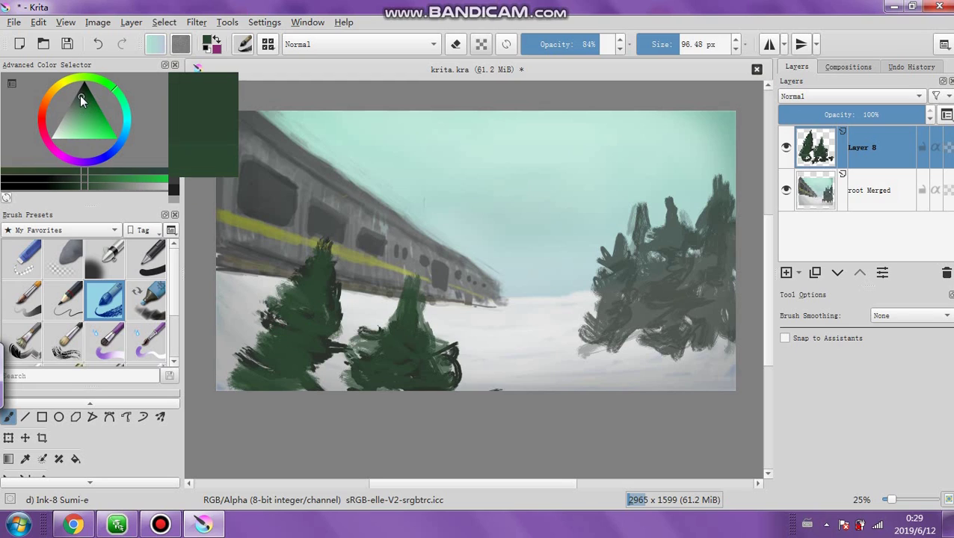
{"action": "left_click", "coordinate": [79, 90]}
{"action": "mouse_move", "coordinate": [276, 306]}
{"action": "left_mouse_down"}
{"action": "mouse_move", "coordinate": [304, 323]}
{"action": "mouse_move", "coordinate": [322, 311]}
{"action": "mouse_move", "coordinate": [311, 300]}
{"action": "mouse_move", "coordinate": [328, 269]}
{"action": "mouse_move", "coordinate": [295, 332]}
{"action": "mouse_move", "coordinate": [302, 356]}
{"action": "mouse_move", "coordinate": [314, 357]}
{"action": "mouse_move", "coordinate": [245, 362]}
{"action": "mouse_move", "coordinate": [256, 374]}
{"action": "mouse_move", "coordinate": [296, 386]}
{"action": "mouse_move", "coordinate": [263, 332]}
{"action": "mouse_move", "coordinate": [304, 311]}
{"action": "mouse_move", "coordinate": [341, 341]}
{"action": "mouse_move", "coordinate": [423, 345]}
{"action": "mouse_move", "coordinate": [425, 362]}
{"action": "mouse_move", "coordinate": [436, 355]}
{"action": "mouse_move", "coordinate": [391, 310]}
{"action": "mouse_move", "coordinate": [414, 327]}
{"action": "mouse_move", "coordinate": [441, 350]}
{"action": "left_mouse_up"}
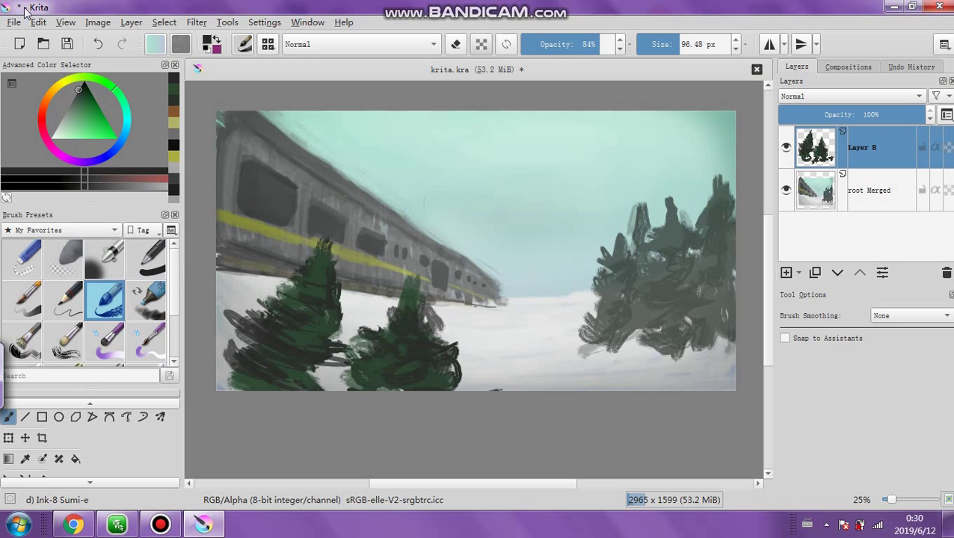
Desaturate the foreground firs to a dull grey-green by lowering the saturation in an HSV/HSL Adjustment filter
{"action": "left_click", "coordinate": [195, 23]}
{"action": "mouse_move", "coordinate": [236, 58]}
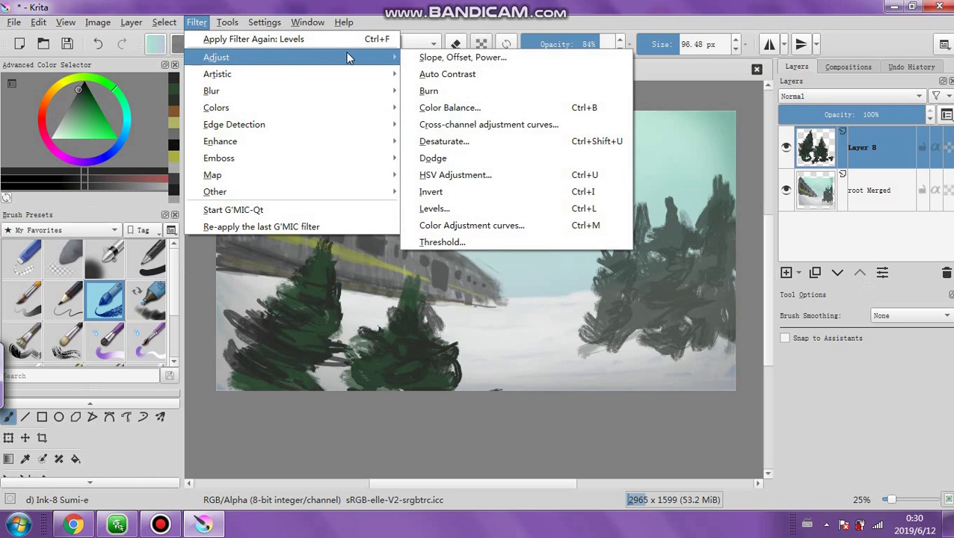
{"action": "left_click", "coordinate": [438, 175]}
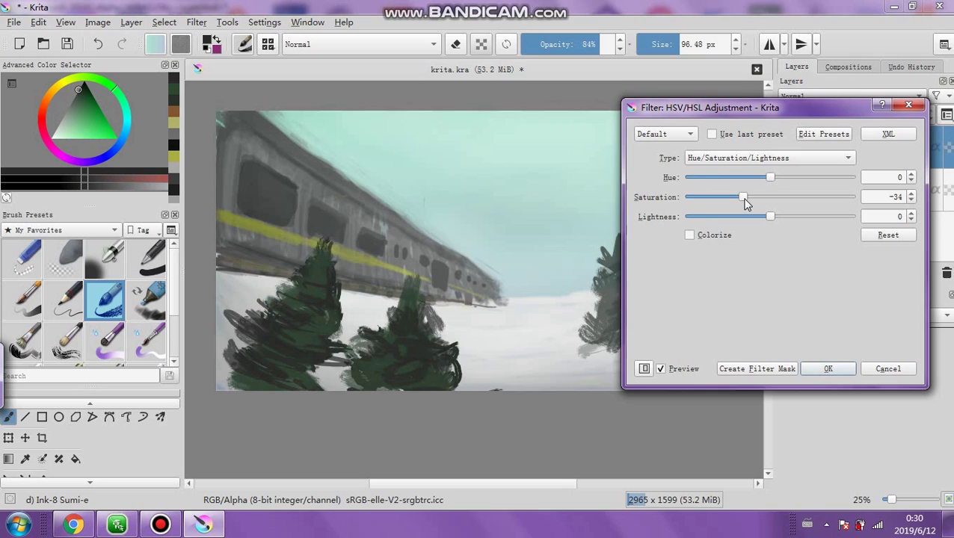
{"action": "left_click_drag", "start_coordinate": [716, 198], "coordinate": [707, 199]}
{"action": "left_click", "coordinate": [830, 370]}
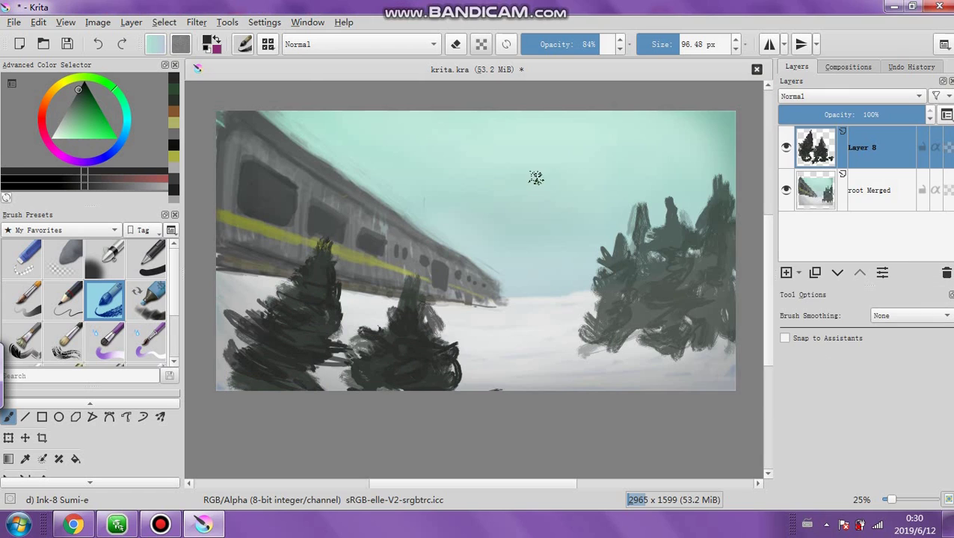
Soften the foreground firs on Layer 8 with a Gaussian Blur of 14.73 px horizontal and vertical radius
{"action": "left_click", "coordinate": [203, 27]}
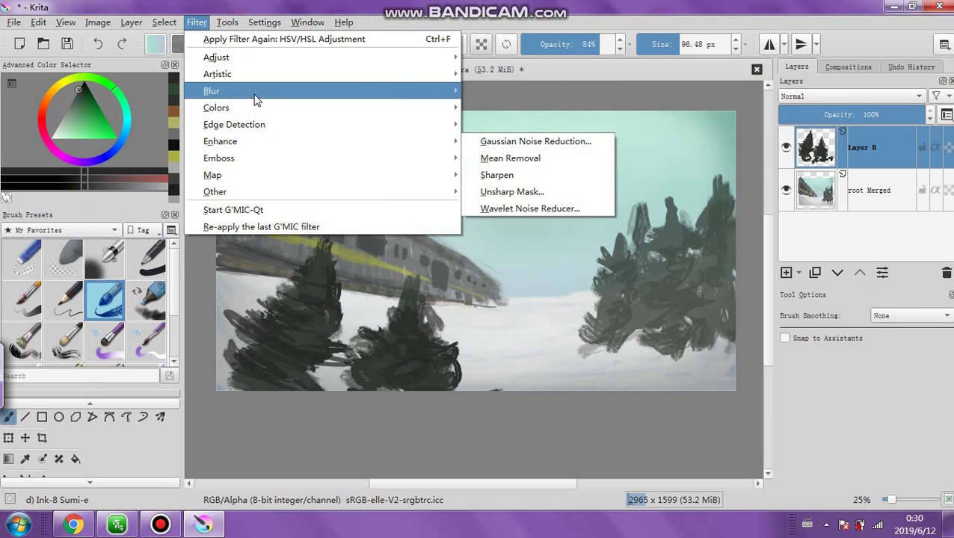
{"action": "mouse_move", "coordinate": [385, 91]}
{"action": "left_click", "coordinate": [505, 107]}
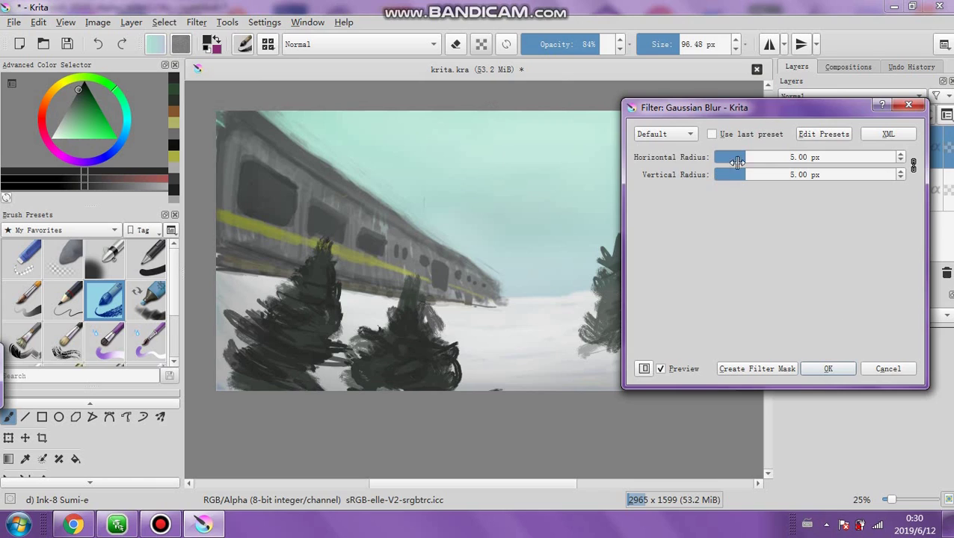
{"action": "left_click", "coordinate": [758, 157]}
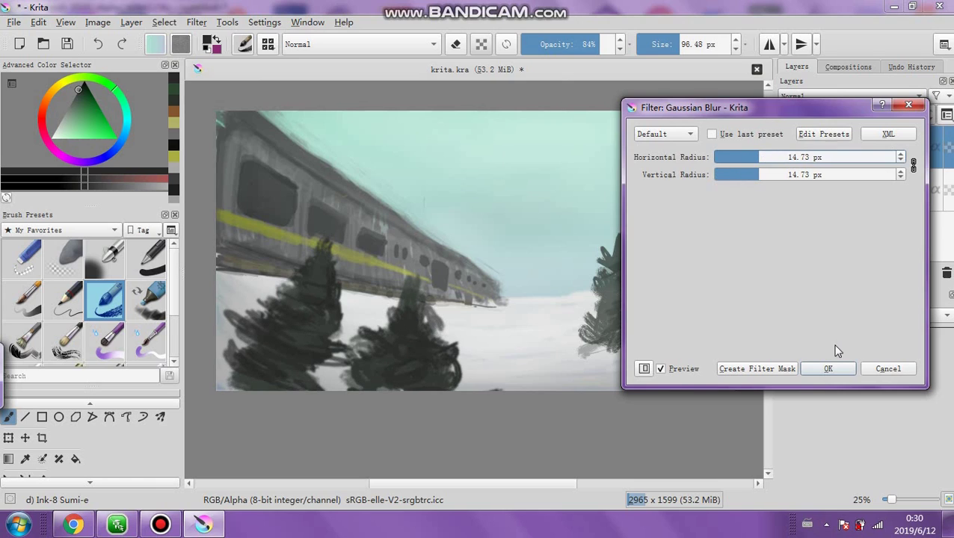
{"action": "key", "text": "Return"}
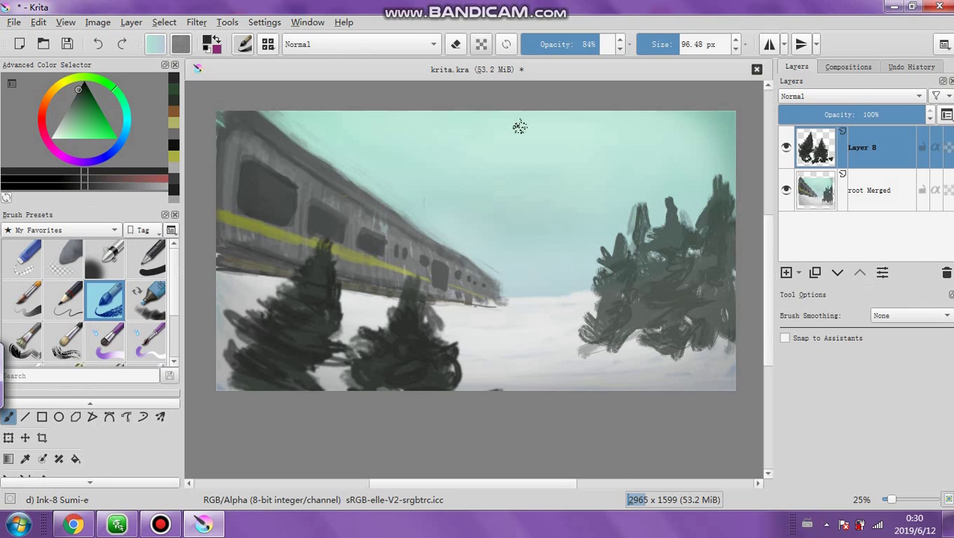
Lighten the darkest tones of the foreground firs with a Levels filter, raising the output black level to 26
{"action": "left_click", "coordinate": [188, 22]}
{"action": "mouse_move", "coordinate": [270, 180]}
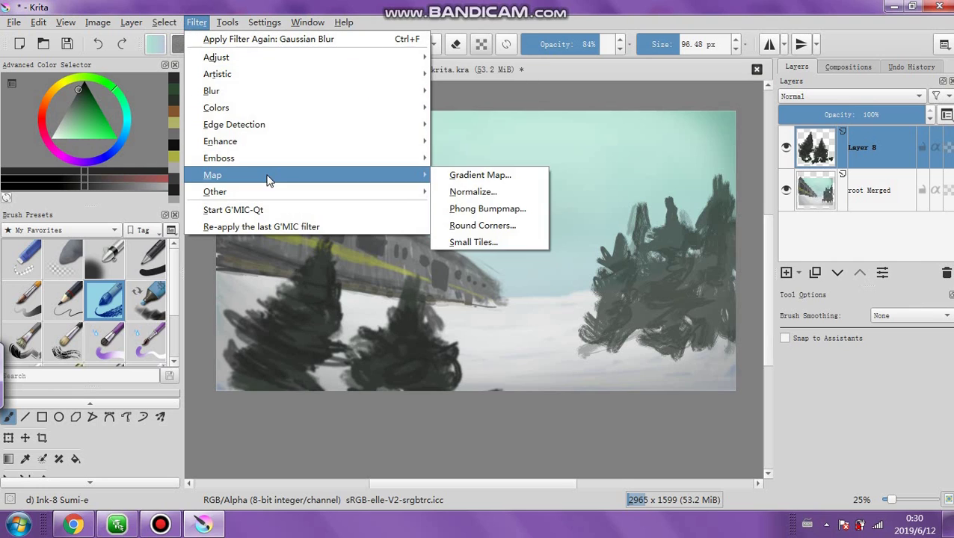
{"action": "mouse_move", "coordinate": [334, 60]}
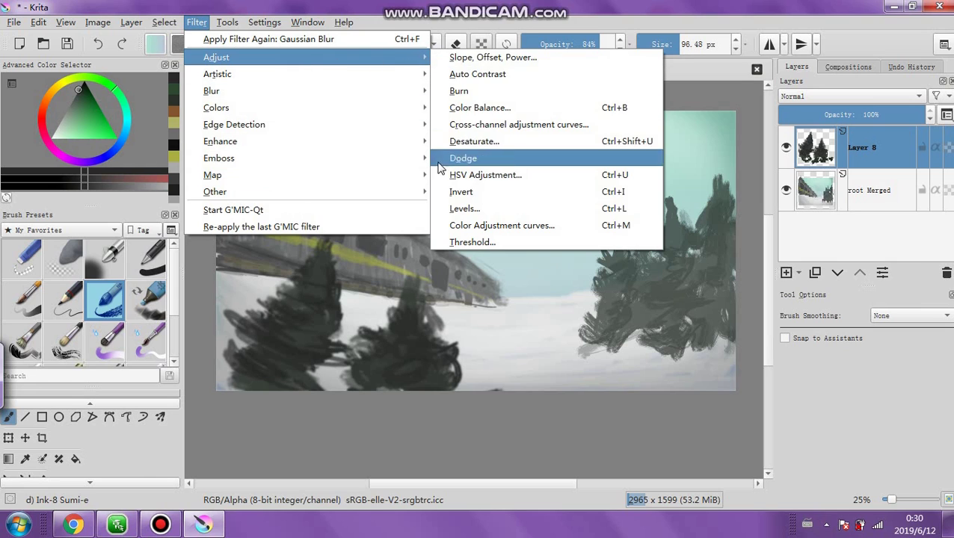
{"action": "left_click", "coordinate": [460, 209]}
{"action": "left_click_drag", "start_coordinate": [654, 314], "coordinate": [668, 314]}
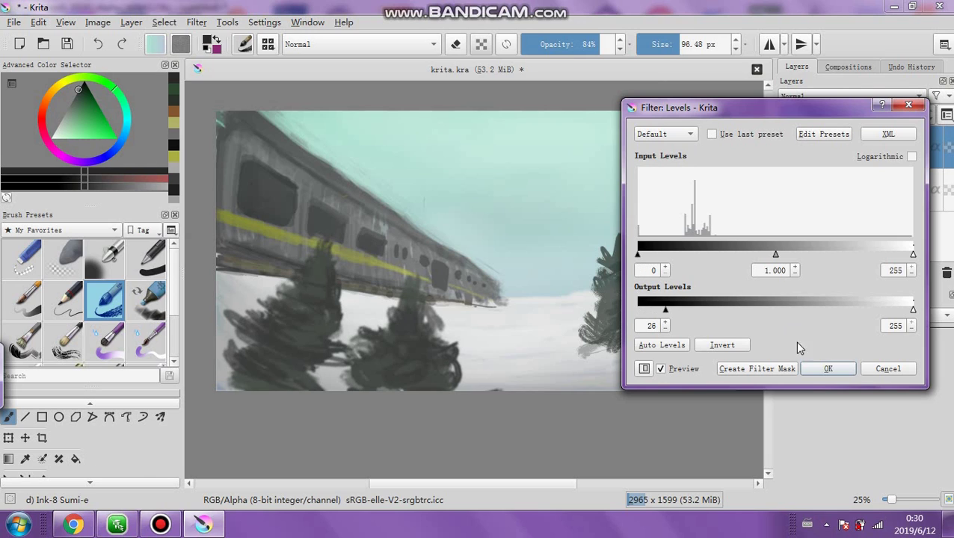
{"action": "left_click", "coordinate": [815, 370]}
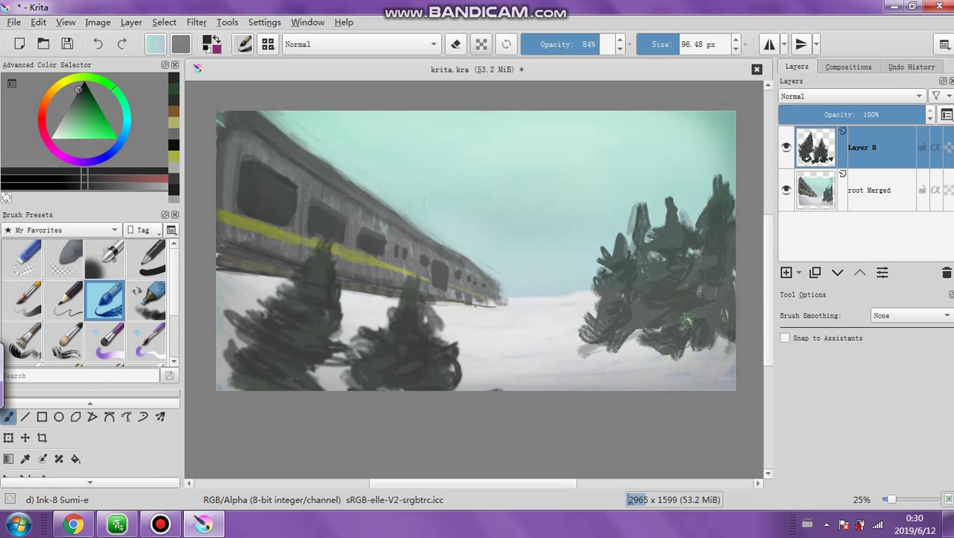
Duplicate Layer 8 and move the copied pair of firs across to the lower-right corner of the painting
{"action": "left_click", "coordinate": [815, 273]}
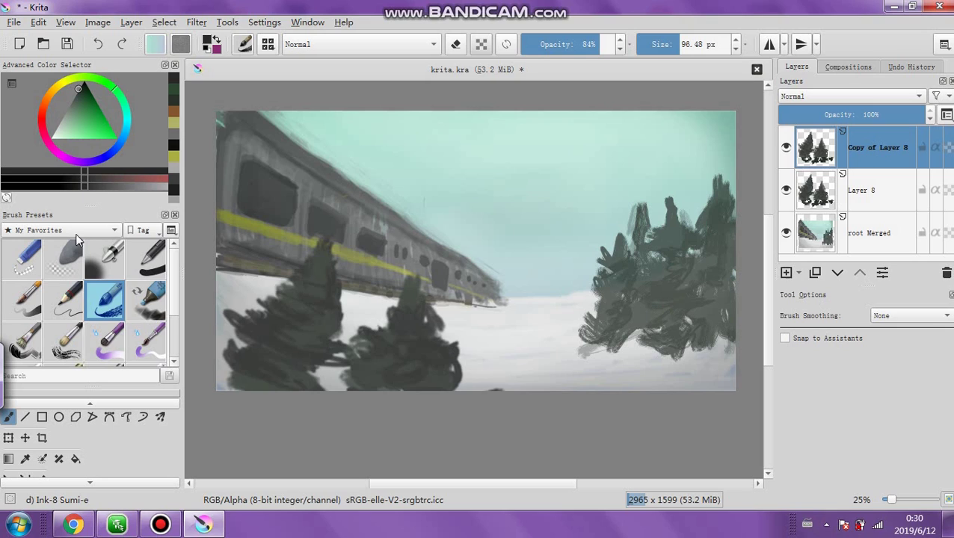
{"action": "left_click", "coordinate": [9, 438]}
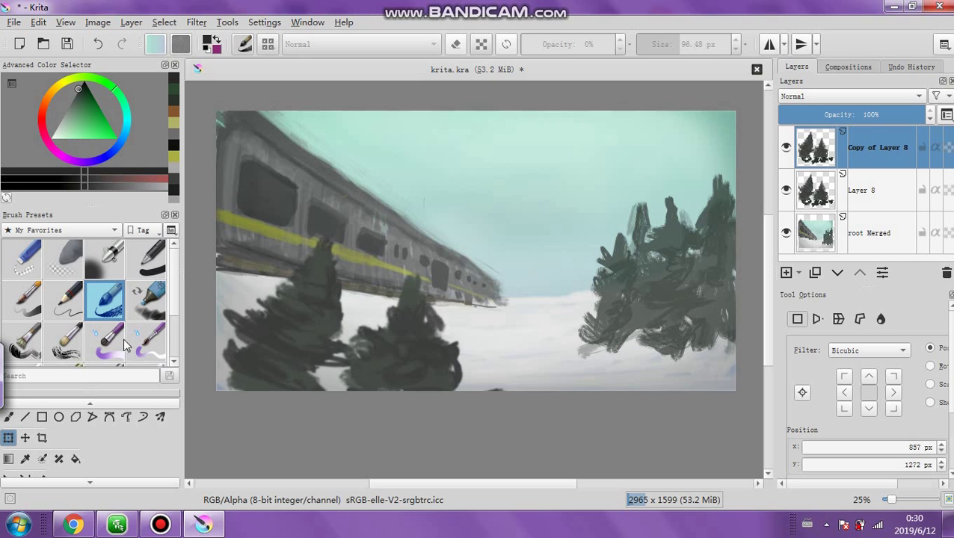
{"action": "left_click", "coordinate": [25, 438]}
{"action": "left_click_drag", "start_coordinate": [309, 347], "coordinate": [615, 382]}
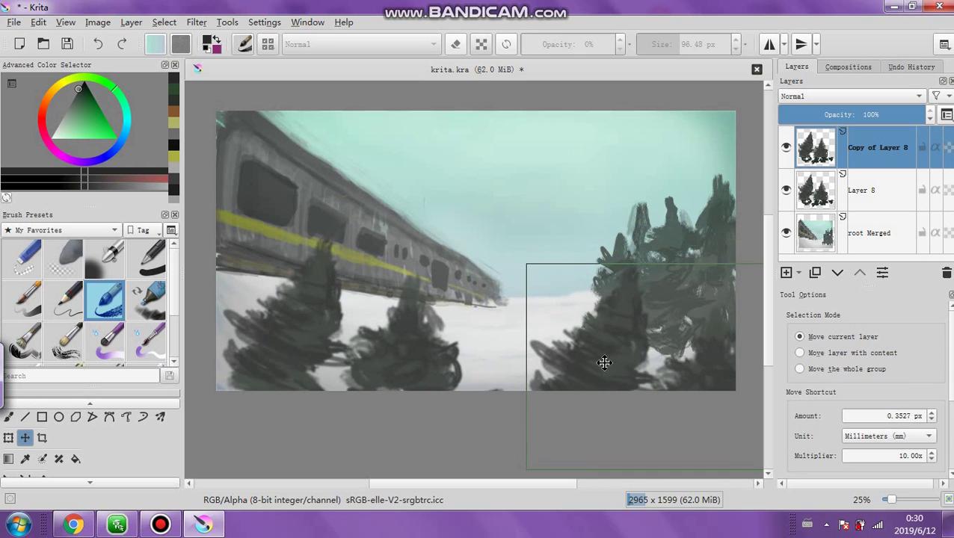
Transform the copied firs by tilting them counterclockwise and resizing them, and place them in the lower-right foreground in front of the distant trees
{"action": "left_click", "coordinate": [8, 438]}
{"action": "left_click_drag", "start_coordinate": [632, 256], "coordinate": [551, 251]}
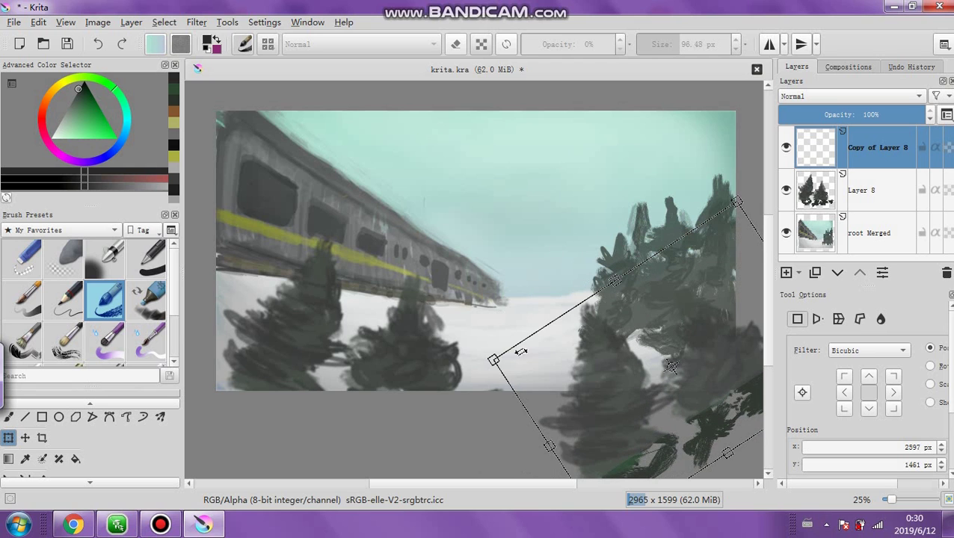
{"action": "left_click_drag", "start_coordinate": [489, 357], "coordinate": [443, 303]}
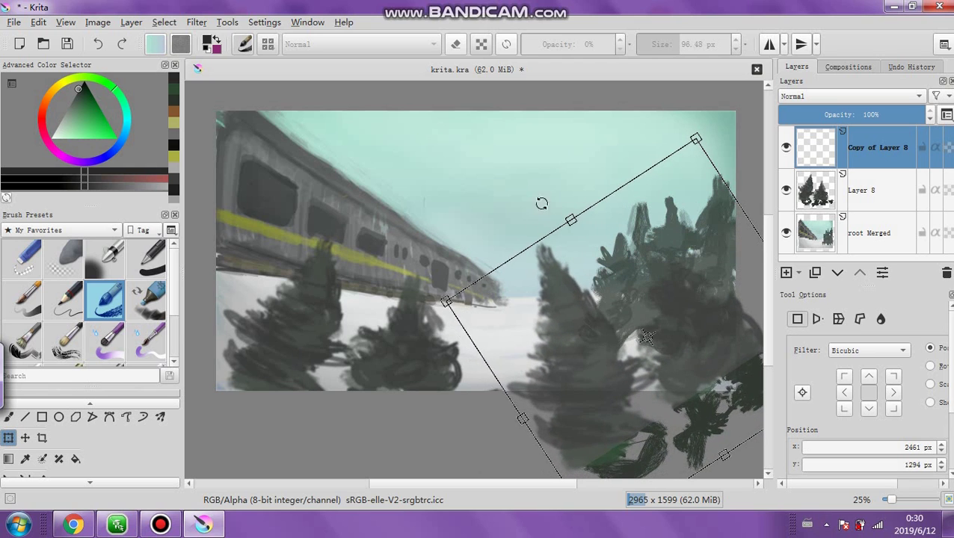
{"action": "mouse_move", "coordinate": [541, 203]}
{"action": "left_mouse_down"}
{"action": "mouse_move", "coordinate": [626, 195]}
{"action": "mouse_move", "coordinate": [531, 217]}
{"action": "left_mouse_up"}
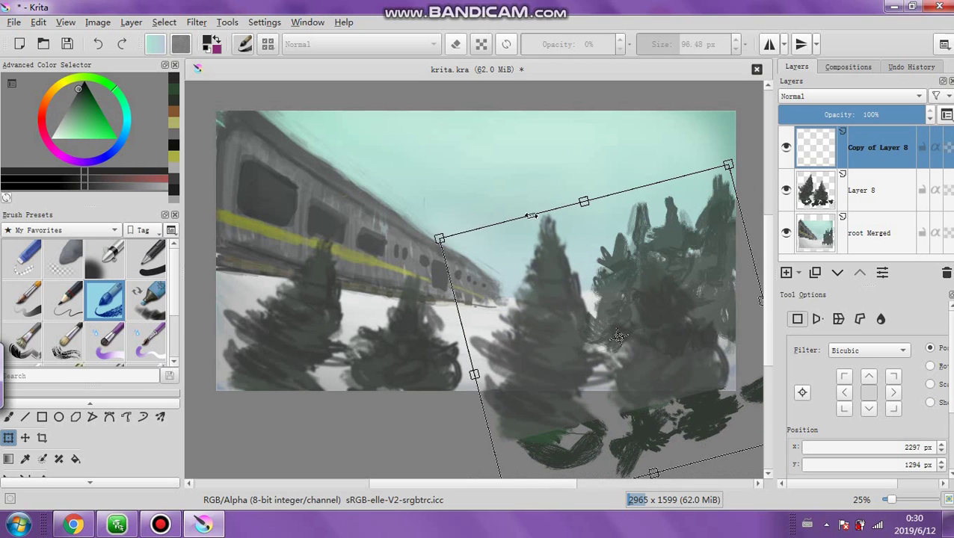
{"action": "left_click_drag", "start_coordinate": [447, 238], "coordinate": [515, 261]}
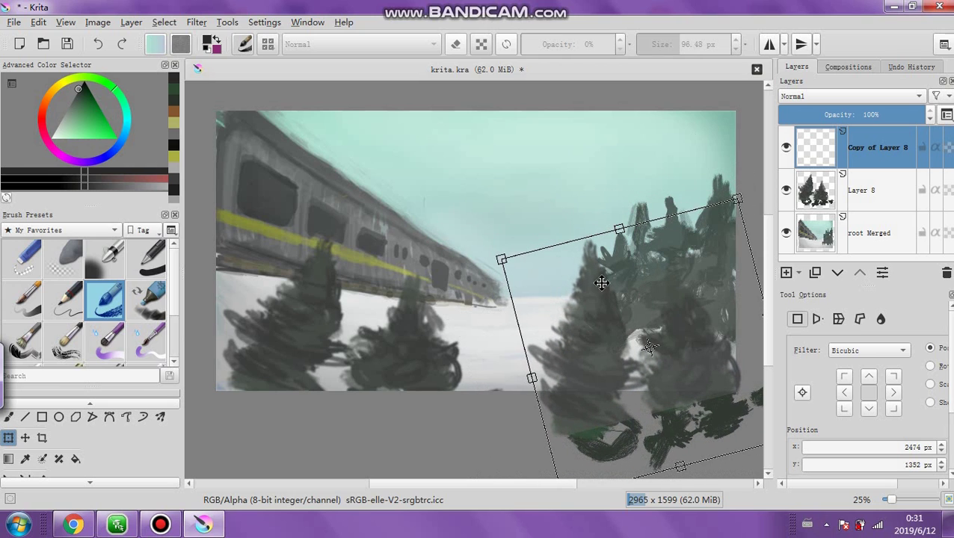
{"action": "left_click_drag", "start_coordinate": [601, 289], "coordinate": [594, 295]}
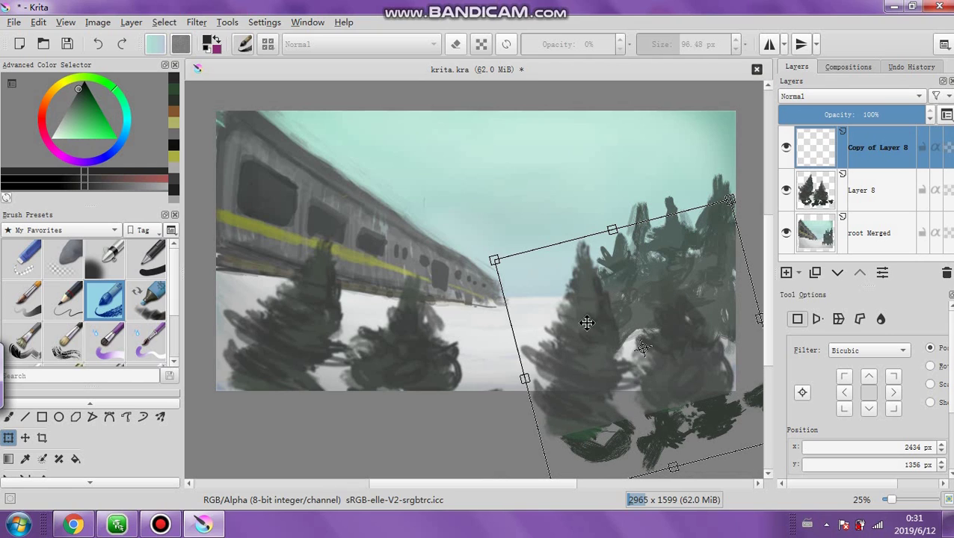
{"action": "key", "text": "Return"}
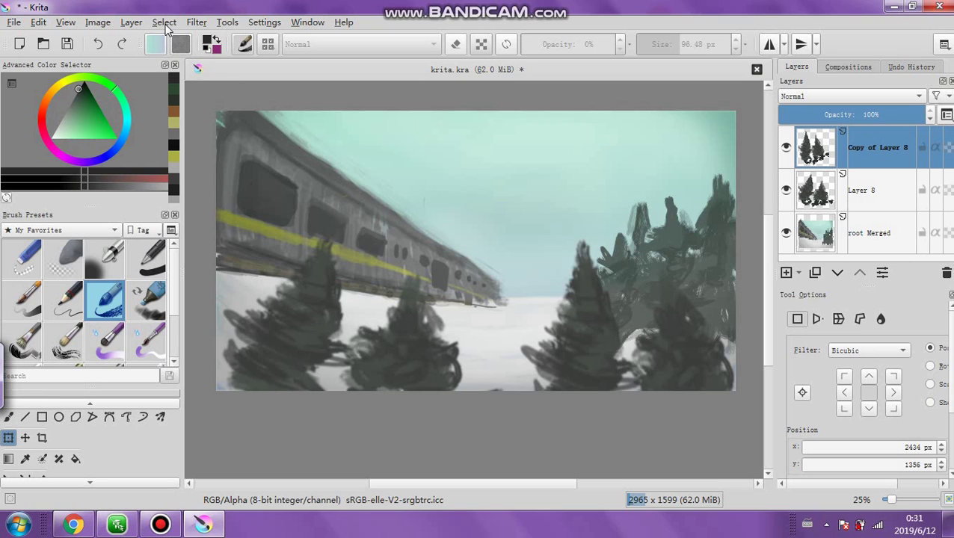
Erase the tip, inner edge and outer branch ends of the copied left-hand fir with the freehand brush in eraser mode at 100% opacity
{"action": "left_click", "coordinate": [165, 23]}
{"action": "left_click", "coordinate": [108, 265]}
{"action": "left_click", "coordinate": [8, 416]}
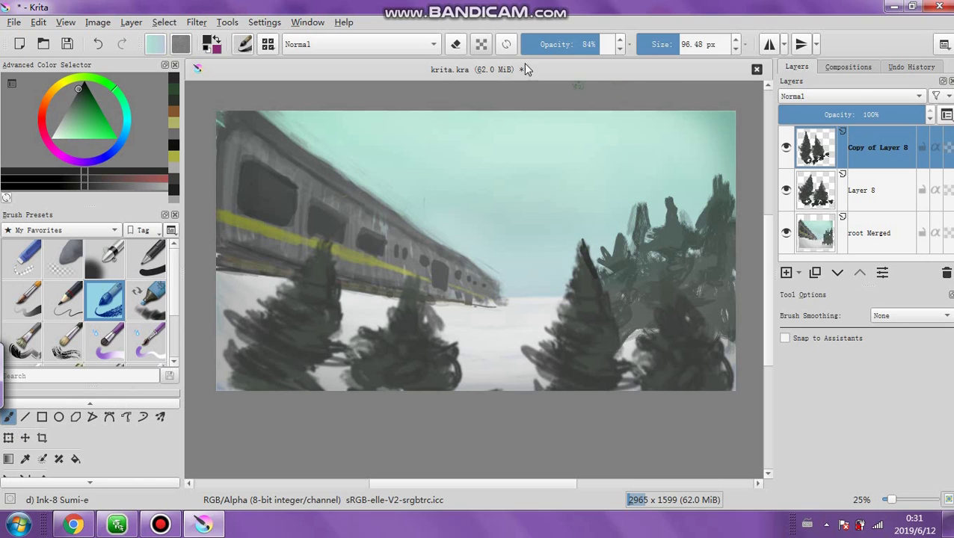
{"action": "left_click", "coordinate": [457, 45]}
{"action": "left_click_drag", "start_coordinate": [580, 253], "coordinate": [577, 251]}
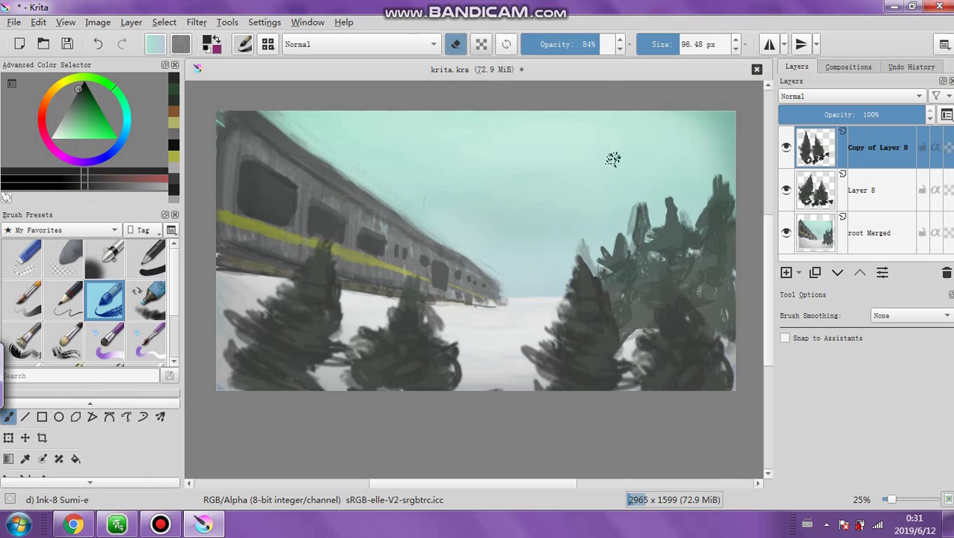
{"action": "left_click_drag", "start_coordinate": [603, 39], "coordinate": [648, 46]}
{"action": "left_click_drag", "start_coordinate": [585, 249], "coordinate": [576, 271]}
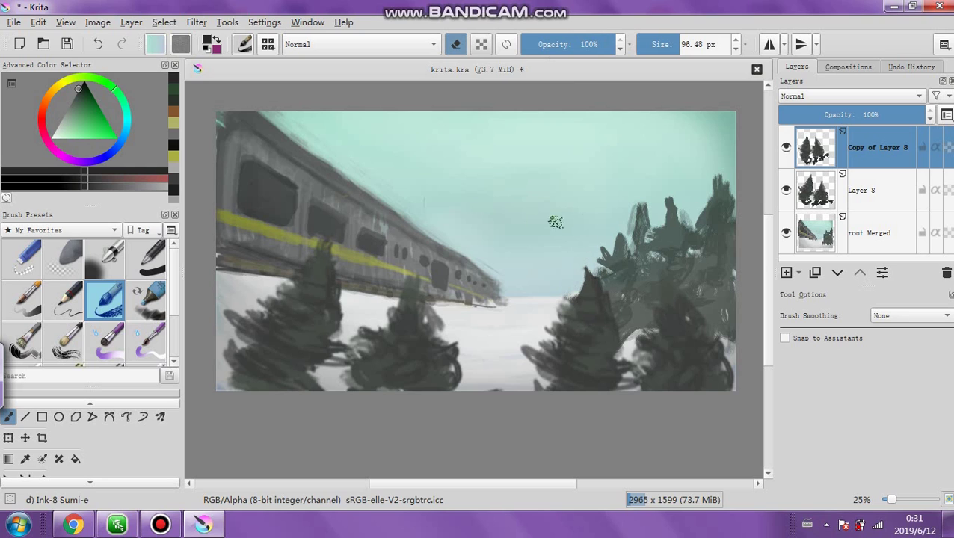
{"action": "left_click_drag", "start_coordinate": [560, 284], "coordinate": [591, 284]}
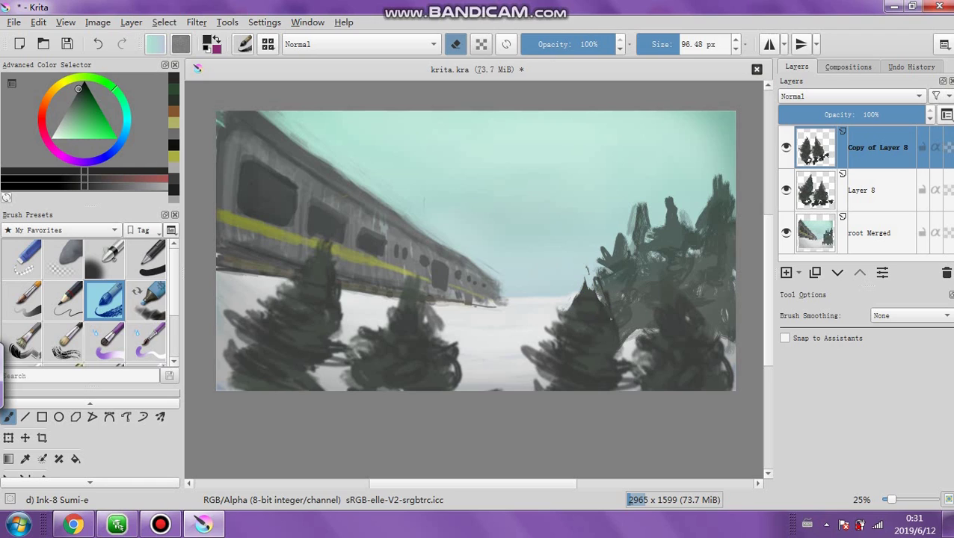
{"action": "left_click_drag", "start_coordinate": [610, 335], "coordinate": [618, 346]}
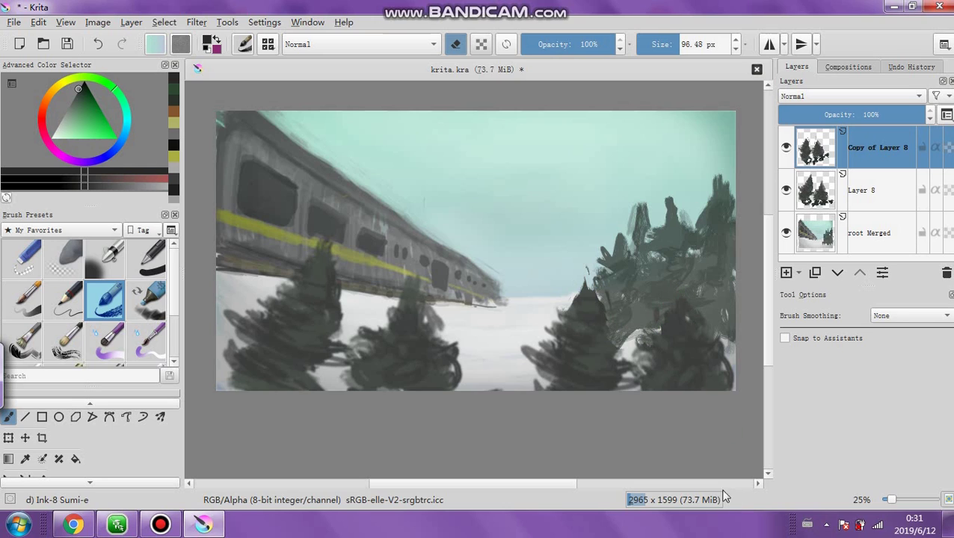
{"action": "mouse_move", "coordinate": [521, 349]}
{"action": "left_mouse_down"}
{"action": "mouse_move", "coordinate": [539, 363]}
{"action": "mouse_move", "coordinate": [540, 339]}
{"action": "left_mouse_up"}
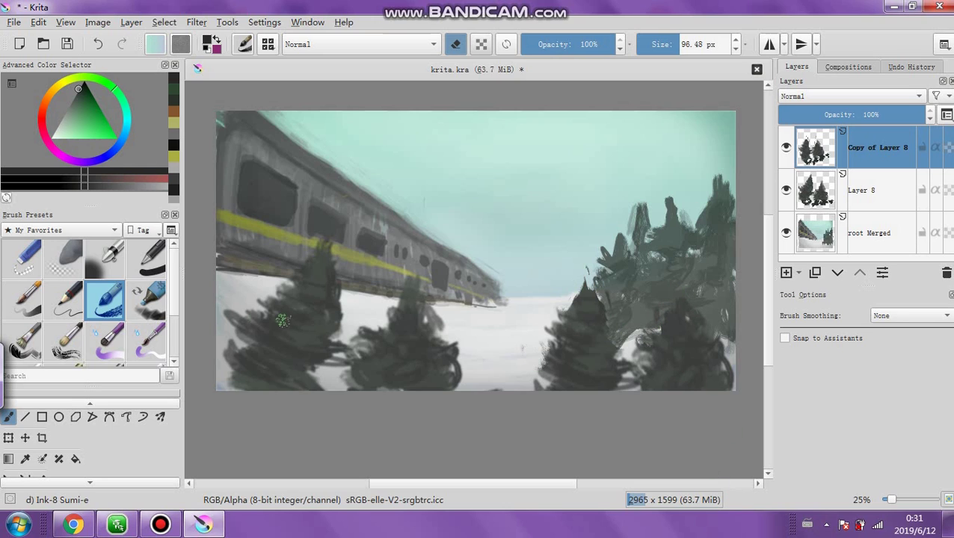
Erase stray branch ends along the outer edge of the leftmost foreground fir on Layer 8
{"action": "left_click", "coordinate": [862, 196]}
{"action": "left_click_drag", "start_coordinate": [238, 320], "coordinate": [236, 315]}
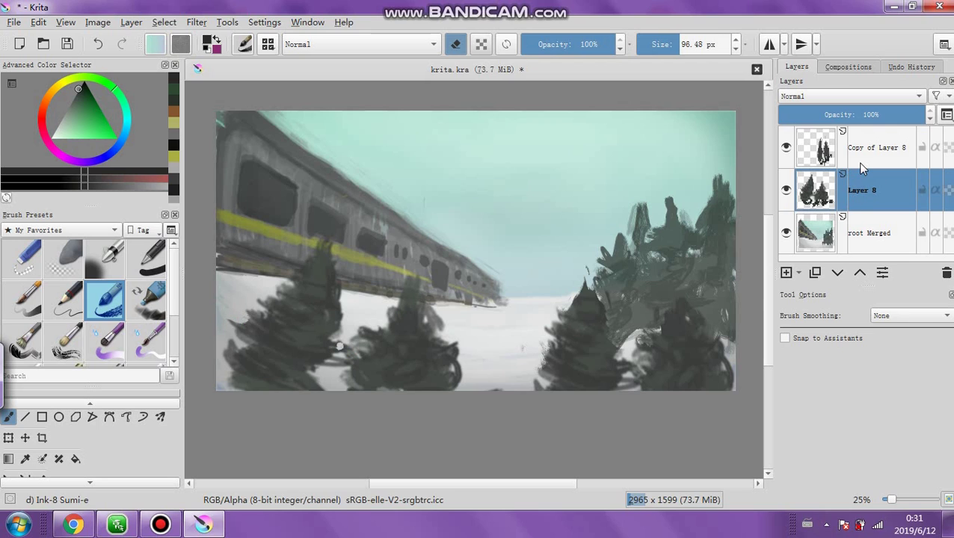
Make the root Merged background layer the active layer
{"action": "mouse_move", "coordinate": [860, 169]}
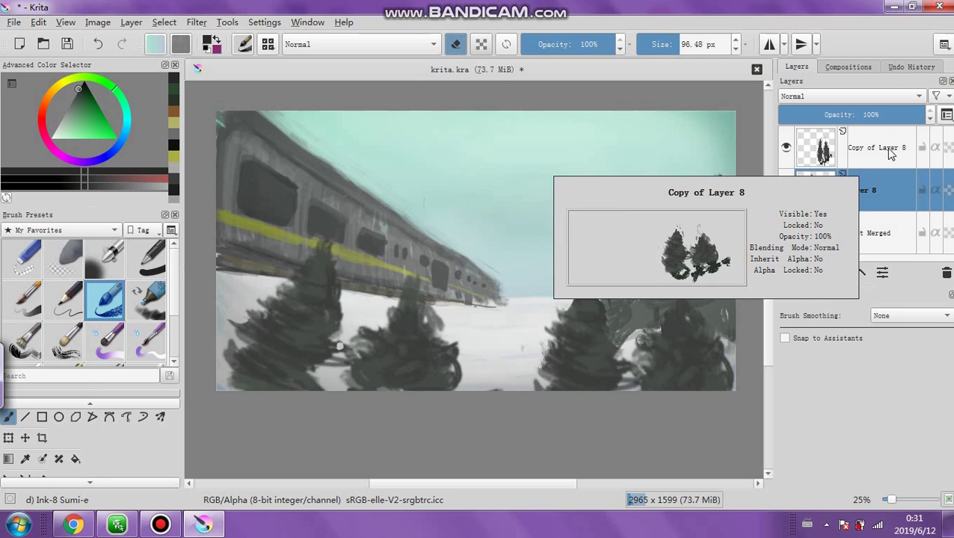
{"action": "left_click", "coordinate": [890, 152]}
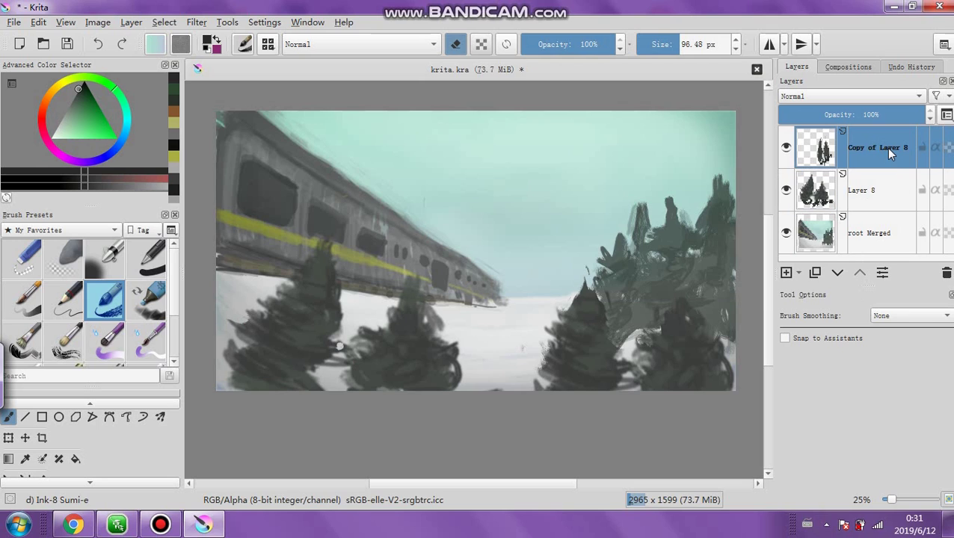
{"action": "left_click", "coordinate": [896, 241]}
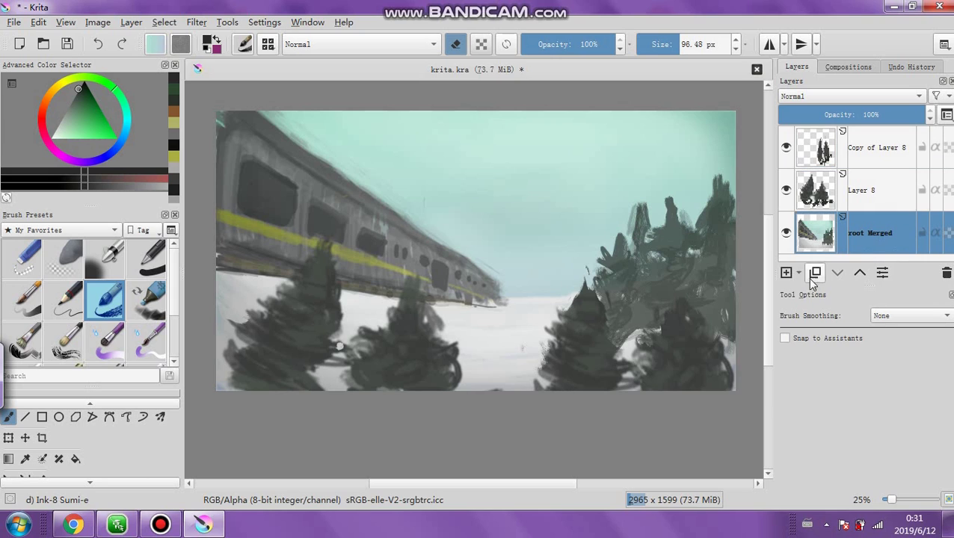
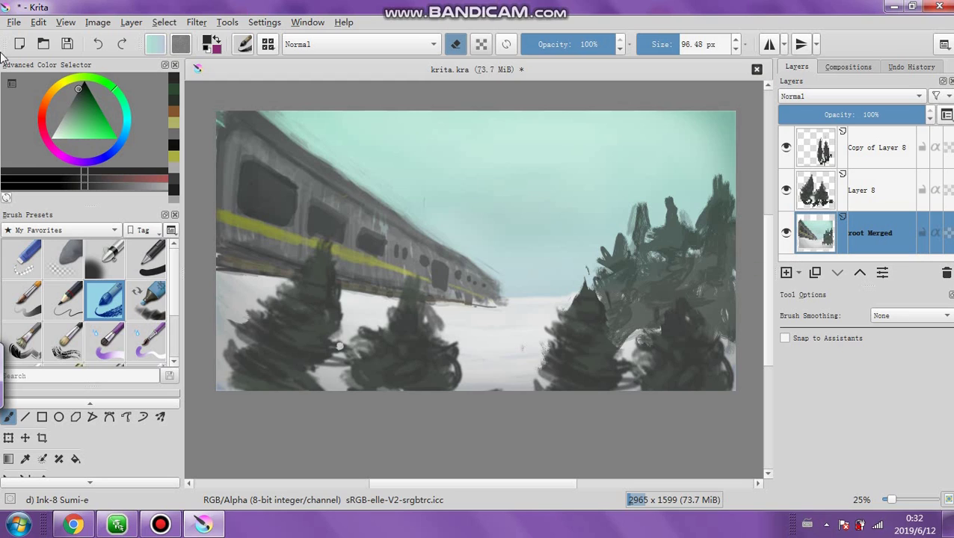
Add a layer at 13% opacity above root Merged and outline a jagged mountain range between the train and right-hand firs as a freehand selection
{"action": "left_click", "coordinate": [786, 273]}
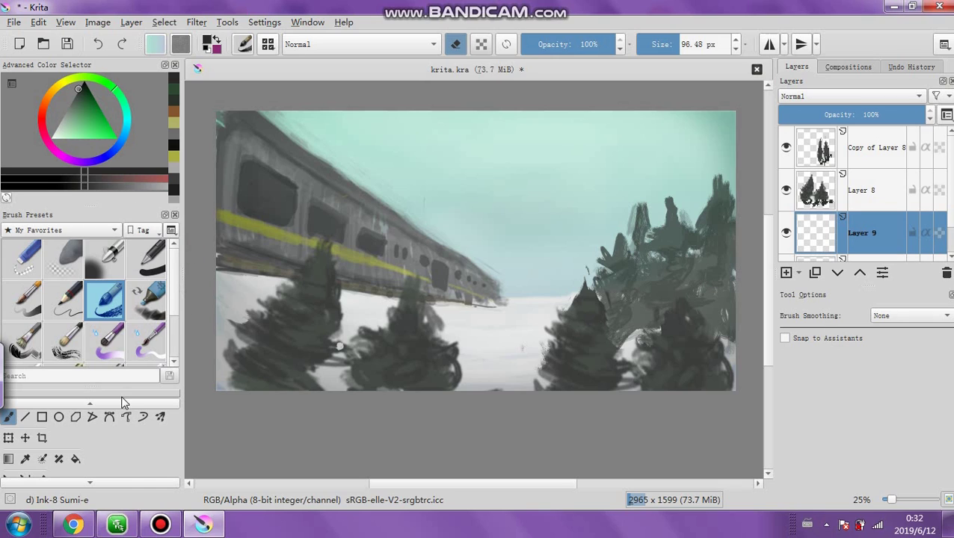
{"action": "scroll", "coordinate": [73, 457], "scroll_direction": "down", "scroll_amount": 2}
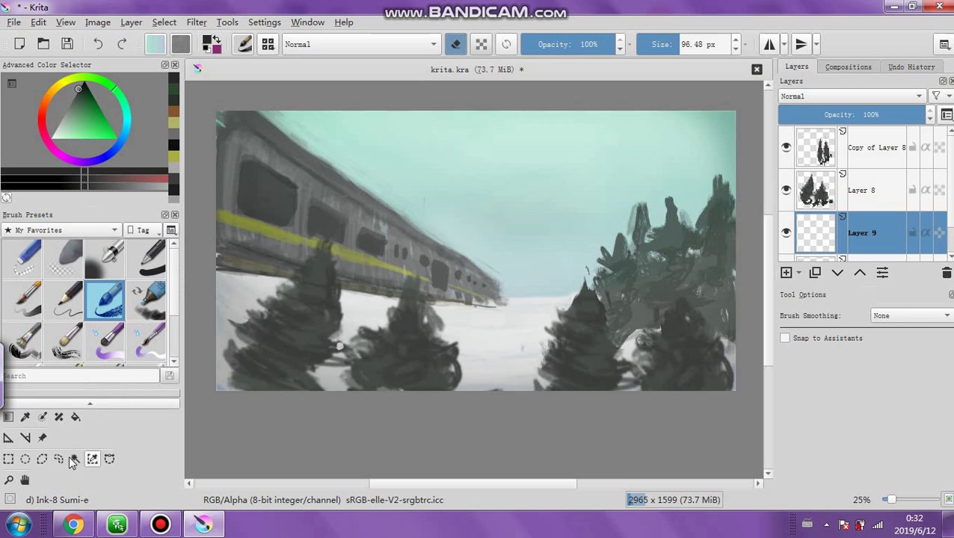
{"action": "left_click", "coordinate": [59, 460]}
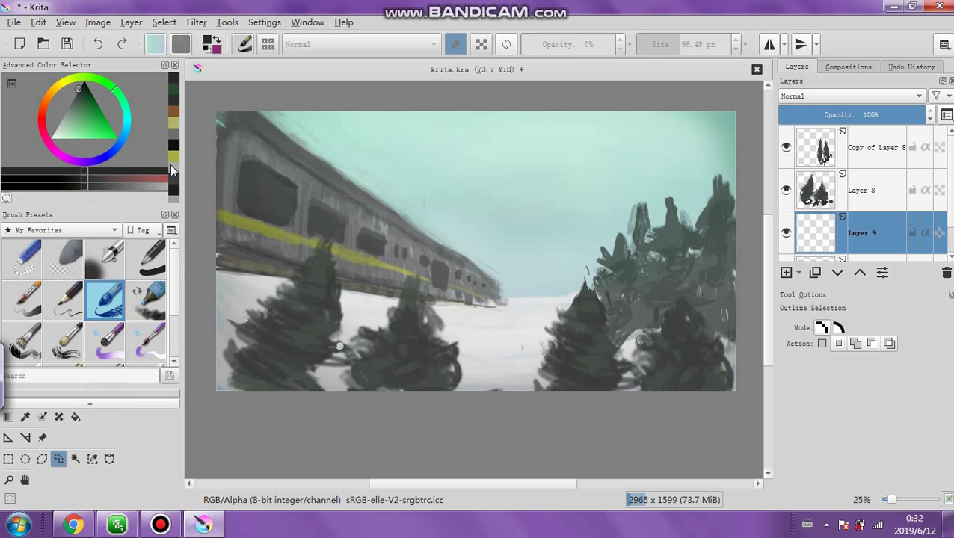
{"action": "left_click", "coordinate": [83, 83]}
{"action": "left_click", "coordinate": [801, 113]}
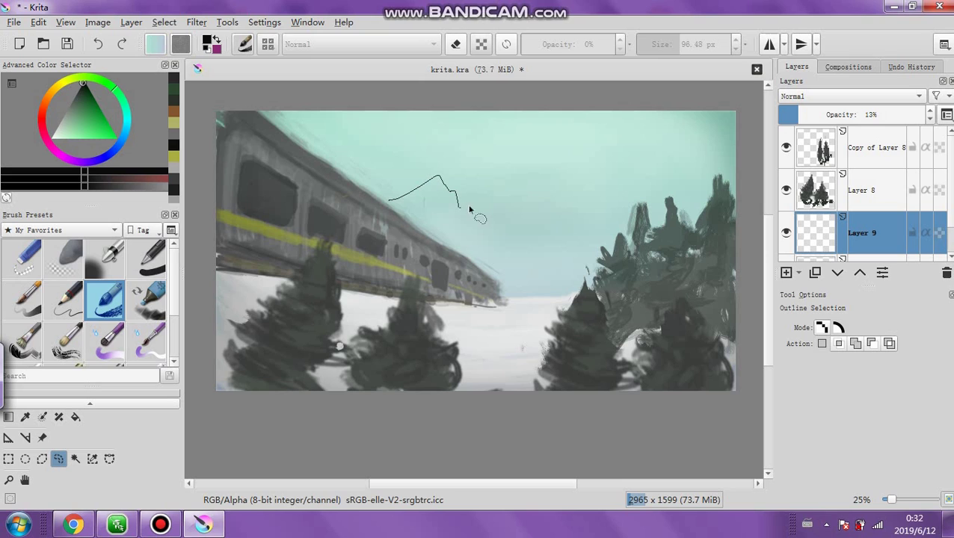
{"action": "left_click_drag", "start_coordinate": [596, 218], "coordinate": [630, 196]}
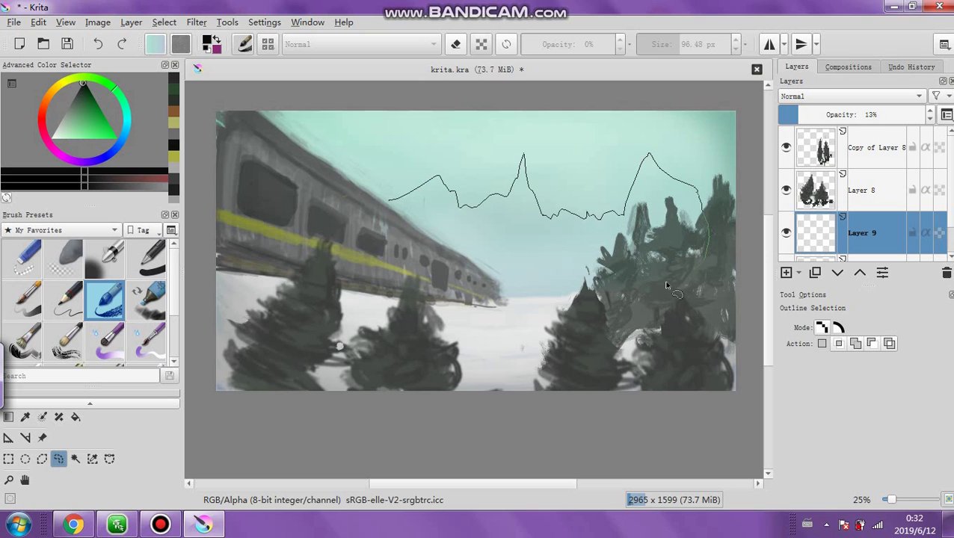
{"action": "left_click_drag", "start_coordinate": [667, 285], "coordinate": [529, 302]}
{"action": "left_click_drag", "start_coordinate": [396, 193], "coordinate": [389, 199]}
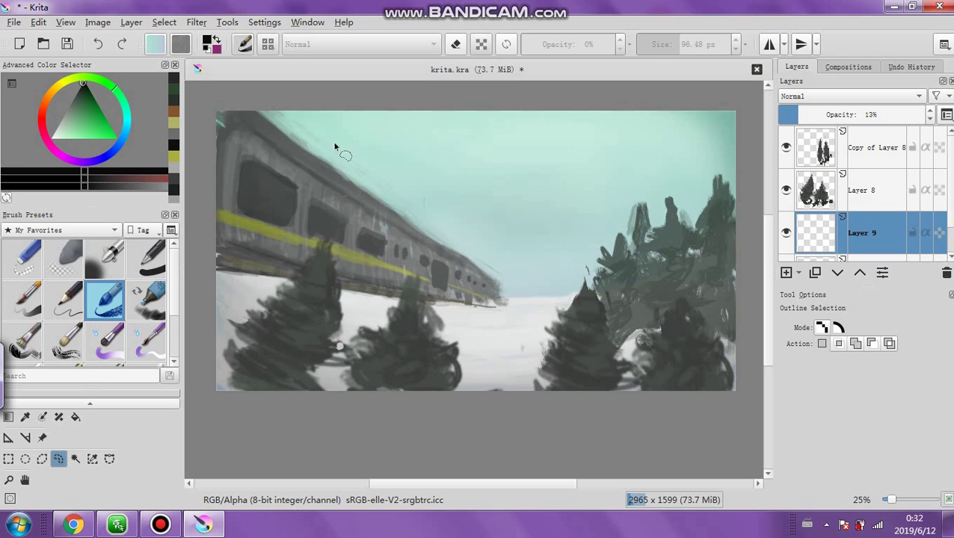
Fill the mountain selection with black using the 600 px Airbrush Soft brush, and set Layer 9's opacity to 16%
{"action": "left_click", "coordinate": [104, 258]}
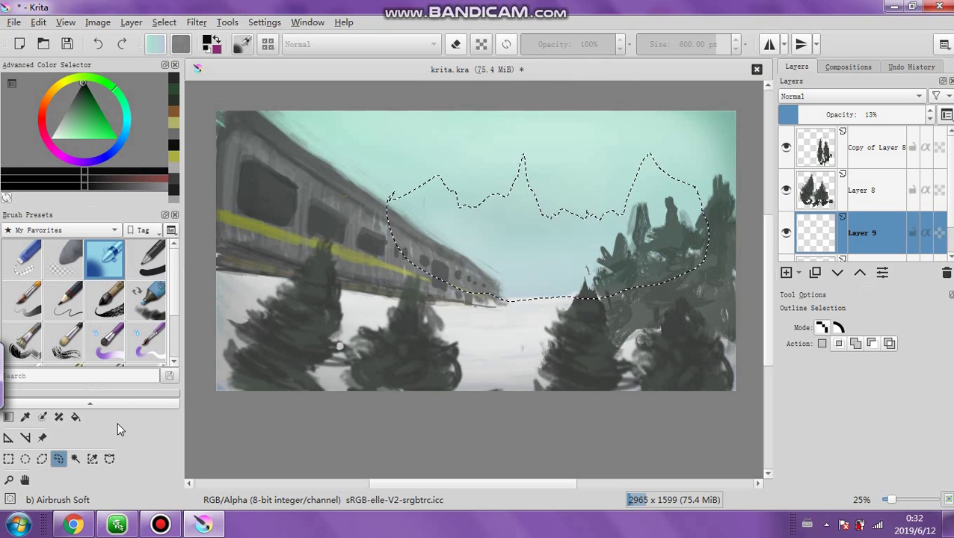
{"action": "scroll", "coordinate": [118, 422], "scroll_direction": "up", "scroll_amount": 3}
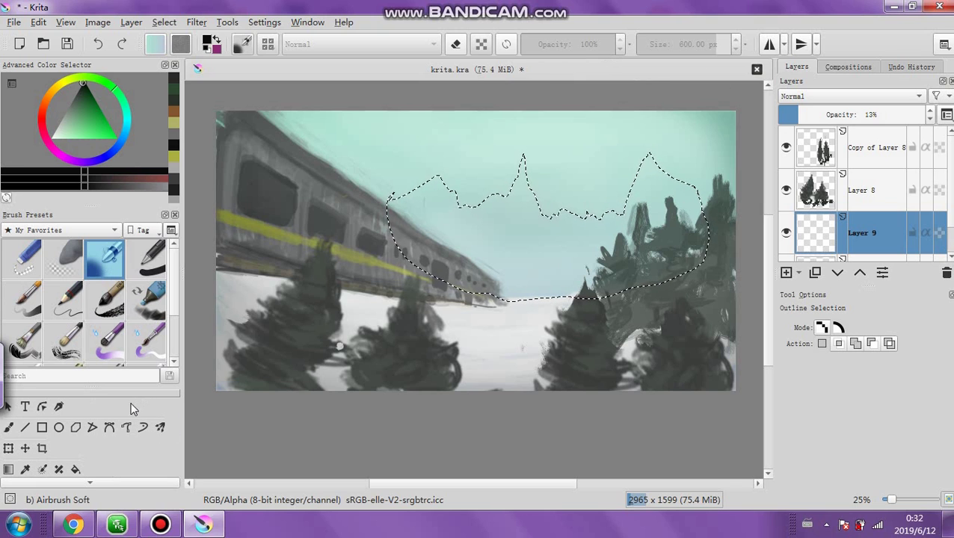
{"action": "left_click", "coordinate": [9, 427]}
{"action": "mouse_move", "coordinate": [451, 232]}
{"action": "left_mouse_down"}
{"action": "mouse_move", "coordinate": [471, 241]}
{"action": "mouse_move", "coordinate": [468, 267]}
{"action": "left_mouse_up"}
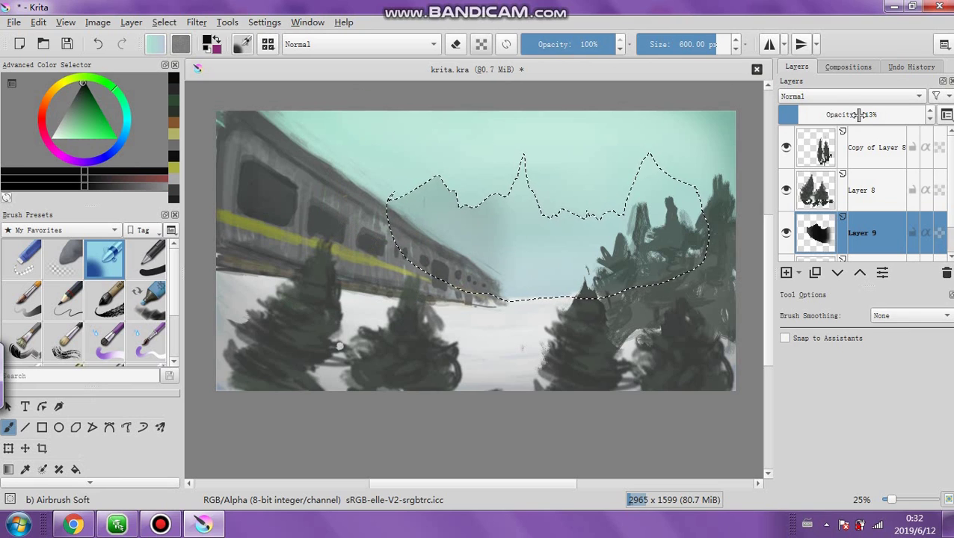
{"action": "left_click_drag", "start_coordinate": [856, 113], "coordinate": [926, 115]}
{"action": "mouse_move", "coordinate": [511, 235]}
{"action": "left_mouse_down"}
{"action": "mouse_move", "coordinate": [506, 192]}
{"action": "mouse_move", "coordinate": [518, 287]}
{"action": "mouse_move", "coordinate": [528, 165]}
{"action": "mouse_move", "coordinate": [573, 156]}
{"action": "mouse_move", "coordinate": [599, 236]}
{"action": "mouse_move", "coordinate": [637, 301]}
{"action": "mouse_move", "coordinate": [681, 143]}
{"action": "mouse_move", "coordinate": [714, 184]}
{"action": "left_mouse_up"}
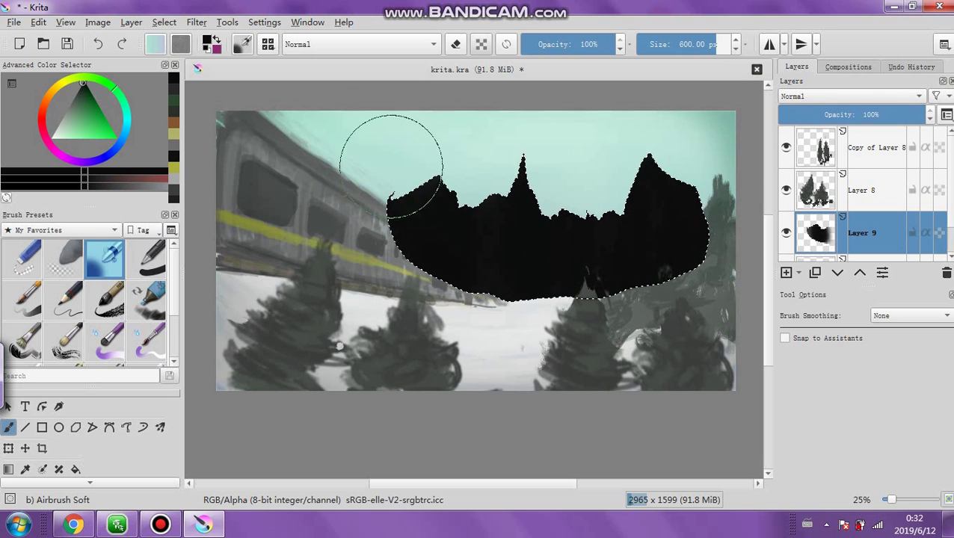
{"action": "left_click_drag", "start_coordinate": [844, 114], "coordinate": [802, 115]}
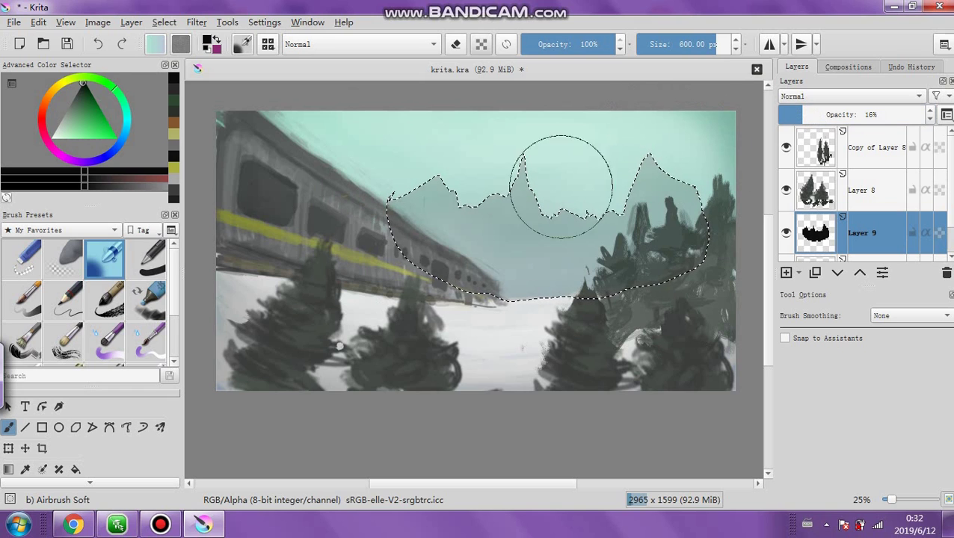
Fade out the mountains' base over the train and firs with the airbrush in eraser mode at 81% opacity and 464.47 px, and deselect
{"action": "left_click", "coordinate": [456, 44]}
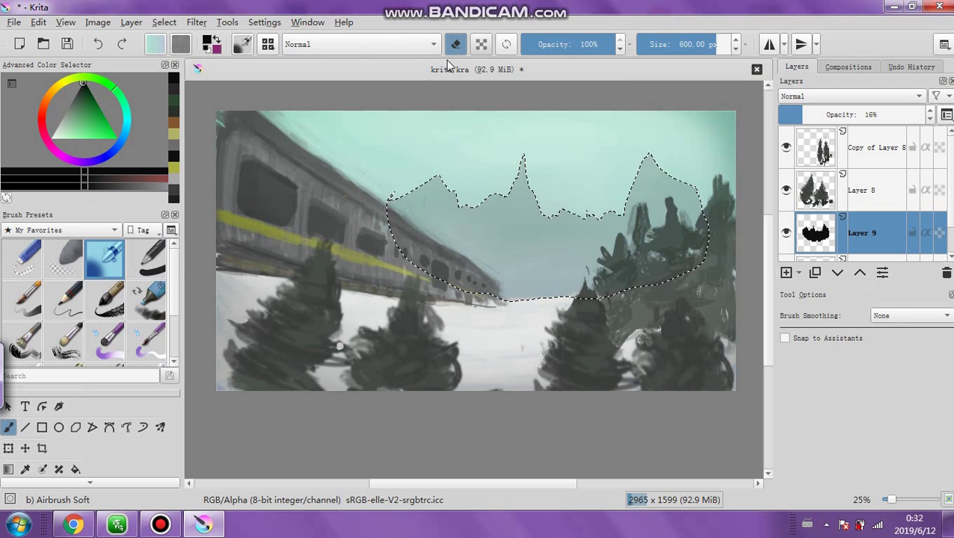
{"action": "left_click", "coordinate": [546, 44]}
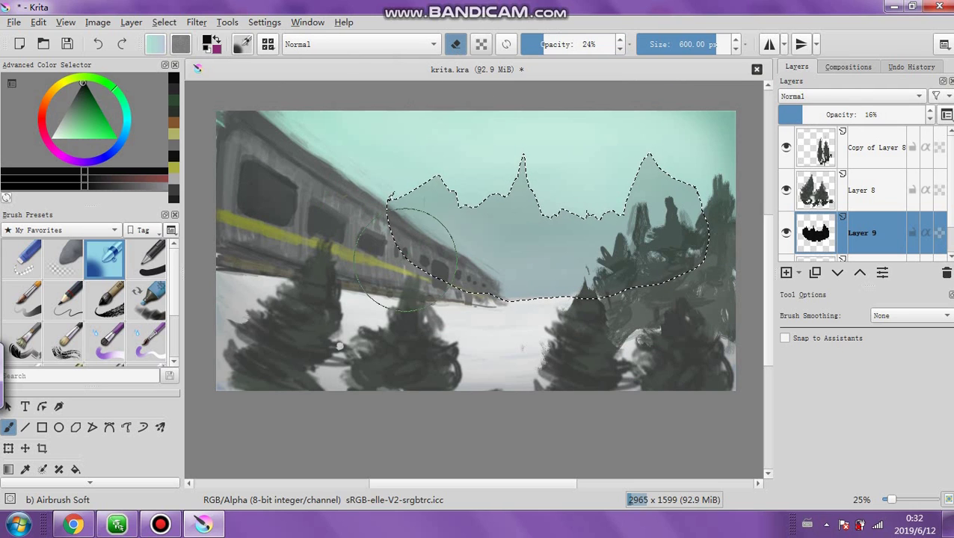
{"action": "left_click", "coordinate": [567, 45]}
{"action": "left_click", "coordinate": [671, 44]}
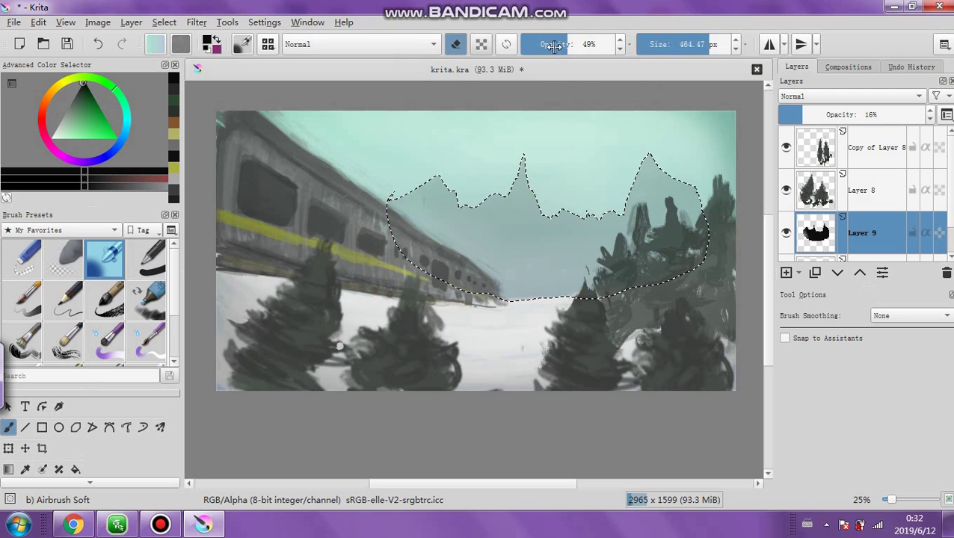
{"action": "left_click", "coordinate": [597, 44]}
{"action": "left_click_drag", "start_coordinate": [435, 296], "coordinate": [480, 317]}
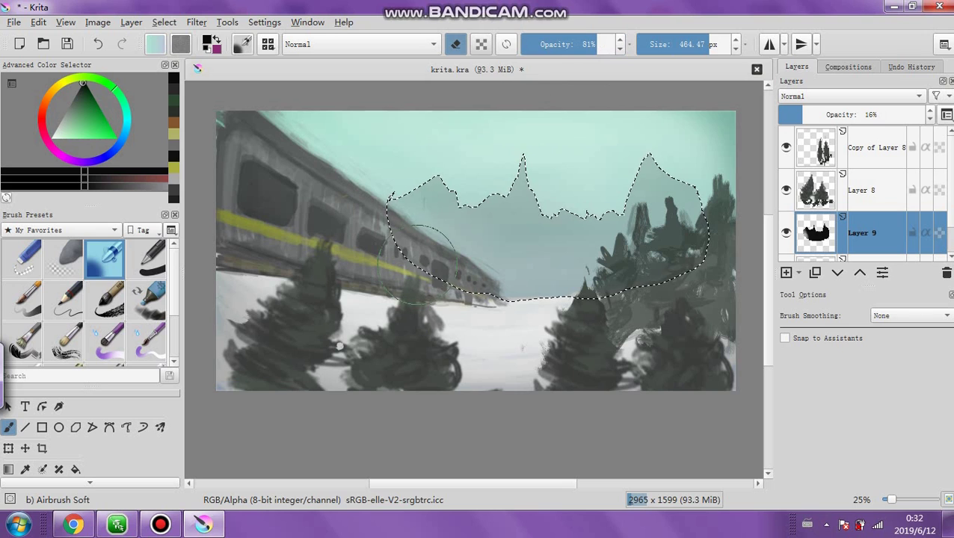
{"action": "mouse_move", "coordinate": [507, 284]}
{"action": "left_mouse_down"}
{"action": "mouse_move", "coordinate": [519, 308]}
{"action": "mouse_move", "coordinate": [564, 301]}
{"action": "left_mouse_up"}
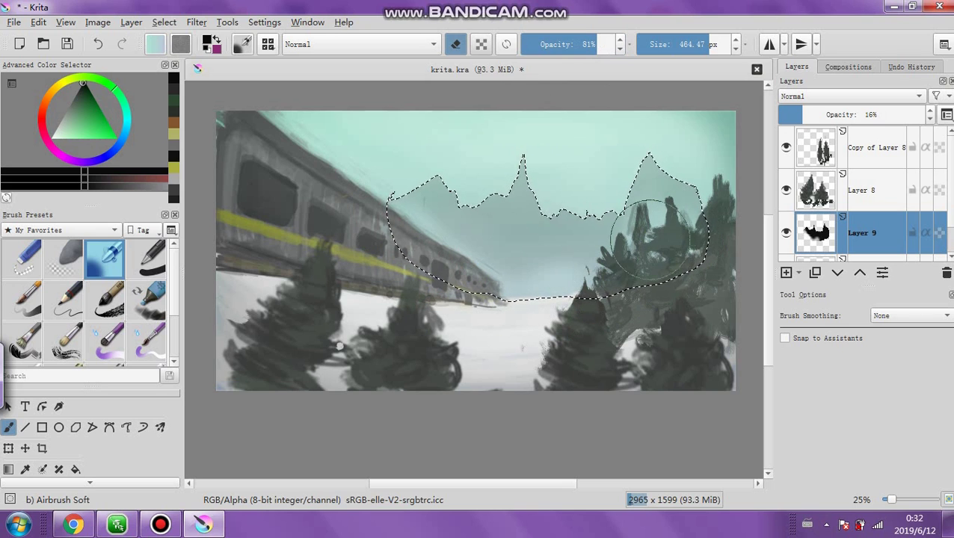
{"action": "mouse_move", "coordinate": [680, 221]}
{"action": "left_mouse_down"}
{"action": "mouse_move", "coordinate": [714, 247]}
{"action": "mouse_move", "coordinate": [667, 239]}
{"action": "mouse_move", "coordinate": [697, 234]}
{"action": "mouse_move", "coordinate": [705, 187]}
{"action": "mouse_move", "coordinate": [721, 215]}
{"action": "mouse_move", "coordinate": [676, 262]}
{"action": "mouse_move", "coordinate": [615, 258]}
{"action": "mouse_move", "coordinate": [572, 309]}
{"action": "mouse_move", "coordinate": [480, 310]}
{"action": "mouse_move", "coordinate": [383, 232]}
{"action": "mouse_move", "coordinate": [480, 311]}
{"action": "mouse_move", "coordinate": [666, 293]}
{"action": "mouse_move", "coordinate": [717, 247]}
{"action": "mouse_move", "coordinate": [650, 277]}
{"action": "mouse_move", "coordinate": [659, 229]}
{"action": "mouse_move", "coordinate": [666, 258]}
{"action": "left_mouse_up"}
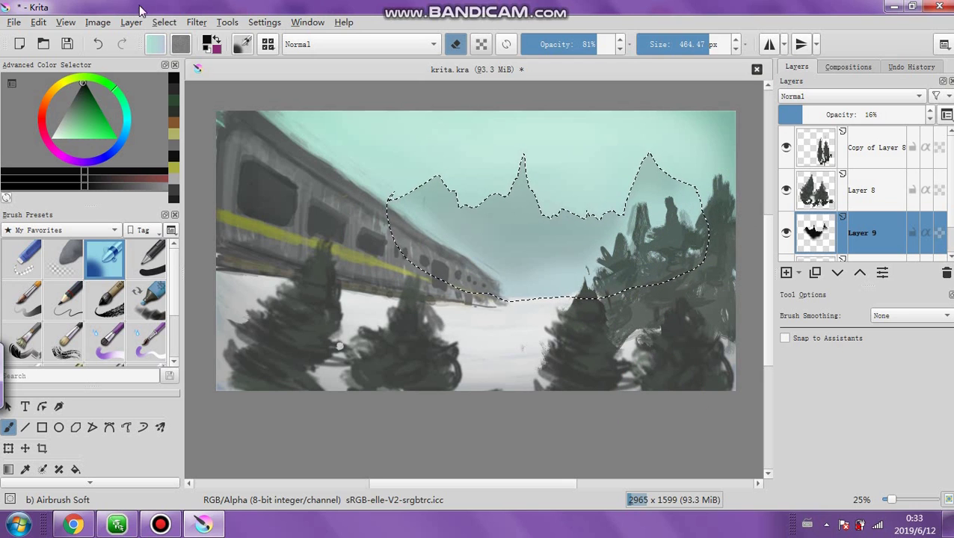
{"action": "left_click", "coordinate": [164, 22]}
{"action": "left_click", "coordinate": [177, 56]}
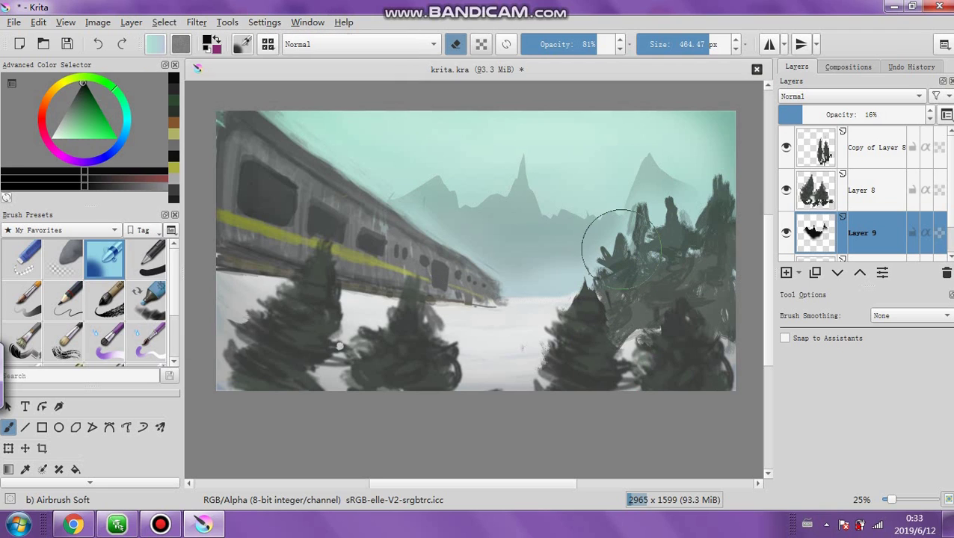
Apply an 18.52 px Gaussian Blur to the mountain layer and set its opacity to 8%
{"action": "left_click", "coordinate": [790, 118]}
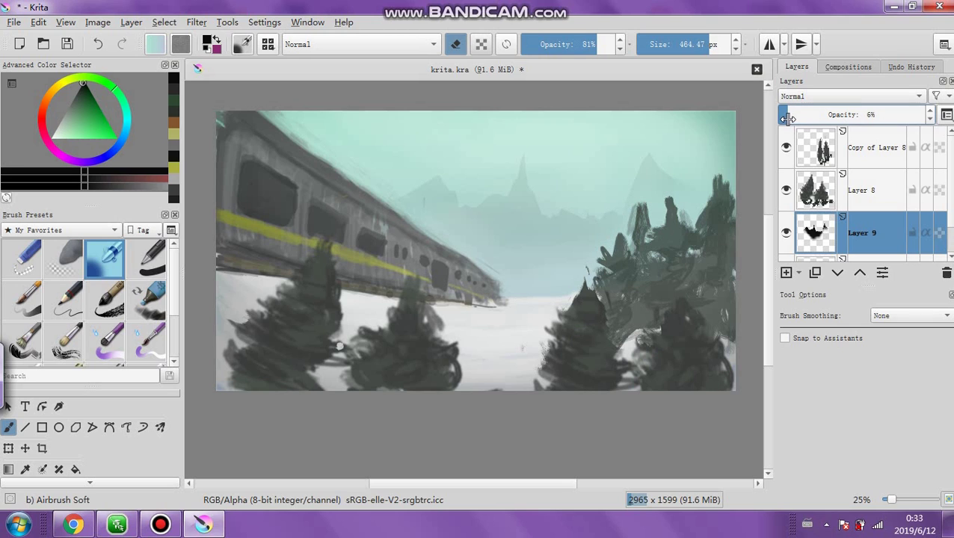
{"action": "left_click", "coordinate": [195, 22]}
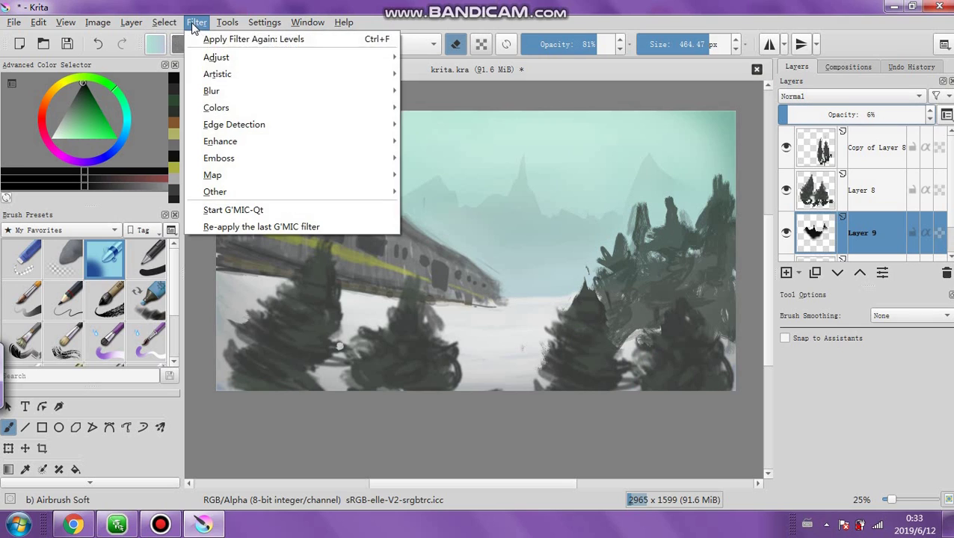
{"action": "left_click", "coordinate": [613, 193]}
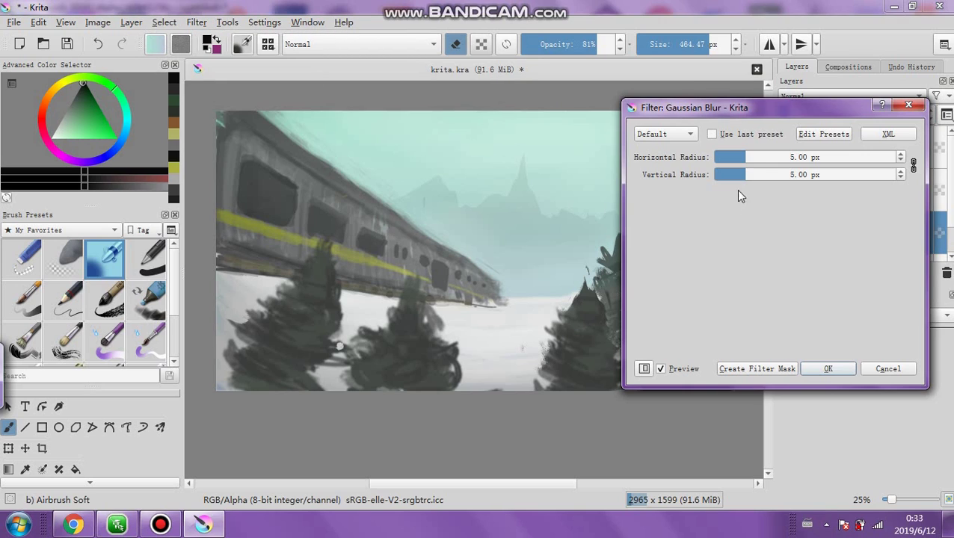
{"action": "left_click", "coordinate": [761, 157]}
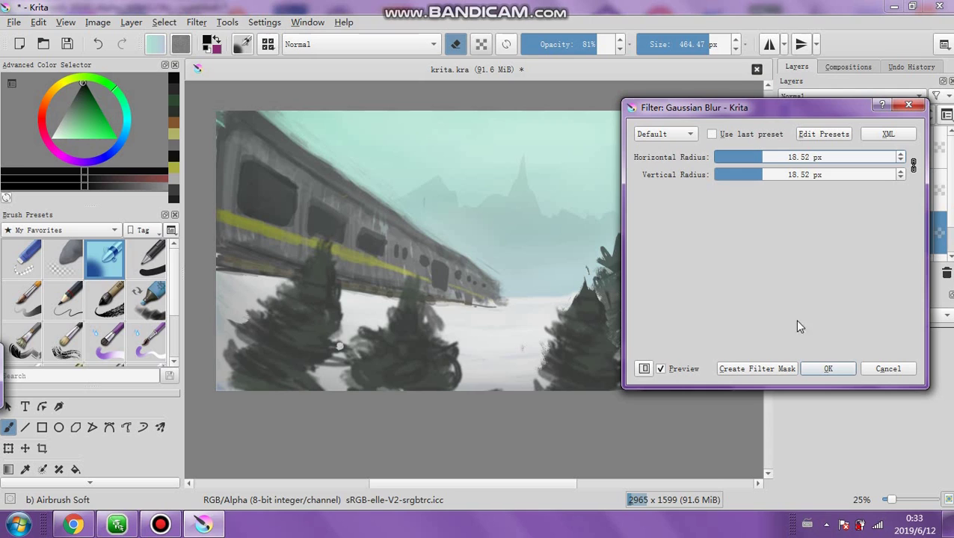
{"action": "left_click", "coordinate": [829, 370]}
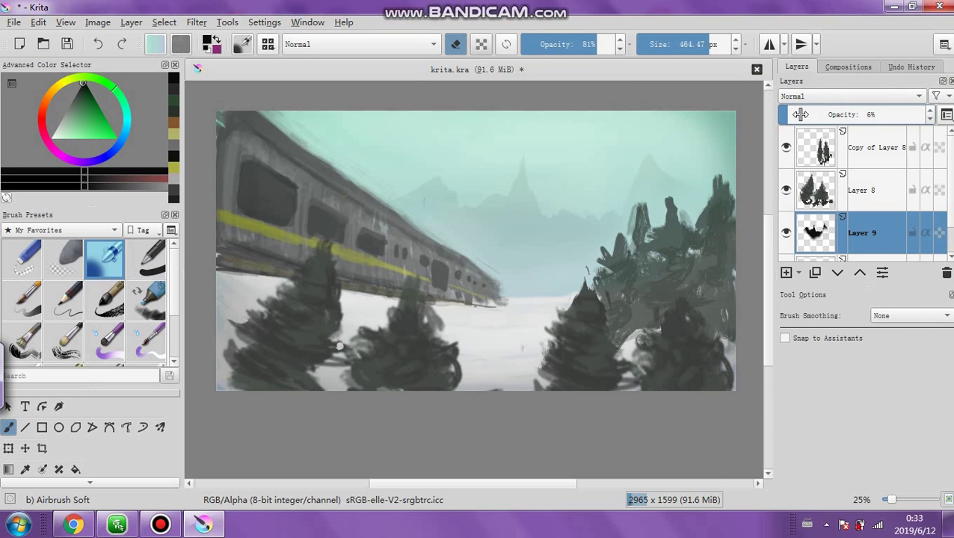
{"action": "left_click_drag", "start_coordinate": [797, 114], "coordinate": [791, 115]}
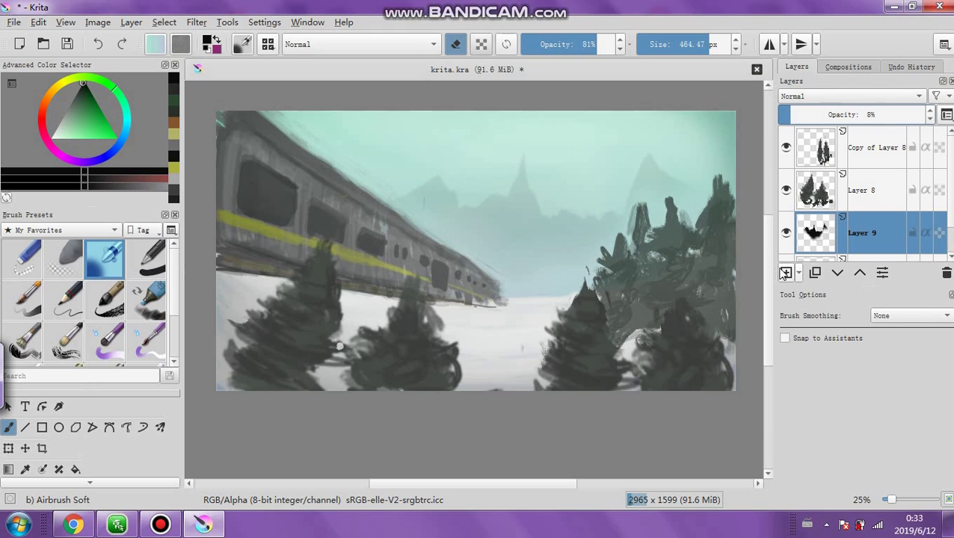
Add a layer at 14% opacity and airbrush white highlights on the distant mountains with a 53.14 px brush at 83% opacity, undoing the last stroke
{"action": "left_click", "coordinate": [786, 272]}
{"action": "left_click", "coordinate": [800, 114]}
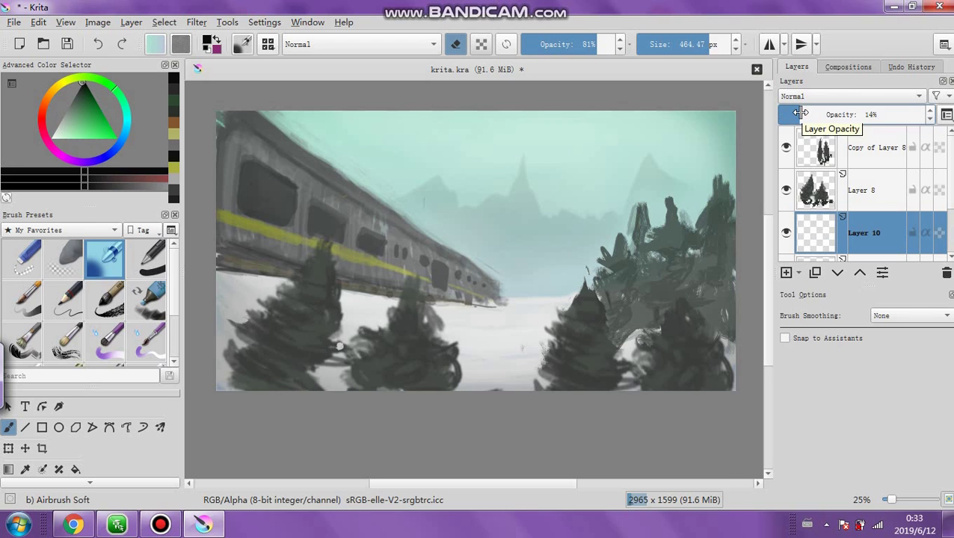
{"action": "left_click_drag", "start_coordinate": [86, 105], "coordinate": [51, 137]}
{"action": "left_click_drag", "start_coordinate": [284, 297], "coordinate": [237, 293]}
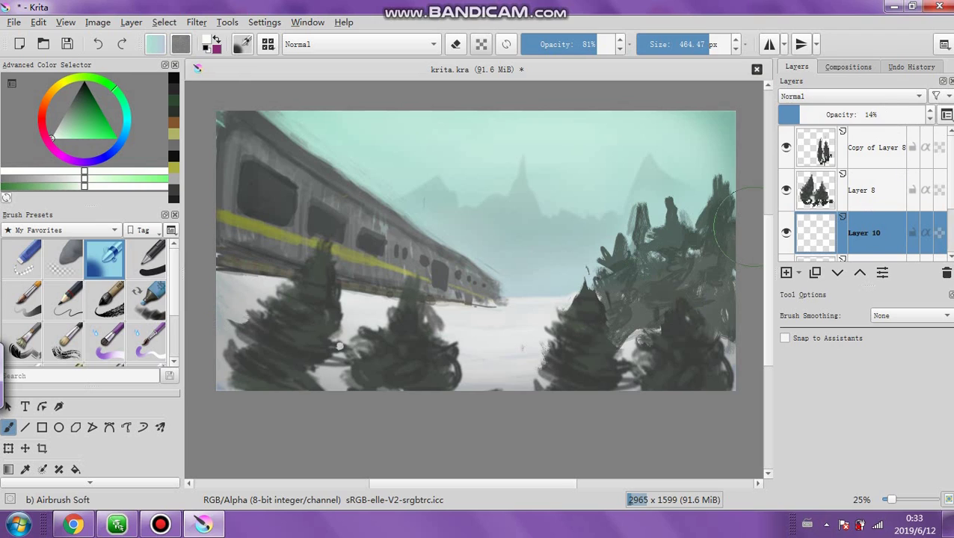
{"action": "left_click", "coordinate": [662, 44]}
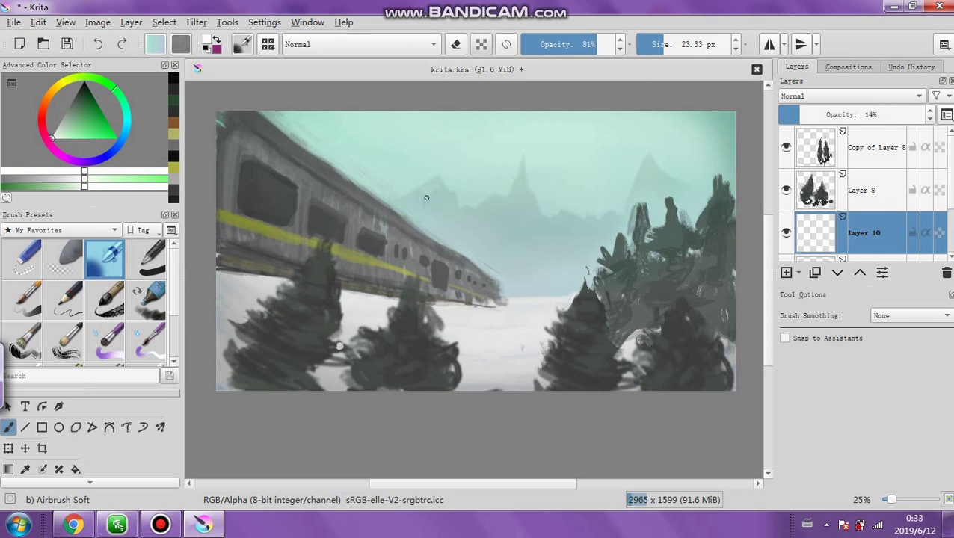
{"action": "left_click", "coordinate": [436, 191]}
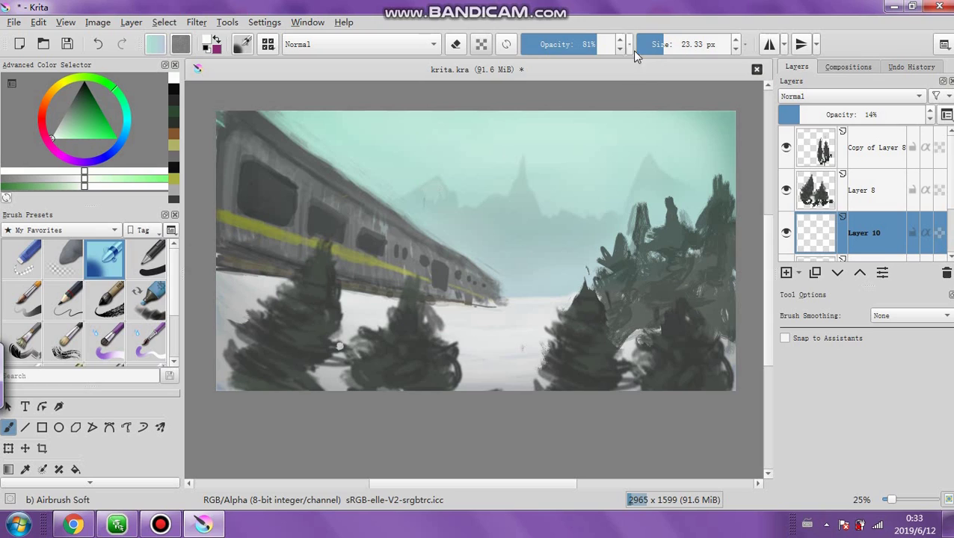
{"action": "left_click", "coordinate": [599, 45]}
{"action": "left_click", "coordinate": [672, 46]}
{"action": "key", "text": "ctrl+z"}
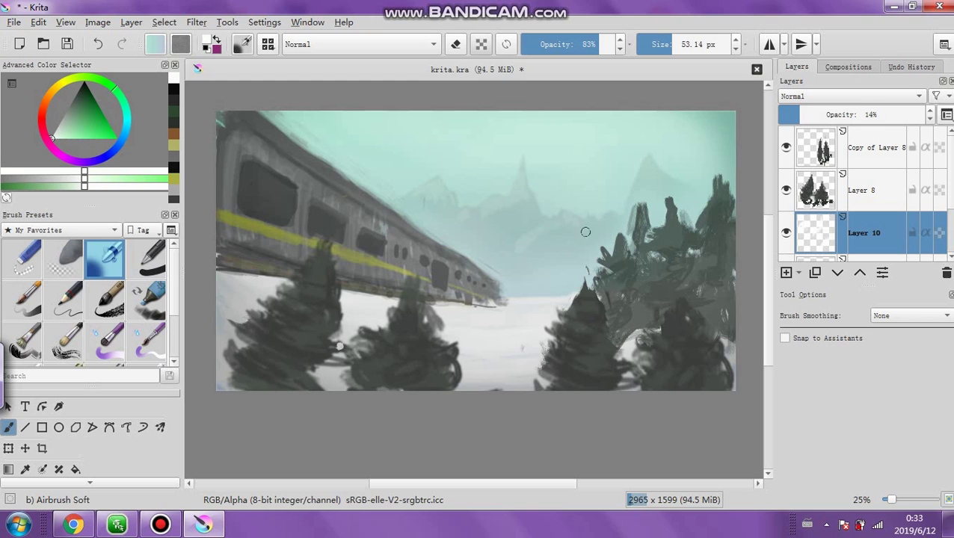
Flatten the painting into one layer and lightly erase along the right-hand mountain peak with the airbrush at 18% opacity
{"action": "key", "text": "ctrl+shift+e"}
{"action": "key", "text": "e"}
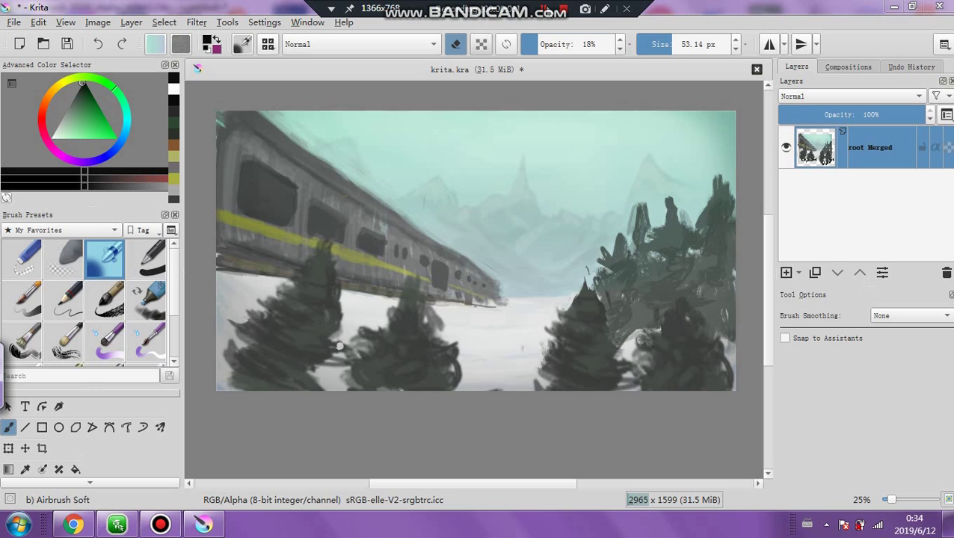
{"action": "left_click_drag", "start_coordinate": [648, 158], "coordinate": [656, 173]}
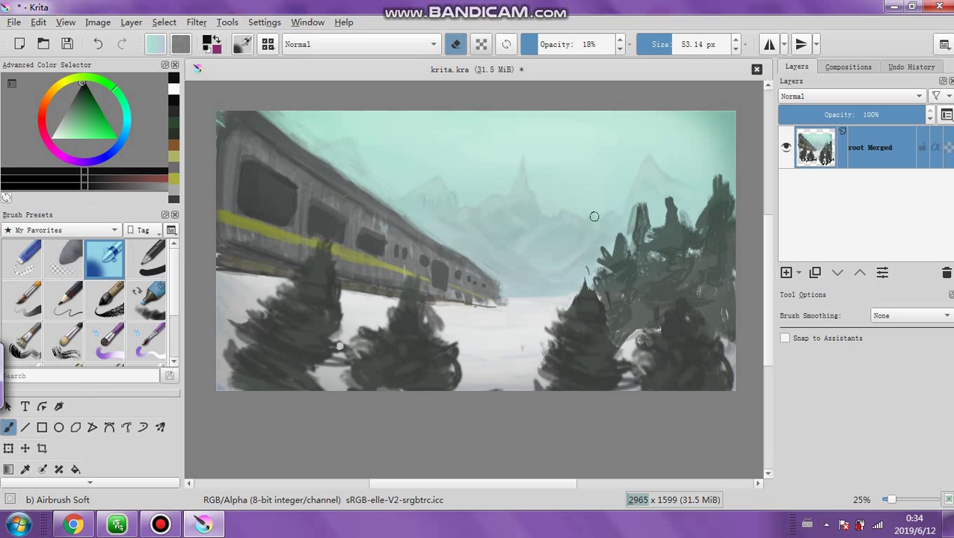
Add a layer at 40% opacity and airbrush a thin white highlight on the train's roof with a 0.57 px brush at 100% opacity
{"action": "left_click_drag", "start_coordinate": [100, 126], "coordinate": [34, 140]}
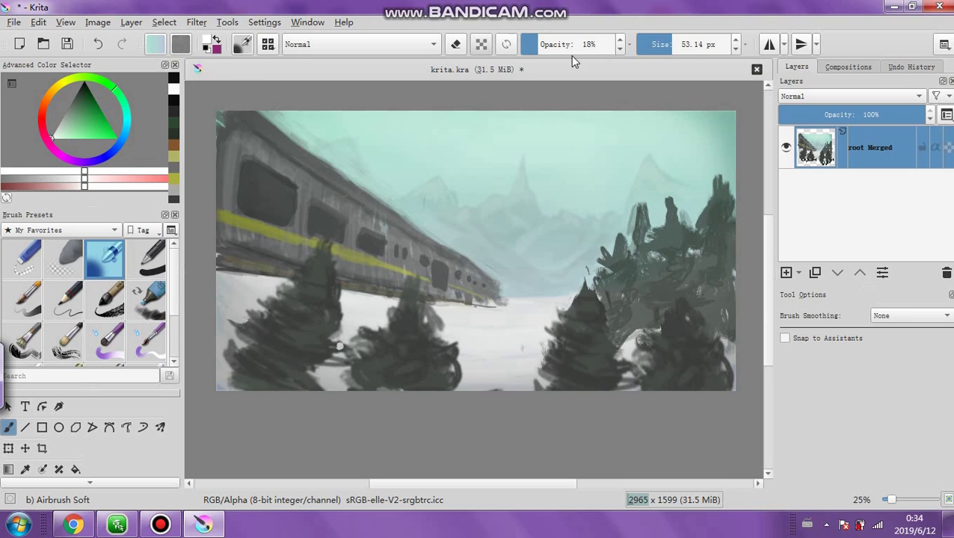
{"action": "left_click", "coordinate": [786, 273]}
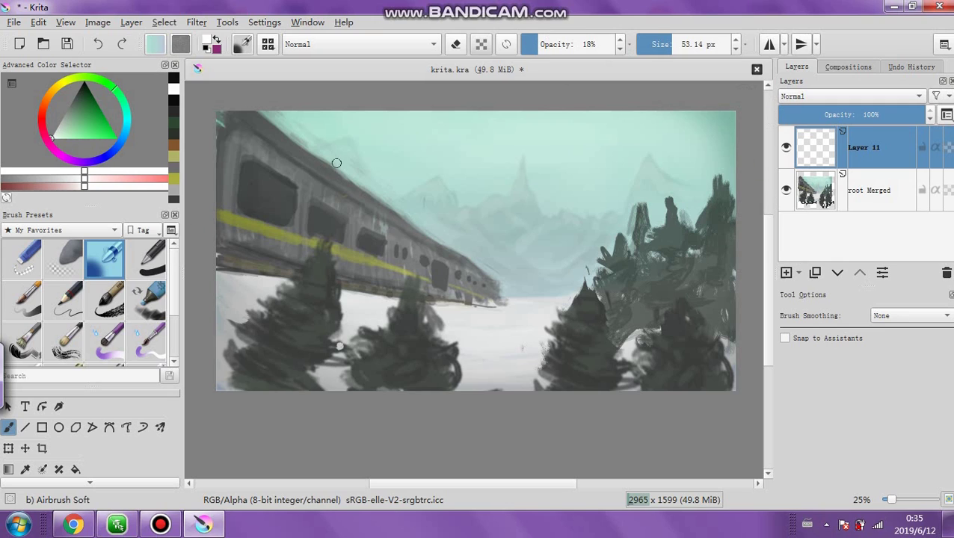
{"action": "left_click", "coordinate": [643, 49]}
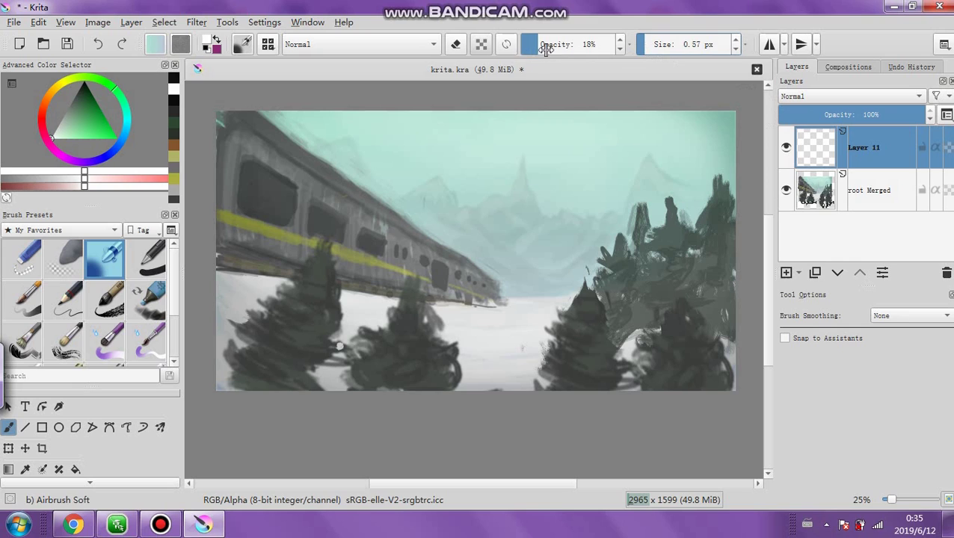
{"action": "left_click_drag", "start_coordinate": [546, 48], "coordinate": [635, 48]}
{"action": "left_click", "coordinate": [833, 108]}
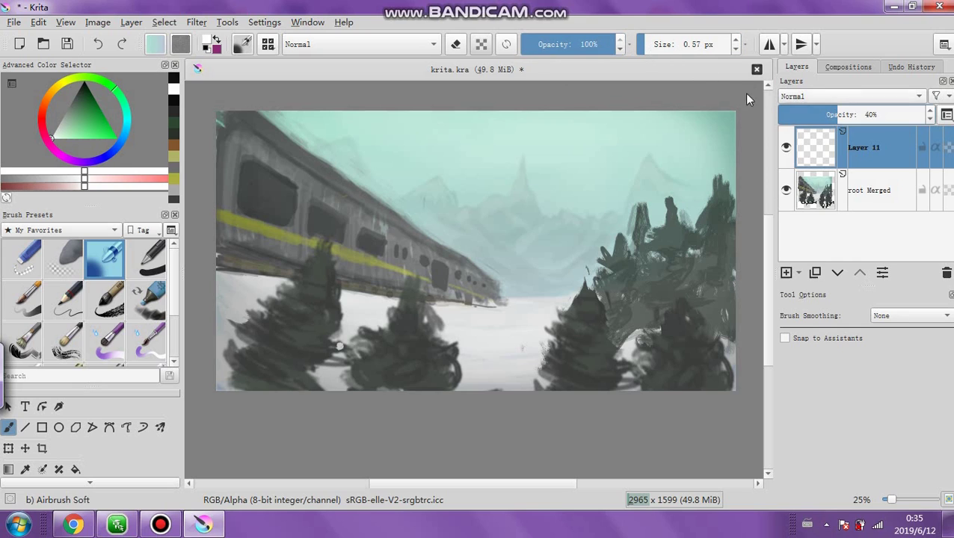
{"action": "left_click_drag", "start_coordinate": [256, 116], "coordinate": [264, 125]}
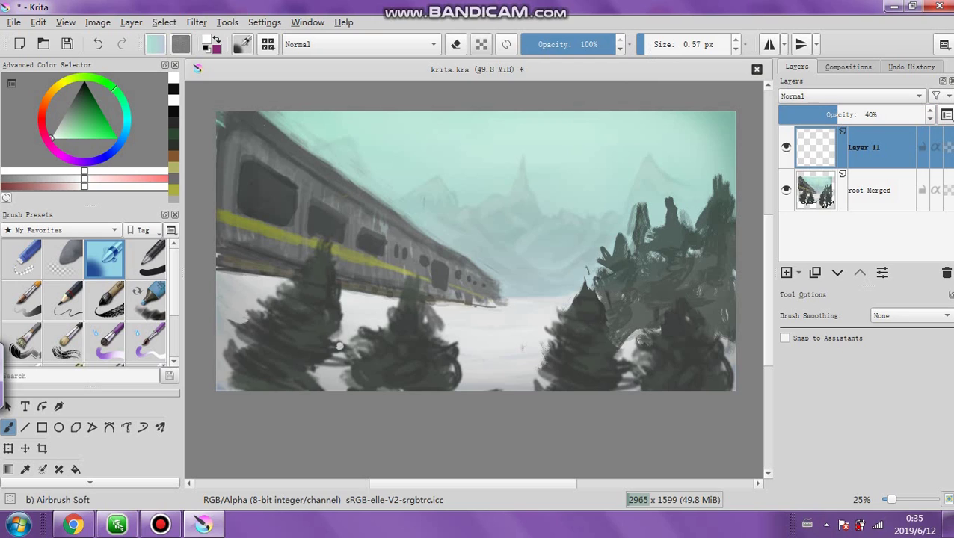
Set the highlight layer's opacity to 67% and paint a white stroke on the train's roof with a 4.53 px brush
{"action": "left_click", "coordinate": [876, 115]}
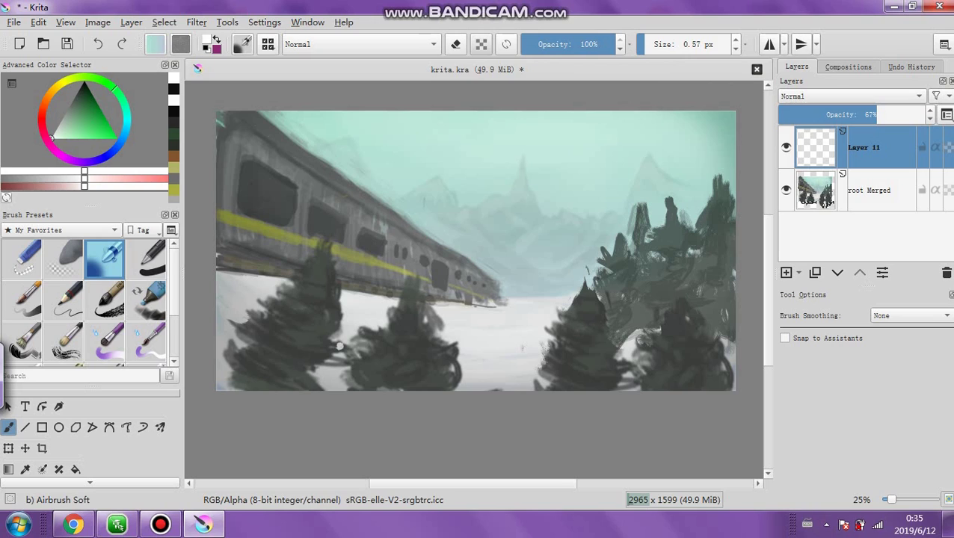
{"action": "left_click", "coordinate": [652, 46]}
{"action": "left_click_drag", "start_coordinate": [256, 121], "coordinate": [263, 125]}
Airbrush more white highlights on the train at brush sizes from 3.94 to 23.33 px, and set the layer's opacity to 25%
{"action": "left_click", "coordinate": [662, 44]}
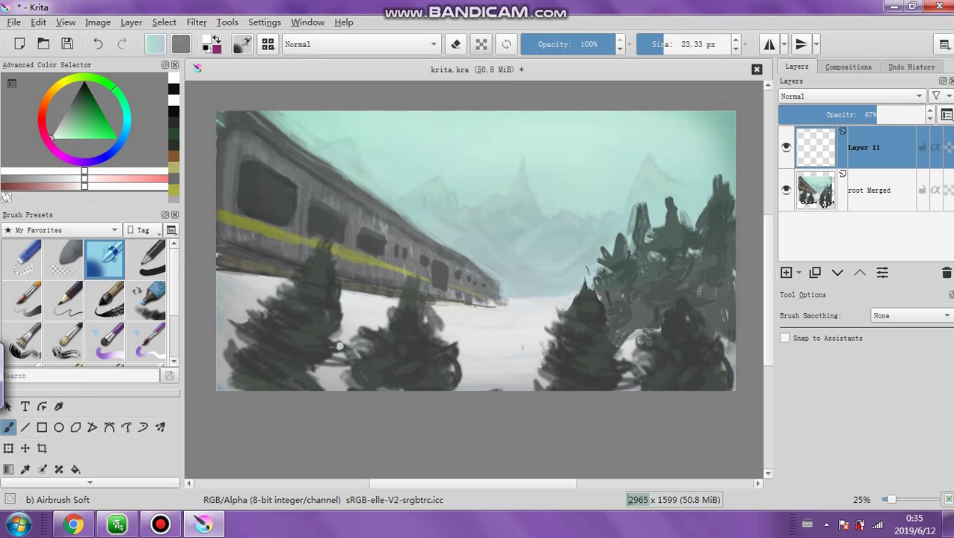
{"action": "left_click", "coordinate": [652, 45]}
{"action": "left_click_drag", "start_coordinate": [651, 45], "coordinate": [624, 49]}
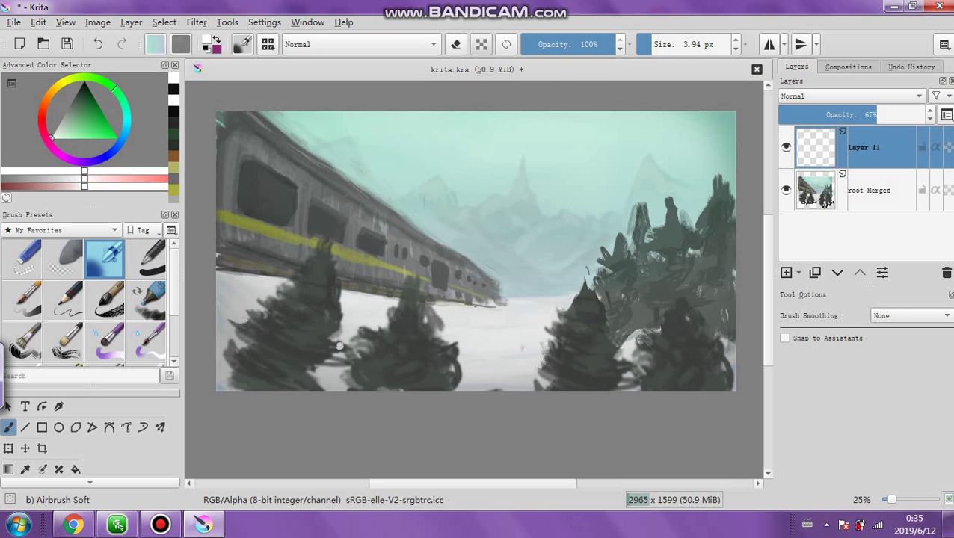
{"action": "left_click", "coordinate": [661, 45]}
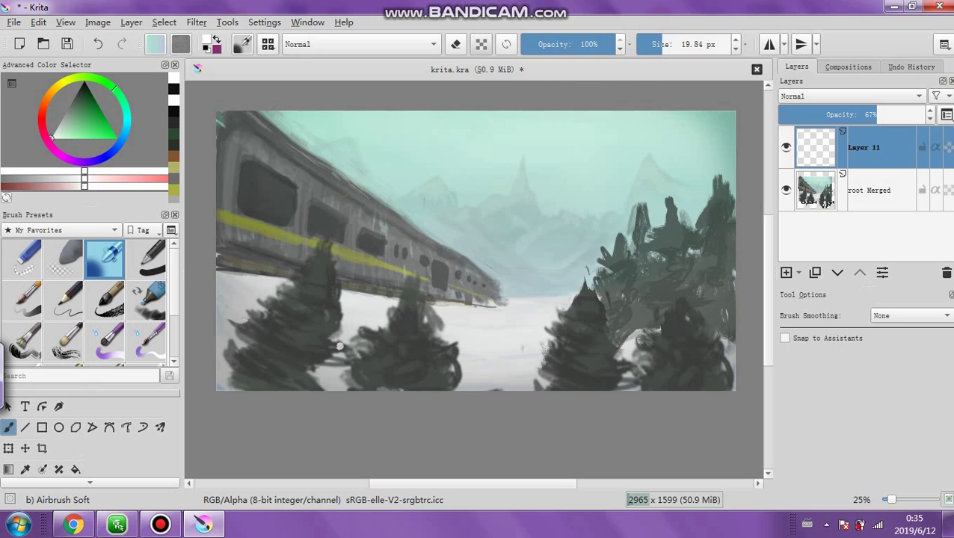
{"action": "left_click_drag", "start_coordinate": [660, 45], "coordinate": [651, 44]}
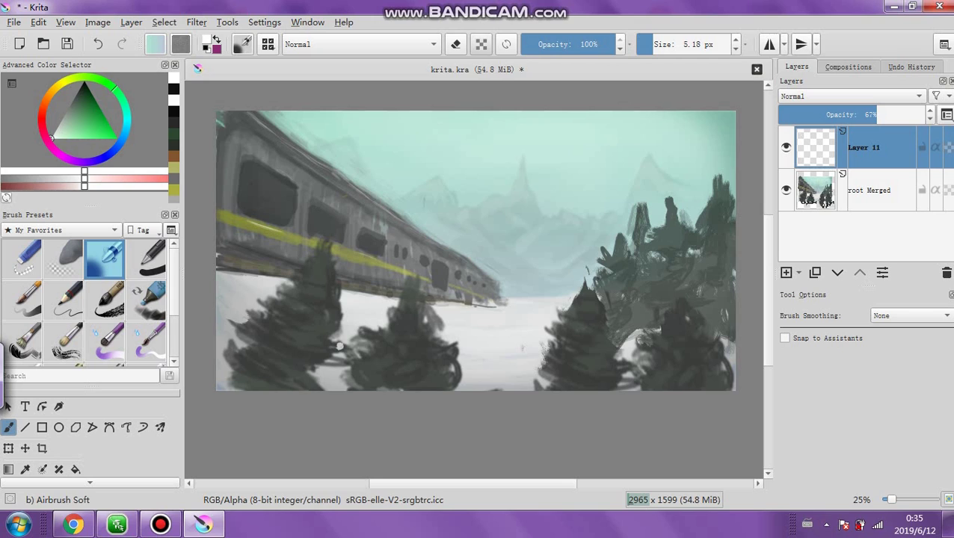
{"action": "left_click_drag", "start_coordinate": [830, 114], "coordinate": [816, 112]}
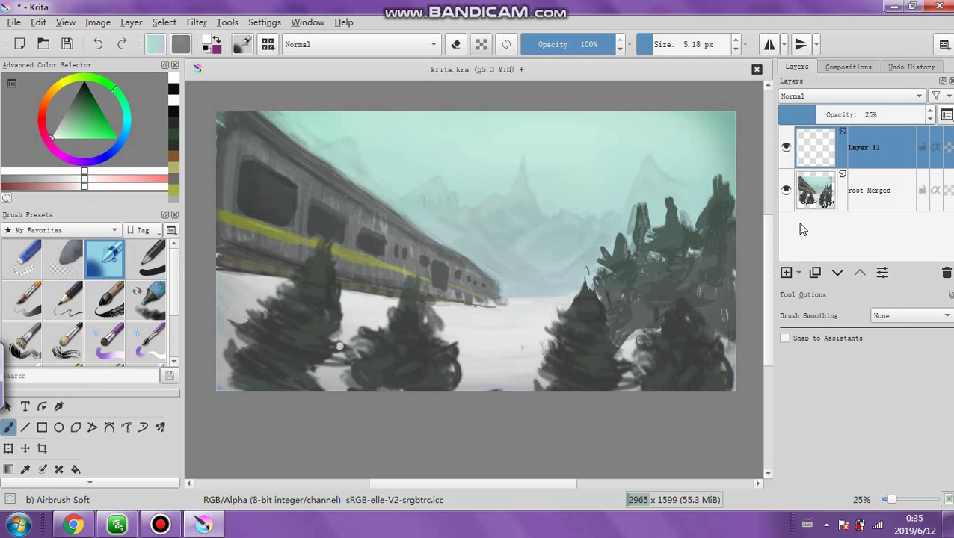
Add another white highlight layer at 43% opacity, flatten the painting and duplicate the merged layer
{"action": "left_click", "coordinate": [786, 272]}
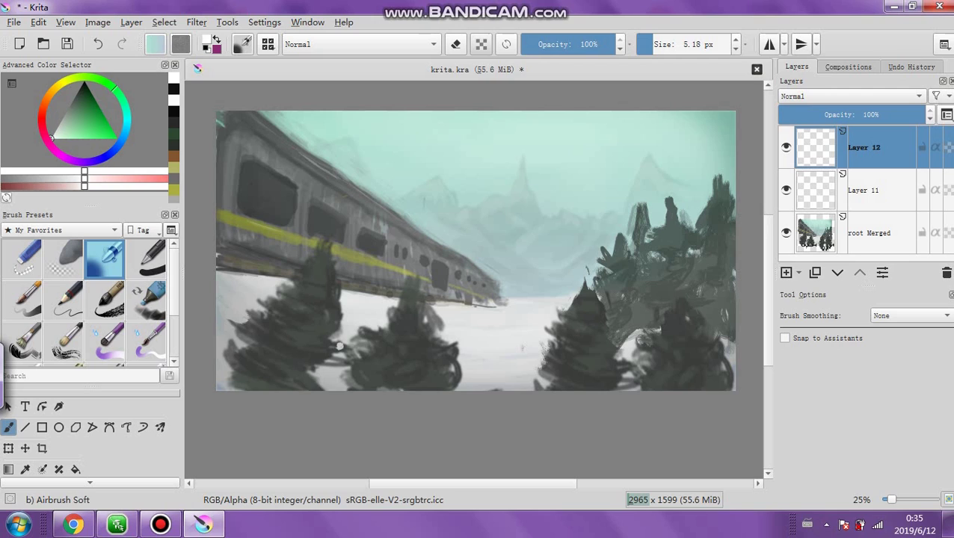
{"action": "left_click_drag", "start_coordinate": [836, 113], "coordinate": [830, 116]}
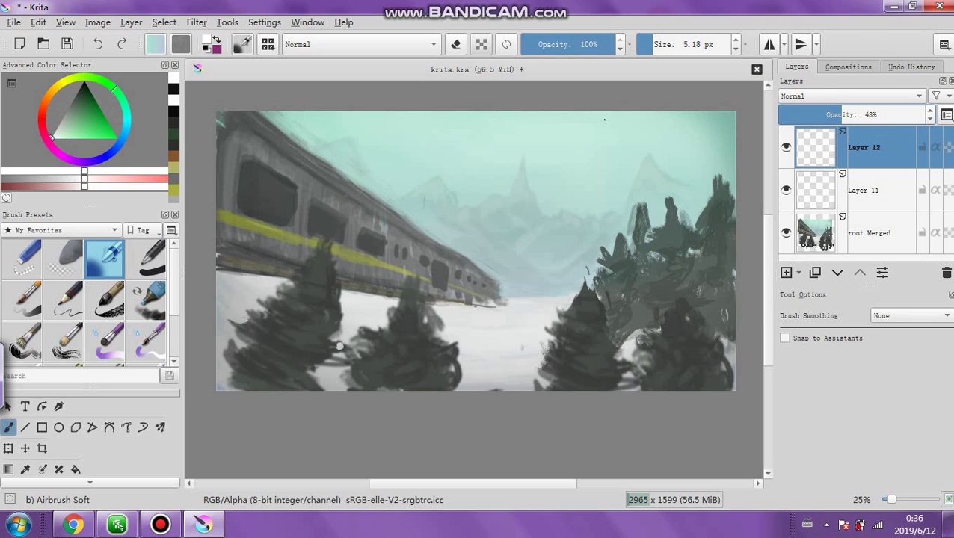
{"action": "right_click", "coordinate": [865, 155]}
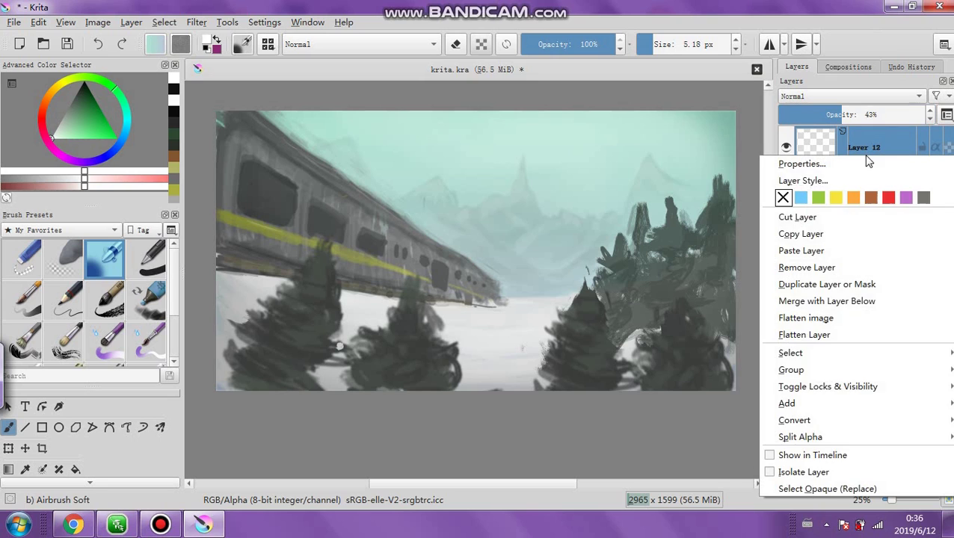
{"action": "left_click", "coordinate": [839, 334]}
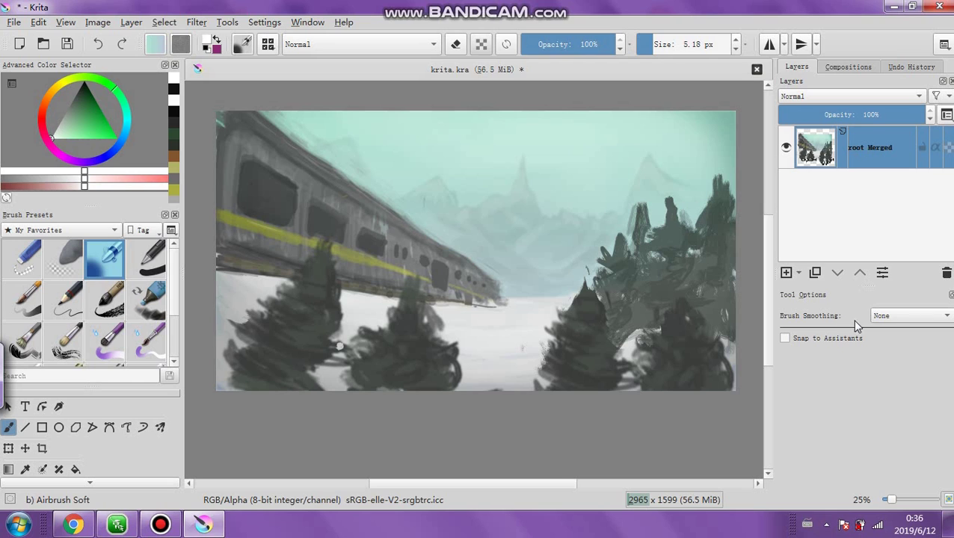
Darken the duplicated painting layer with the Levels filter by setting the output white level to 219
{"action": "left_click", "coordinate": [196, 23]}
{"action": "mouse_move", "coordinate": [315, 58]}
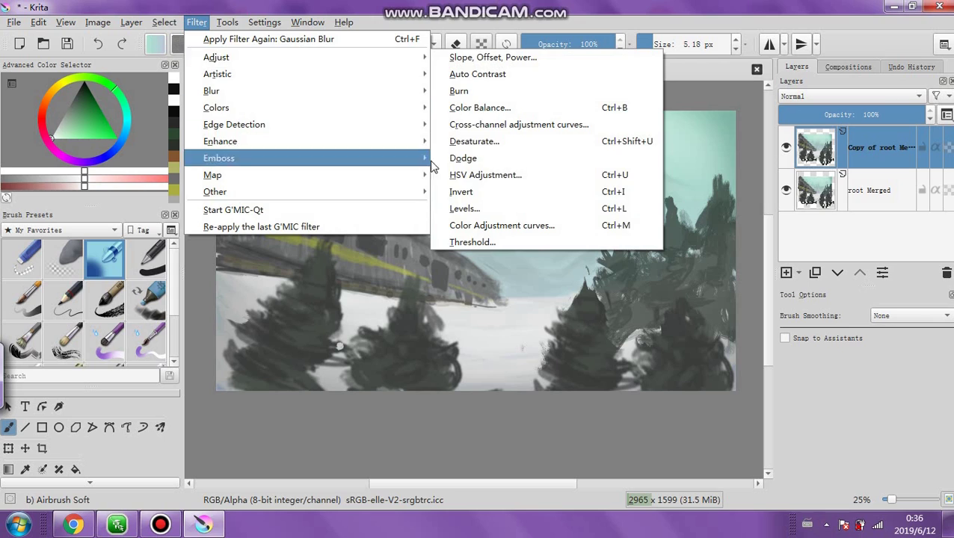
{"action": "left_click", "coordinate": [522, 207]}
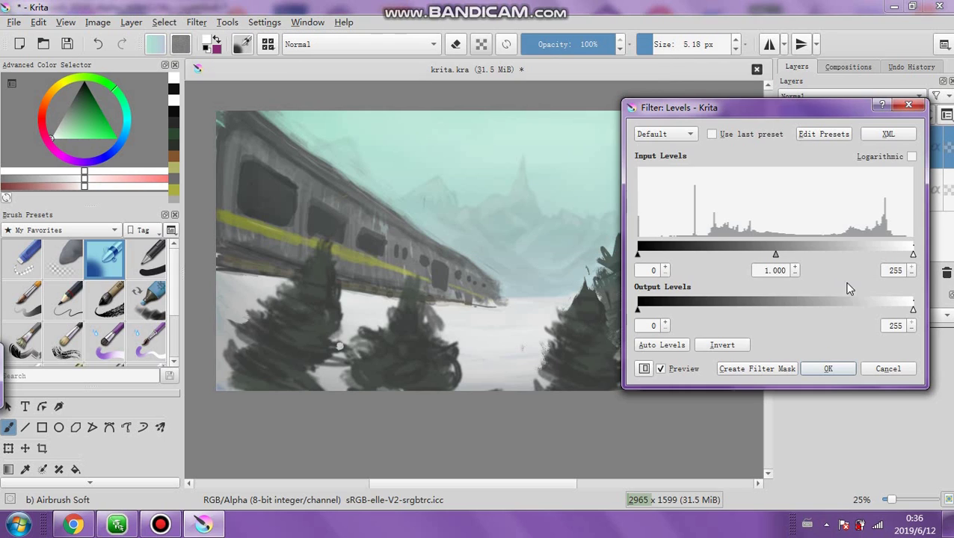
{"action": "left_click_drag", "start_coordinate": [908, 311], "coordinate": [882, 312]}
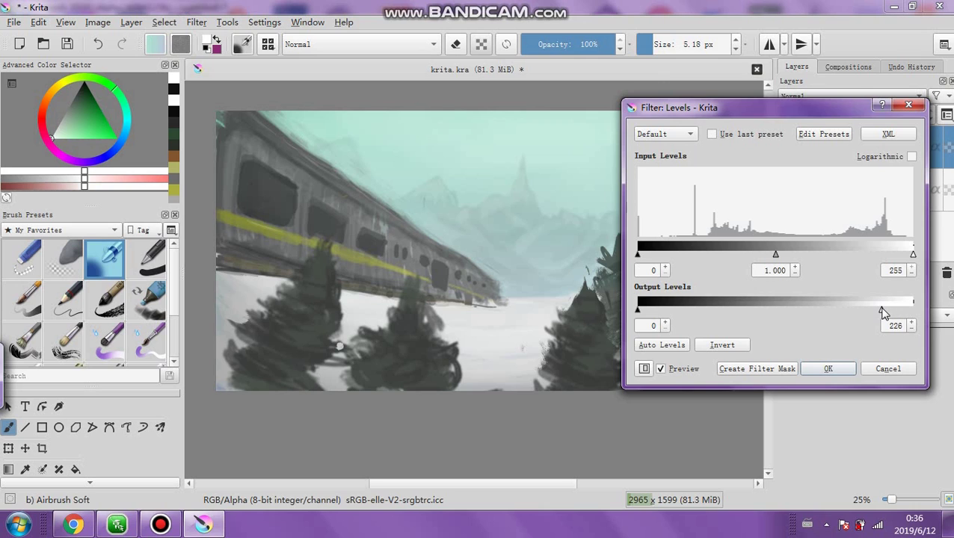
{"action": "left_click", "coordinate": [836, 371]}
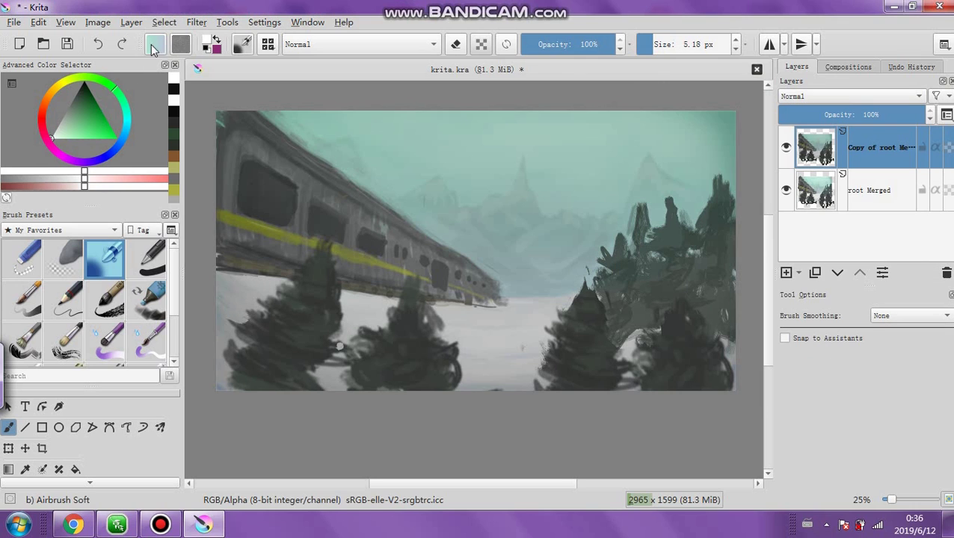
Erase the middle of the darkened copy with the airbrush at 1,000 px, using 24% and 54% opacity, to leave a vignette
{"action": "left_click", "coordinate": [458, 44]}
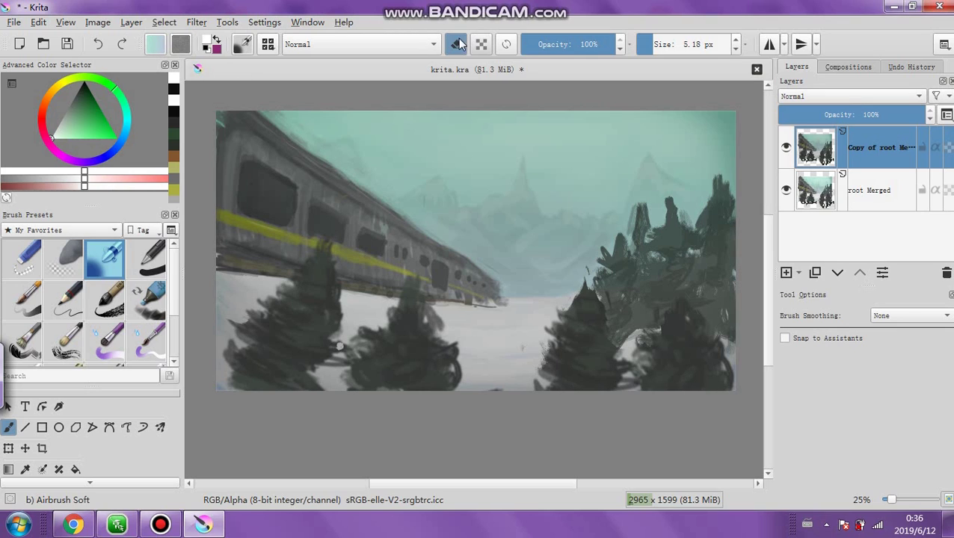
{"action": "left_click_drag", "start_coordinate": [663, 49], "coordinate": [733, 51]}
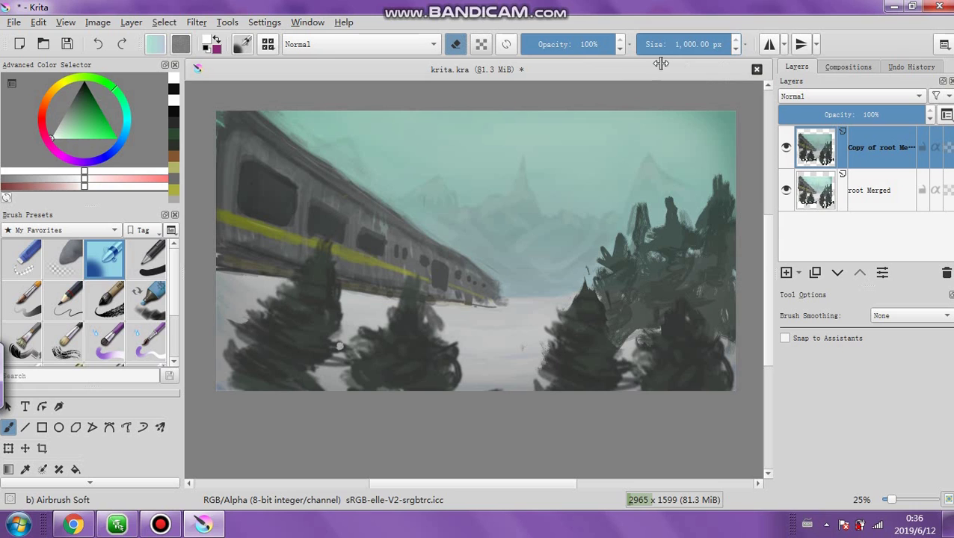
{"action": "left_click", "coordinate": [545, 51]}
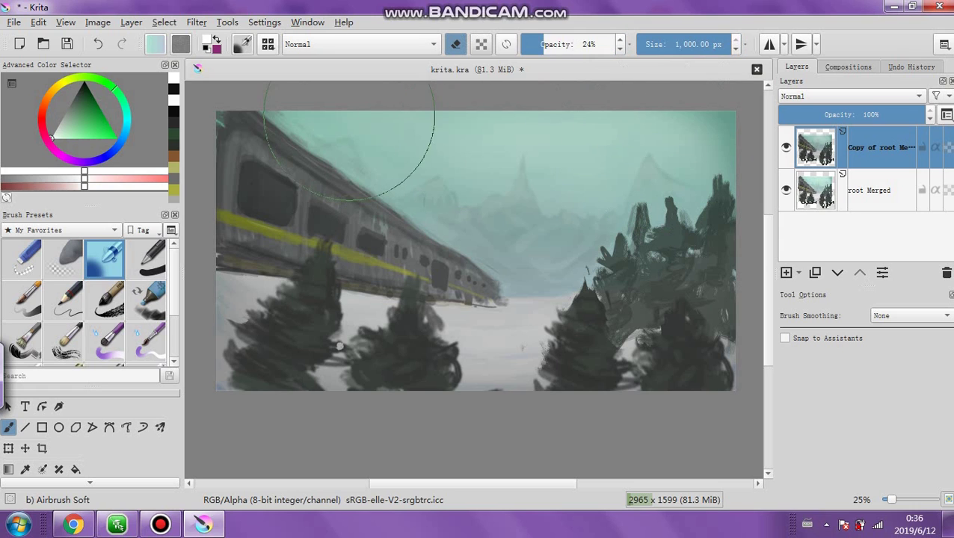
{"action": "mouse_move", "coordinate": [529, 267]}
{"action": "left_mouse_down"}
{"action": "mouse_move", "coordinate": [491, 302]}
{"action": "mouse_move", "coordinate": [358, 230]}
{"action": "left_mouse_up"}
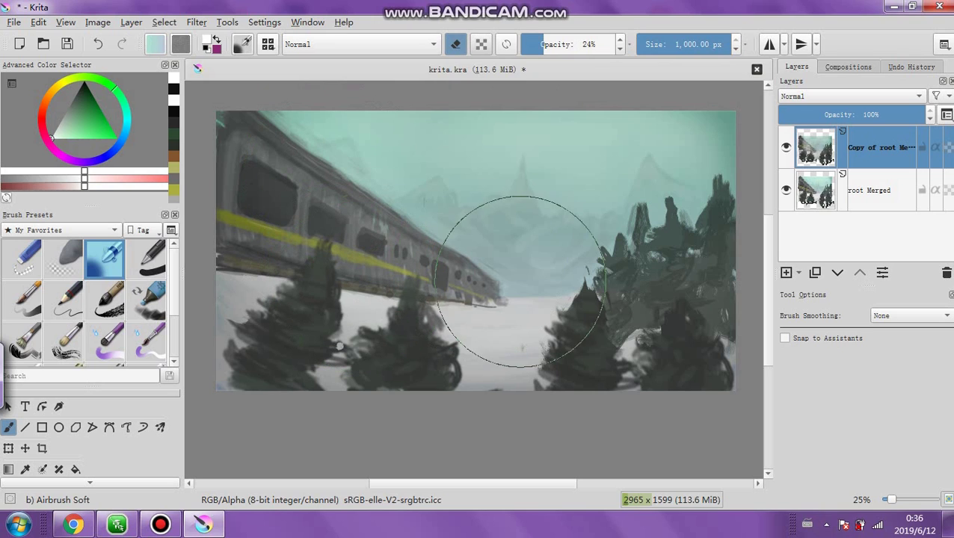
{"action": "left_click", "coordinate": [572, 46]}
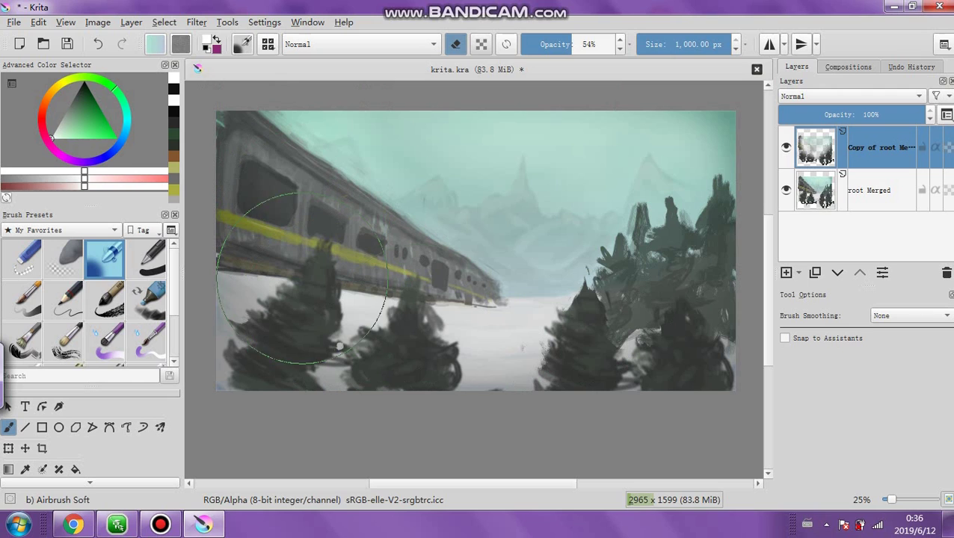
{"action": "mouse_move", "coordinate": [494, 338]}
{"action": "left_mouse_down"}
{"action": "mouse_move", "coordinate": [597, 320]}
{"action": "mouse_move", "coordinate": [634, 300]}
{"action": "mouse_move", "coordinate": [663, 231]}
{"action": "mouse_move", "coordinate": [646, 183]}
{"action": "mouse_move", "coordinate": [655, 145]}
{"action": "left_mouse_up"}
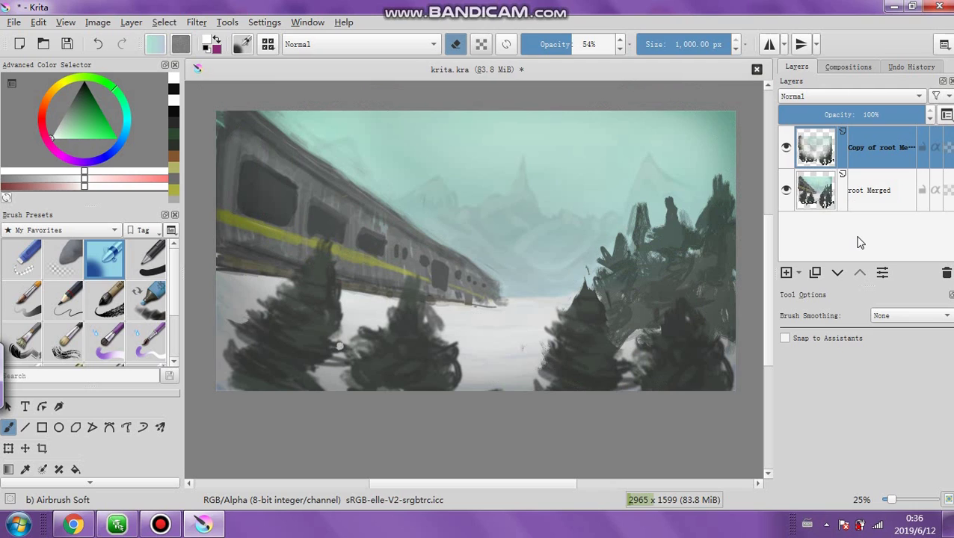
Add a layer and airbrush a small pale sun in the sky with a 41.38 px brush at 100% opacity
{"action": "left_click", "coordinate": [787, 273]}
{"action": "left_click_drag", "start_coordinate": [183, 108], "coordinate": [223, 108]}
{"action": "left_click_drag", "start_coordinate": [574, 42], "coordinate": [658, 36]}
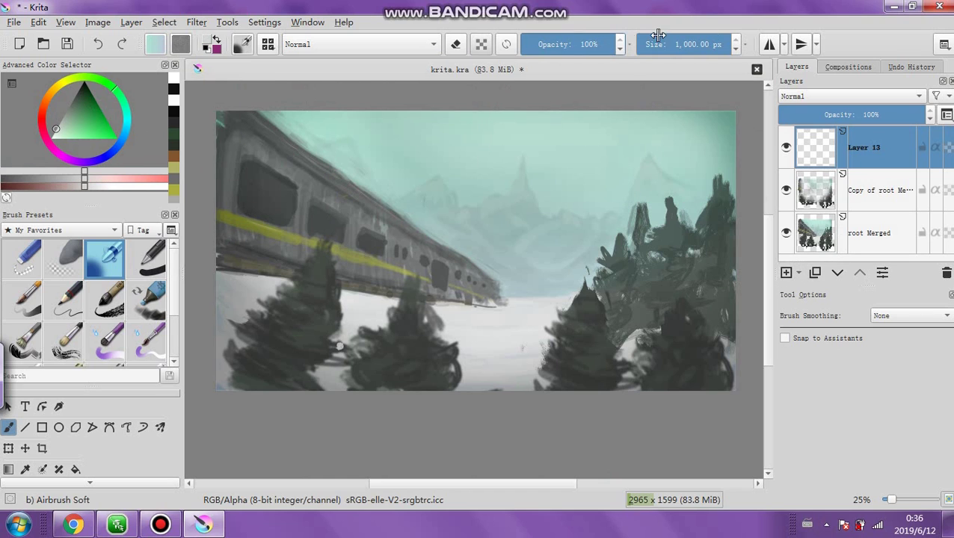
{"action": "left_click", "coordinate": [671, 44]}
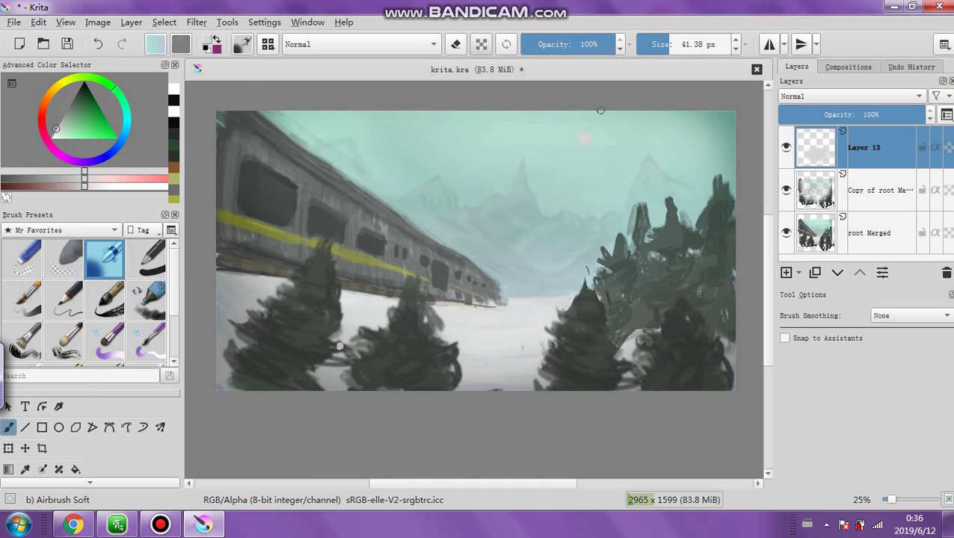
Add a layer beneath the sun and airbrush a light yellow-green glow around it with a 565.75 px brush at 10% opacity
{"action": "left_click", "coordinate": [786, 272]}
{"action": "left_click_drag", "start_coordinate": [867, 153], "coordinate": [860, 208]}
{"action": "left_click", "coordinate": [68, 81]}
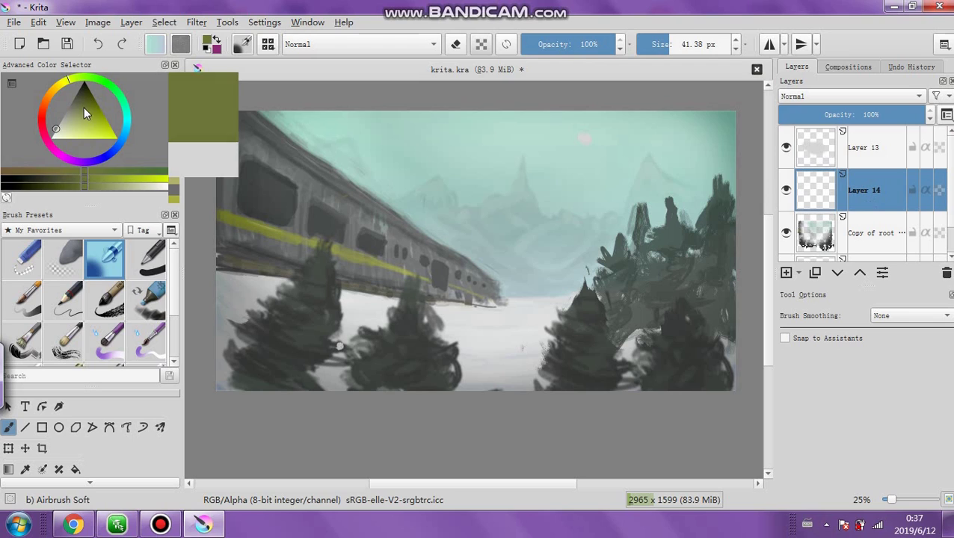
{"action": "left_click_drag", "start_coordinate": [86, 106], "coordinate": [85, 131]}
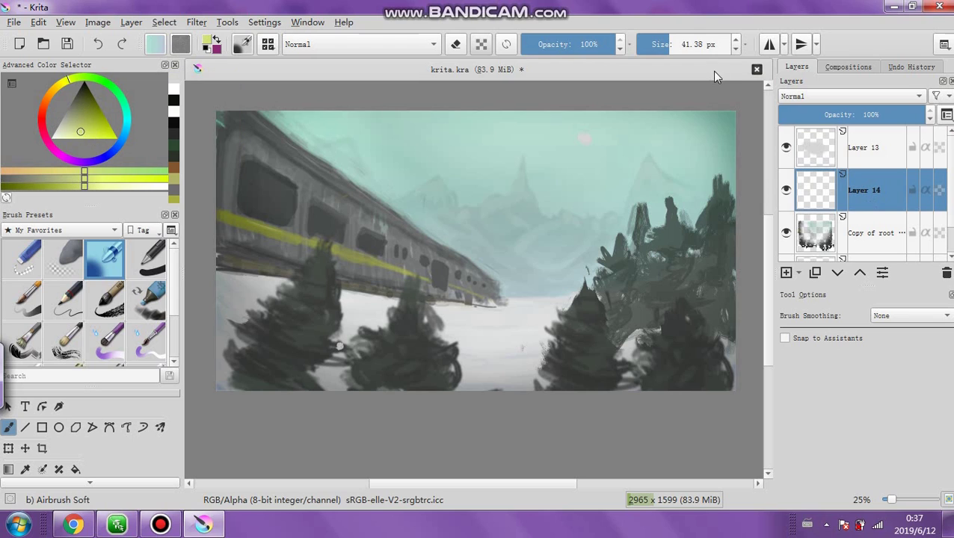
{"action": "left_click", "coordinate": [716, 44]}
{"action": "left_click", "coordinate": [531, 44]}
{"action": "left_click_drag", "start_coordinate": [586, 143], "coordinate": [590, 140]}
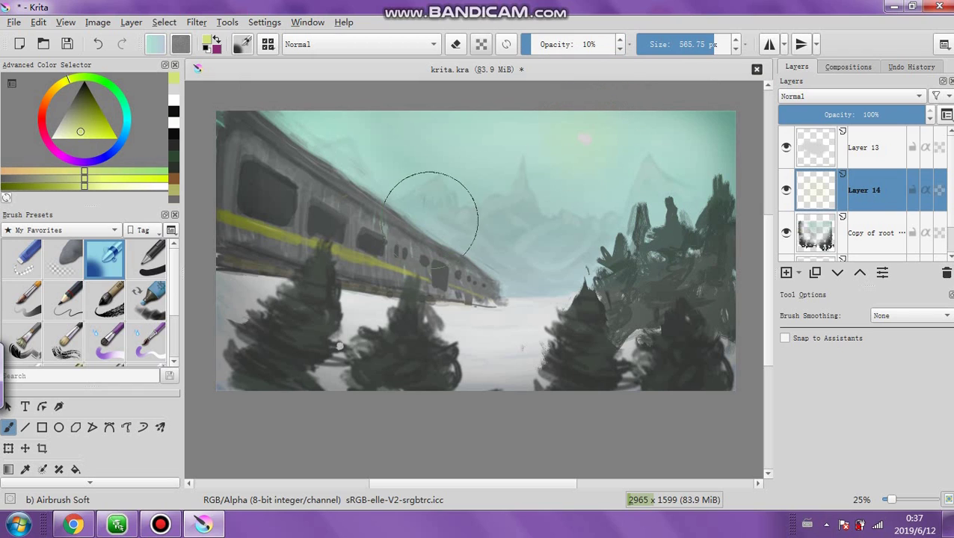
Add a layer above the sun layer with 4% opacity and the Hard Light blending mode
{"action": "left_click", "coordinate": [866, 155]}
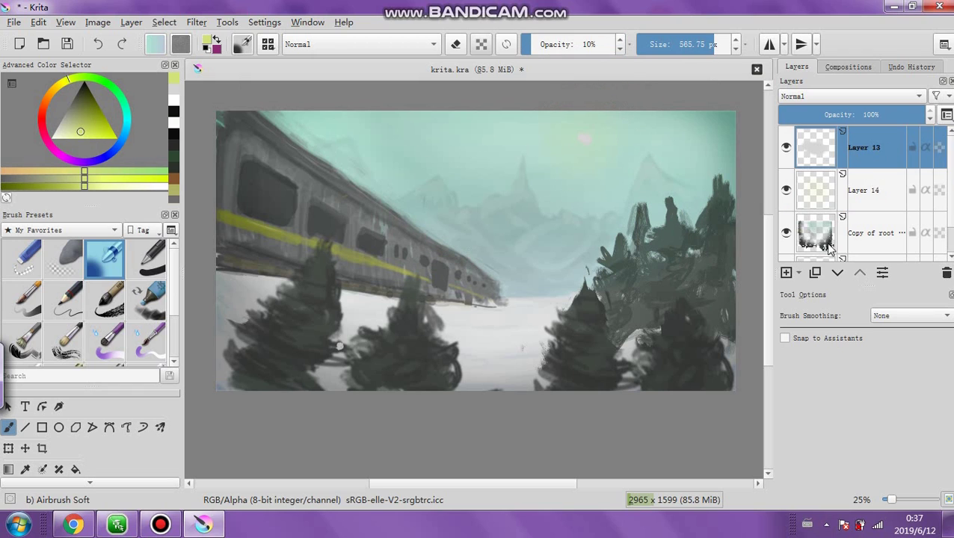
{"action": "left_click", "coordinate": [786, 272]}
{"action": "left_click", "coordinate": [785, 113]}
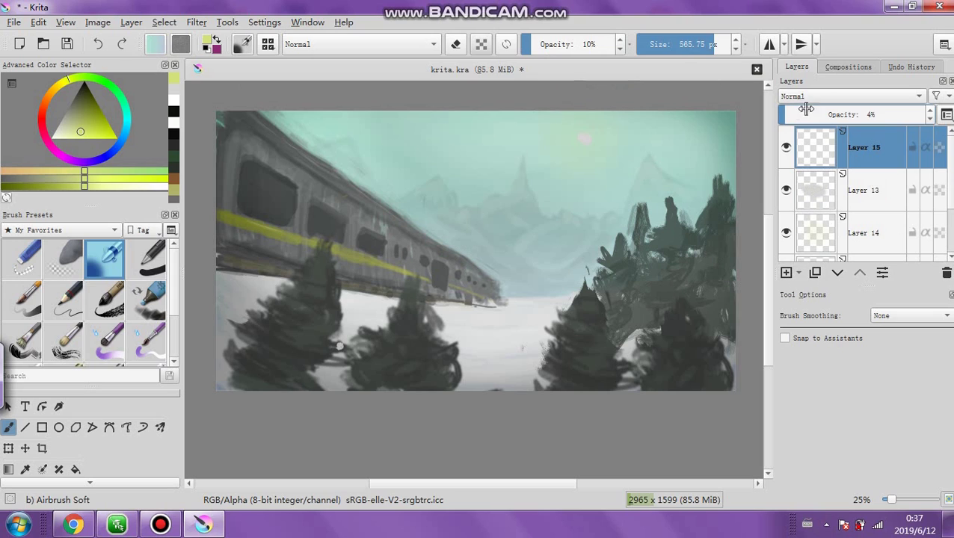
{"action": "left_click", "coordinate": [822, 97]}
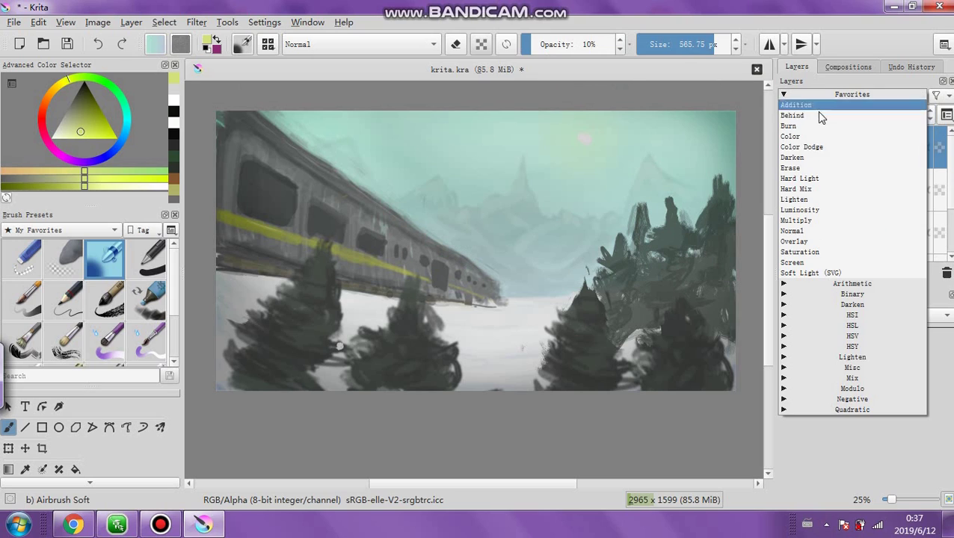
{"action": "left_click", "coordinate": [823, 179]}
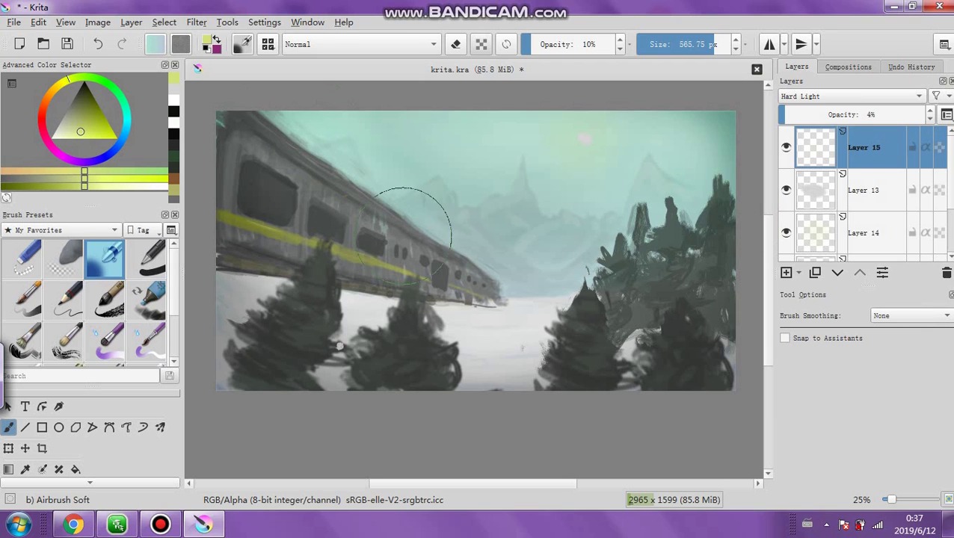
Airbrush a yellow-green tint over the train and firs at 54% brush opacity, and set the Hard Light layer's opacity to 21%
{"action": "left_click_drag", "start_coordinate": [813, 115], "coordinate": [889, 116]}
{"action": "left_click_drag", "start_coordinate": [538, 44], "coordinate": [572, 45]}
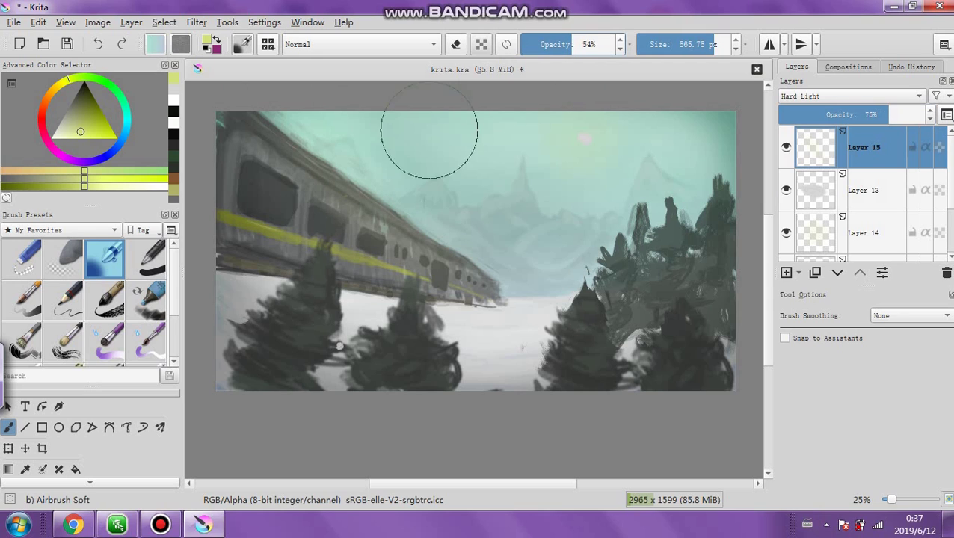
{"action": "mouse_move", "coordinate": [297, 130]}
{"action": "left_mouse_down"}
{"action": "mouse_move", "coordinate": [389, 214]}
{"action": "mouse_move", "coordinate": [468, 253]}
{"action": "left_mouse_up"}
{"action": "left_click", "coordinate": [840, 112]}
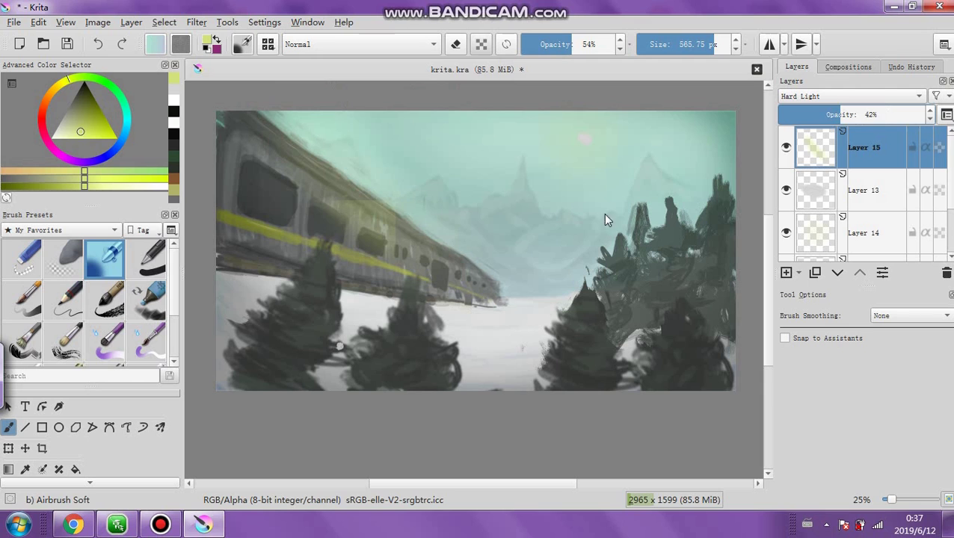
{"action": "left_click_drag", "start_coordinate": [643, 262], "coordinate": [656, 162]}
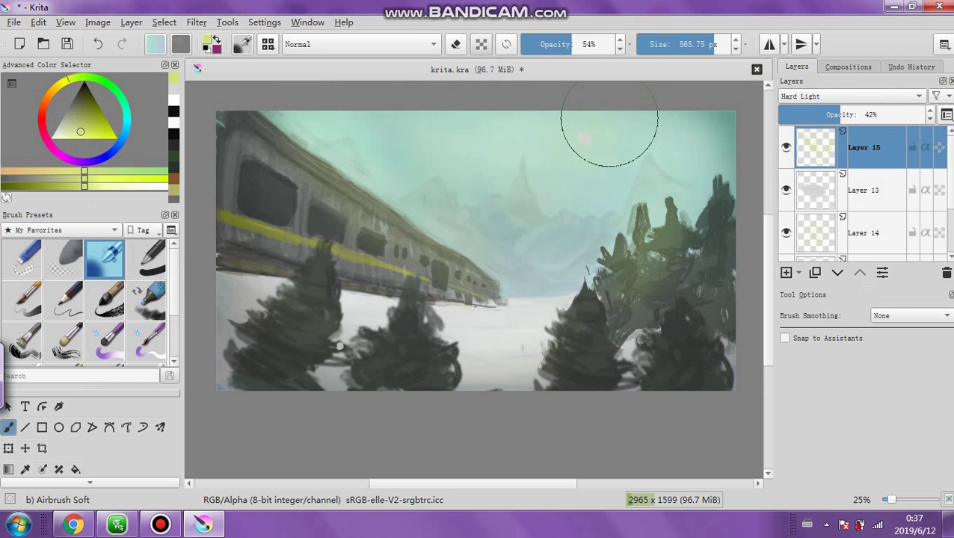
{"action": "left_click_drag", "start_coordinate": [607, 352], "coordinate": [624, 392]}
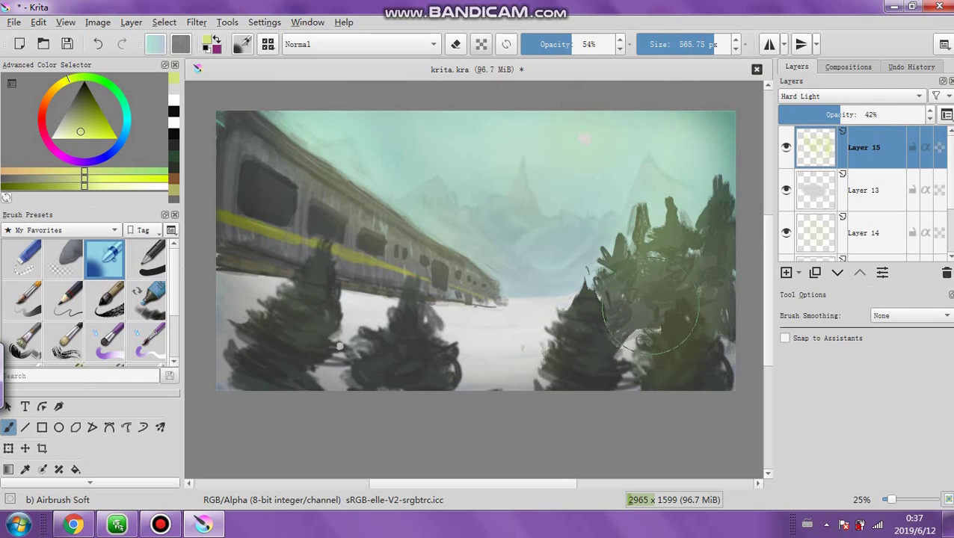
{"action": "mouse_move", "coordinate": [258, 340]}
{"action": "left_mouse_down"}
{"action": "mouse_move", "coordinate": [288, 326]}
{"action": "mouse_move", "coordinate": [396, 321]}
{"action": "left_mouse_up"}
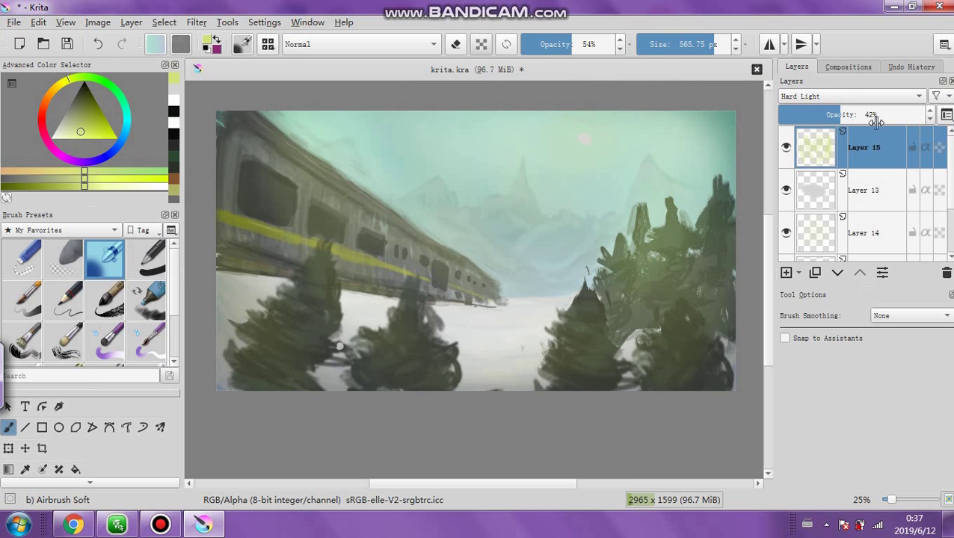
{"action": "left_click", "coordinate": [808, 112]}
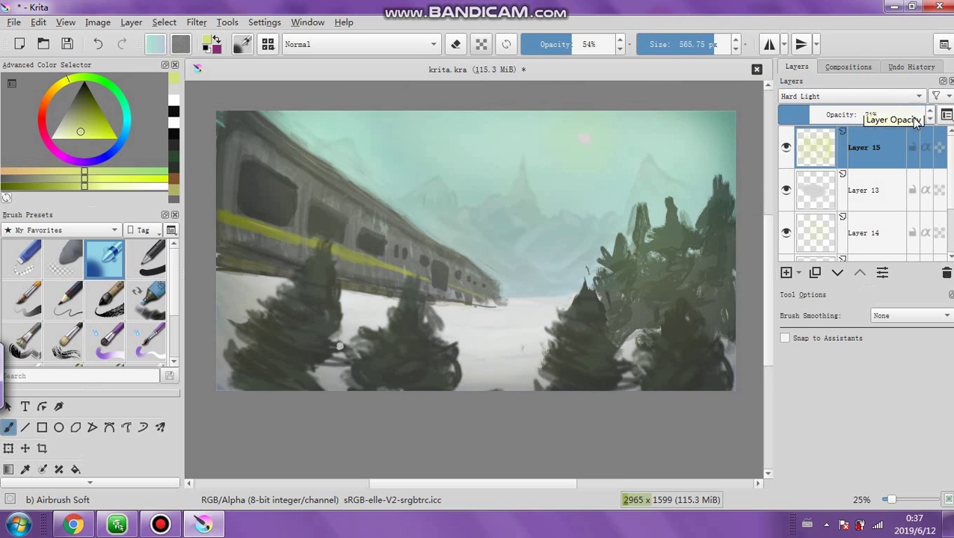
Flatten the image and apply a Gaussian Blur with a 5 px horizontal and vertical radius
{"action": "right_click", "coordinate": [887, 155]}
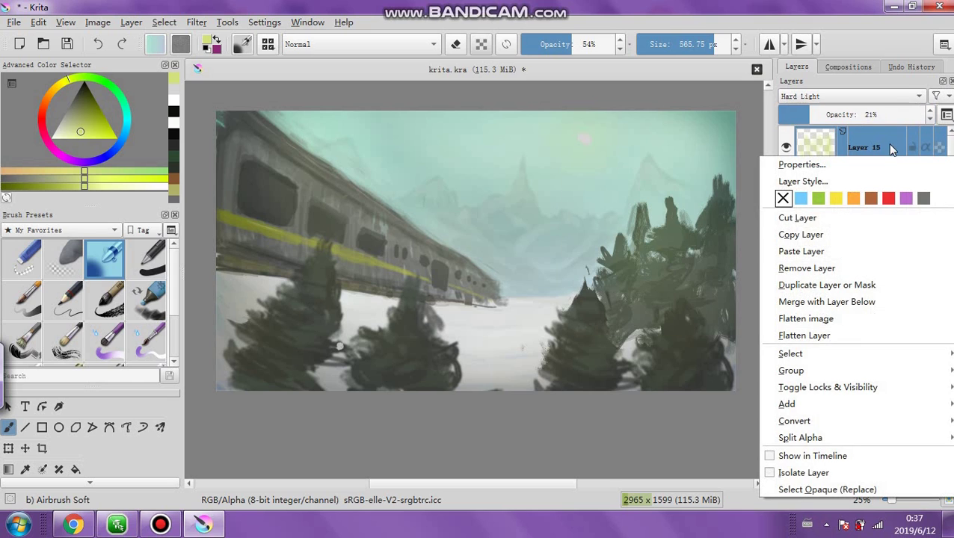
{"action": "left_click", "coordinate": [829, 322]}
{"action": "left_click", "coordinate": [196, 23]}
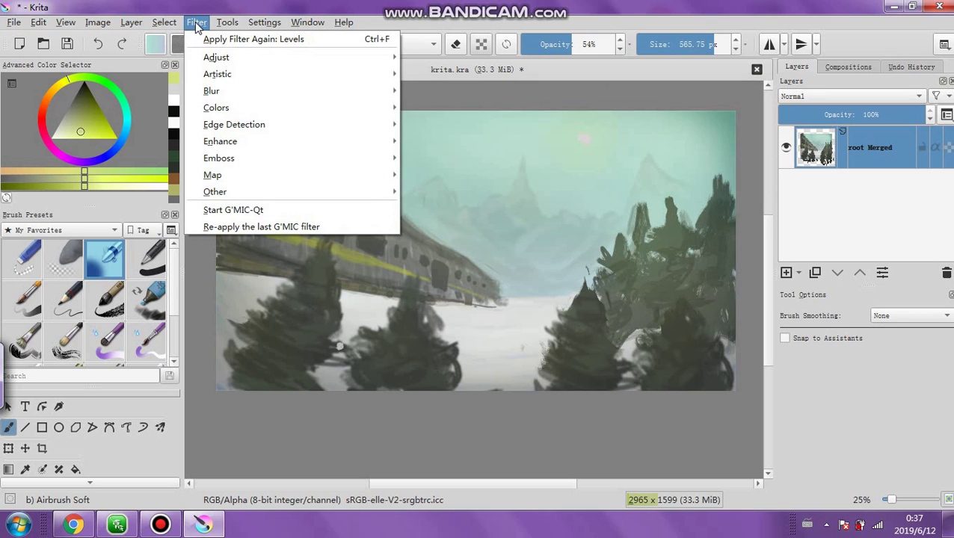
{"action": "mouse_move", "coordinate": [314, 91]}
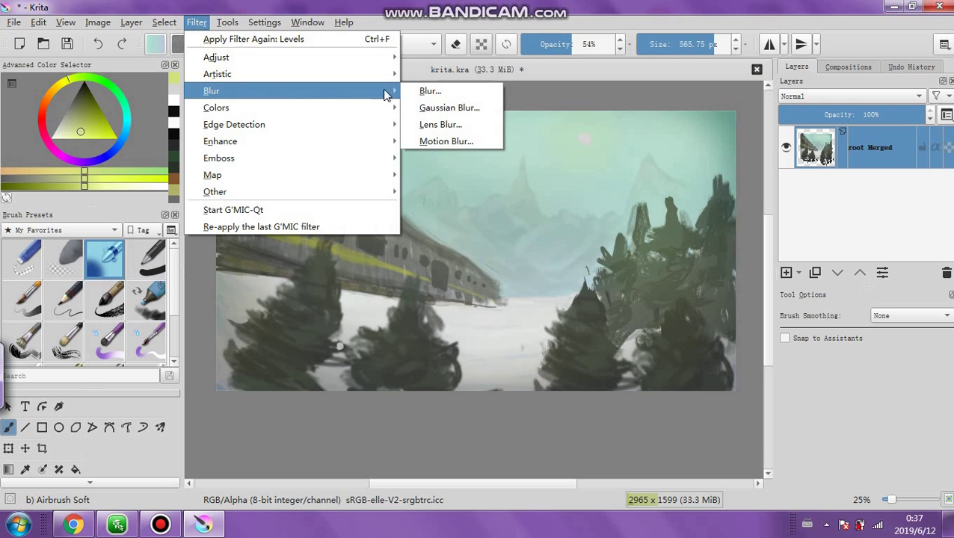
{"action": "left_click", "coordinate": [442, 107]}
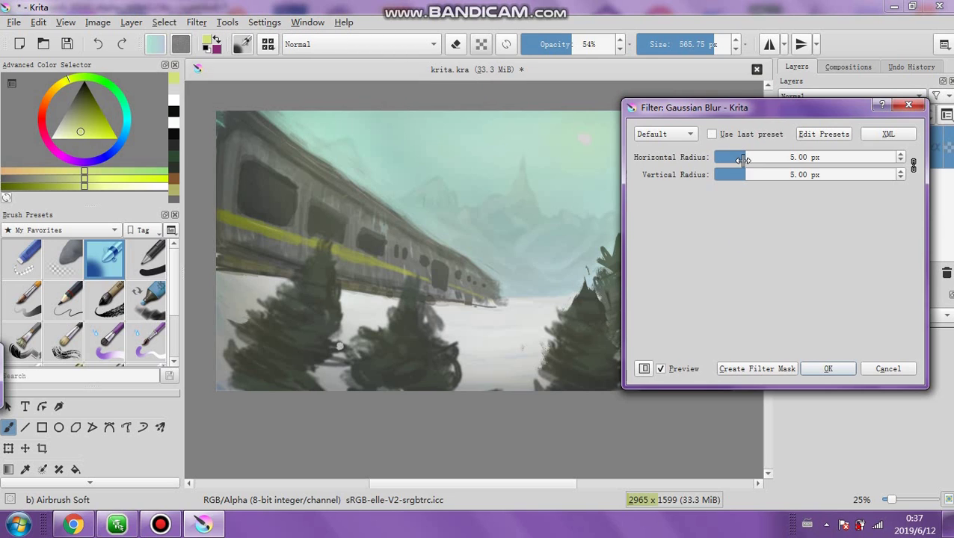
{"action": "left_click", "coordinate": [826, 369]}
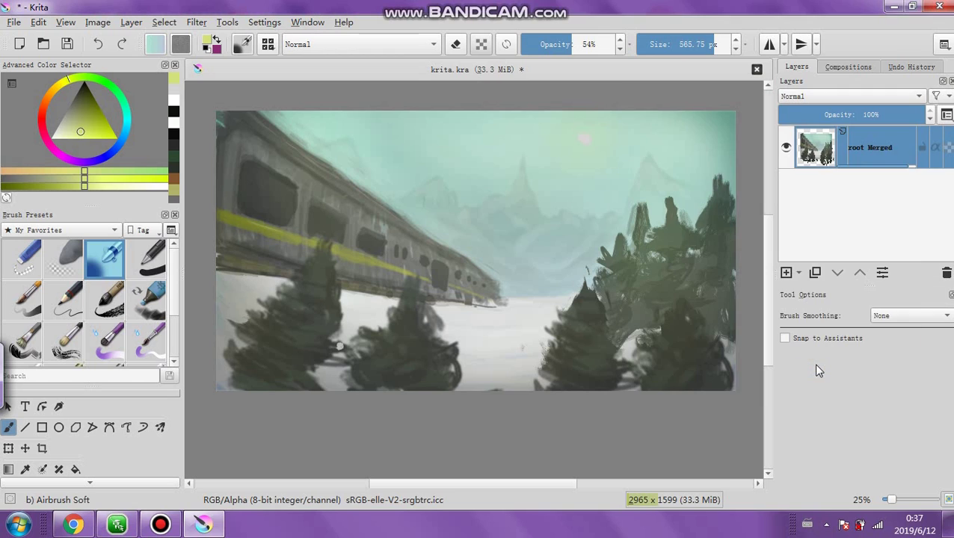
{"action": "left_click", "coordinate": [196, 23]}
{"action": "mouse_move", "coordinate": [326, 57]}
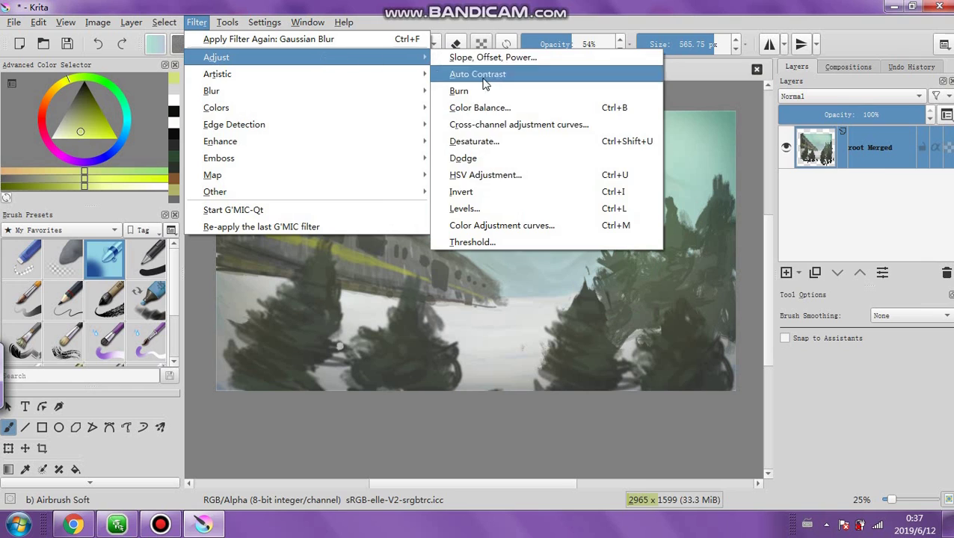
{"action": "left_click", "coordinate": [468, 208]}
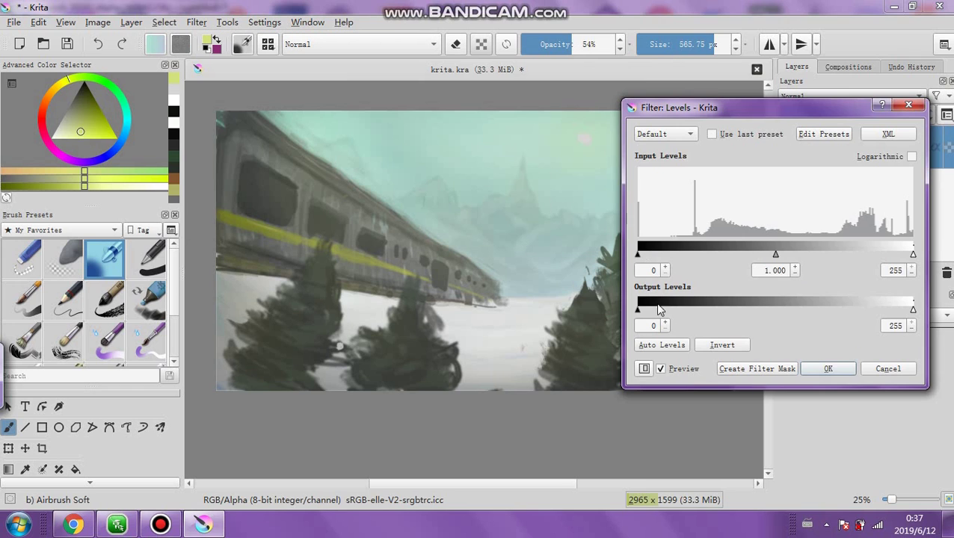
{"action": "left_click", "coordinate": [867, 369]}
Apply a second Gaussian Blur with 5 px radii to the merged layer
{"action": "left_click", "coordinate": [196, 23]}
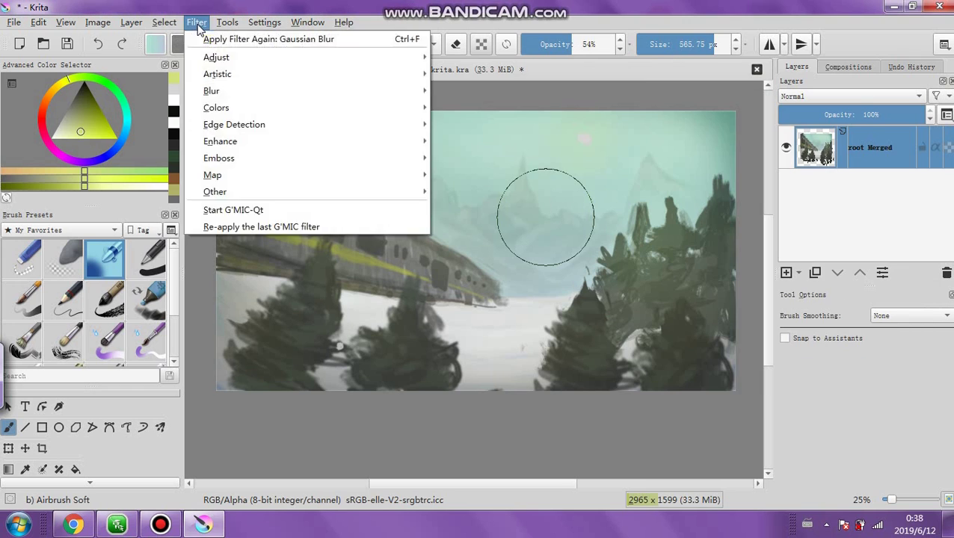
{"action": "mouse_move", "coordinate": [273, 92]}
{"action": "left_click", "coordinate": [468, 107]}
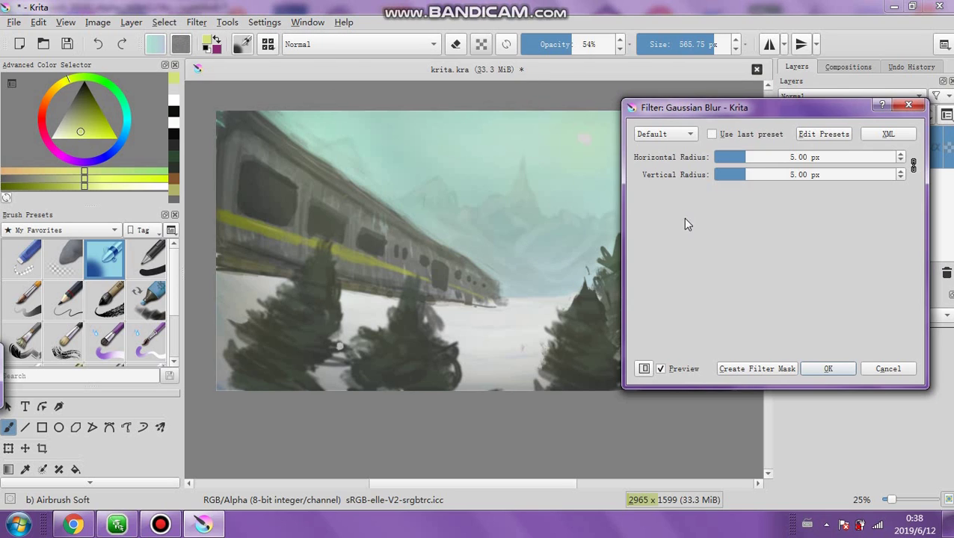
{"action": "left_click", "coordinate": [827, 369]}
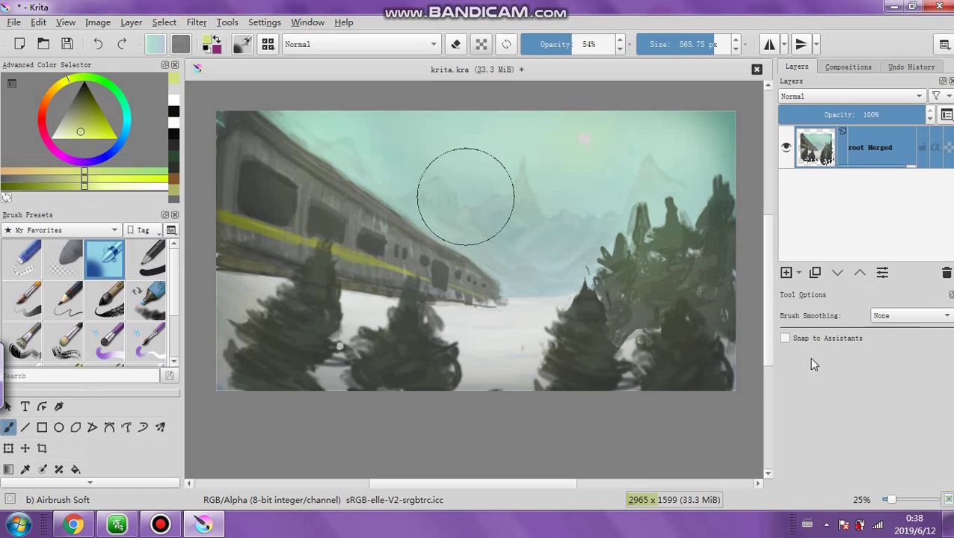
Try a Levels adjustment on the merged layer with input levels of 5, 1.123 and 245
{"action": "left_click", "coordinate": [197, 23]}
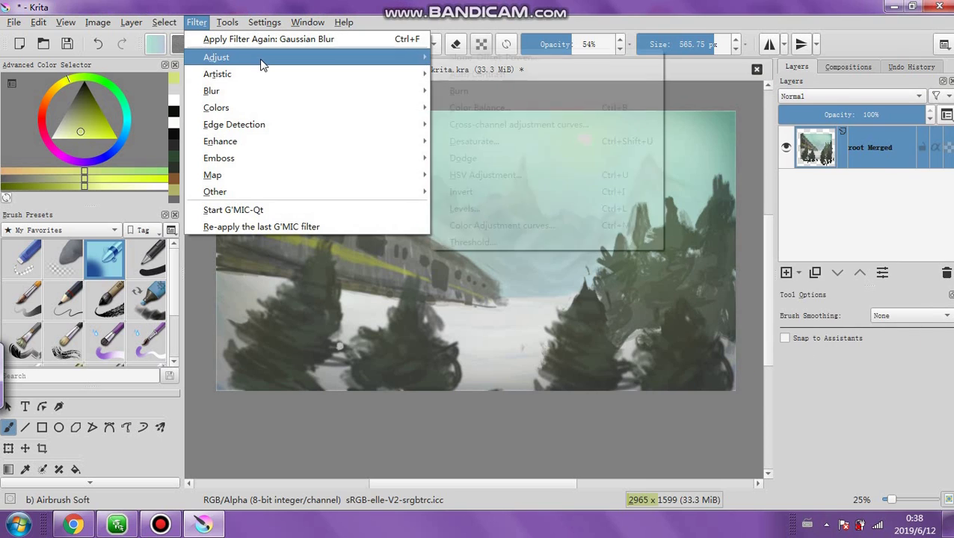
{"action": "mouse_move", "coordinate": [261, 62]}
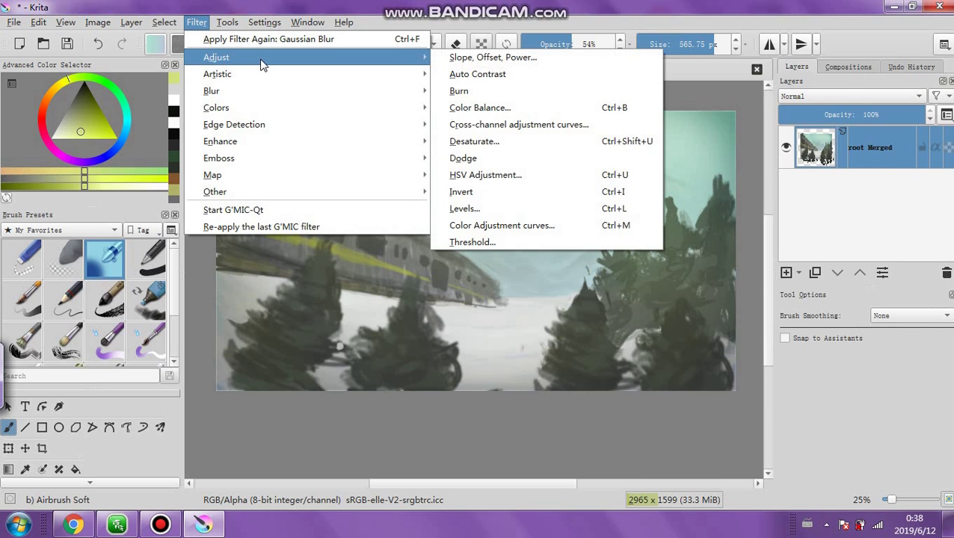
{"action": "mouse_move", "coordinate": [285, 98]}
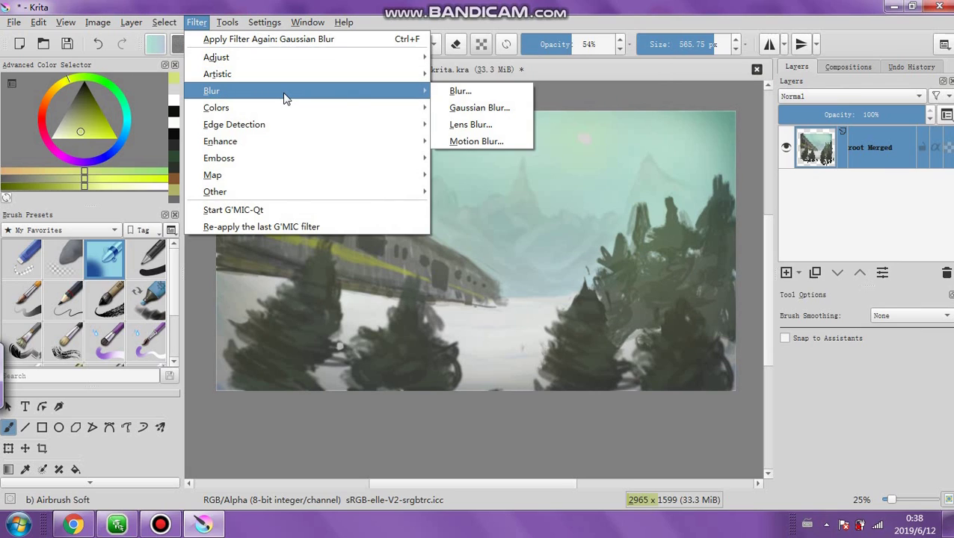
{"action": "mouse_move", "coordinate": [406, 81]}
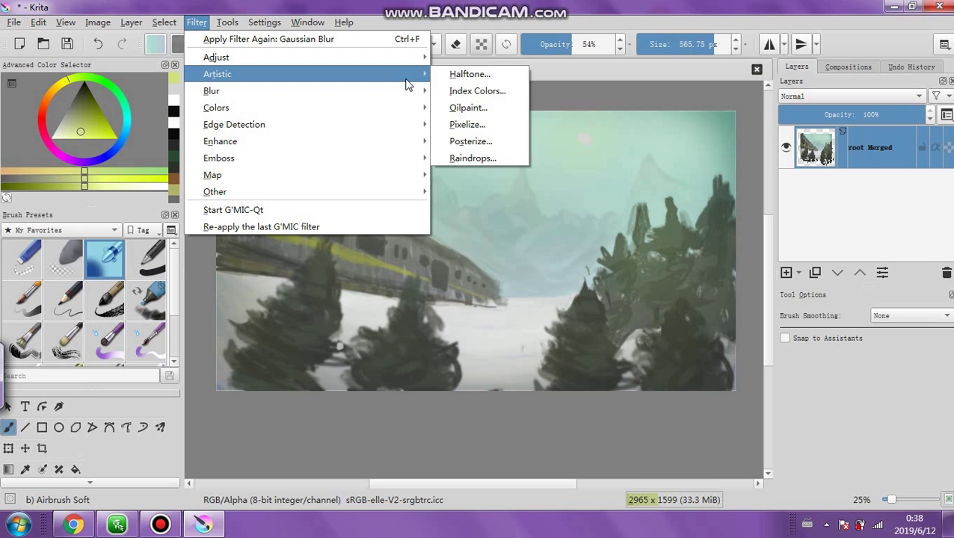
{"action": "mouse_move", "coordinate": [428, 64]}
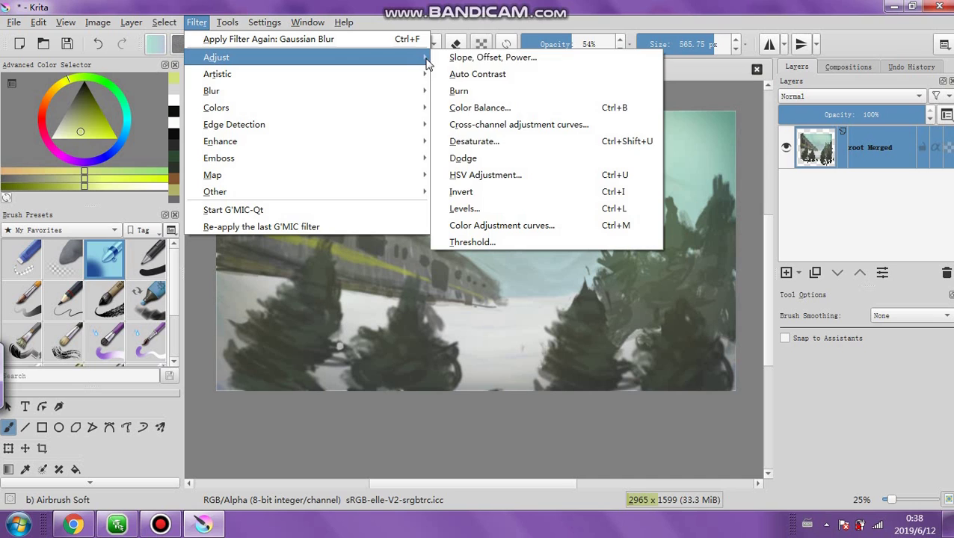
{"action": "mouse_move", "coordinate": [216, 24]}
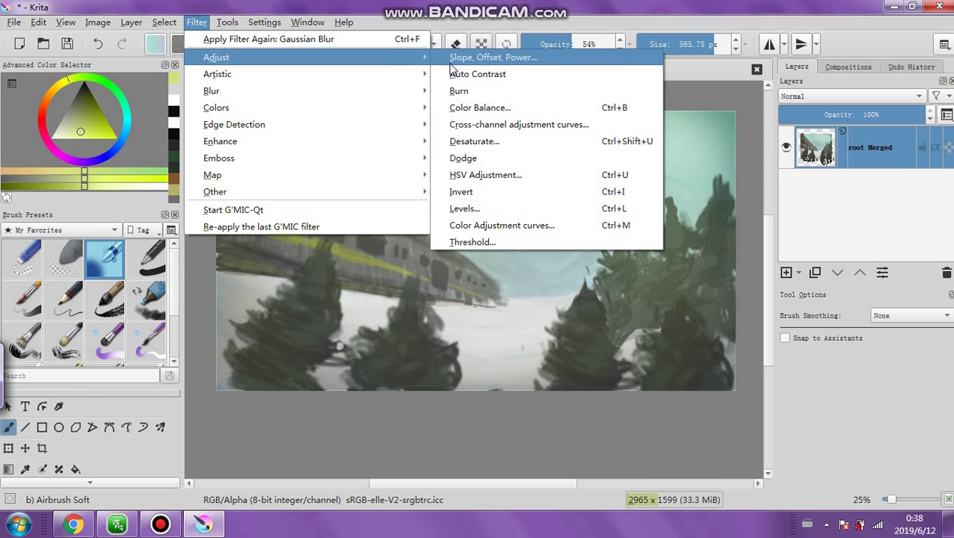
{"action": "left_click", "coordinate": [461, 210]}
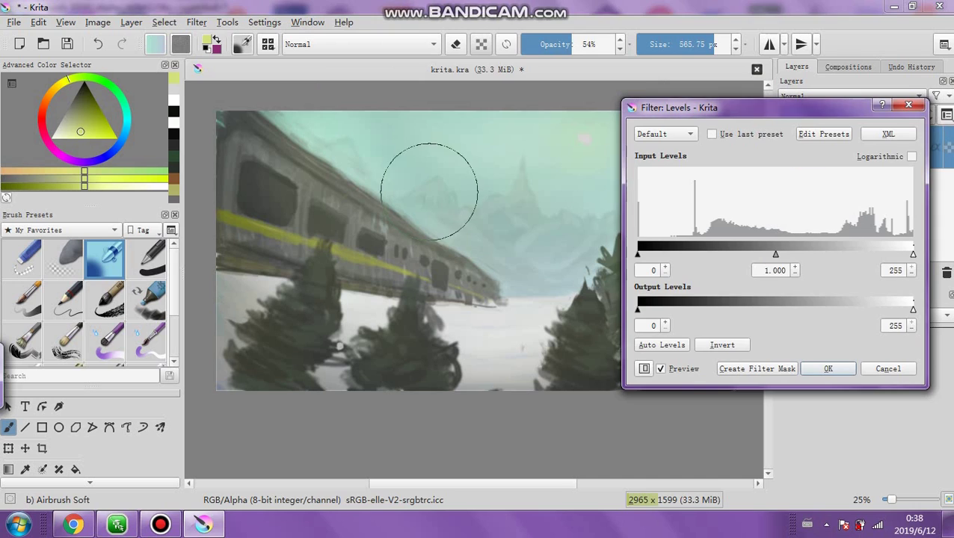
{"action": "mouse_move", "coordinate": [642, 253]}
{"action": "left_mouse_down"}
{"action": "mouse_move", "coordinate": [669, 257]}
{"action": "mouse_move", "coordinate": [637, 267]}
{"action": "left_mouse_up"}
{"action": "left_click_drag", "start_coordinate": [913, 254], "coordinate": [903, 256]}
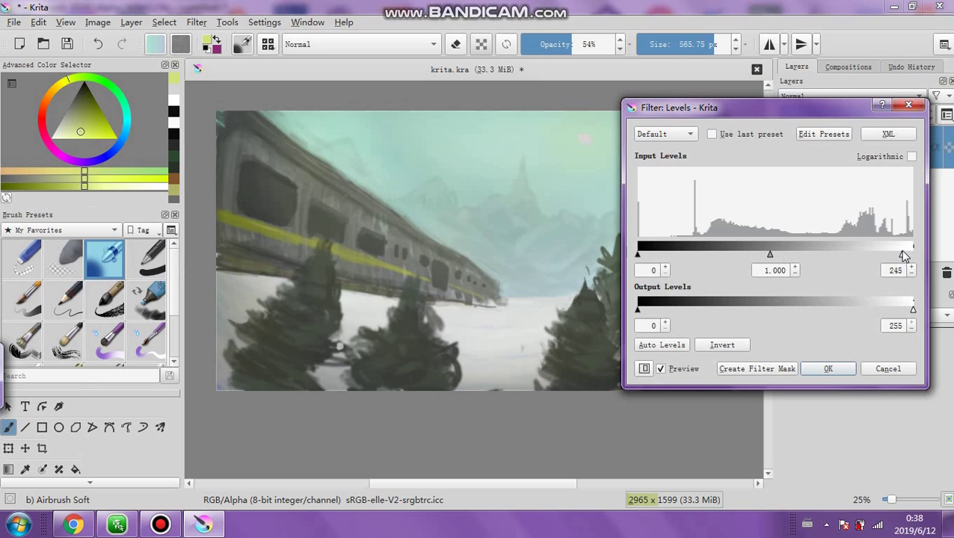
{"action": "left_click_drag", "start_coordinate": [770, 255], "coordinate": [766, 257]}
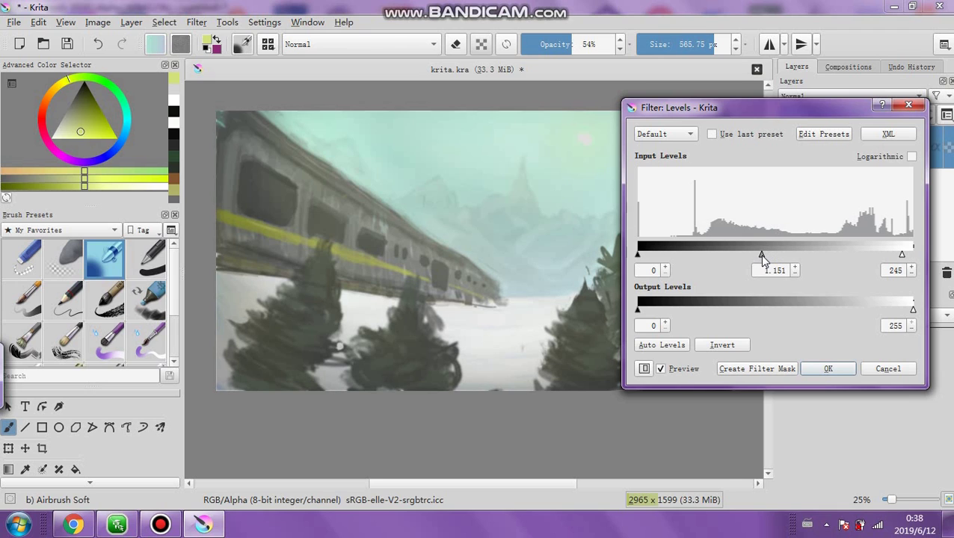
{"action": "left_click_drag", "start_coordinate": [760, 255], "coordinate": [767, 258]}
{"action": "left_click_drag", "start_coordinate": [767, 258], "coordinate": [763, 256]}
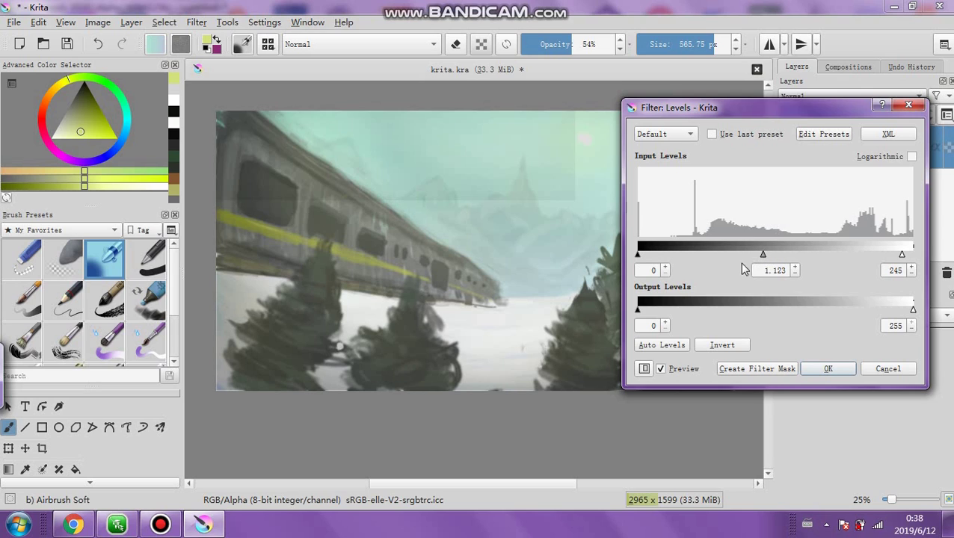
{"action": "left_click_drag", "start_coordinate": [638, 255], "coordinate": [643, 256]}
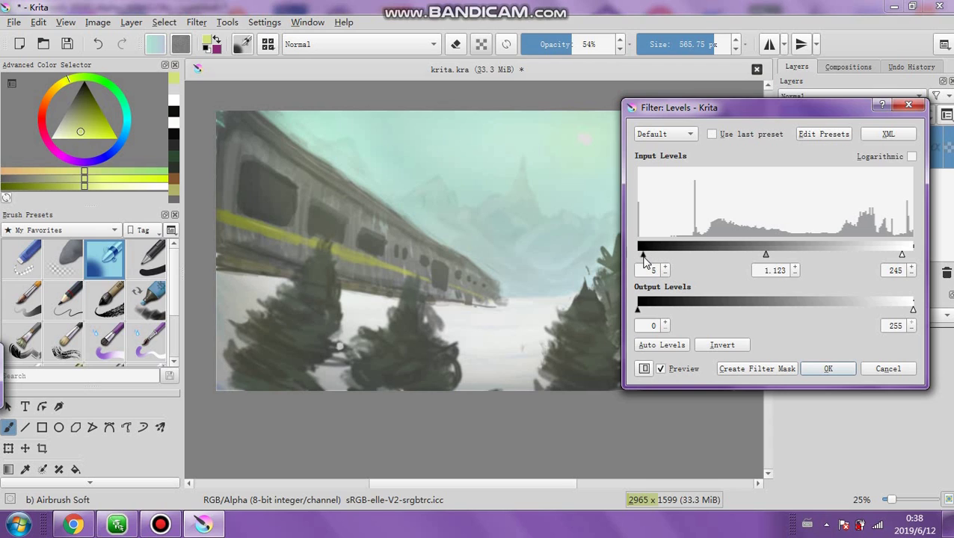
{"action": "left_click_drag", "start_coordinate": [723, 110], "coordinate": [630, 185]}
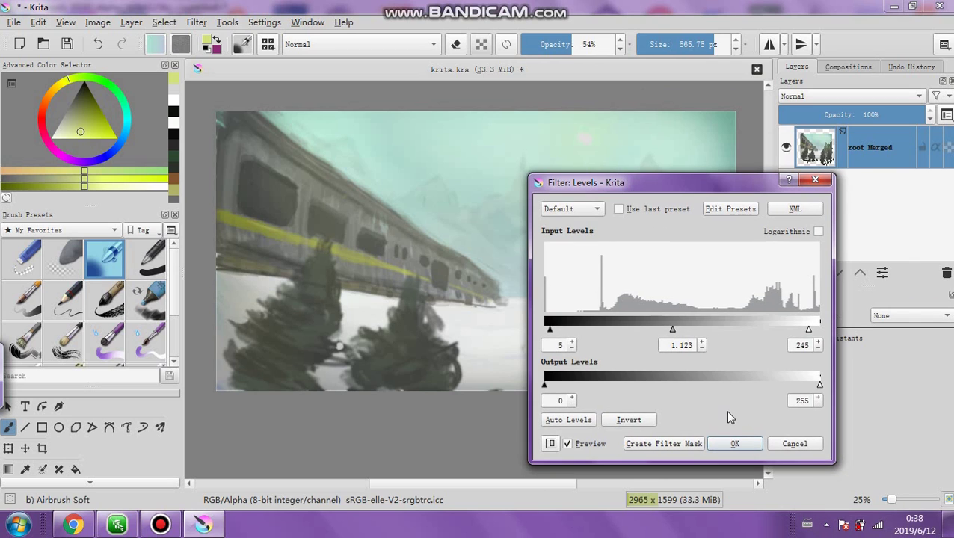
{"action": "left_click", "coordinate": [791, 444]}
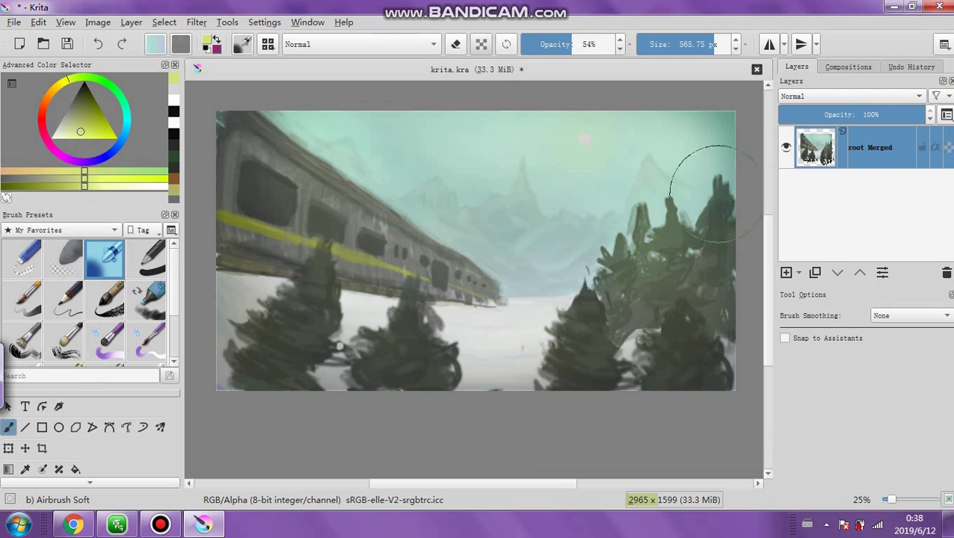
On a new layer, draw black Basic-1 lines along the train's lower edge at 4.53 px and 0.74 px, and set the layer's opacity to 34%
{"action": "left_click", "coordinate": [787, 274]}
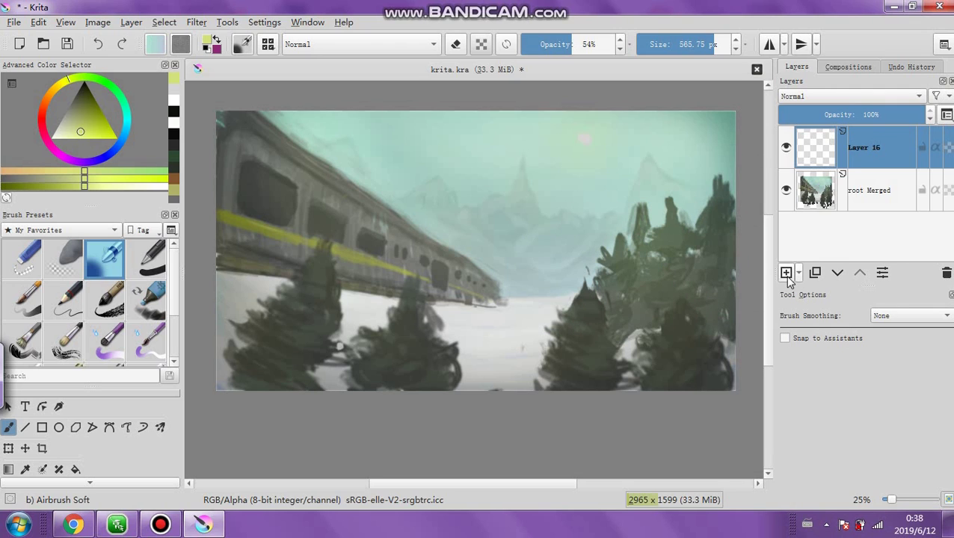
{"action": "left_click_drag", "start_coordinate": [80, 131], "coordinate": [86, 63]}
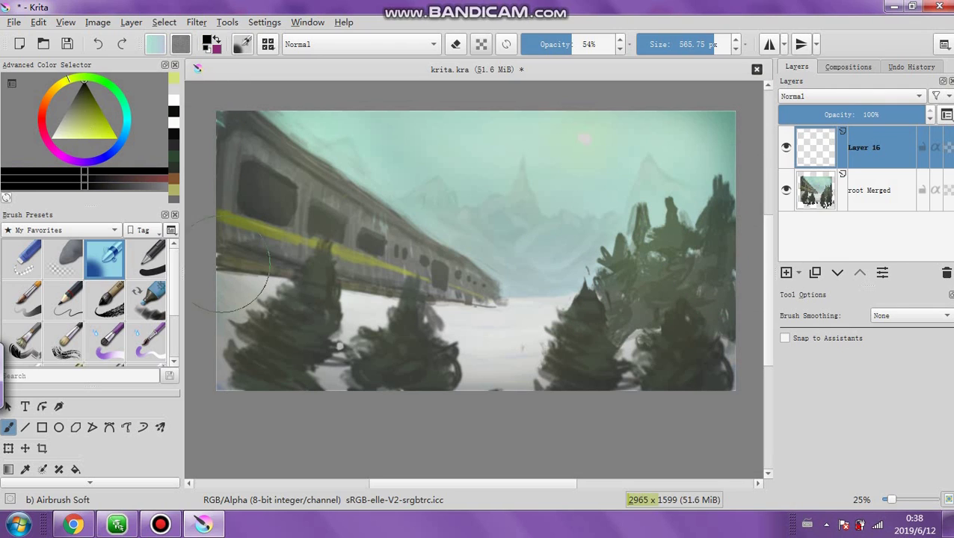
{"action": "left_click", "coordinate": [147, 260]}
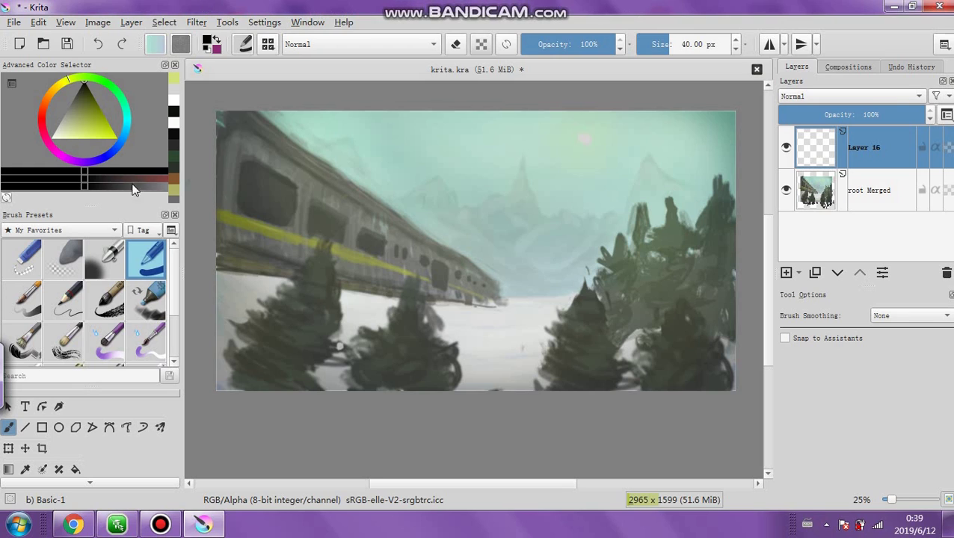
{"action": "left_click", "coordinate": [652, 47]}
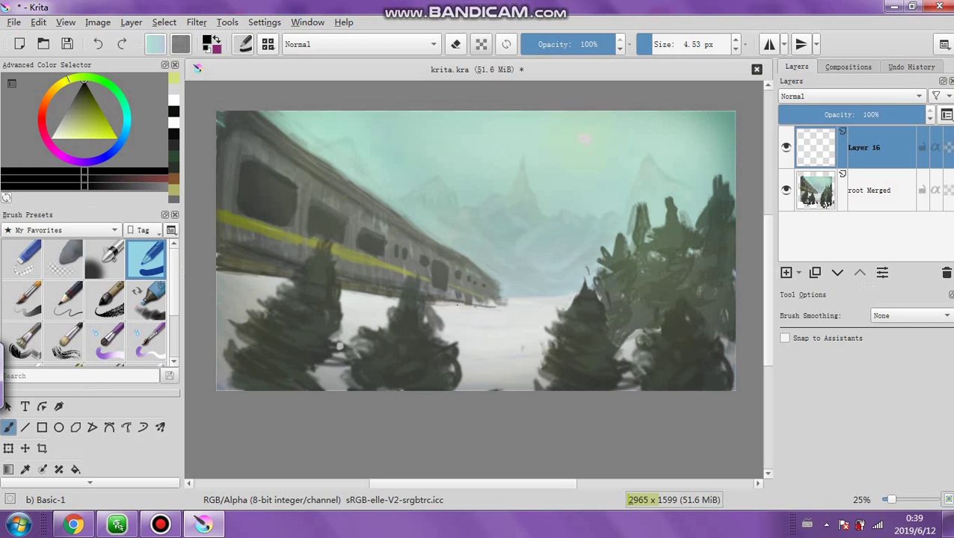
{"action": "left_click_drag", "start_coordinate": [439, 302], "coordinate": [493, 306]}
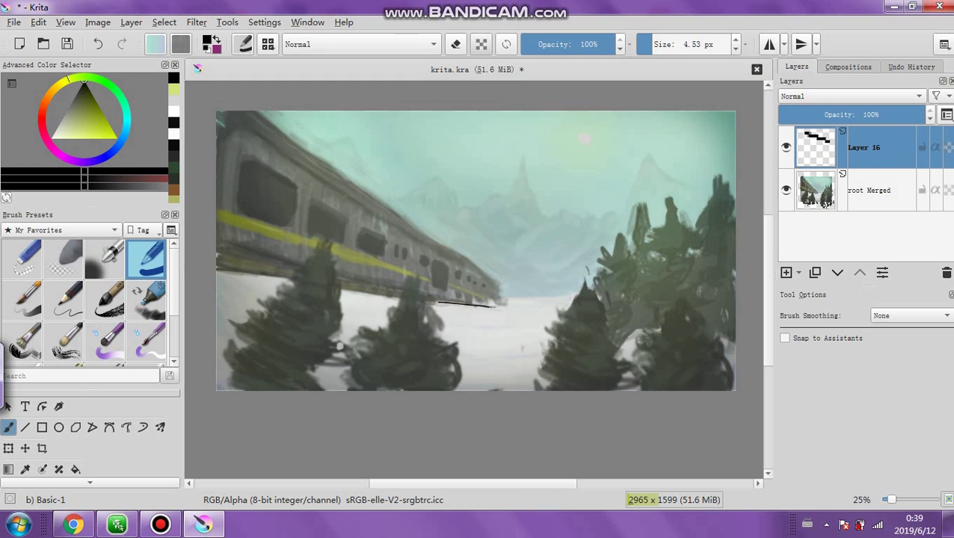
{"action": "left_click_drag", "start_coordinate": [652, 44], "coordinate": [632, 68]}
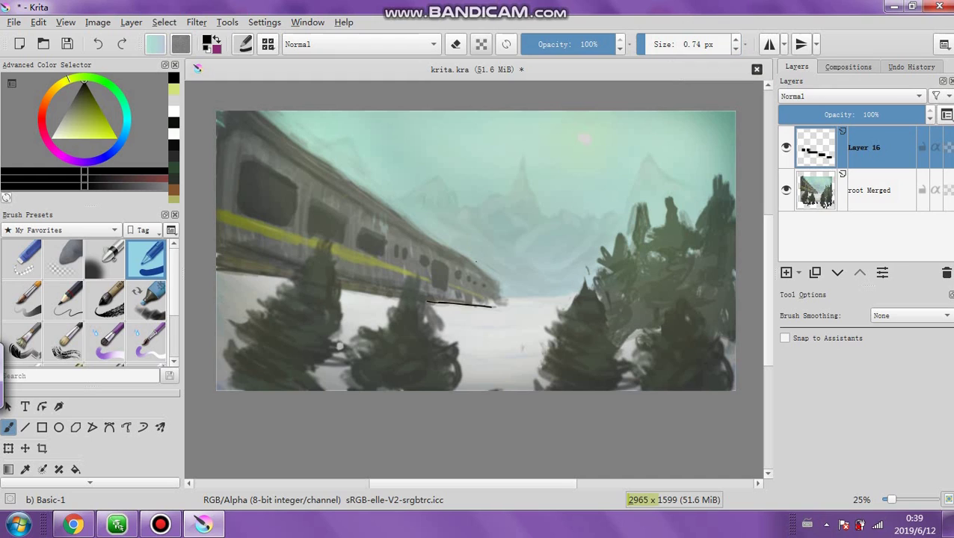
{"action": "left_click_drag", "start_coordinate": [846, 114], "coordinate": [828, 113]}
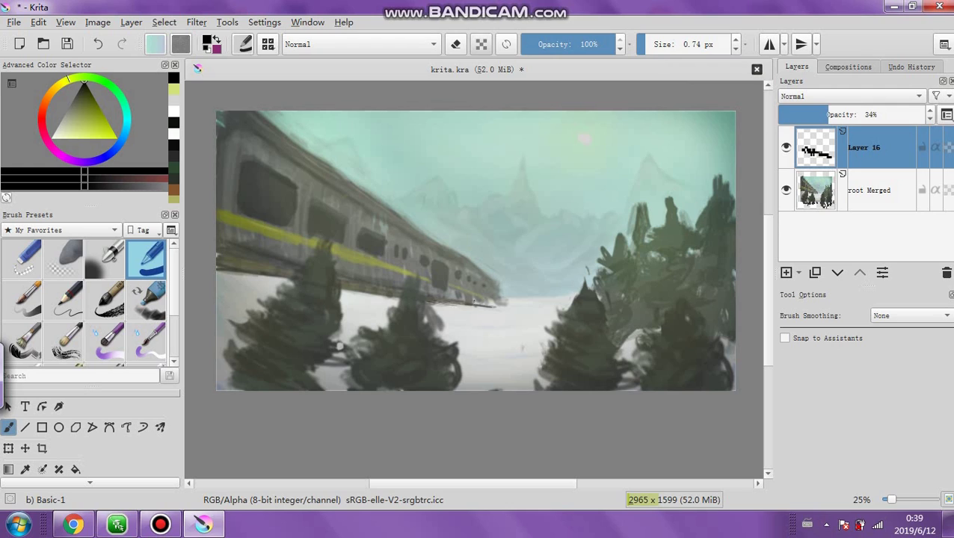
Try black strokes at the train's far end with the brush size at 47.01 px and 3.41 px
{"action": "left_click", "coordinate": [670, 45]}
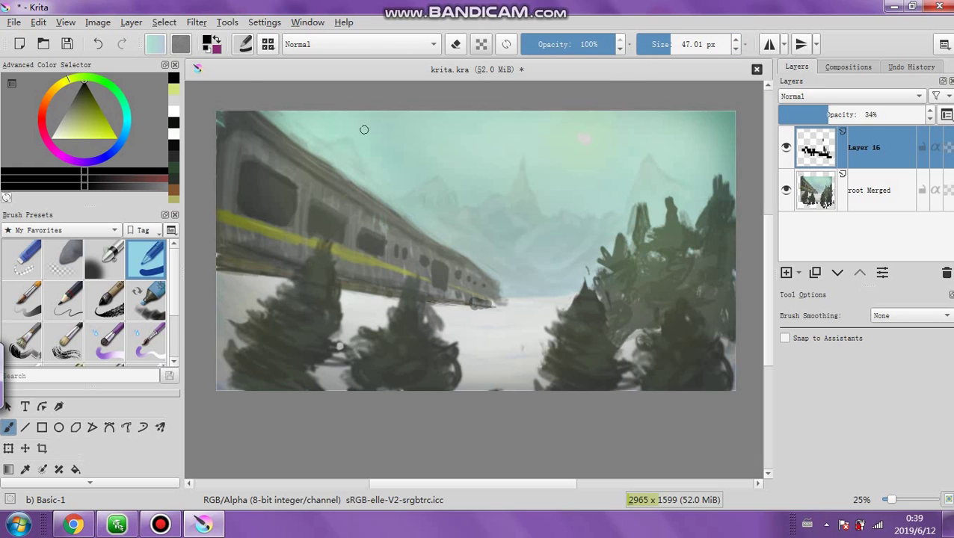
{"action": "left_click", "coordinate": [124, 45]}
{"action": "left_click", "coordinate": [98, 44]}
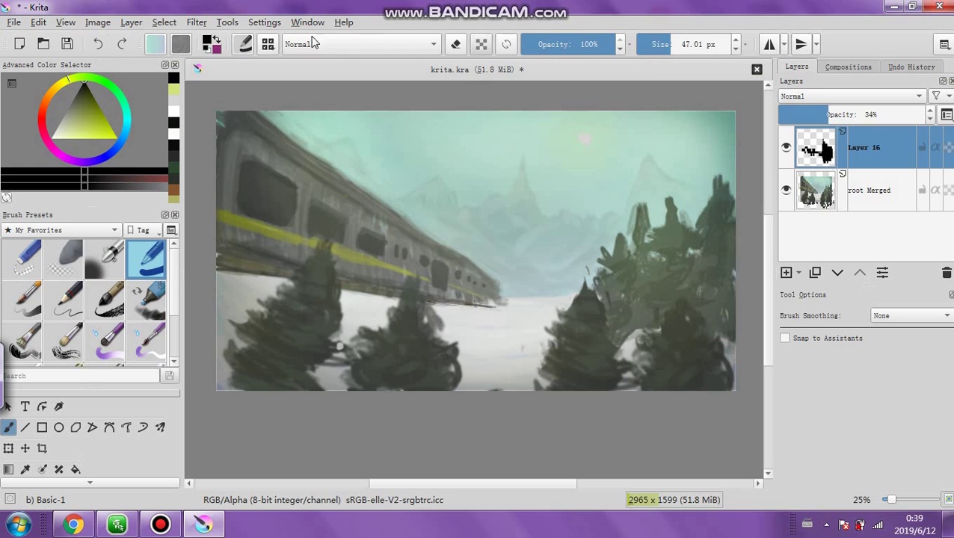
{"action": "left_click", "coordinate": [649, 44]}
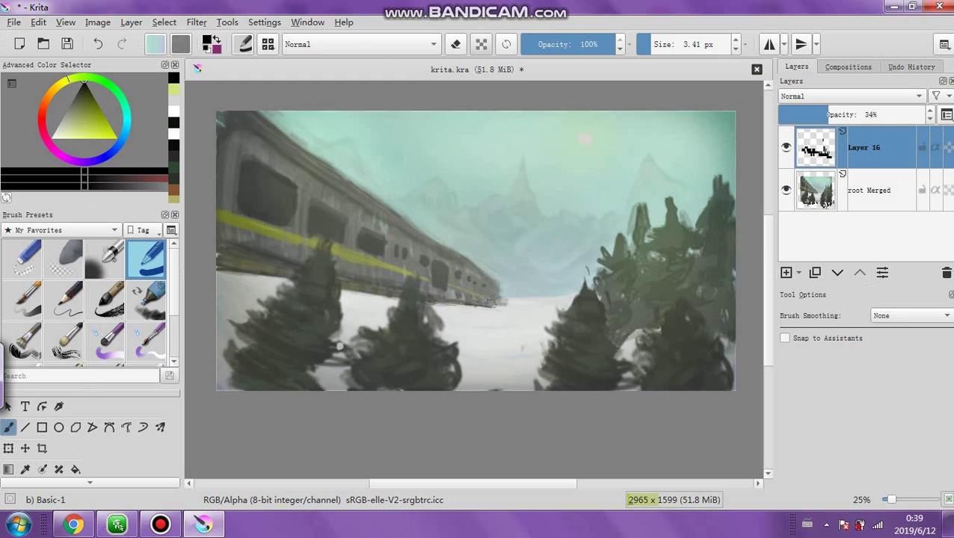
{"action": "key", "text": "ctrl+z"}
Try fine black detail strokes on the train with a 0.94 px brush at 49% brush opacity
{"action": "left_click", "coordinate": [646, 43]}
{"action": "left_click_drag", "start_coordinate": [581, 48], "coordinate": [566, 47]}
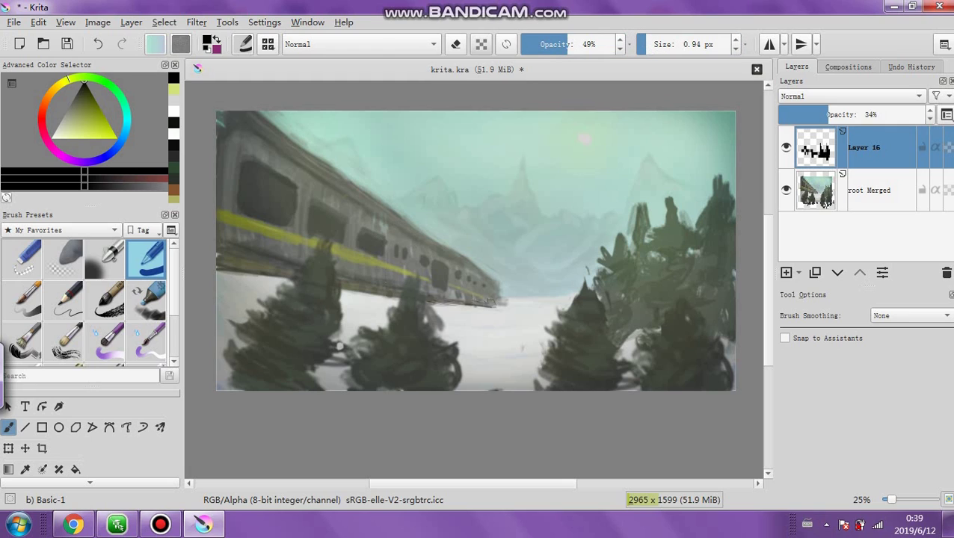
{"action": "key", "text": "ctrl+z"}
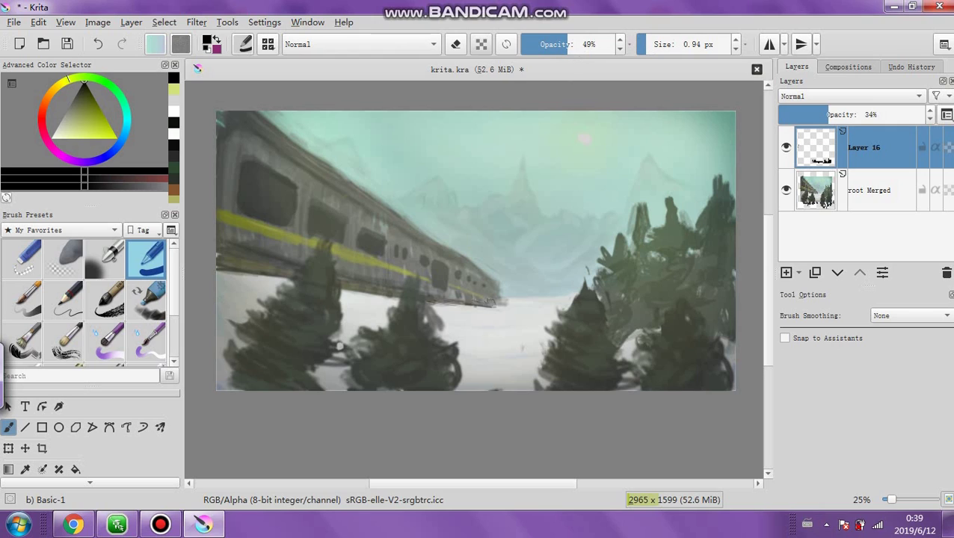
{"action": "left_click_drag", "start_coordinate": [349, 224], "coordinate": [348, 271]}
{"action": "left_click", "coordinate": [103, 45]}
{"action": "left_click", "coordinate": [103, 45]}
{"action": "left_click", "coordinate": [104, 44]}
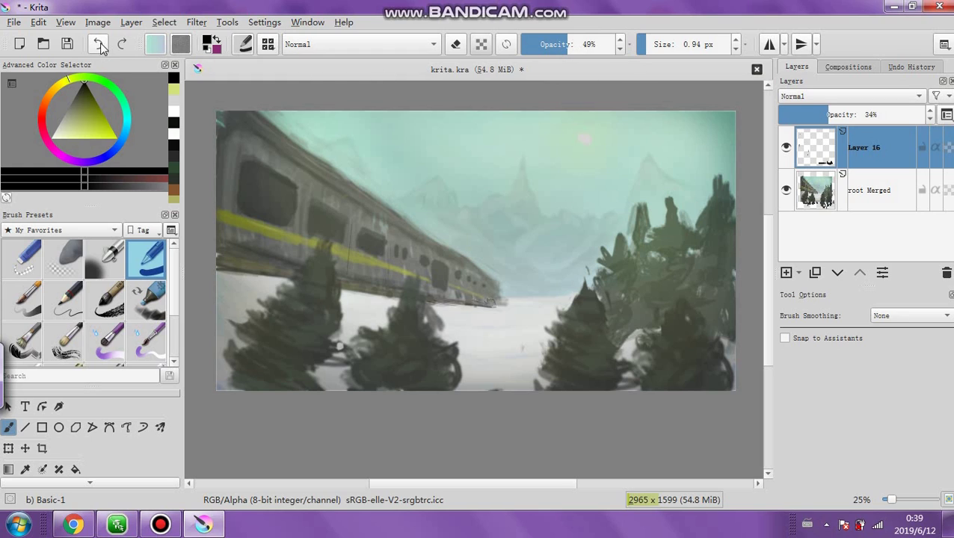
{"action": "left_click", "coordinate": [103, 45]}
{"action": "left_click", "coordinate": [102, 45]}
Draw fine light-grey strokes near the train's upper edge with the 0.94 px brush, raising the brush opacity from 19% to 42%
{"action": "left_click", "coordinate": [57, 120]}
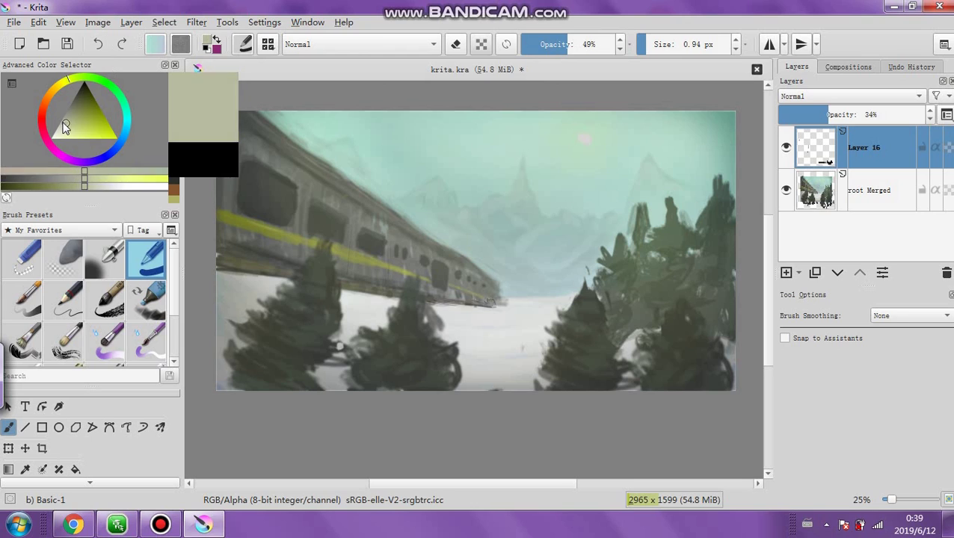
{"action": "left_click", "coordinate": [541, 44]}
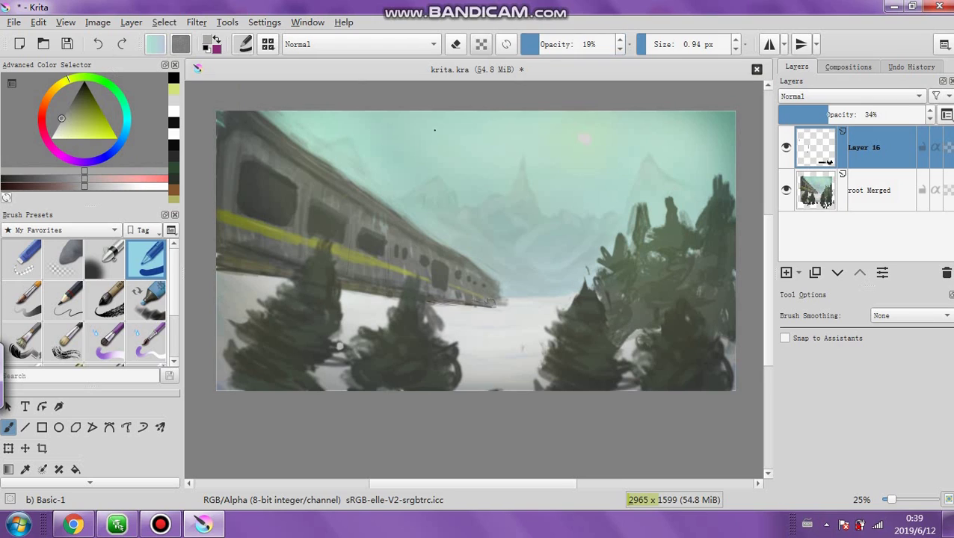
{"action": "left_click", "coordinate": [542, 44]}
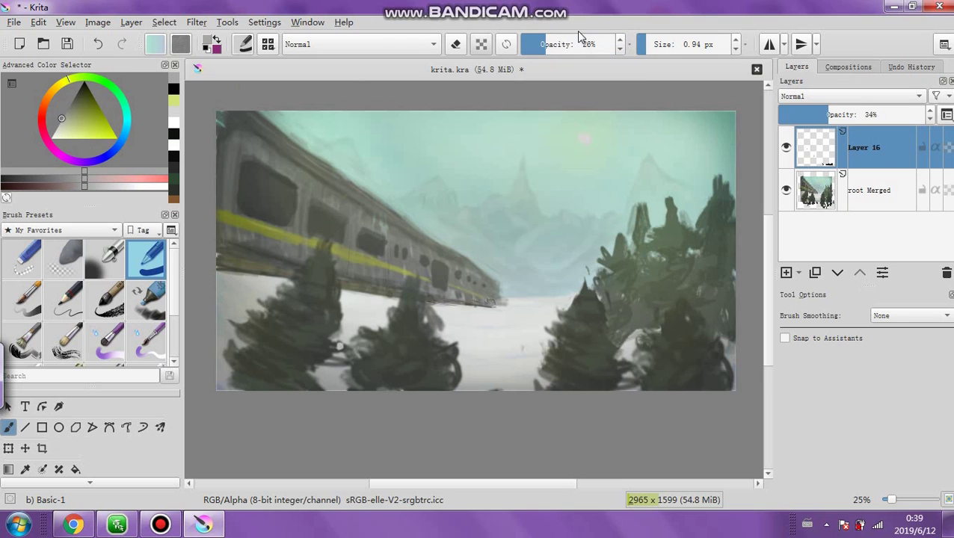
{"action": "left_click_drag", "start_coordinate": [334, 130], "coordinate": [313, 153]}
{"action": "left_click", "coordinate": [561, 46]}
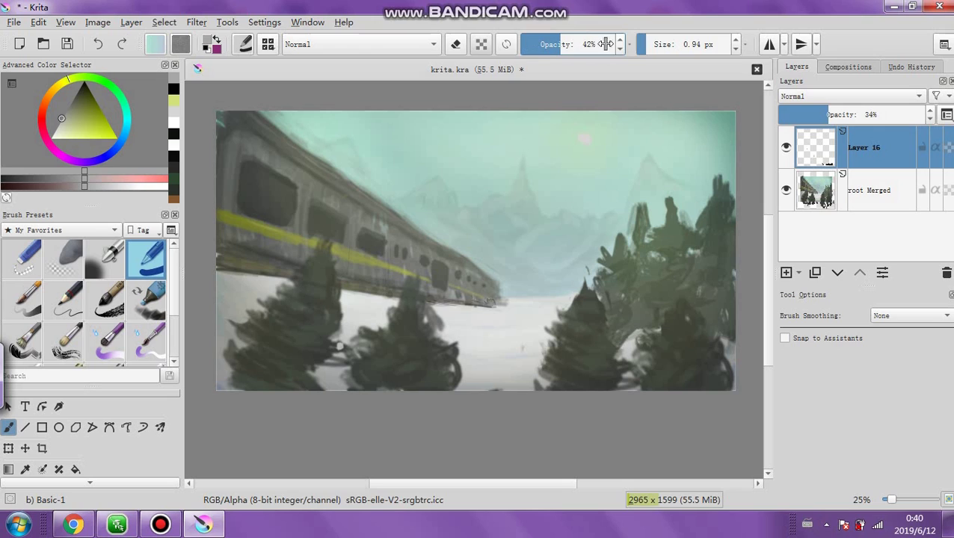
Paint light-grey marks between the train's windows with a 10.37 px brush at 66% opacity and pick a lighter grey
{"action": "left_click", "coordinate": [655, 44]}
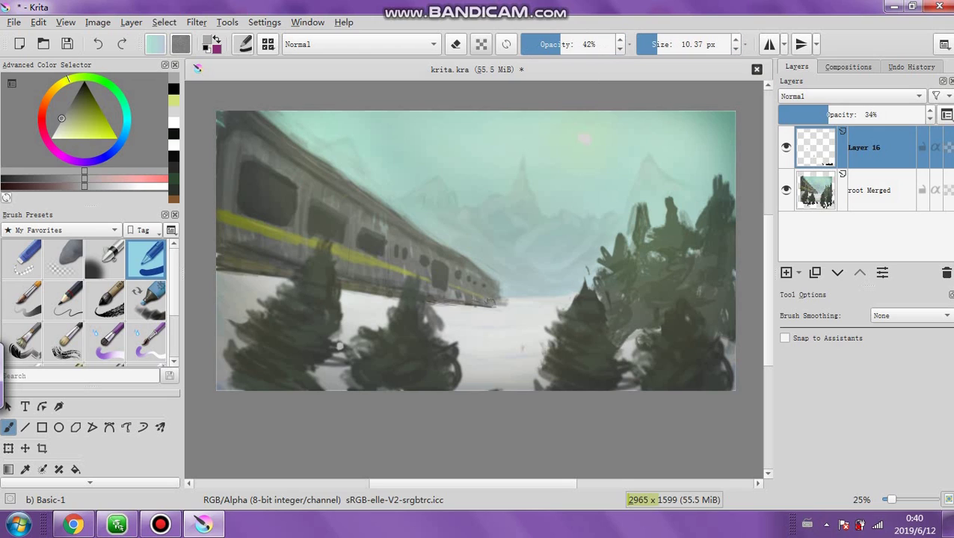
{"action": "left_click", "coordinate": [582, 43]}
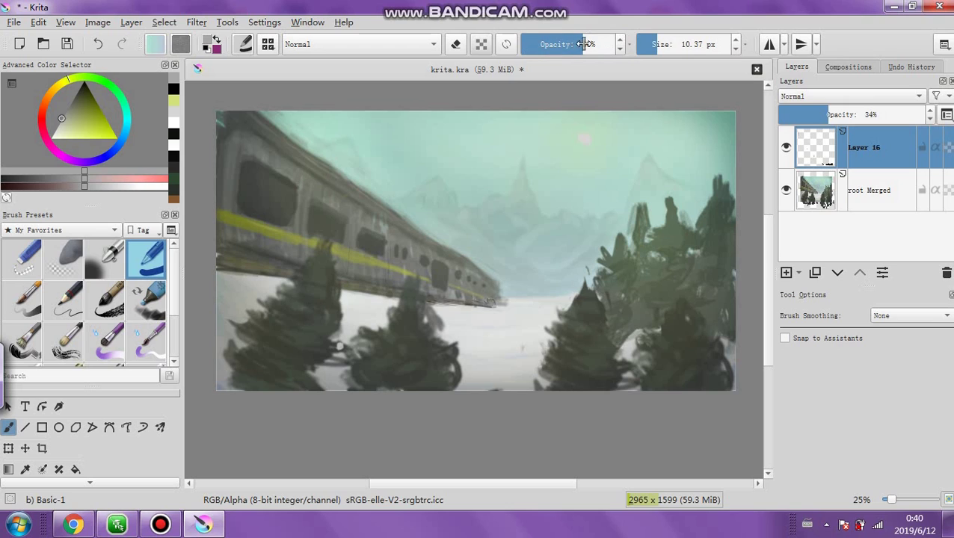
{"action": "left_click", "coordinate": [67, 120]}
{"action": "left_click_drag", "start_coordinate": [66, 122], "coordinate": [56, 127]}
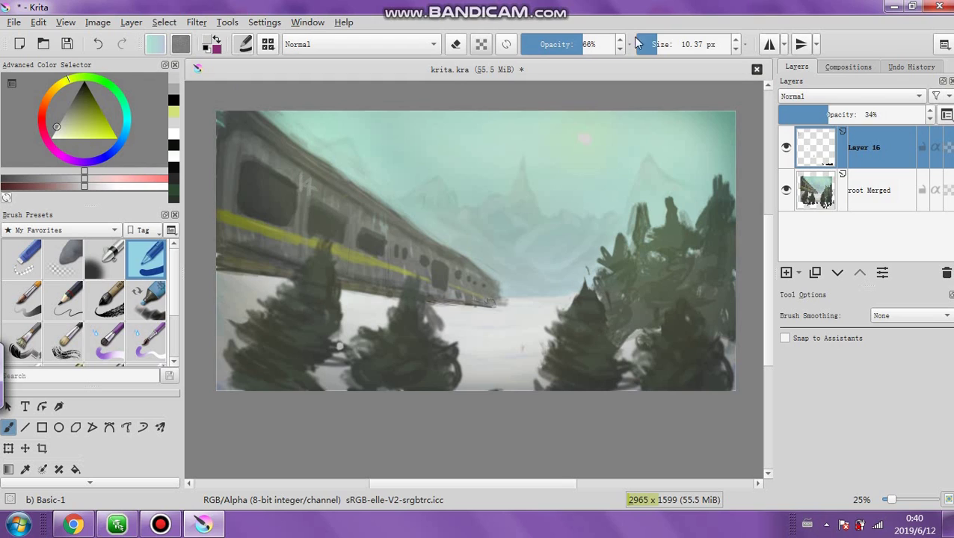
Write a near-white 14 on the train's side with an 8.37 px brush at 98% opacity, and set the layer's opacity to 26%
{"action": "left_click", "coordinate": [612, 45]}
{"action": "left_click_drag", "start_coordinate": [64, 126], "coordinate": [53, 133]}
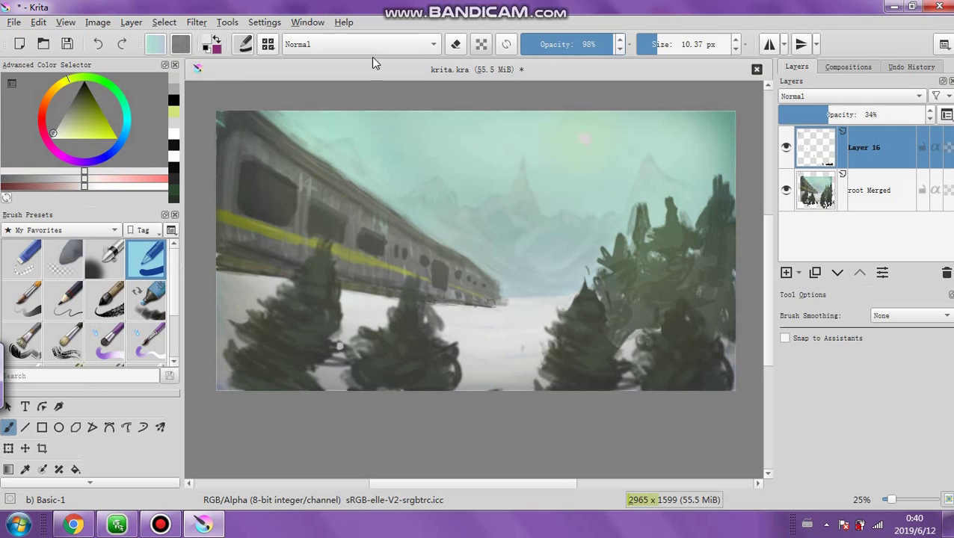
{"action": "left_click", "coordinate": [655, 44]}
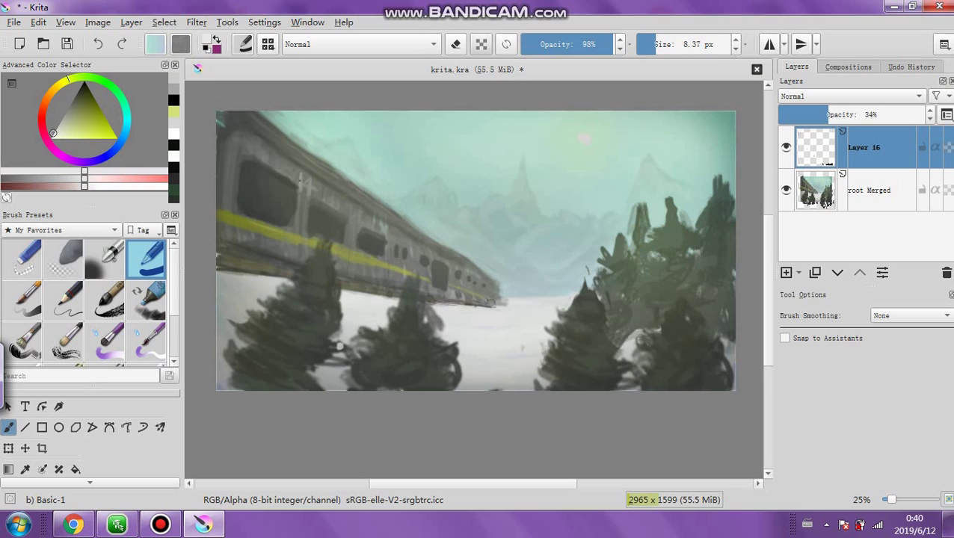
{"action": "left_click_drag", "start_coordinate": [302, 178], "coordinate": [304, 186]}
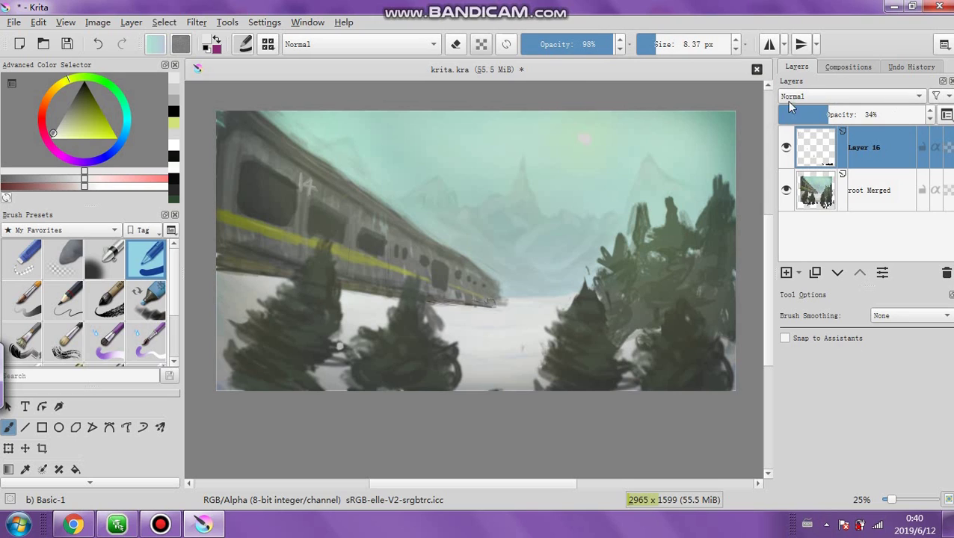
{"action": "left_click", "coordinate": [197, 22]}
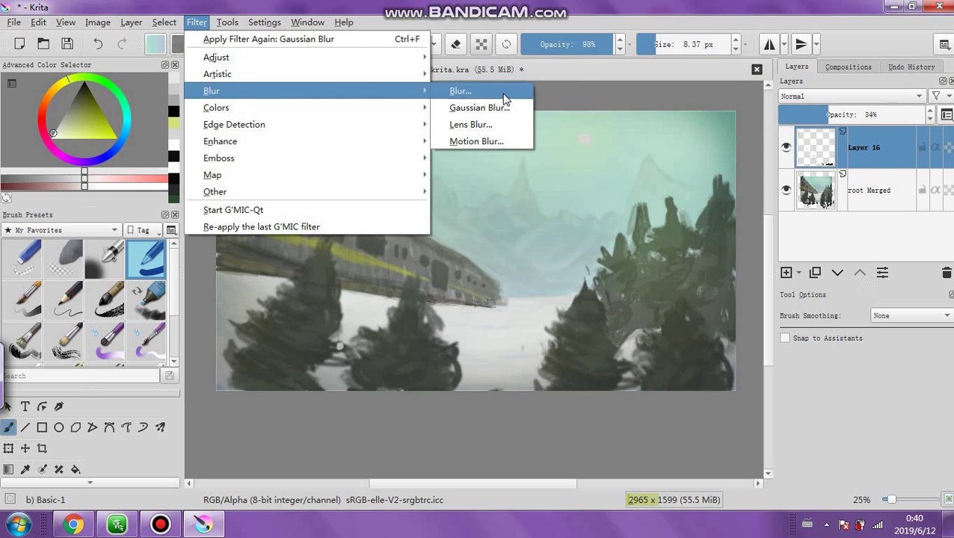
{"action": "left_click", "coordinate": [818, 112]}
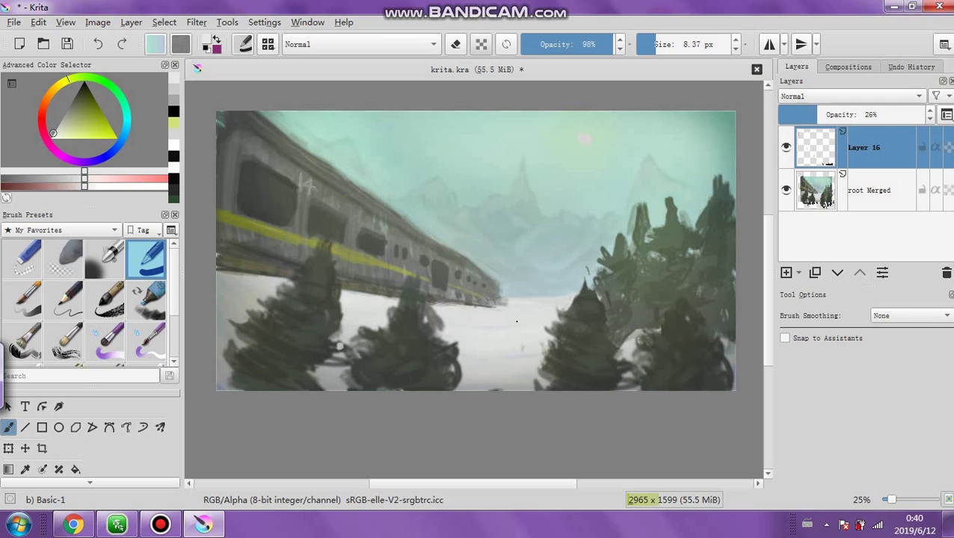
On a new layer, paint four small black human figures standing in the snow between the train and the firs
{"action": "left_click", "coordinate": [786, 272]}
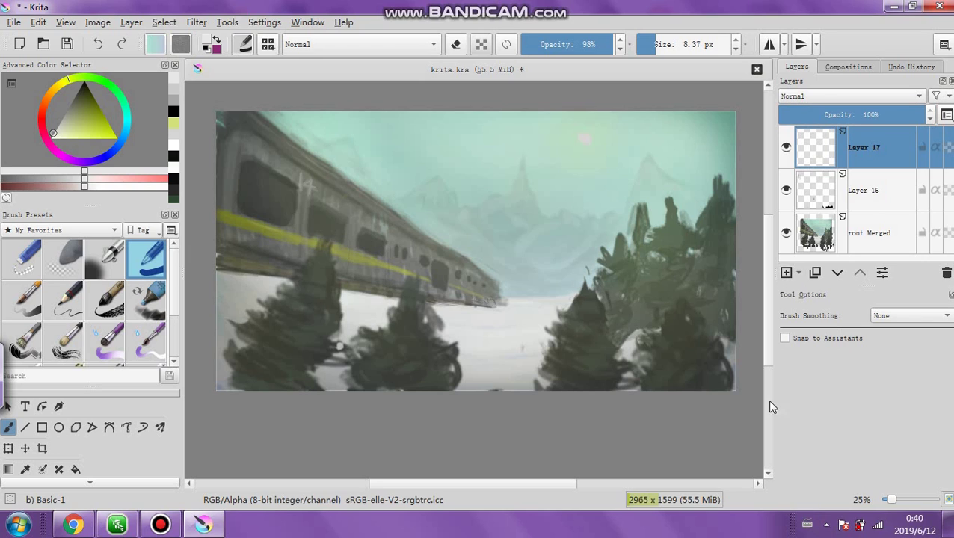
{"action": "left_click", "coordinate": [83, 79]}
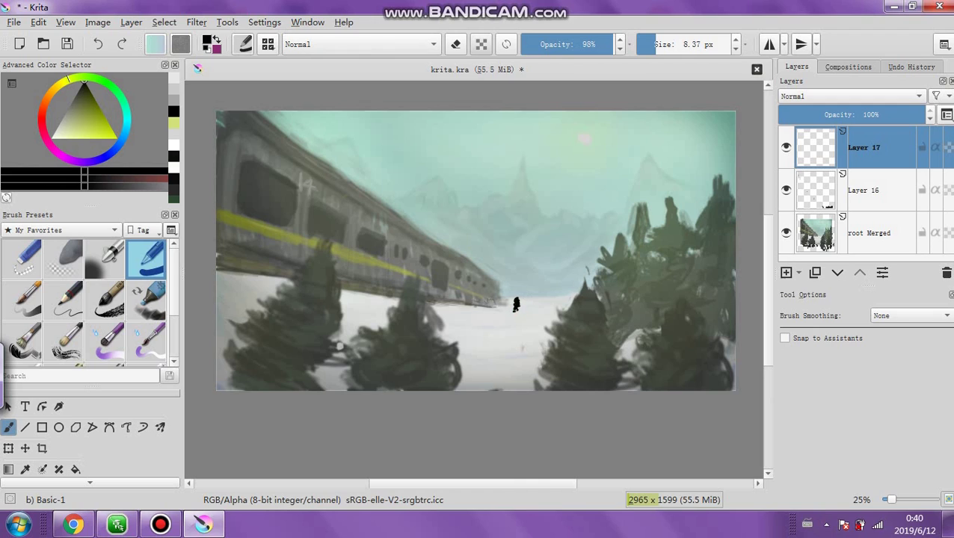
{"action": "mouse_move", "coordinate": [515, 314]}
{"action": "left_mouse_down"}
{"action": "mouse_move", "coordinate": [514, 325]}
{"action": "mouse_move", "coordinate": [528, 313]}
{"action": "left_mouse_up"}
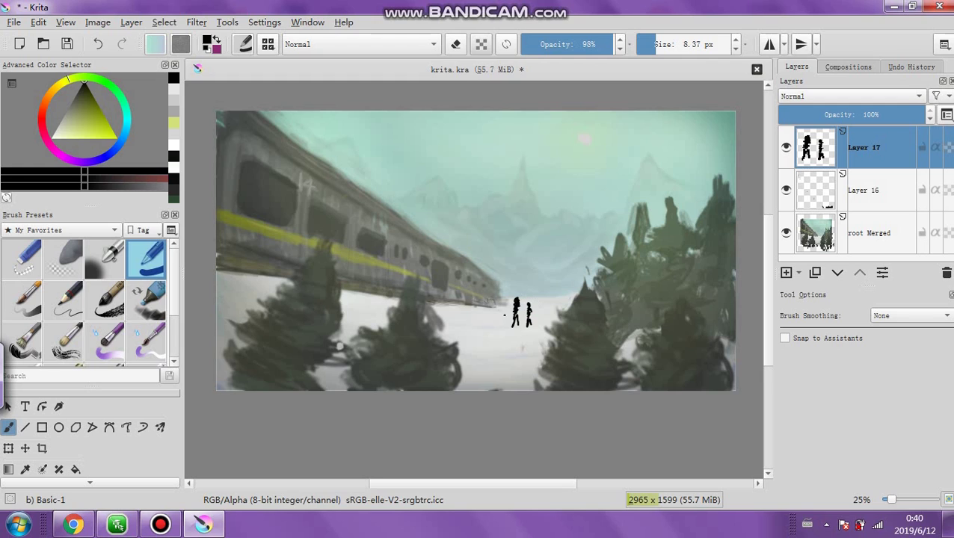
{"action": "left_click_drag", "start_coordinate": [487, 309], "coordinate": [490, 338]}
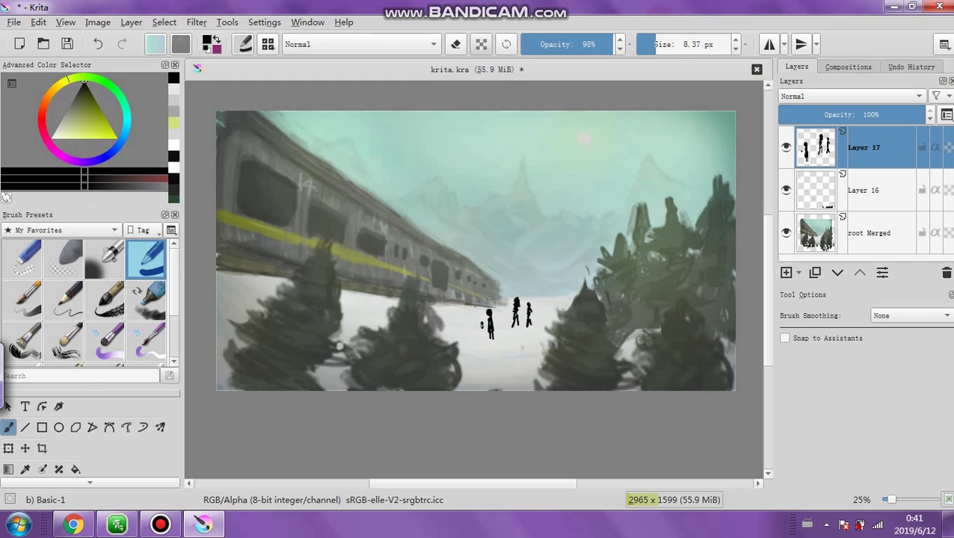
{"action": "left_click", "coordinate": [98, 44]}
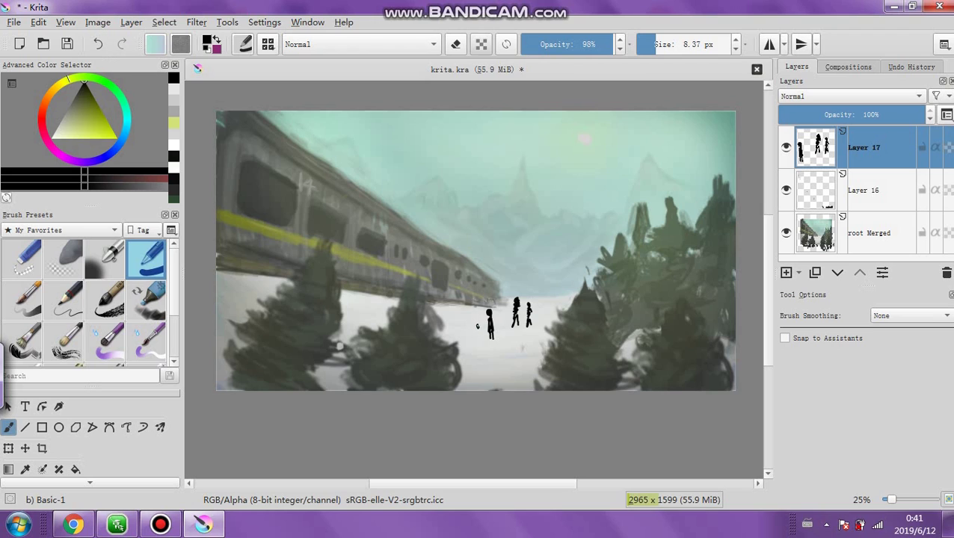
{"action": "left_click_drag", "start_coordinate": [477, 332], "coordinate": [476, 344]}
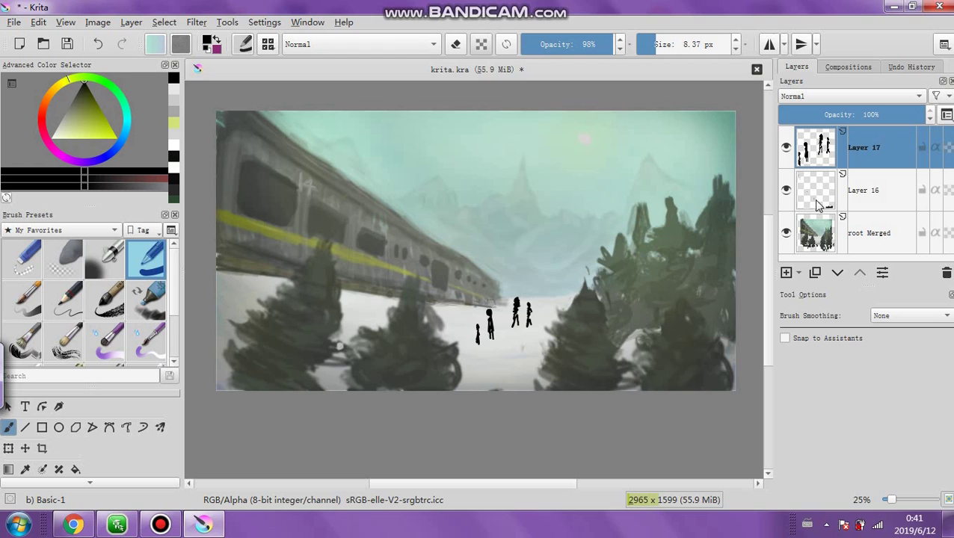
Lighten the figures to grey with a Levels adjustment, setting the lower output level to 119
{"action": "left_click", "coordinate": [200, 24]}
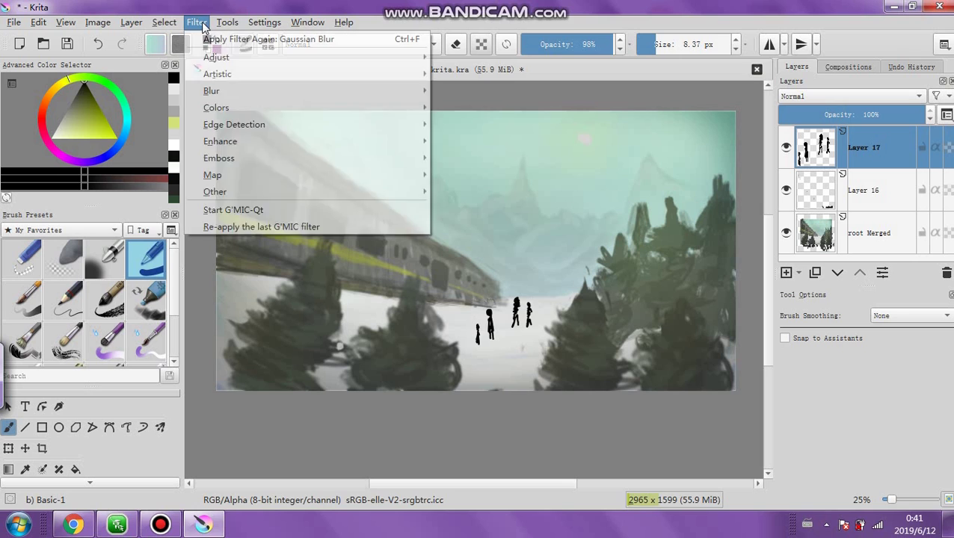
{"action": "mouse_move", "coordinate": [386, 58]}
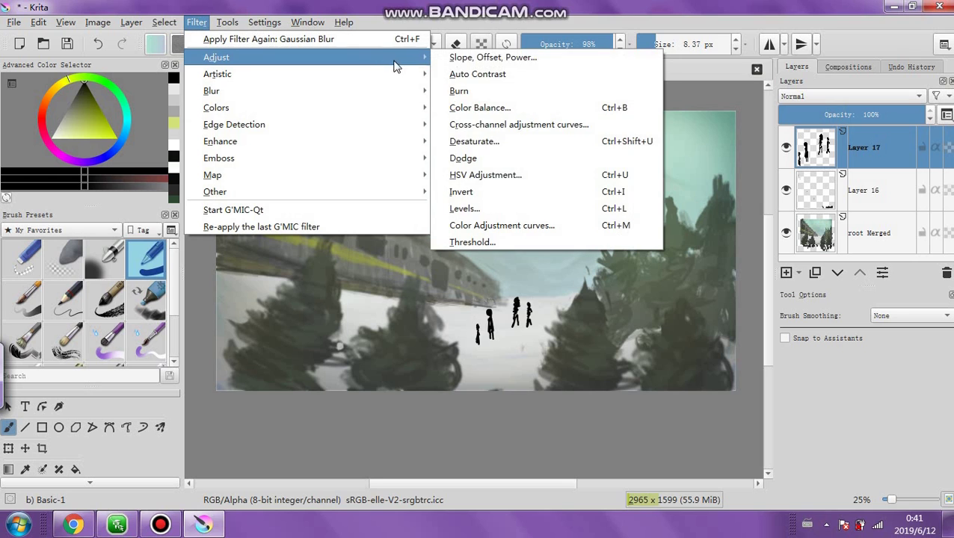
{"action": "left_click", "coordinate": [471, 208]}
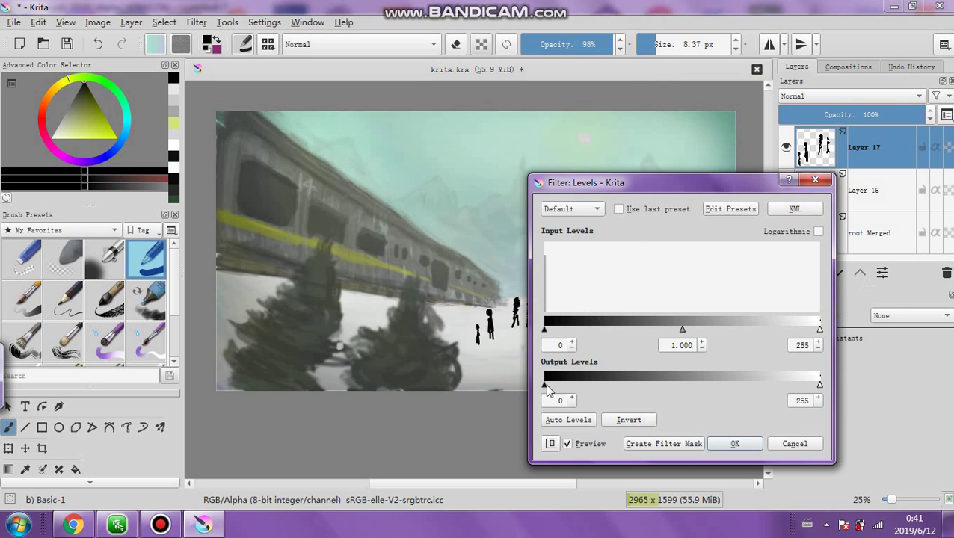
{"action": "left_click_drag", "start_coordinate": [545, 383], "coordinate": [679, 385]}
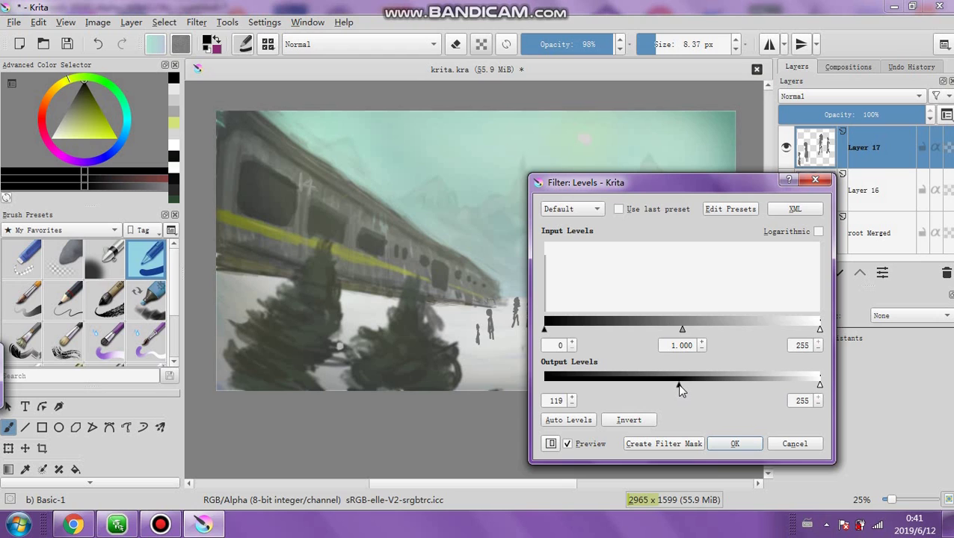
{"action": "left_click", "coordinate": [732, 443]}
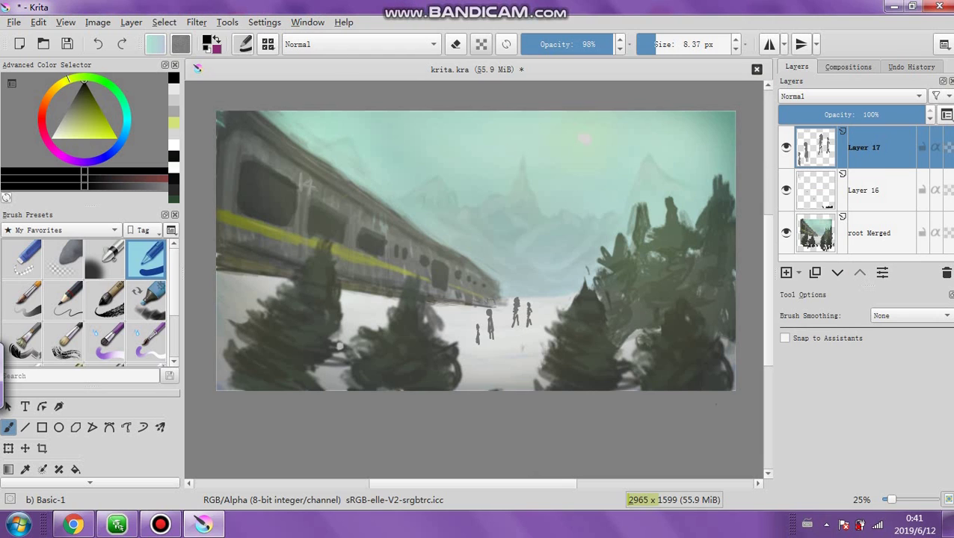
Soften the four figures with a 7.36 px Gaussian Blur in both directions, leaving their layer at 100% opacity
{"action": "left_click", "coordinate": [197, 23]}
{"action": "mouse_move", "coordinate": [309, 92]}
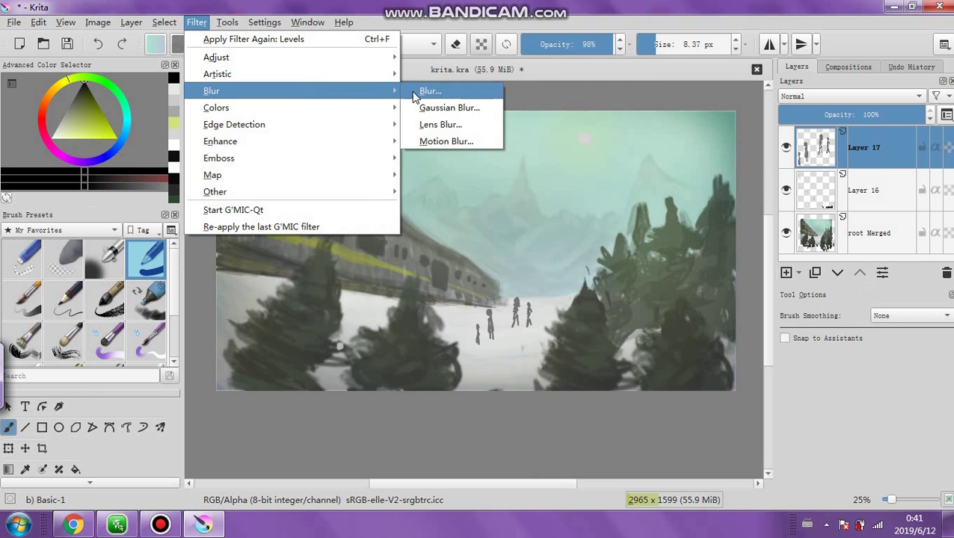
{"action": "left_click", "coordinate": [449, 108]}
{"action": "left_click", "coordinate": [667, 231]}
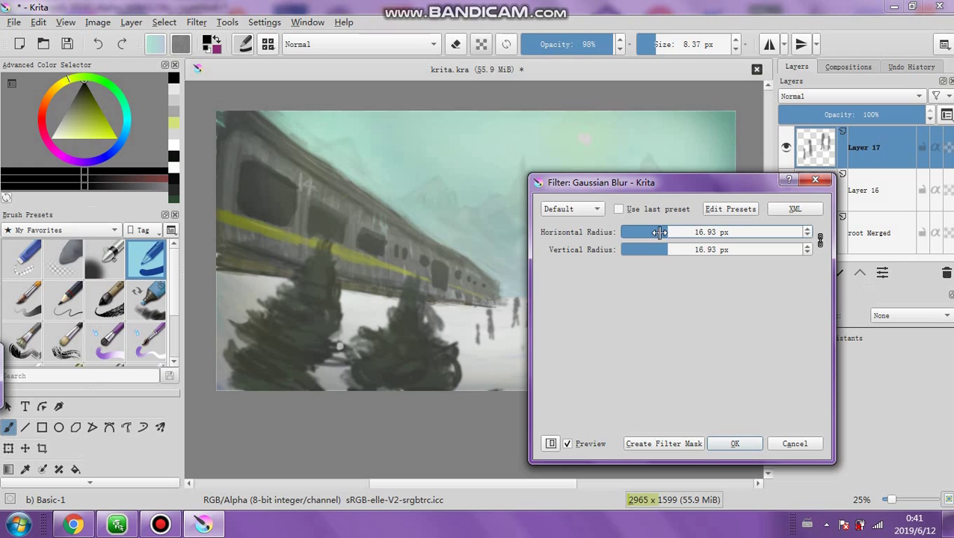
{"action": "left_click", "coordinate": [657, 232]}
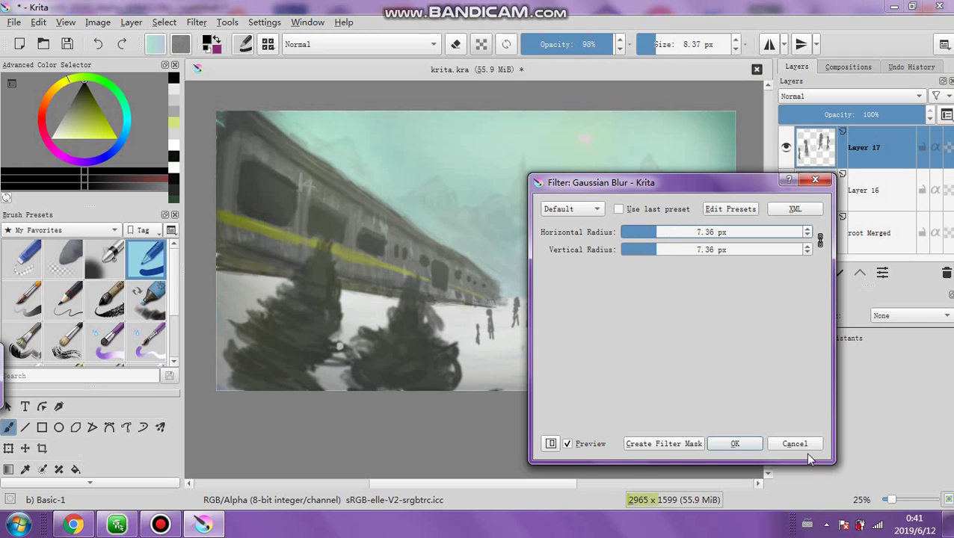
{"action": "left_click", "coordinate": [735, 444]}
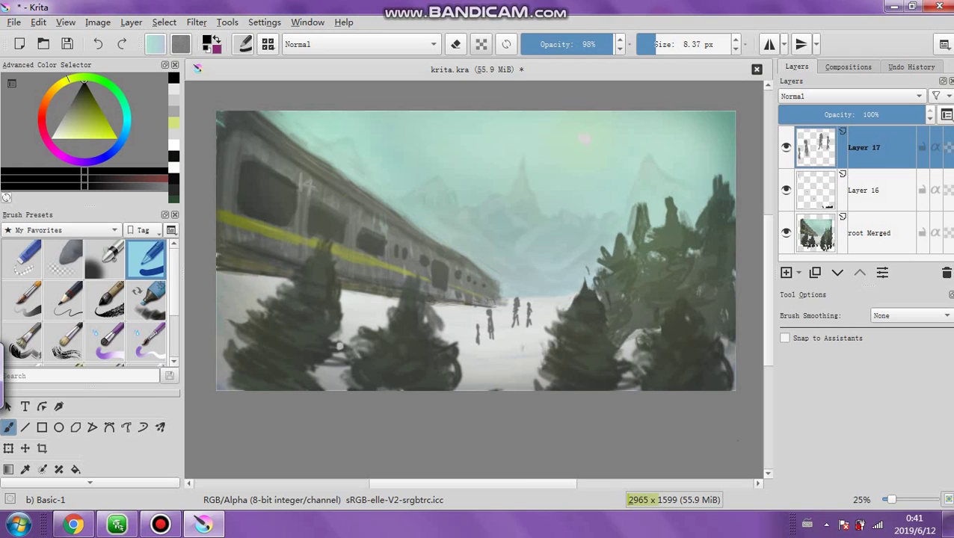
{"action": "left_click", "coordinate": [883, 115]}
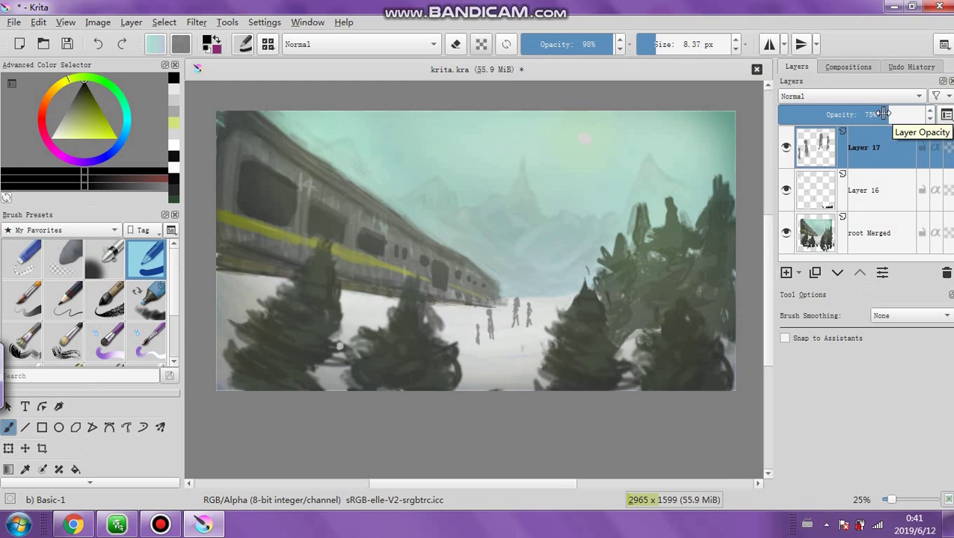
{"action": "left_click_drag", "start_coordinate": [882, 114], "coordinate": [946, 117]}
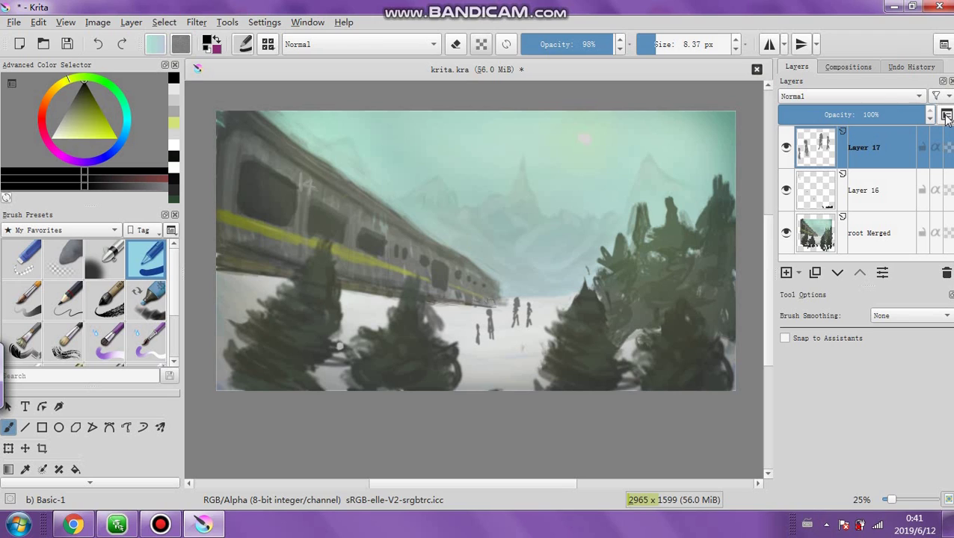
Paint near-black and dark olive accents on the four figures' bodies with a 13.93 px brush
{"action": "left_click", "coordinate": [93, 78]}
{"action": "left_click", "coordinate": [79, 95]}
{"action": "left_click", "coordinate": [78, 91]}
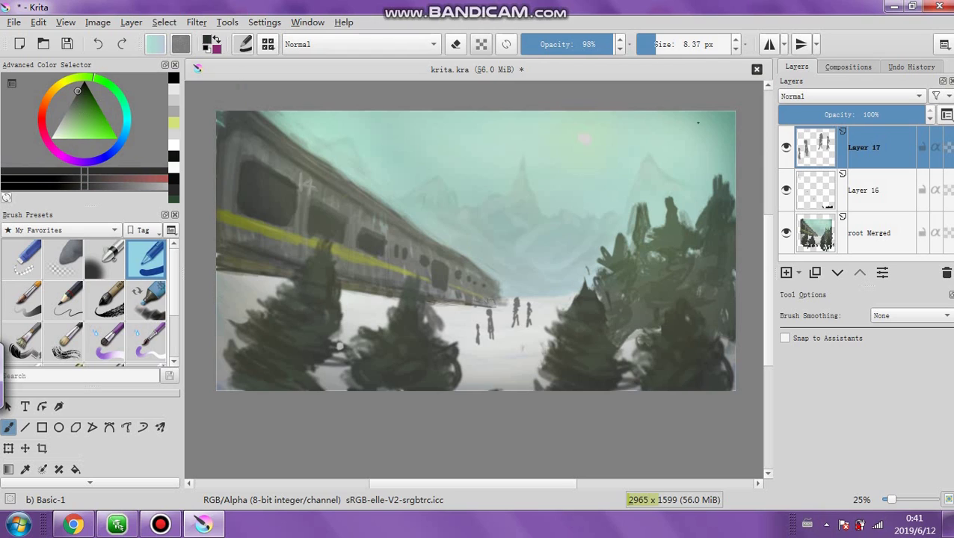
{"action": "left_click", "coordinate": [659, 46]}
{"action": "left_click_drag", "start_coordinate": [516, 308], "coordinate": [516, 315]}
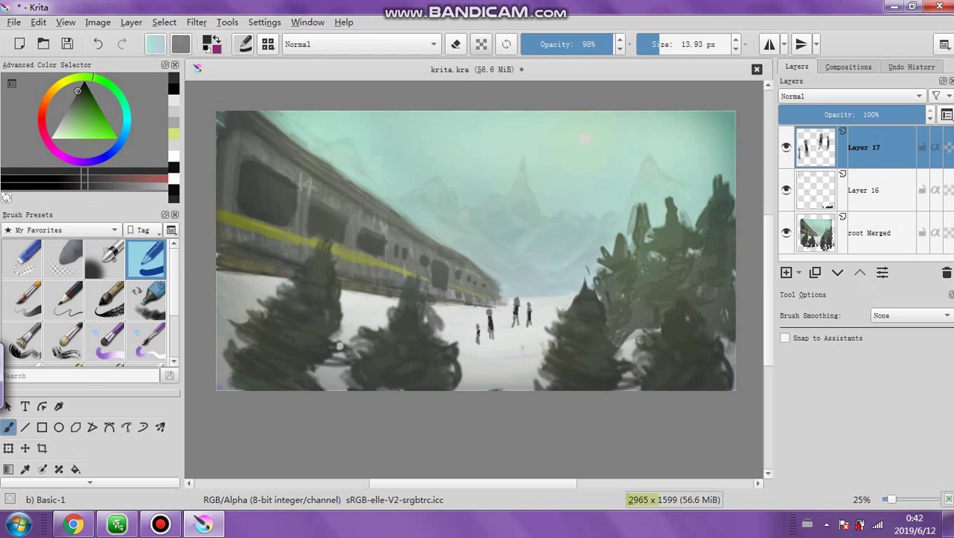
{"action": "left_click", "coordinate": [77, 90]}
{"action": "left_click", "coordinate": [83, 97]}
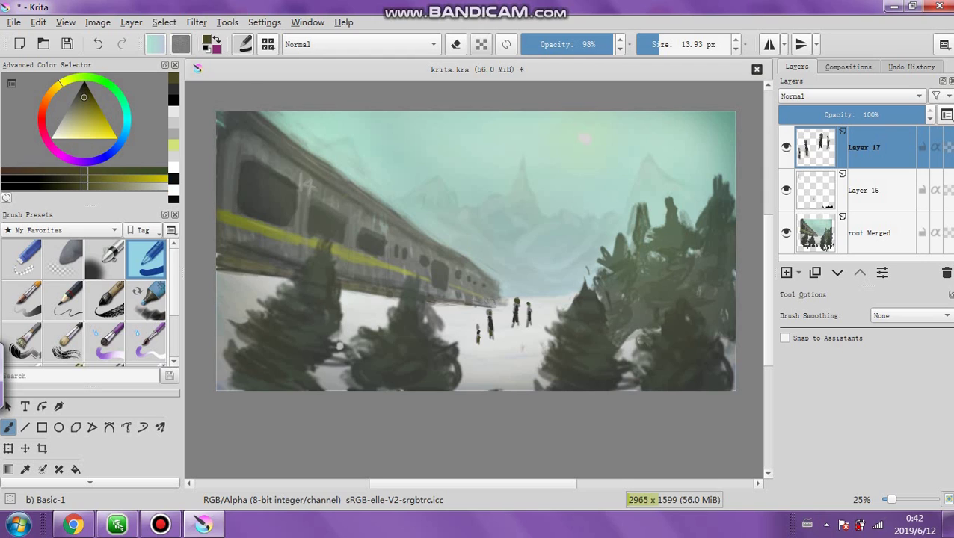
Lighten the figures with Levels, using input white 254 and lower output level 47, and set their layer's opacity to 75%
{"action": "left_click", "coordinate": [195, 22]}
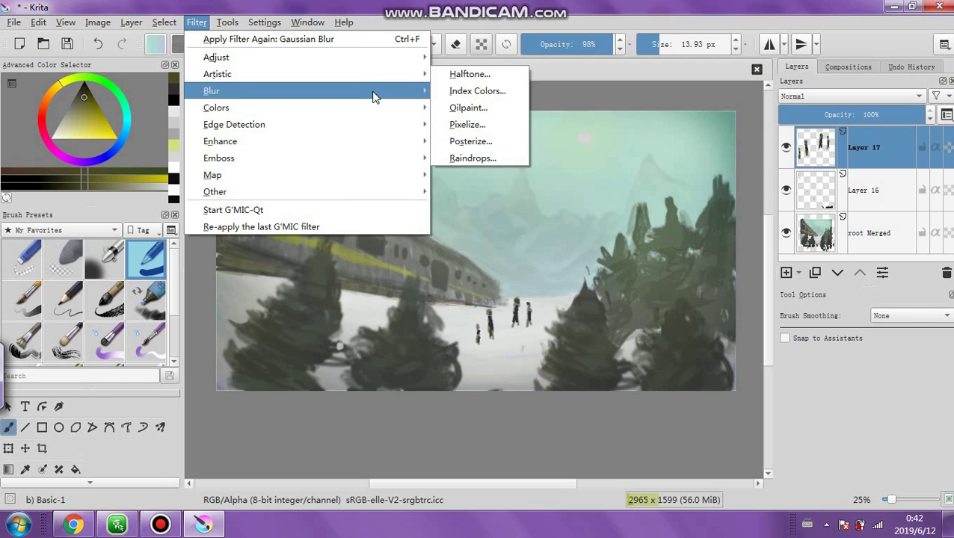
{"action": "mouse_move", "coordinate": [383, 65]}
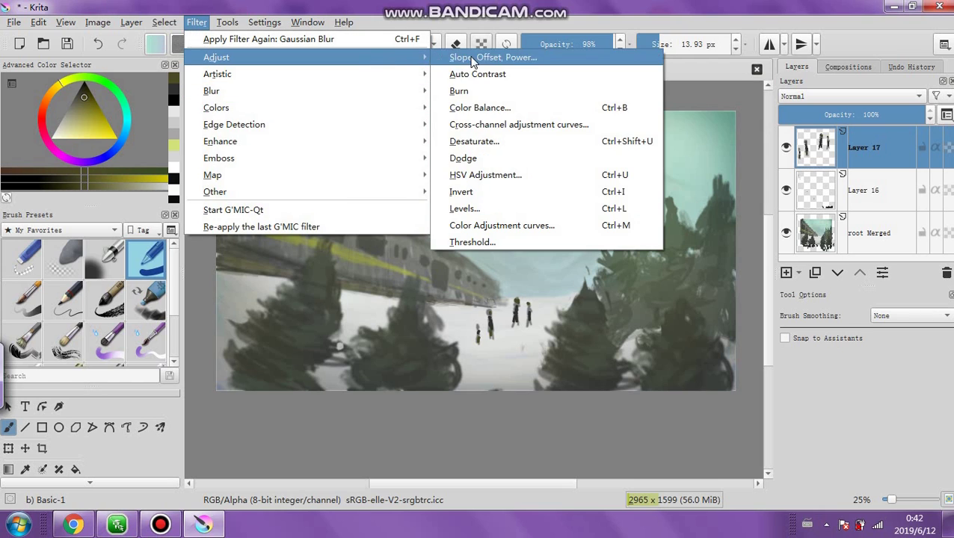
{"action": "left_click", "coordinate": [446, 208]}
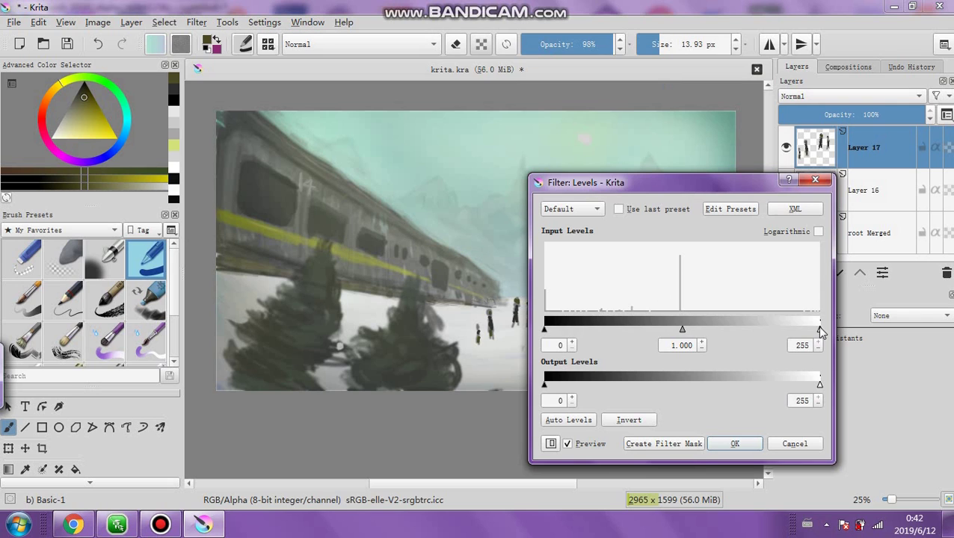
{"action": "mouse_move", "coordinate": [819, 330]}
{"action": "left_mouse_down"}
{"action": "mouse_move", "coordinate": [769, 330]}
{"action": "mouse_move", "coordinate": [825, 332]}
{"action": "left_mouse_up"}
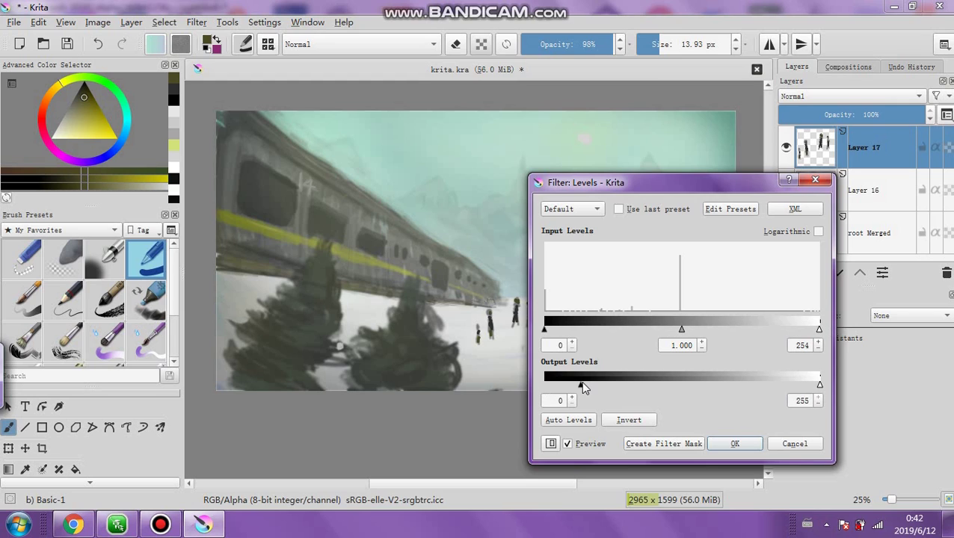
{"action": "left_click_drag", "start_coordinate": [580, 383], "coordinate": [595, 382]}
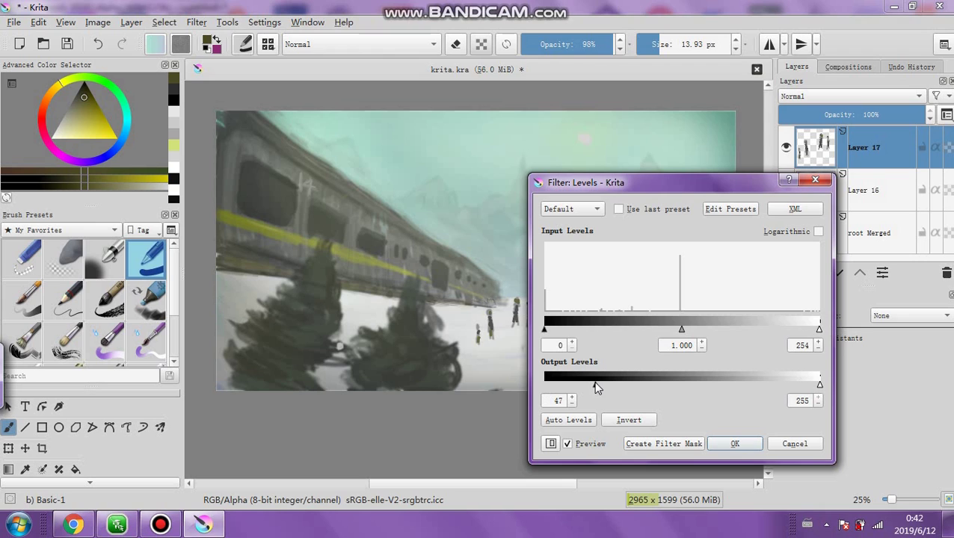
{"action": "left_click", "coordinate": [735, 444]}
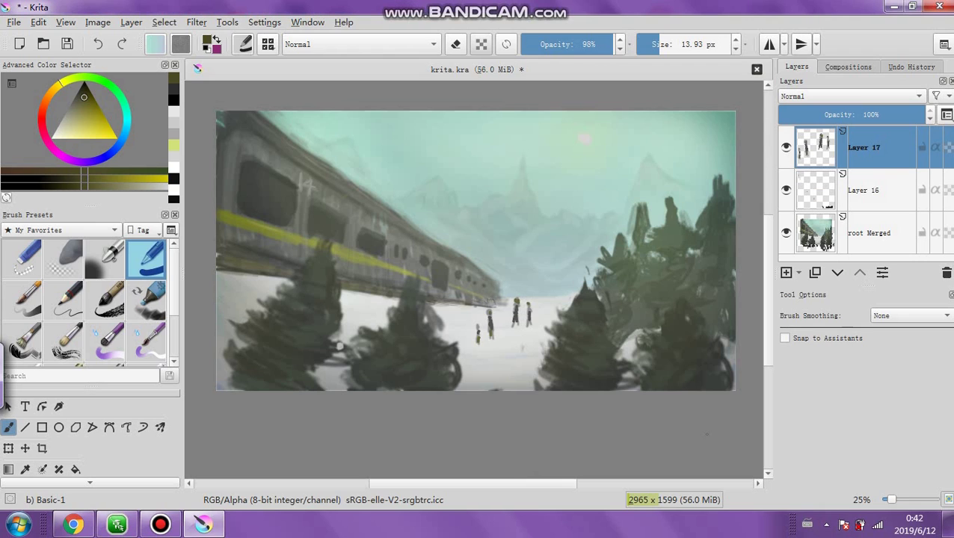
{"action": "left_click_drag", "start_coordinate": [908, 109], "coordinate": [881, 115]}
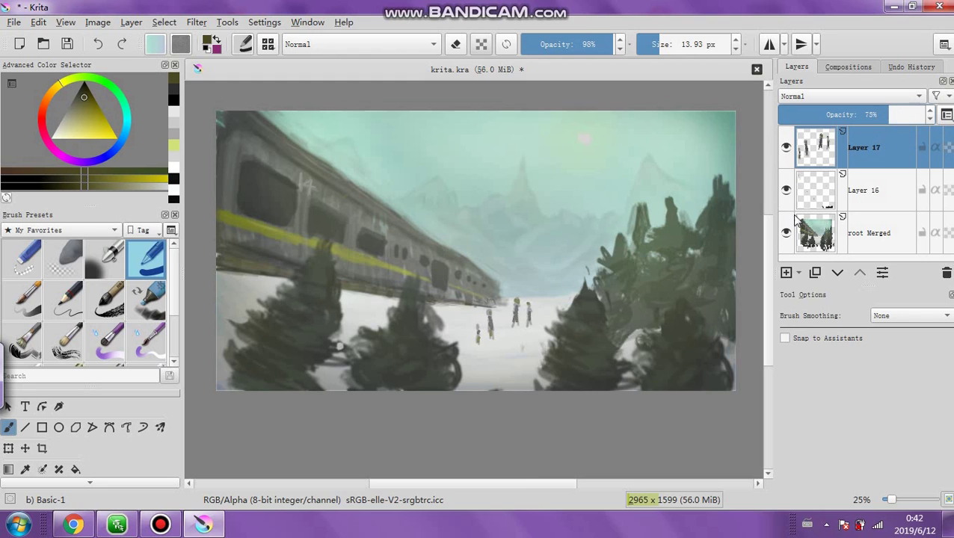
Add a layer directly above root Merged at 3% opacity, and set the brush to 13% opacity and 91.82 px
{"action": "left_click", "coordinate": [859, 248]}
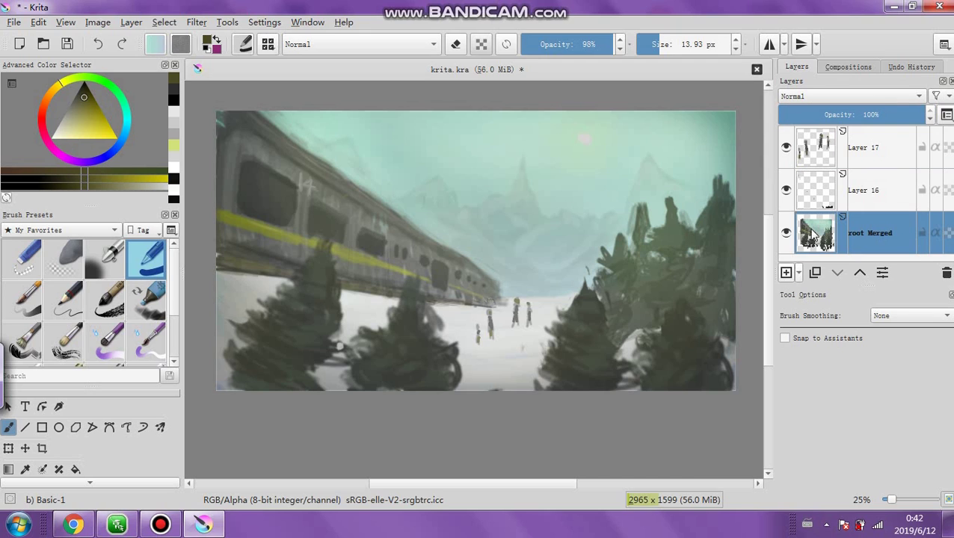
{"action": "left_click", "coordinate": [786, 273]}
{"action": "left_click", "coordinate": [790, 115]}
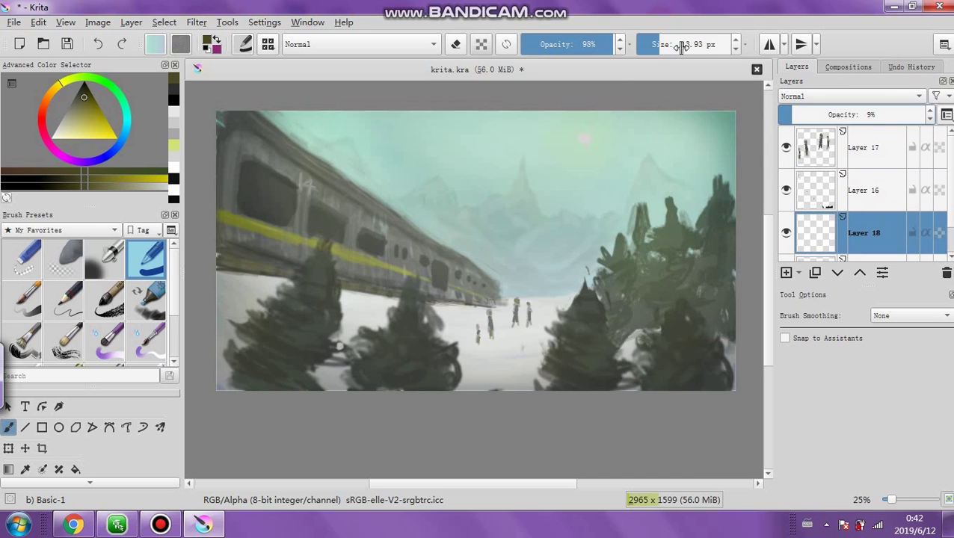
{"action": "left_click", "coordinate": [532, 43]}
{"action": "left_click", "coordinate": [700, 44]}
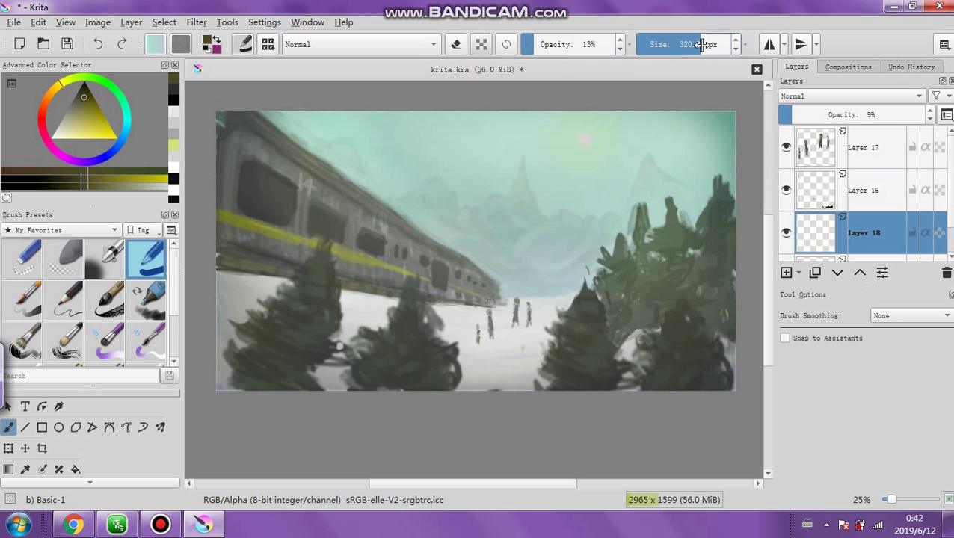
{"action": "left_click", "coordinate": [785, 114]}
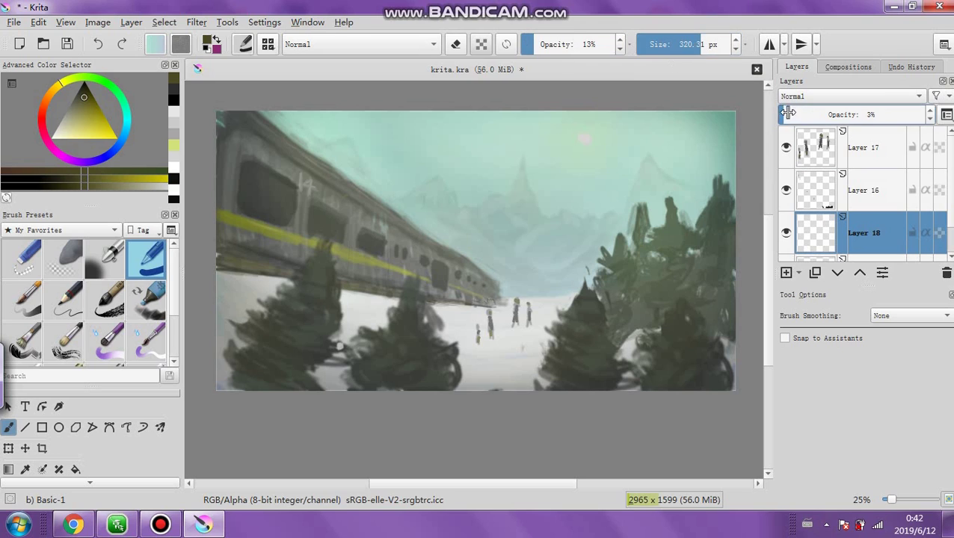
{"action": "left_click", "coordinate": [713, 44]}
{"action": "left_click", "coordinate": [677, 46]}
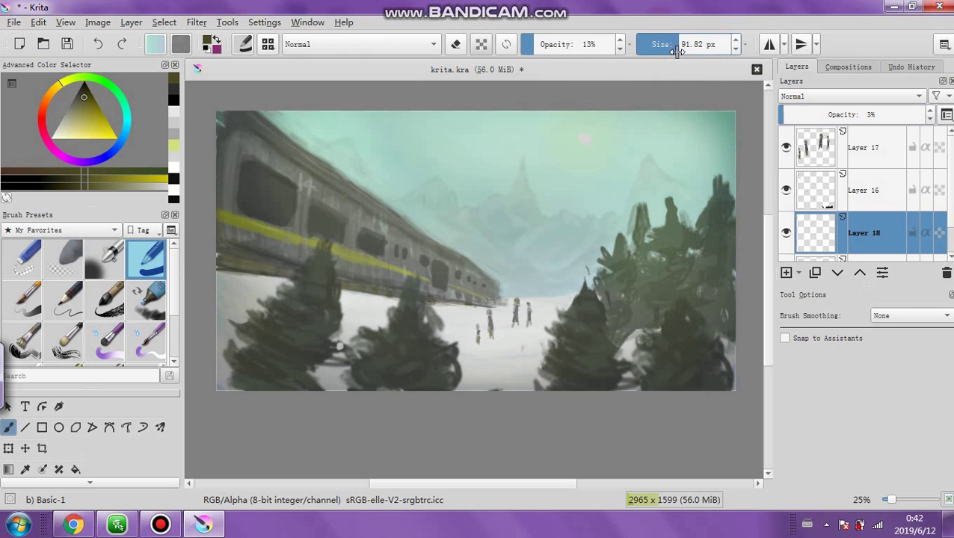
Paint broad dark olive and near-black strokes over the misty mountains, raising the brush opacity to 49%
{"action": "mouse_move", "coordinate": [459, 240]}
{"action": "left_mouse_down"}
{"action": "mouse_move", "coordinate": [568, 266]}
{"action": "mouse_move", "coordinate": [520, 285]}
{"action": "mouse_move", "coordinate": [580, 236]}
{"action": "left_mouse_up"}
{"action": "left_click", "coordinate": [556, 45]}
{"action": "mouse_move", "coordinate": [497, 251]}
{"action": "left_mouse_down"}
{"action": "mouse_move", "coordinate": [509, 273]}
{"action": "mouse_move", "coordinate": [444, 226]}
{"action": "mouse_move", "coordinate": [507, 263]}
{"action": "mouse_move", "coordinate": [459, 209]}
{"action": "left_mouse_up"}
{"action": "left_click", "coordinate": [568, 45]}
{"action": "left_click", "coordinate": [80, 88]}
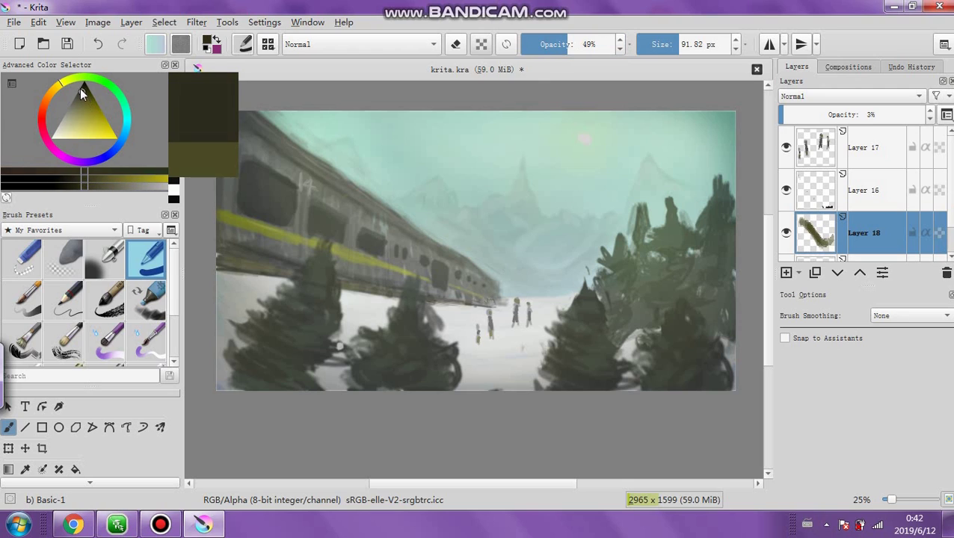
{"action": "left_click_drag", "start_coordinate": [505, 265], "coordinate": [611, 184]}
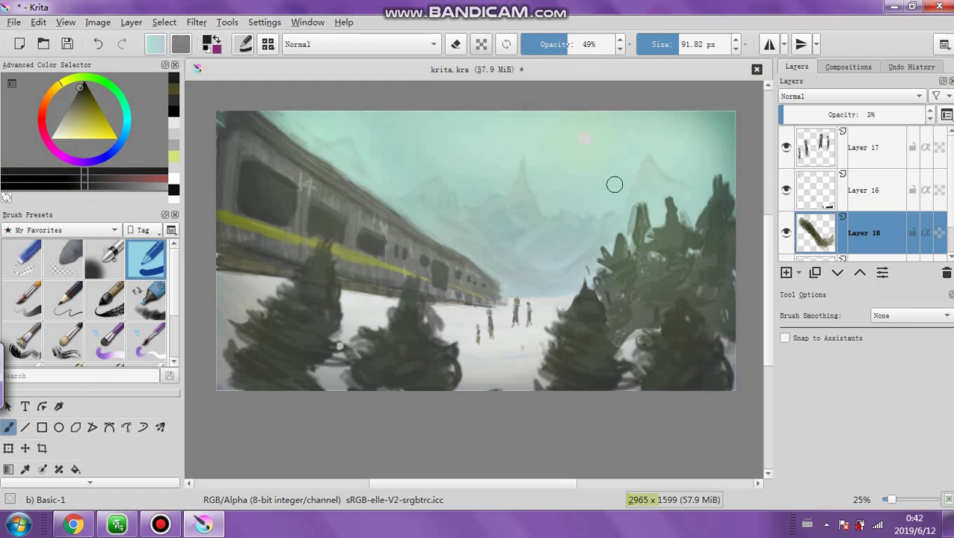
Add more near-black strokes over the mountains between the train and the firs, raising the brush opacity to 67%
{"action": "left_click", "coordinate": [578, 44]}
{"action": "mouse_move", "coordinate": [480, 255]}
{"action": "left_mouse_down"}
{"action": "mouse_move", "coordinate": [517, 278]}
{"action": "mouse_move", "coordinate": [543, 280]}
{"action": "mouse_move", "coordinate": [530, 276]}
{"action": "mouse_move", "coordinate": [568, 268]}
{"action": "mouse_move", "coordinate": [589, 239]}
{"action": "left_mouse_up"}
{"action": "left_click_drag", "start_coordinate": [527, 263], "coordinate": [561, 230]}
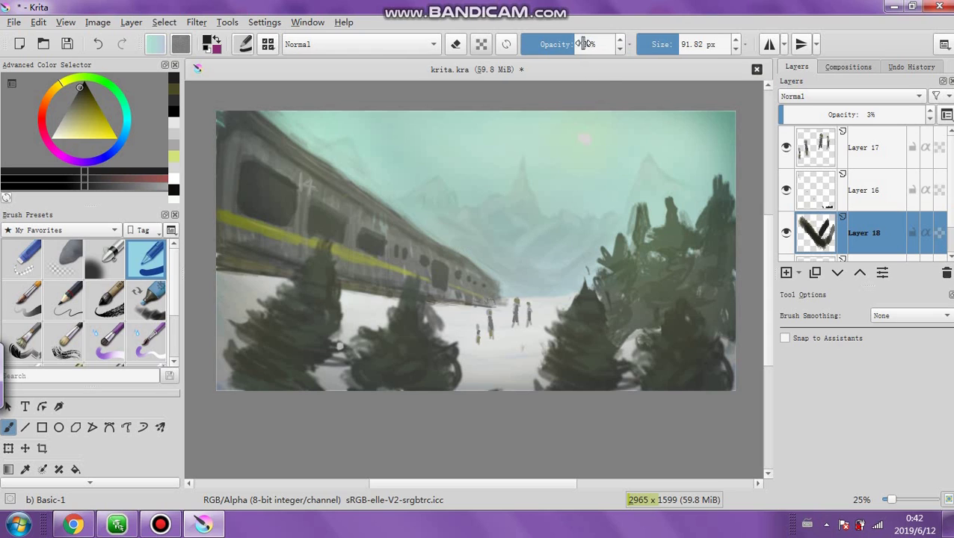
{"action": "key", "text": "o"}
{"action": "left_click_drag", "start_coordinate": [527, 225], "coordinate": [475, 249]}
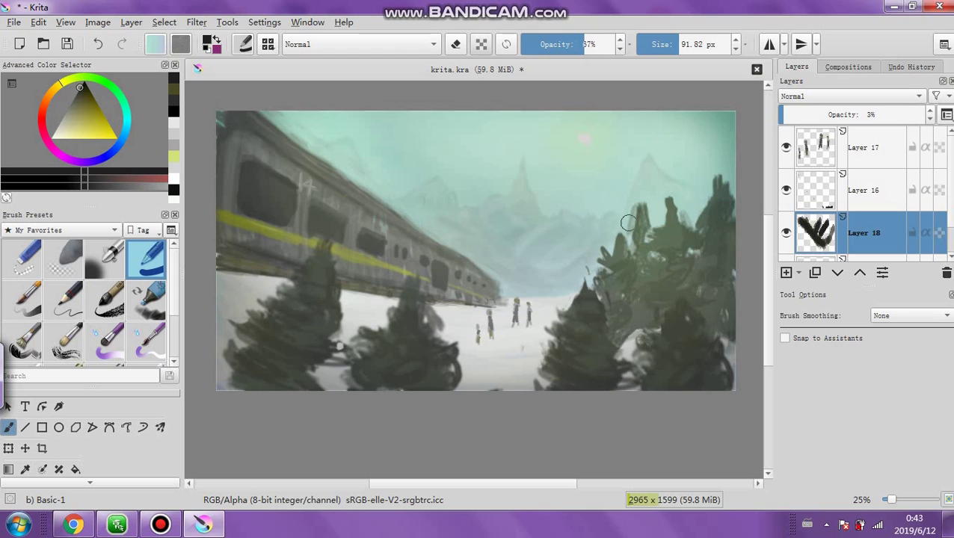
{"action": "left_click_drag", "start_coordinate": [628, 223], "coordinate": [601, 242]}
{"action": "left_click_drag", "start_coordinate": [556, 278], "coordinate": [558, 273]}
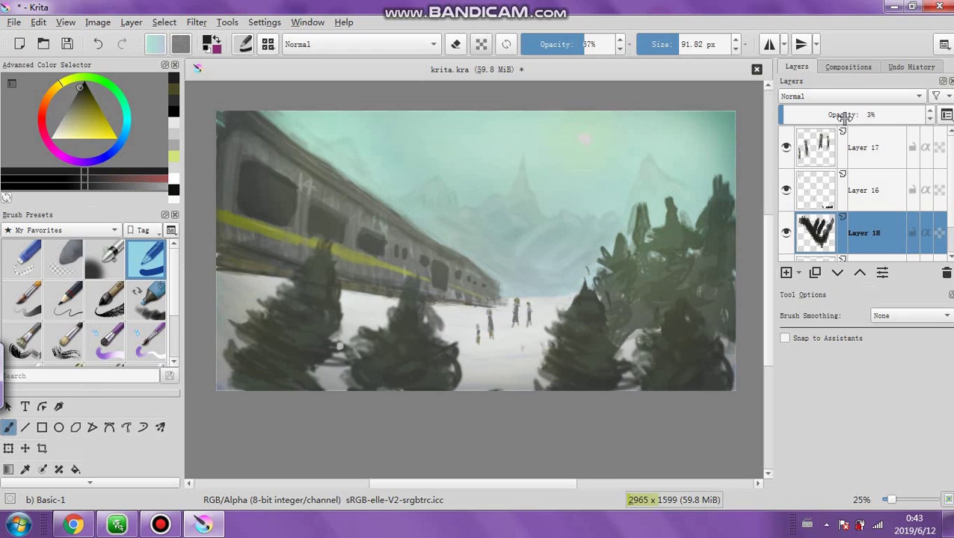
Try the mountain shading layer at 10% opacity and set it back to 3%
{"action": "left_click", "coordinate": [791, 113]}
{"action": "left_click", "coordinate": [794, 113]}
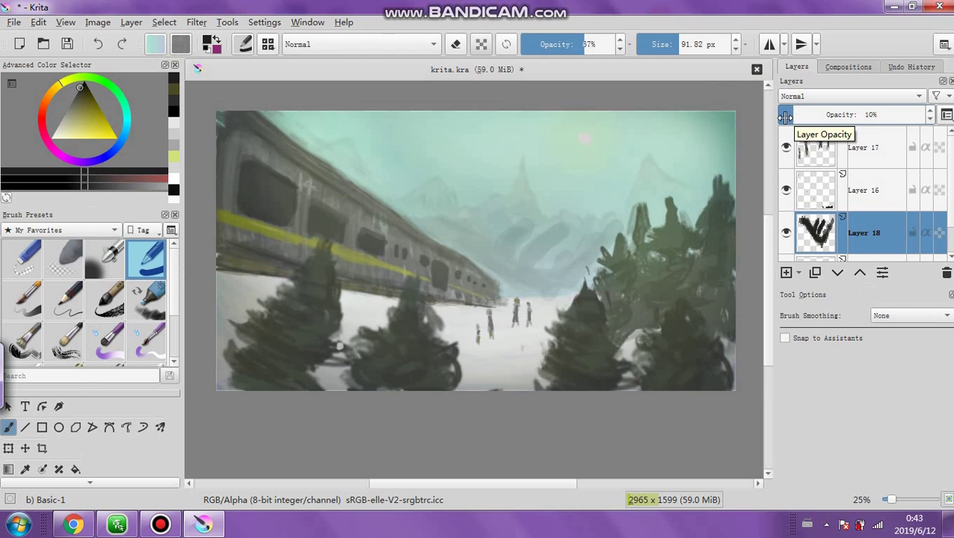
{"action": "left_click", "coordinate": [785, 116]}
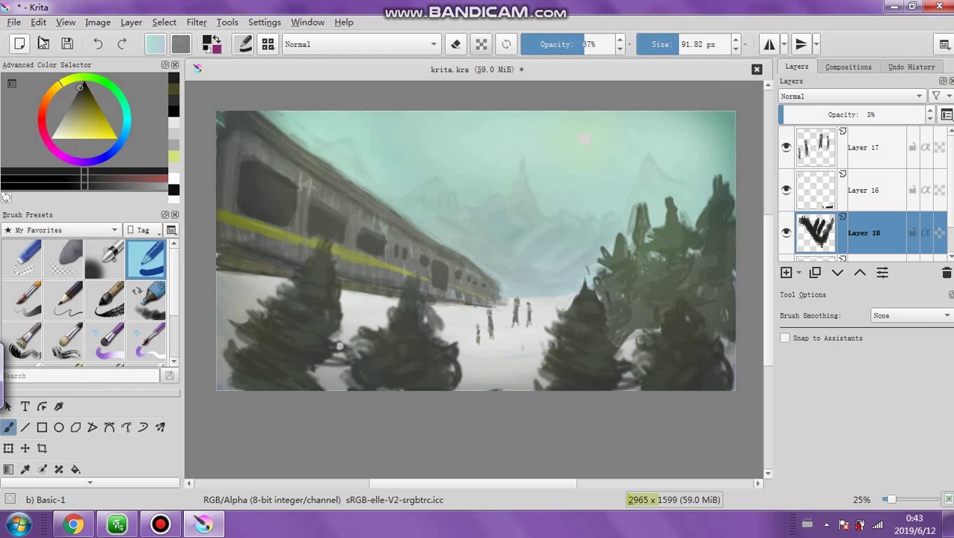
Flatten the image into a single layer
{"action": "left_click", "coordinate": [98, 23]}
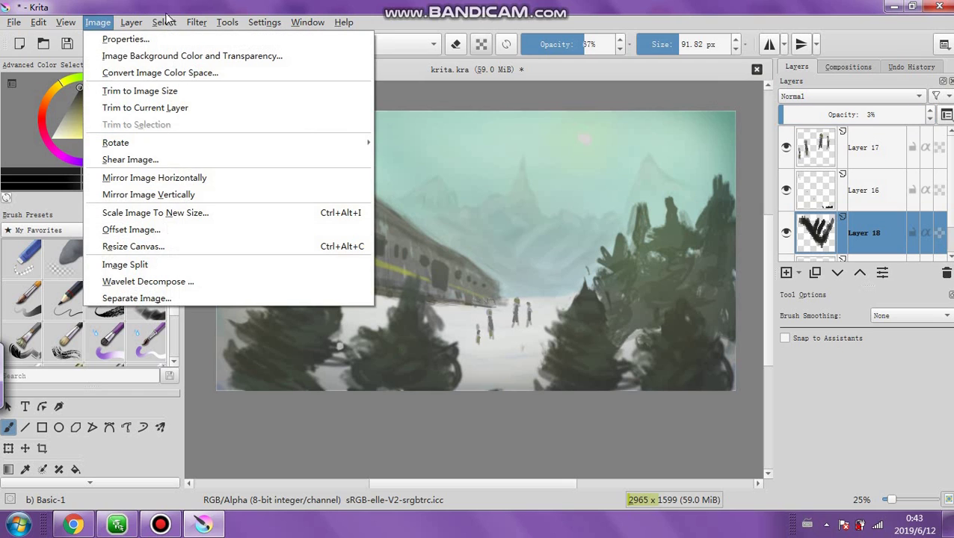
{"action": "mouse_move", "coordinate": [264, 22]}
{"action": "right_click", "coordinate": [884, 156]}
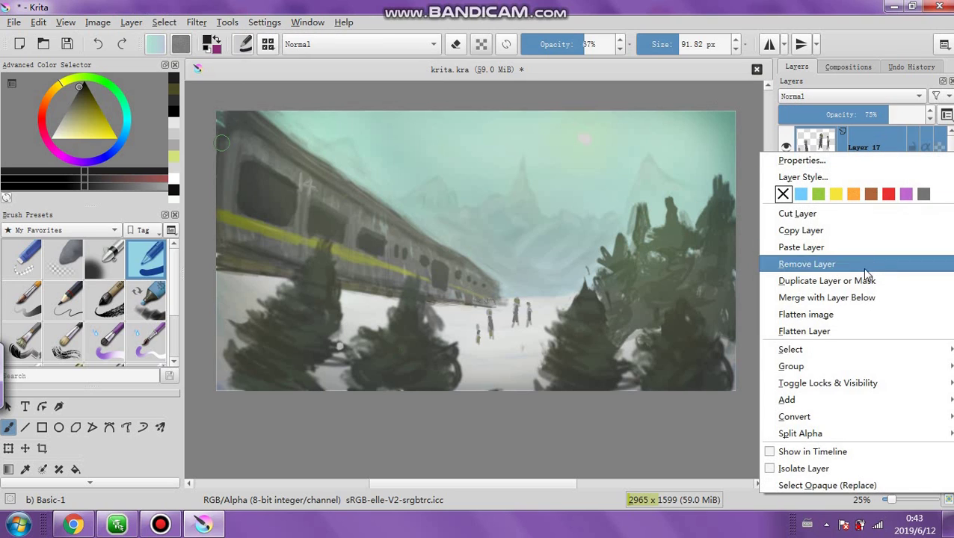
{"action": "left_click", "coordinate": [844, 317]}
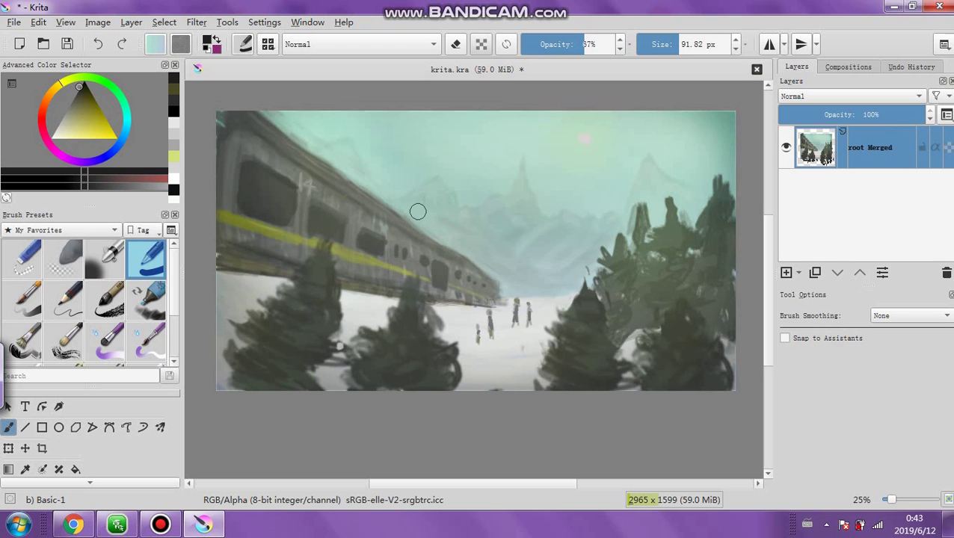
Save the painting to the desktop as a PNG image named KGKGKGK
{"action": "left_click", "coordinate": [13, 22]}
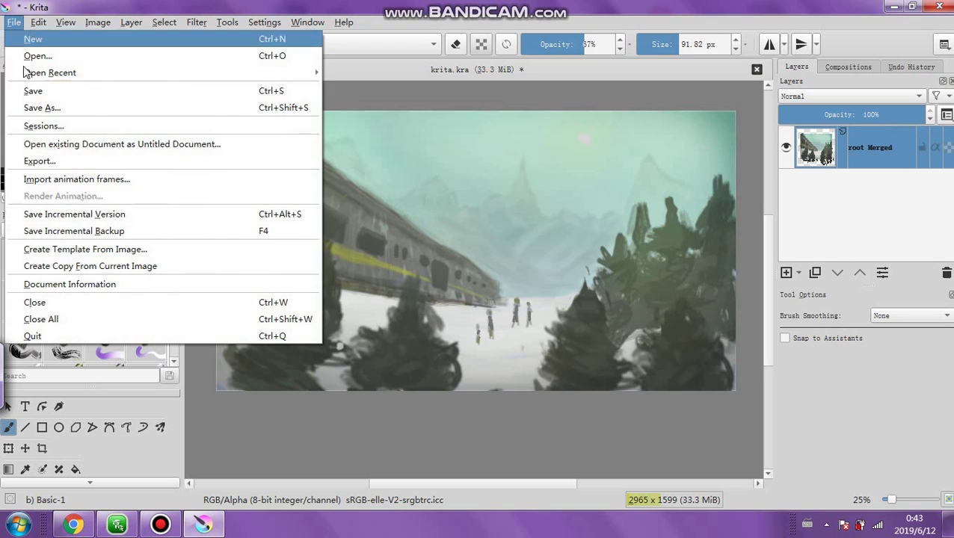
{"action": "left_click", "coordinate": [30, 105]}
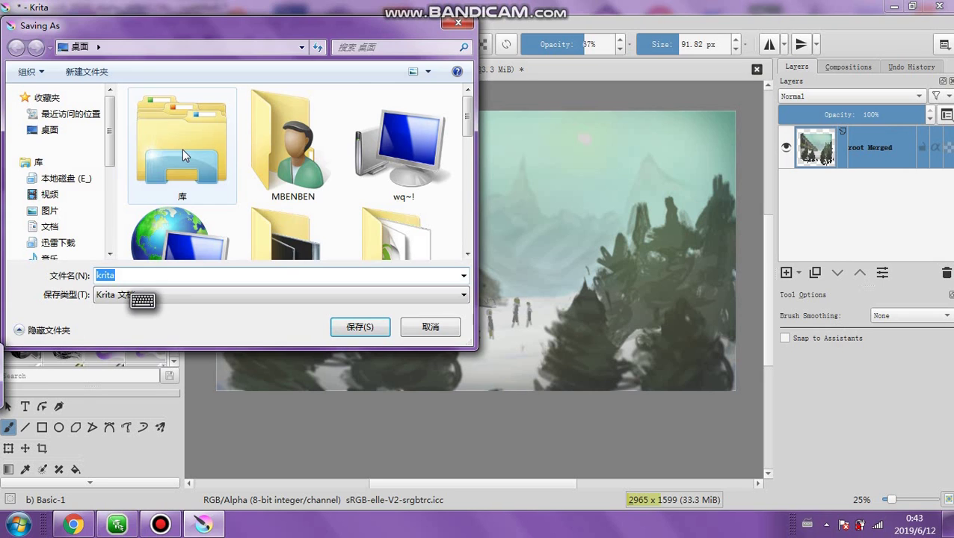
{"action": "type", "text": "KGKGKGK"}
{"action": "left_click", "coordinate": [200, 294]}
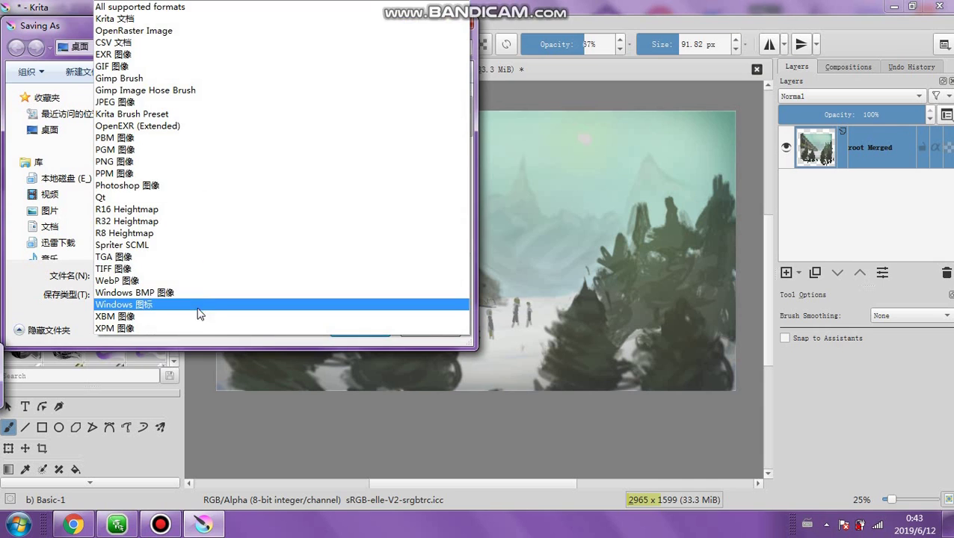
{"action": "left_click", "coordinate": [213, 164]}
{"action": "left_click", "coordinate": [353, 324]}
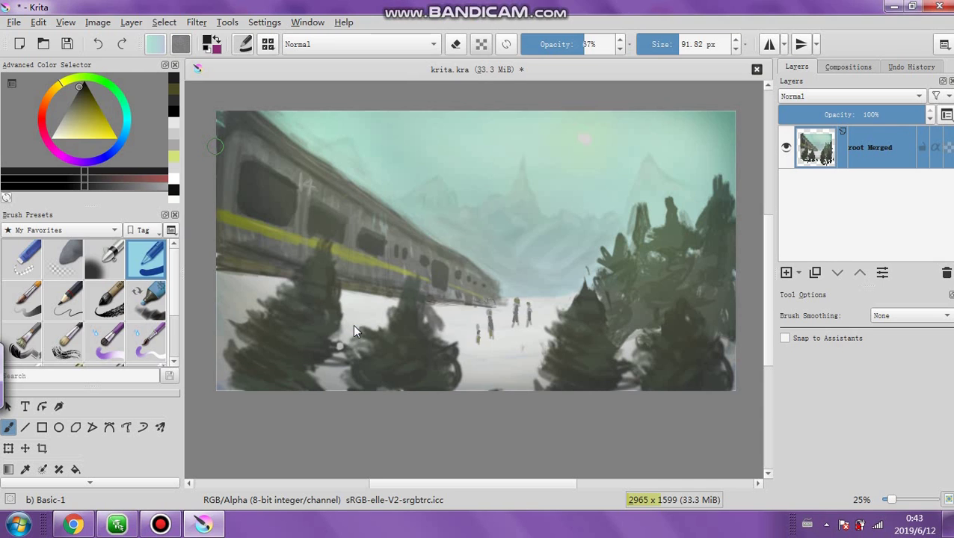
Finish the PNG export, close Krita and the Olive video editor, and dismiss the Bandicam recording notice
{"action": "left_click", "coordinate": [718, 427]}
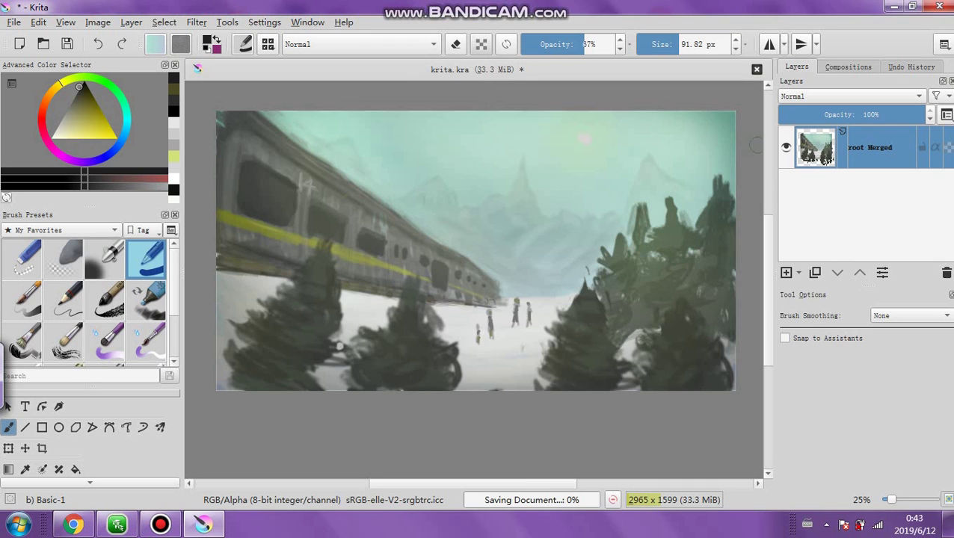
{"action": "left_click", "coordinate": [939, 9]}
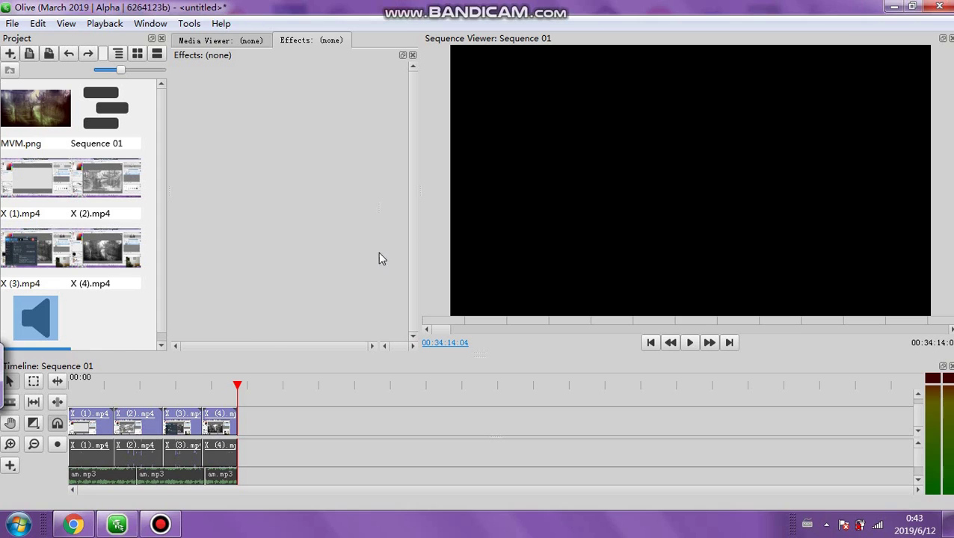
{"action": "left_click", "coordinate": [939, 8]}
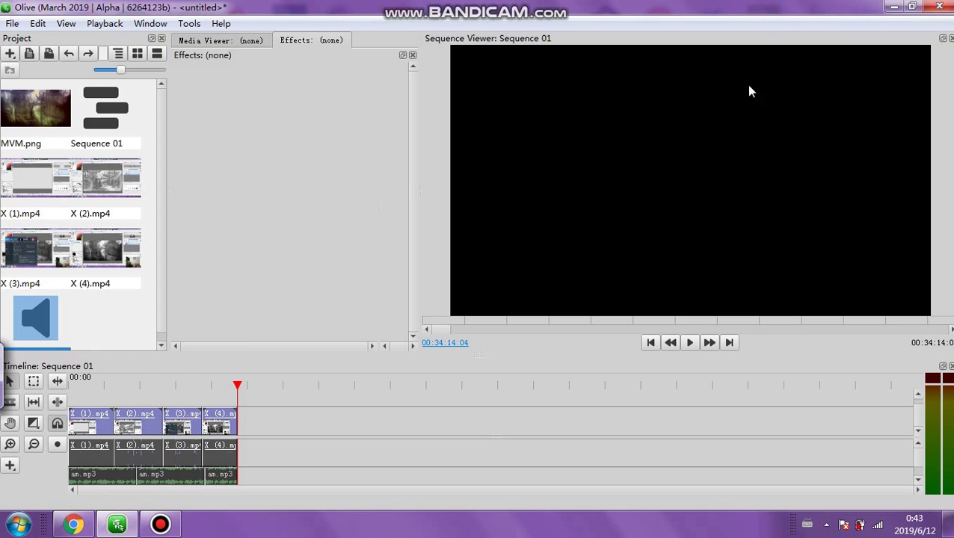
{"action": "left_click", "coordinate": [545, 277]}
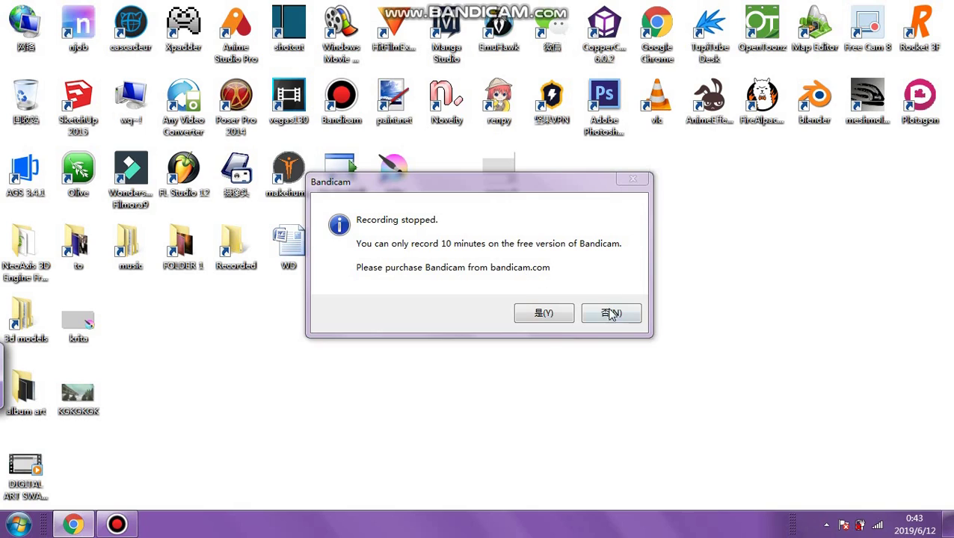
{"action": "left_click", "coordinate": [611, 315]}
Open the scene 2 file from the desktop in FireAlpaca and dismiss its startup advertisement
{"action": "left_click_drag", "start_coordinate": [505, 201], "coordinate": [439, 184]}
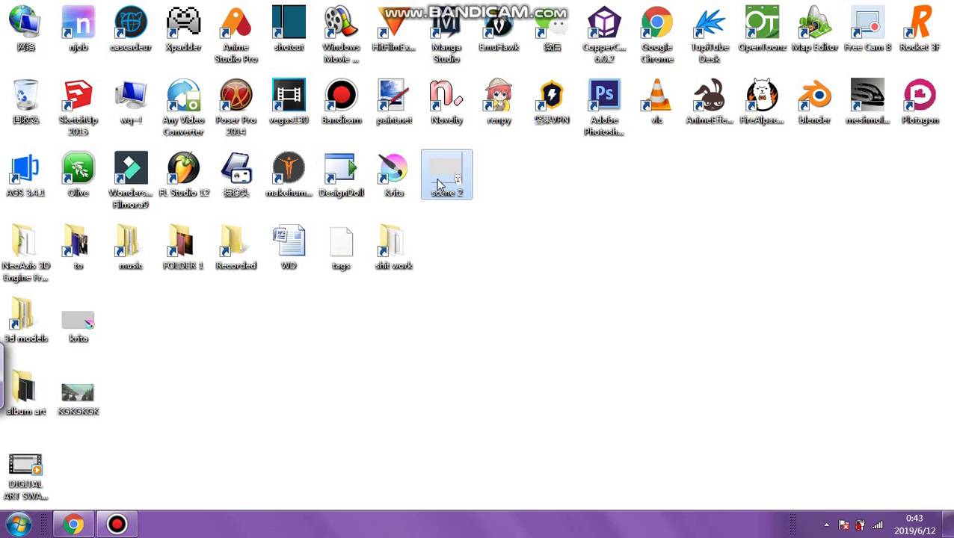
{"action": "left_click", "coordinate": [506, 170]}
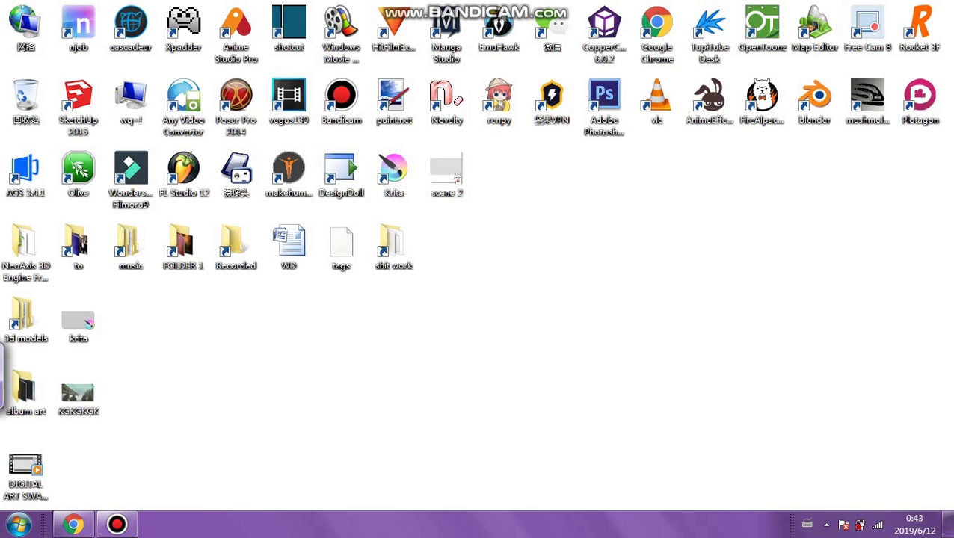
{"action": "double_click", "coordinate": [451, 178]}
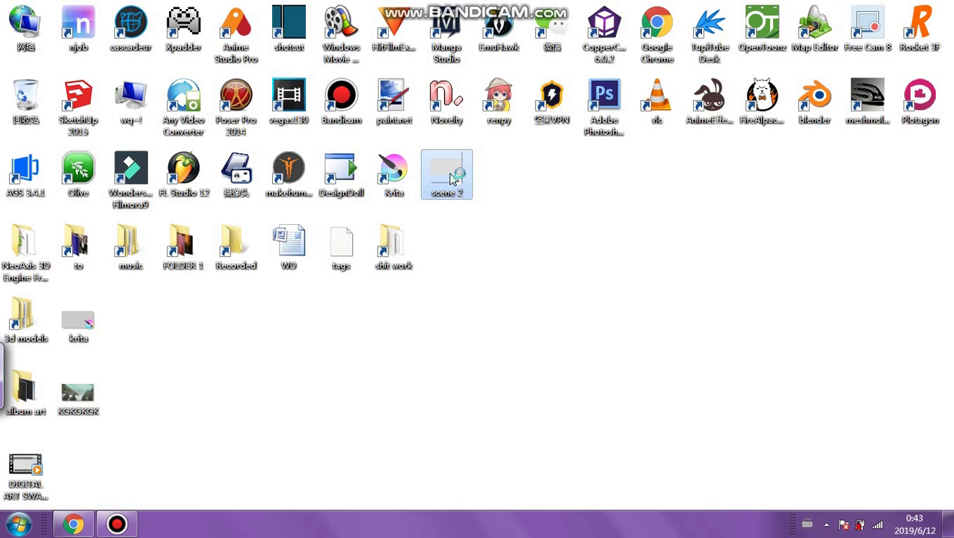
{"action": "double_click", "coordinate": [452, 178]}
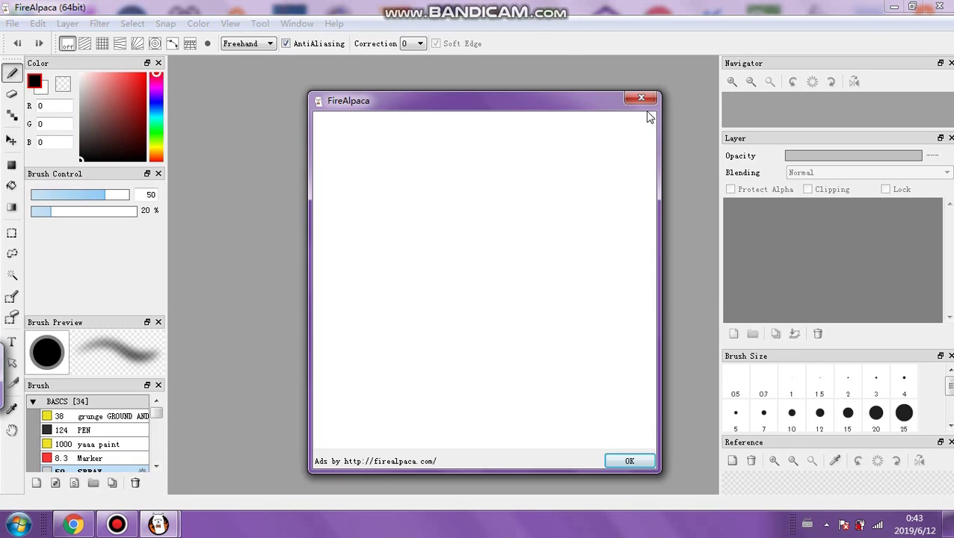
{"action": "left_click", "coordinate": [648, 111]}
Restore the FireAlpaca window to a smaller size and move it to uncover the KGKGKGK image on the desktop
{"action": "mouse_move", "coordinate": [467, 3]}
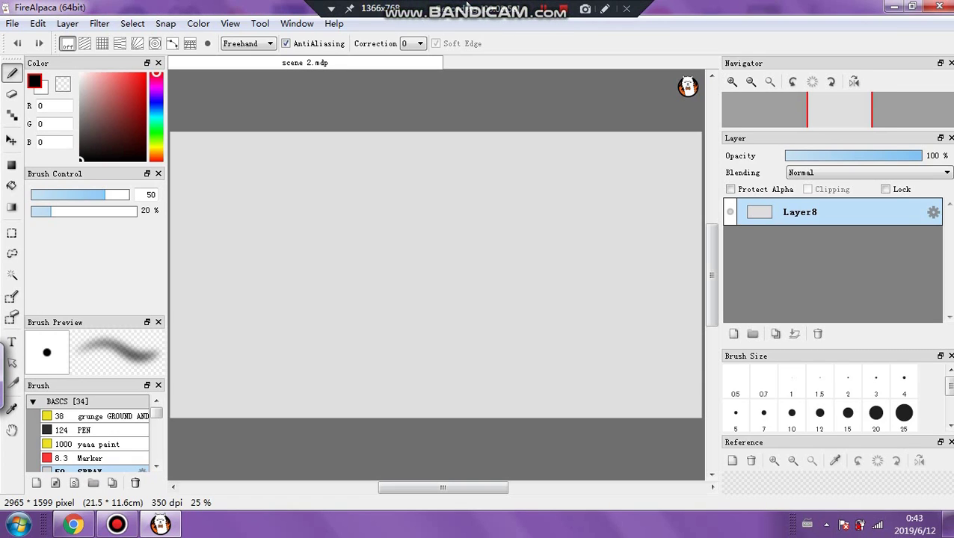
{"action": "double_click", "coordinate": [338, 6]}
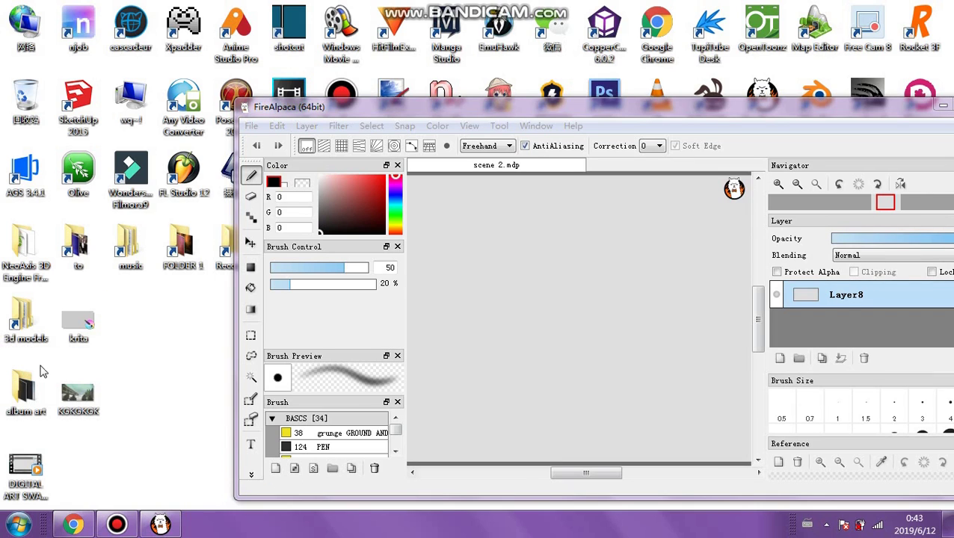
{"action": "left_click_drag", "start_coordinate": [604, 107], "coordinate": [552, 221]}
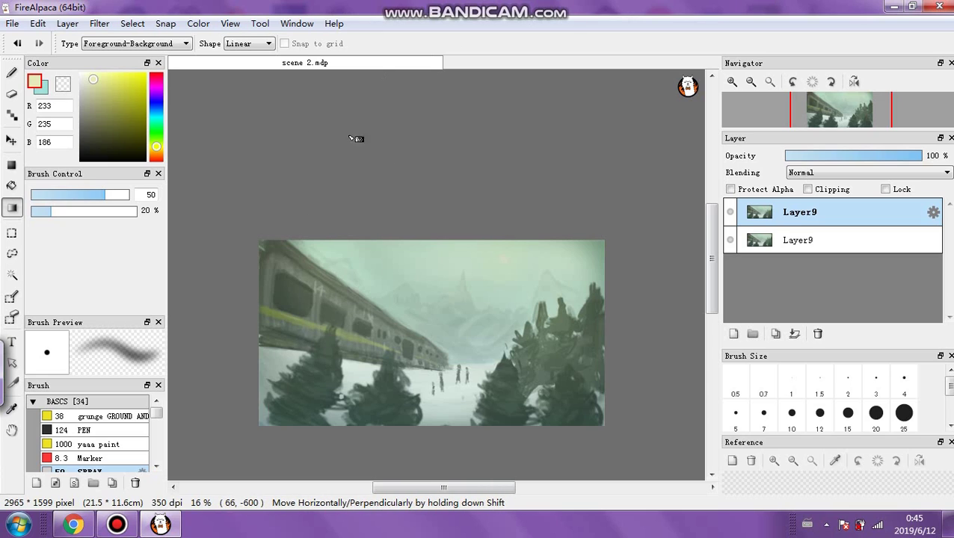
Examine the painting's overall composition and its train, mountains and firs, widening the canvas area to fit it
{"action": "scroll", "coordinate": [419, 249], "scroll_direction": "up", "scroll_amount": 1}
{"action": "scroll", "coordinate": [441, 266], "scroll_direction": "down", "scroll_amount": 1}
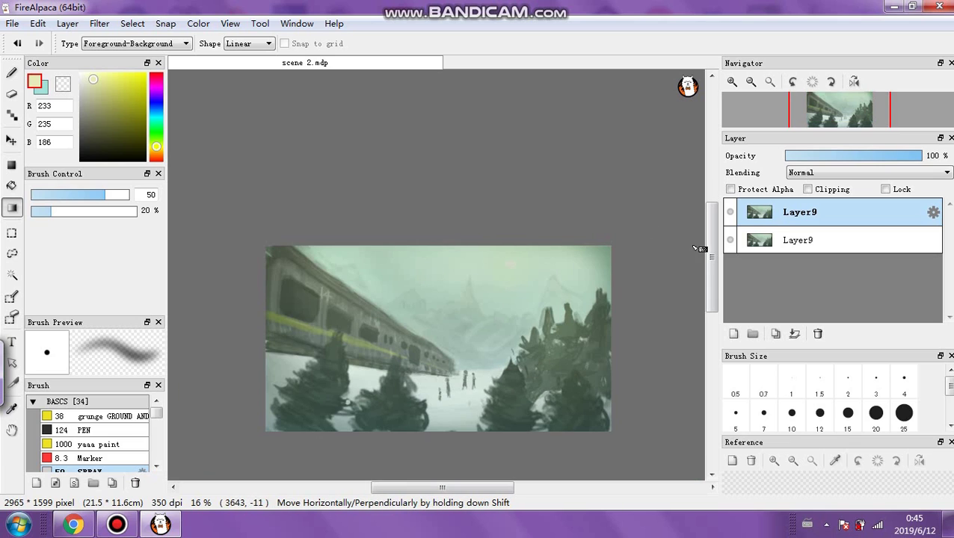
{"action": "left_click_drag", "start_coordinate": [707, 252], "coordinate": [712, 267]}
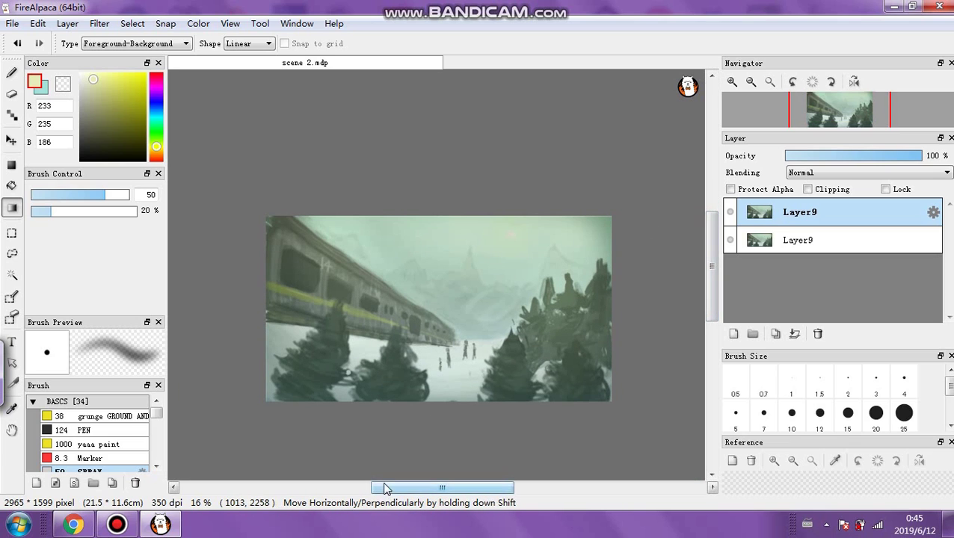
{"action": "scroll", "coordinate": [387, 457], "scroll_direction": "up", "scroll_amount": 2}
{"action": "scroll", "coordinate": [387, 458], "scroll_direction": "down", "scroll_amount": 1}
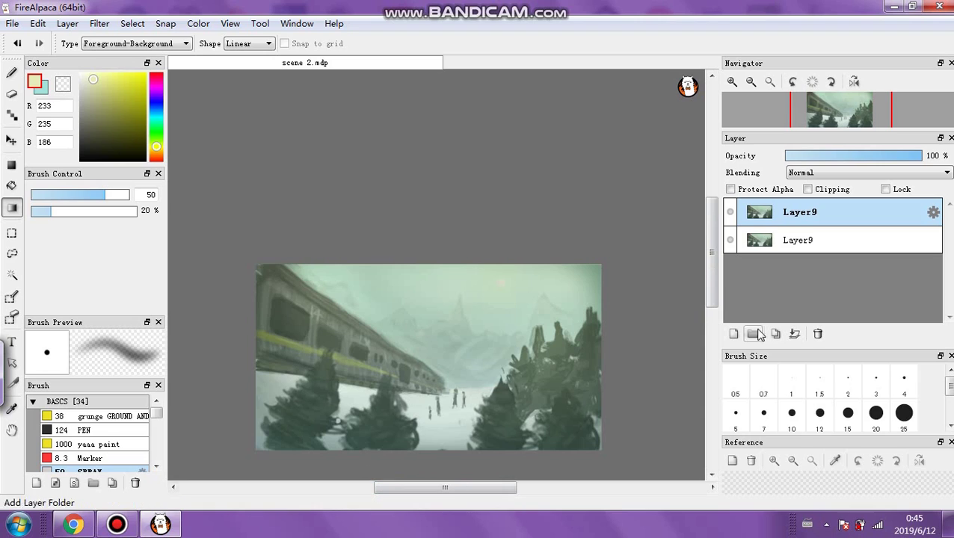
{"action": "left_click_drag", "start_coordinate": [711, 290], "coordinate": [712, 305]}
{"action": "scroll", "coordinate": [557, 286], "scroll_direction": "up", "scroll_amount": 1}
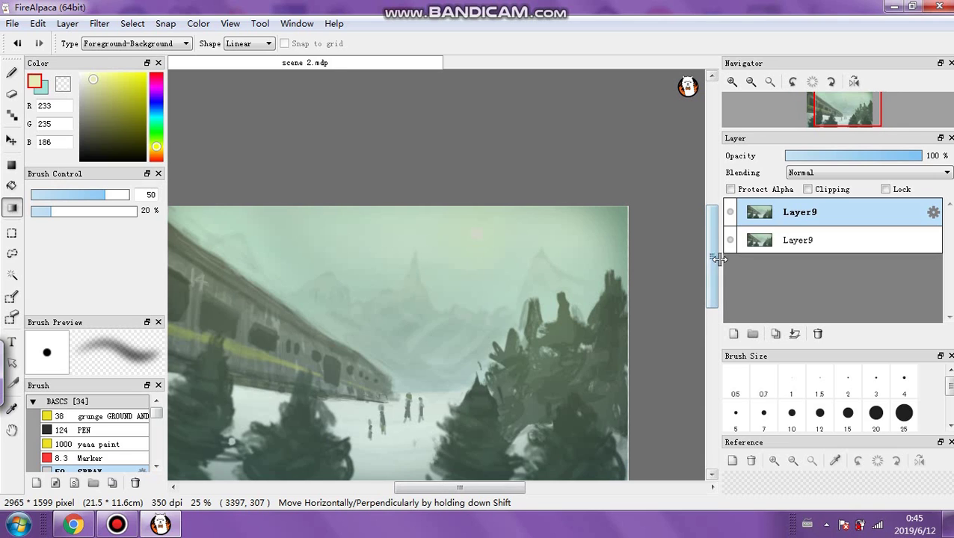
{"action": "left_click_drag", "start_coordinate": [717, 262], "coordinate": [753, 260]}
{"action": "left_click_drag", "start_coordinate": [436, 495], "coordinate": [425, 495]}
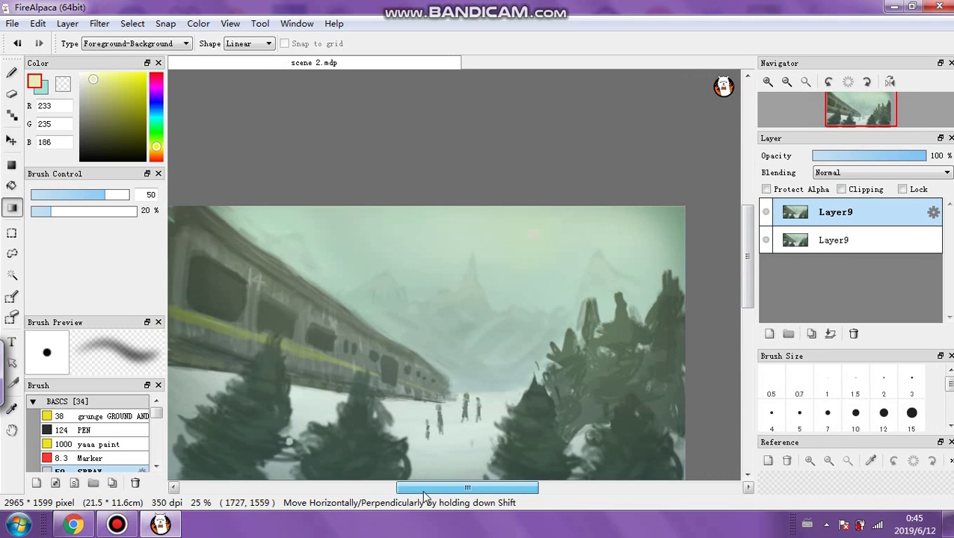
{"action": "left_click_drag", "start_coordinate": [744, 290], "coordinate": [709, 305]}
{"action": "left_click_drag", "start_coordinate": [447, 495], "coordinate": [439, 495]}
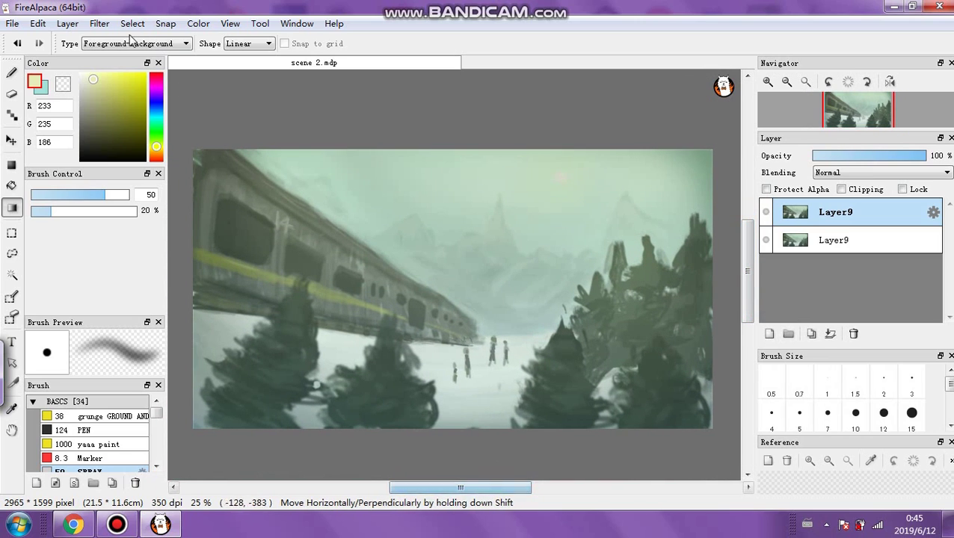
Apply an RGB tone curve to the upper painting layer, bending its middle slightly below the diagonal to darken the midtones
{"action": "left_click", "coordinate": [239, 26]}
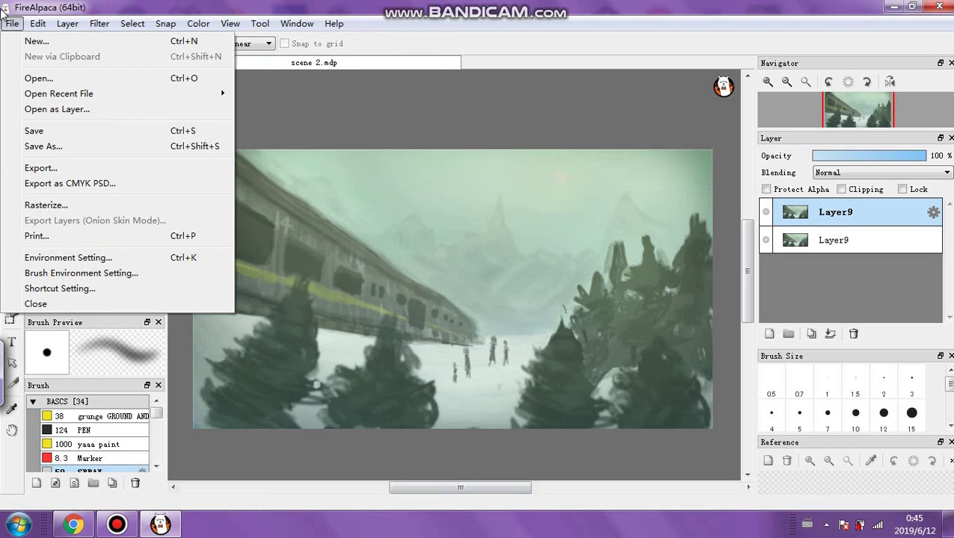
{"action": "mouse_move", "coordinate": [105, 34]}
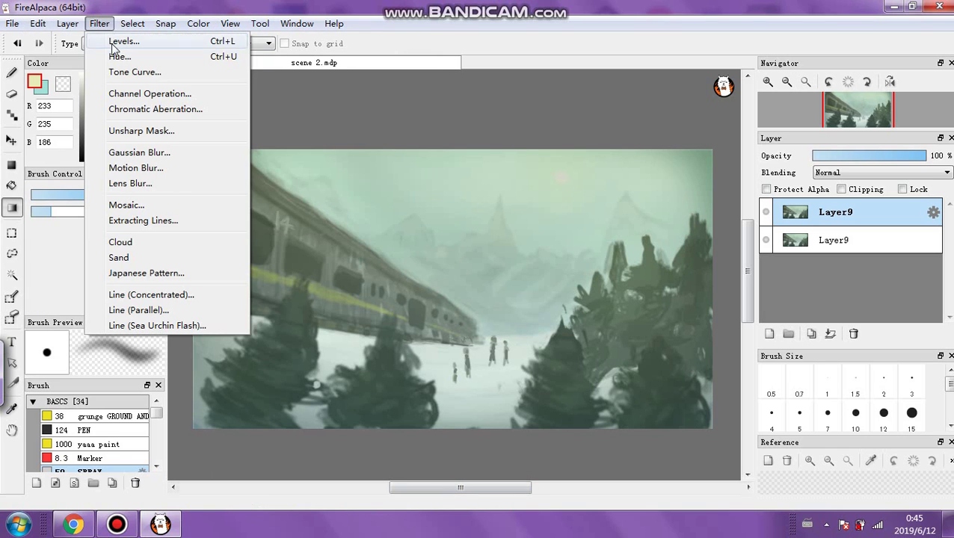
{"action": "left_click", "coordinate": [116, 71]}
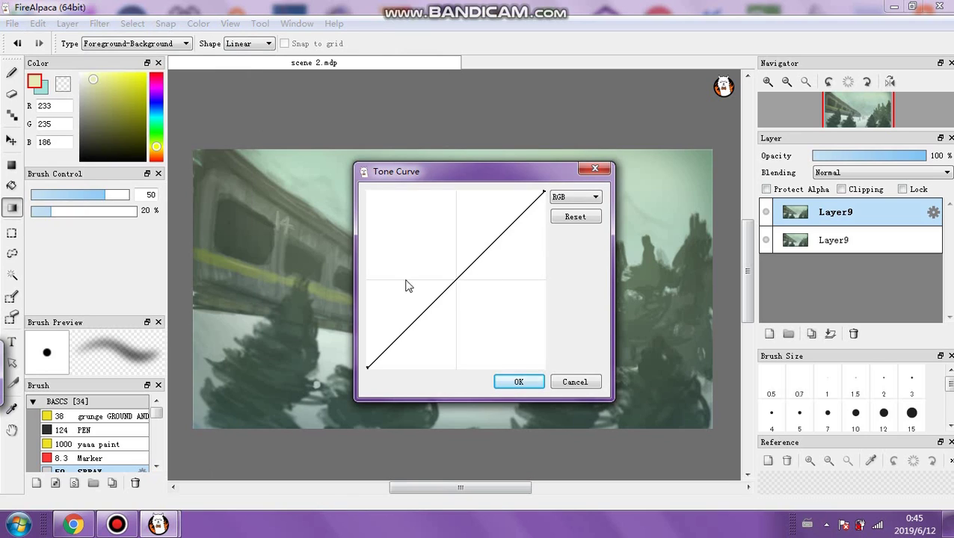
{"action": "left_click_drag", "start_coordinate": [479, 257], "coordinate": [518, 309]}
{"action": "left_click_drag", "start_coordinate": [518, 177], "coordinate": [663, 73]}
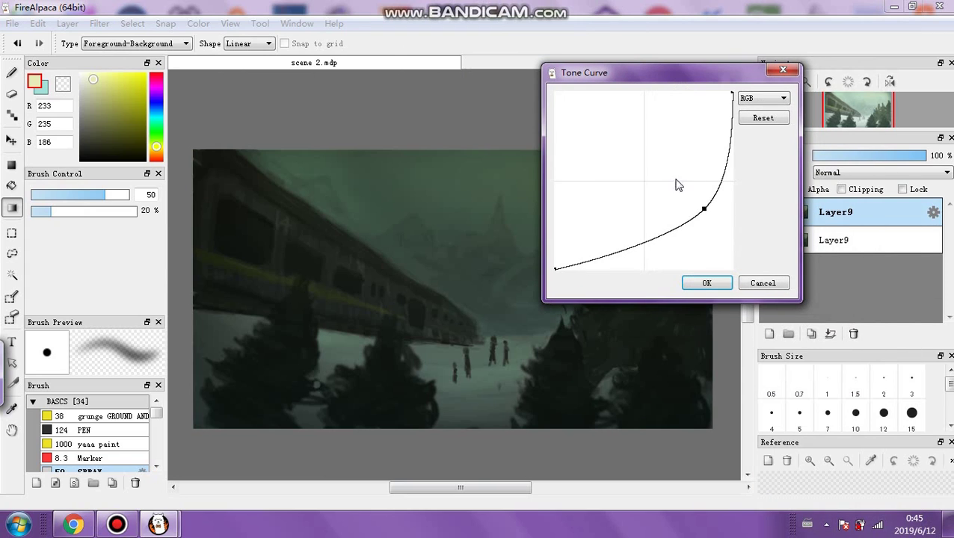
{"action": "left_click_drag", "start_coordinate": [703, 209], "coordinate": [696, 241]}
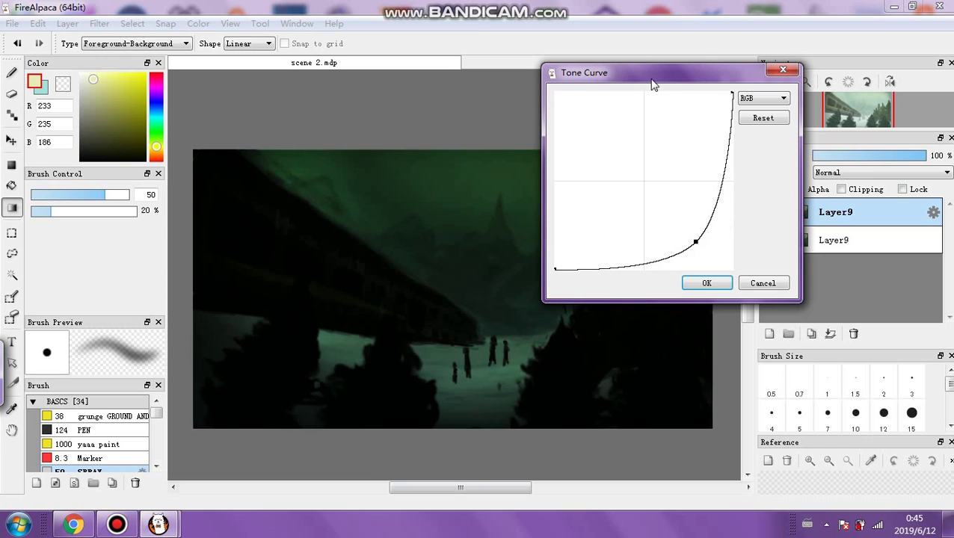
{"action": "left_click_drag", "start_coordinate": [670, 83], "coordinate": [763, 12]}
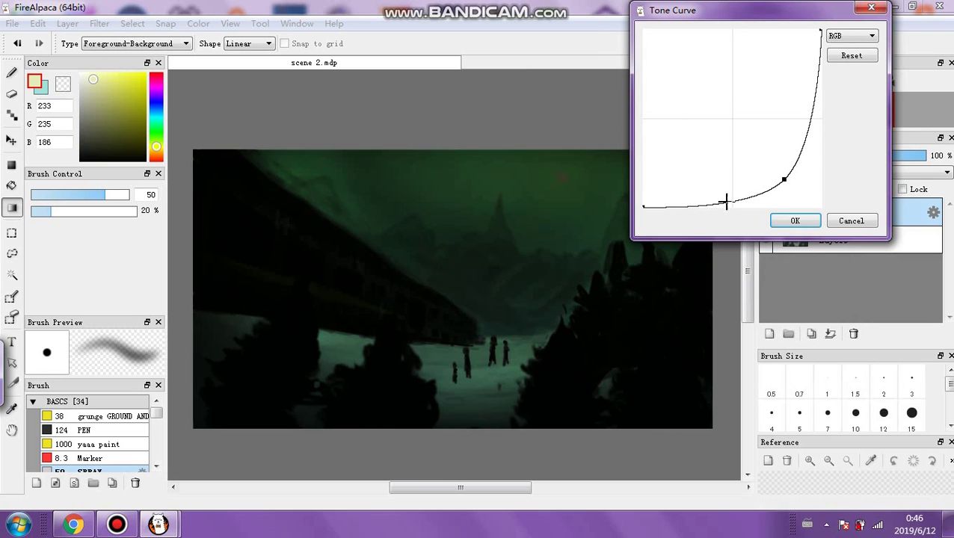
{"action": "left_click_drag", "start_coordinate": [782, 180], "coordinate": [726, 106]}
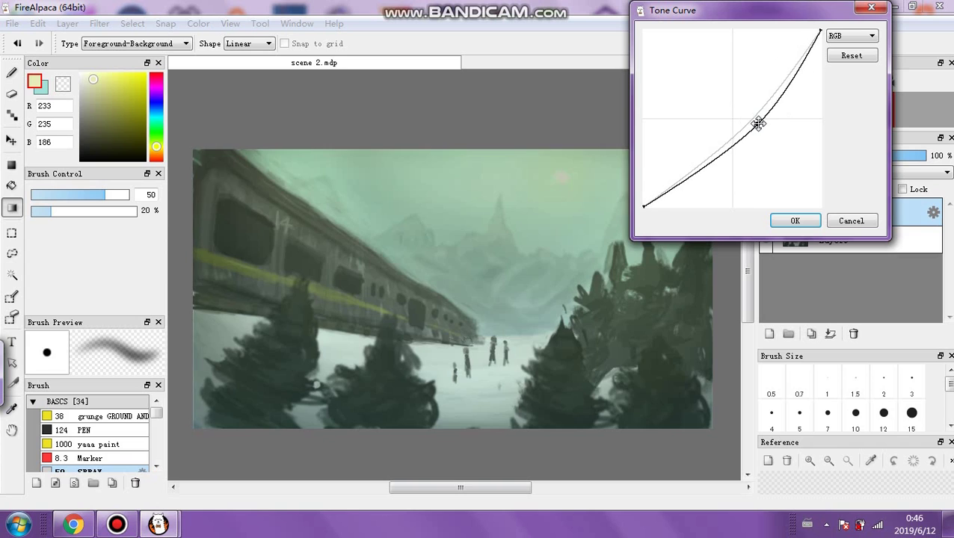
{"action": "mouse_move", "coordinate": [758, 123]}
{"action": "left_mouse_down"}
{"action": "mouse_move", "coordinate": [786, 100]}
{"action": "mouse_move", "coordinate": [806, 107]}
{"action": "mouse_move", "coordinate": [731, 131]}
{"action": "mouse_move", "coordinate": [721, 149]}
{"action": "mouse_move", "coordinate": [733, 165]}
{"action": "mouse_move", "coordinate": [721, 144]}
{"action": "mouse_move", "coordinate": [670, 159]}
{"action": "mouse_move", "coordinate": [700, 181]}
{"action": "mouse_move", "coordinate": [747, 130]}
{"action": "left_mouse_up"}
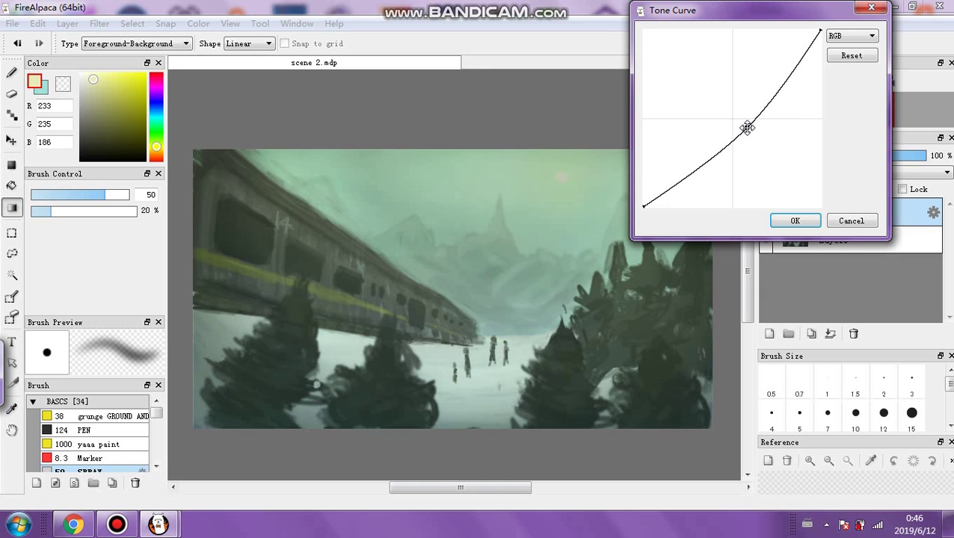
{"action": "left_click", "coordinate": [795, 222]}
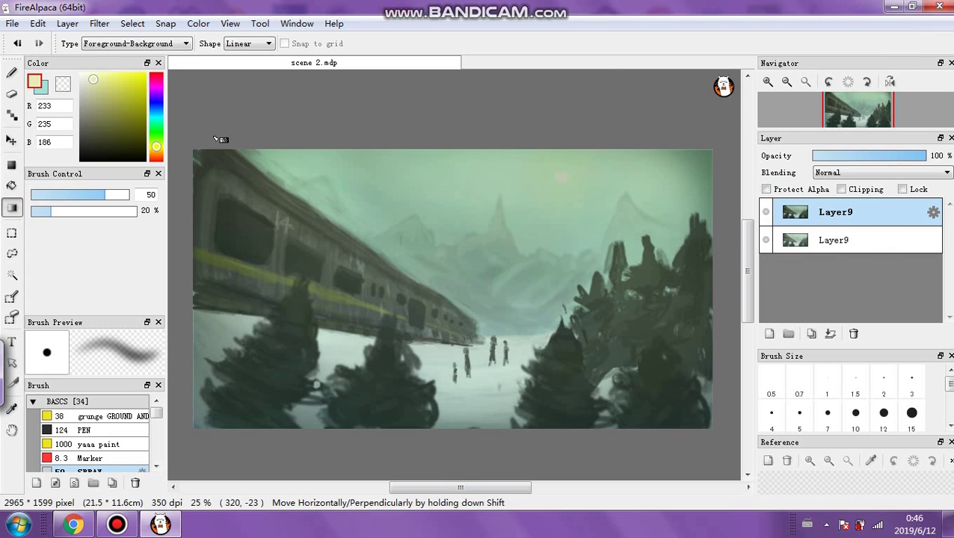
Soften the darkened upper layer over the train, sky and firs with a soft-edged eraser of size 1000 at 49% and 27% opacity
{"action": "left_click", "coordinate": [11, 94]}
{"action": "left_click_drag", "start_coordinate": [88, 200], "coordinate": [204, 196]}
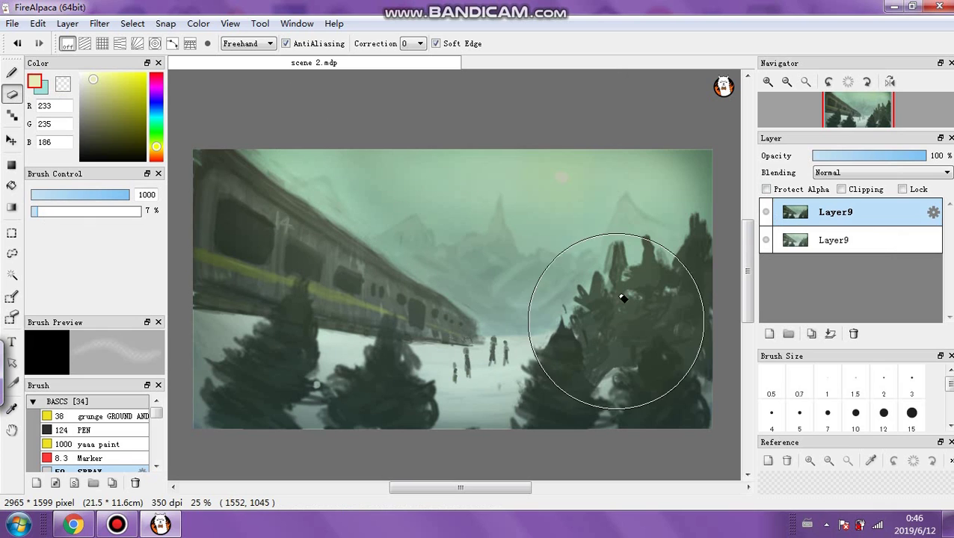
{"action": "left_click", "coordinate": [83, 211]}
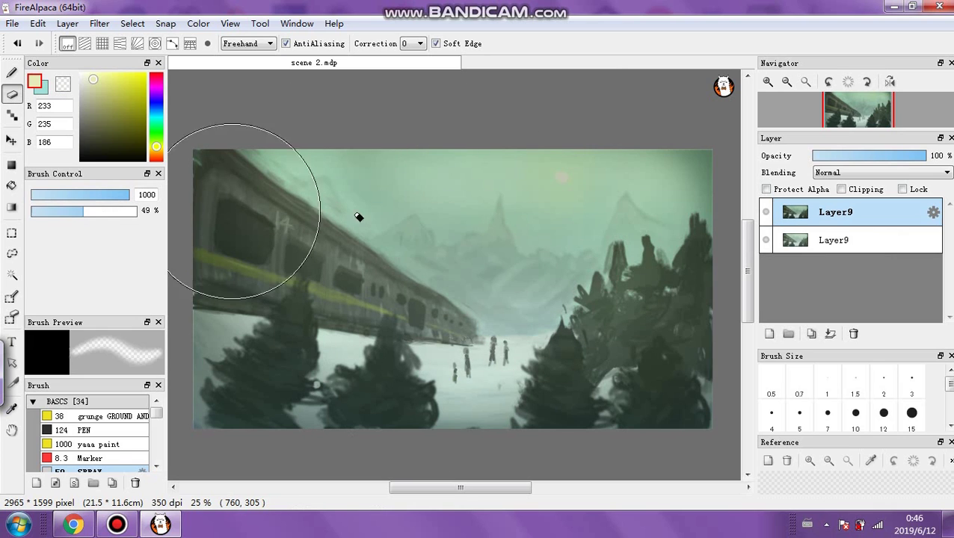
{"action": "mouse_move", "coordinate": [441, 183]}
{"action": "left_mouse_down"}
{"action": "mouse_move", "coordinate": [580, 180]}
{"action": "mouse_move", "coordinate": [560, 196]}
{"action": "left_mouse_up"}
{"action": "mouse_move", "coordinate": [293, 142]}
{"action": "left_mouse_down"}
{"action": "mouse_move", "coordinate": [409, 222]}
{"action": "mouse_move", "coordinate": [632, 239]}
{"action": "left_mouse_up"}
{"action": "mouse_move", "coordinate": [321, 283]}
{"action": "left_mouse_down"}
{"action": "mouse_move", "coordinate": [371, 273]}
{"action": "mouse_move", "coordinate": [288, 262]}
{"action": "left_mouse_up"}
{"action": "left_click", "coordinate": [60, 212]}
{"action": "mouse_move", "coordinate": [321, 327]}
{"action": "left_mouse_down"}
{"action": "mouse_move", "coordinate": [307, 358]}
{"action": "mouse_move", "coordinate": [494, 378]}
{"action": "mouse_move", "coordinate": [556, 412]}
{"action": "mouse_move", "coordinate": [589, 353]}
{"action": "mouse_move", "coordinate": [600, 360]}
{"action": "mouse_move", "coordinate": [637, 290]}
{"action": "mouse_move", "coordinate": [655, 320]}
{"action": "mouse_move", "coordinate": [634, 244]}
{"action": "left_mouse_up"}
{"action": "mouse_move", "coordinate": [258, 317]}
{"action": "left_mouse_down"}
{"action": "mouse_move", "coordinate": [251, 229]}
{"action": "mouse_move", "coordinate": [226, 172]}
{"action": "left_mouse_up"}
{"action": "mouse_move", "coordinate": [585, 156]}
{"action": "left_mouse_down"}
{"action": "mouse_move", "coordinate": [705, 166]}
{"action": "mouse_move", "coordinate": [662, 310]}
{"action": "left_mouse_up"}
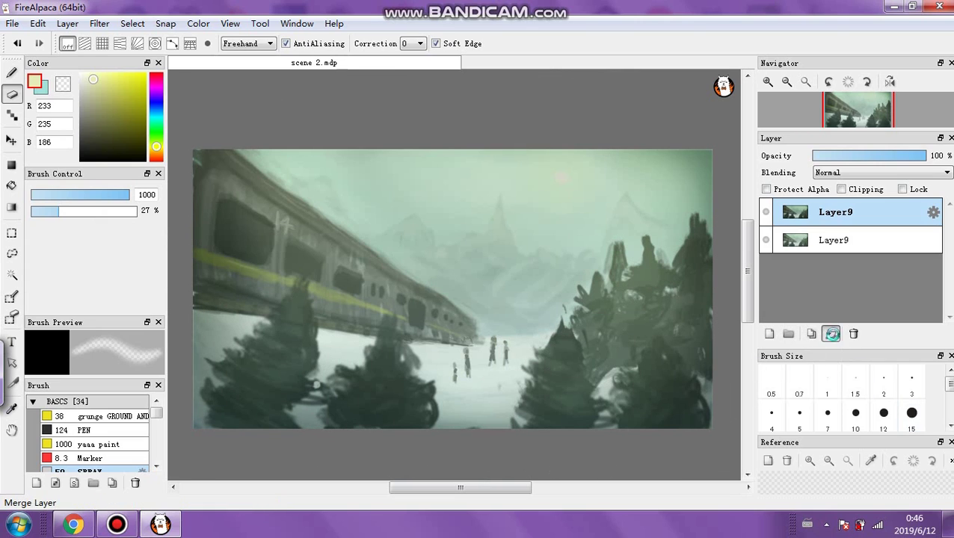
Merge the upper layer into the one below and deepen its shadows with Levels by slightly raising the input black point
{"action": "left_click", "coordinate": [831, 333]}
{"action": "left_click", "coordinate": [100, 24]}
{"action": "left_click", "coordinate": [112, 43]}
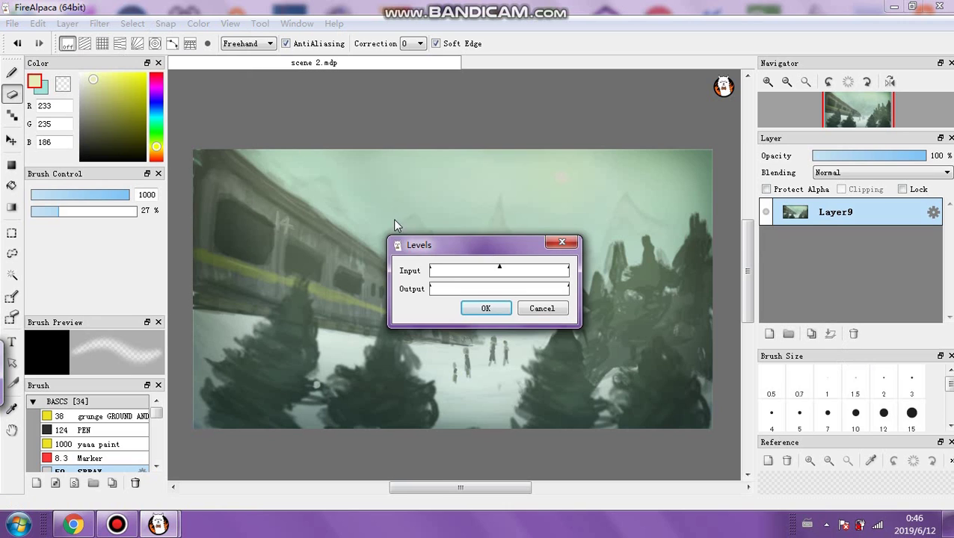
{"action": "left_click_drag", "start_coordinate": [431, 270], "coordinate": [436, 272]}
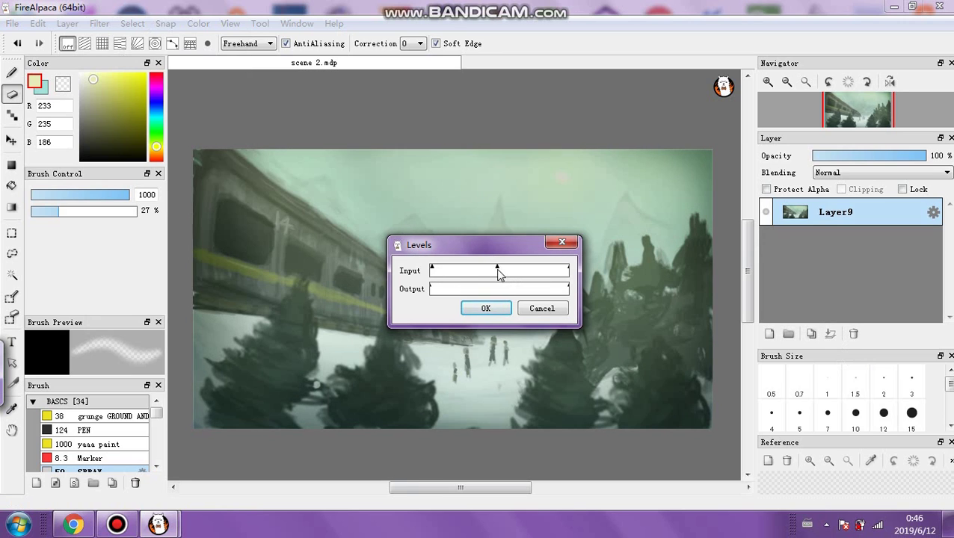
{"action": "left_click", "coordinate": [488, 308]}
Raise the merged painting's saturation to +29 and add a new empty layer above it
{"action": "left_click", "coordinate": [99, 23]}
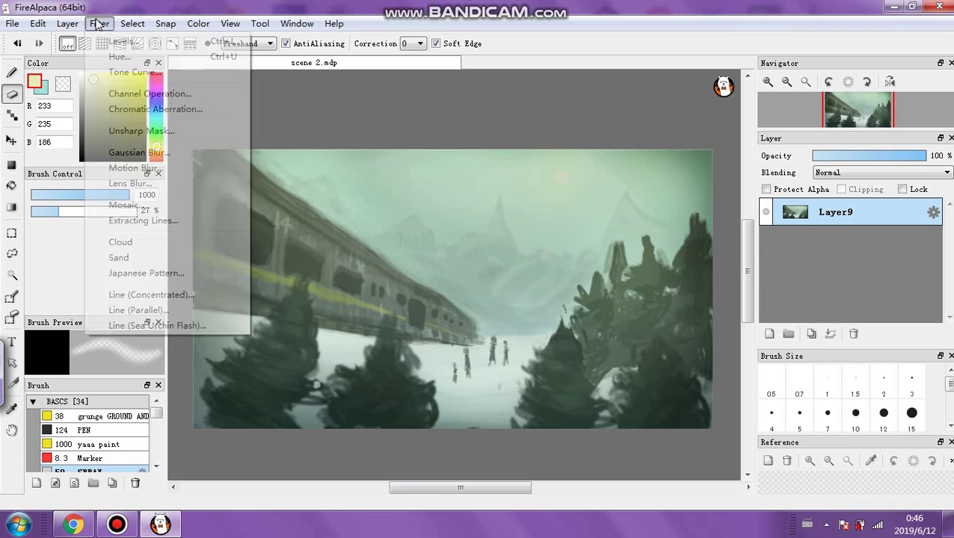
{"action": "left_click", "coordinate": [114, 58]}
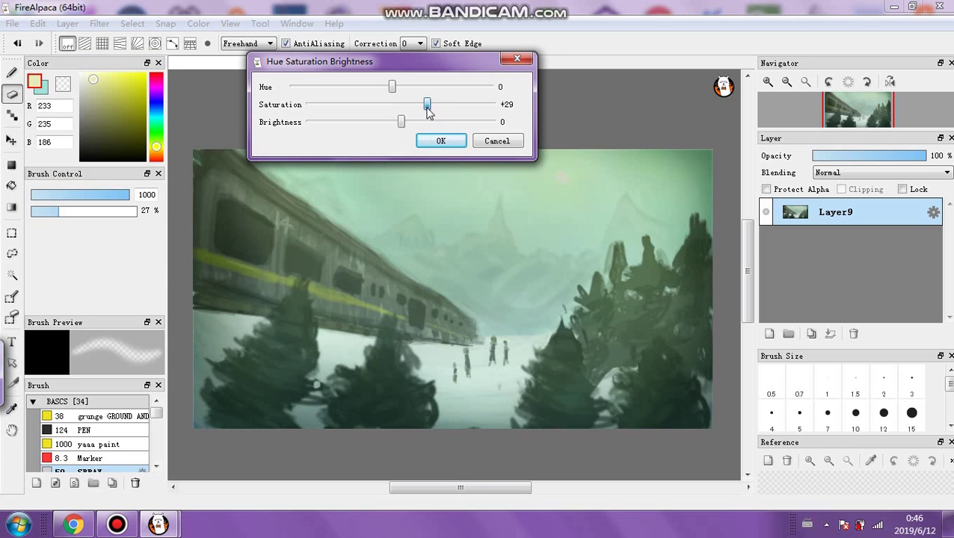
{"action": "left_click", "coordinate": [435, 144]}
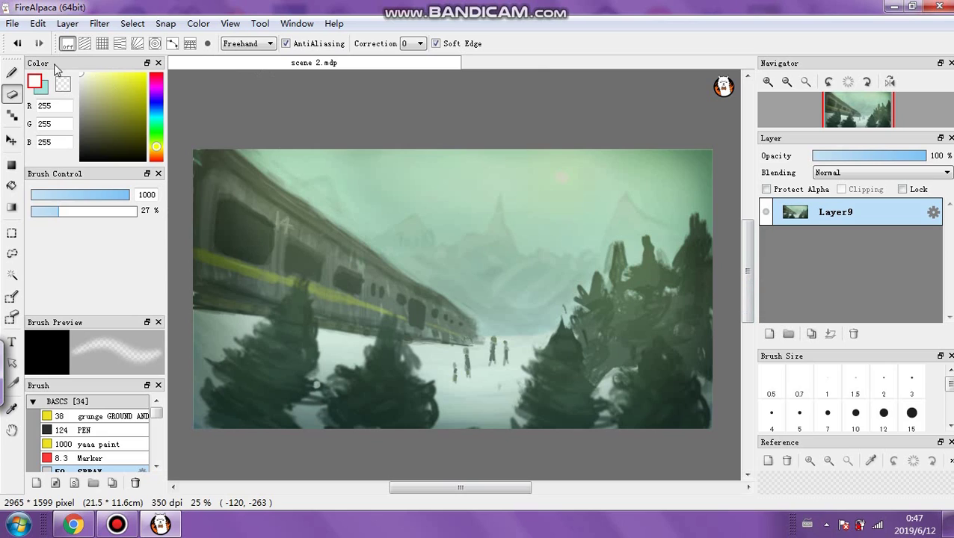
{"action": "left_click", "coordinate": [769, 333]}
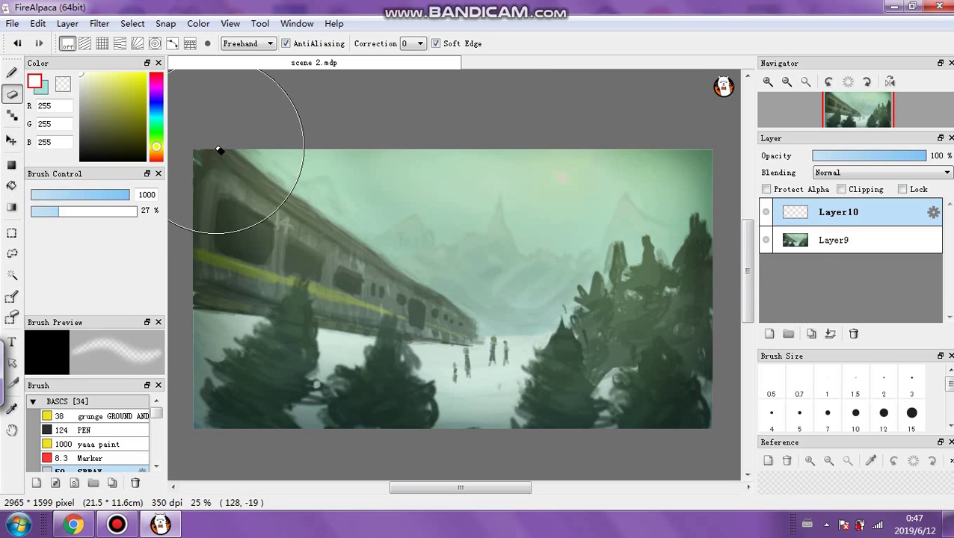
Paint a small white sun in the upper sky on the new layer, using a size 12.5 brush at 97% opacity
{"action": "left_click", "coordinate": [11, 72]}
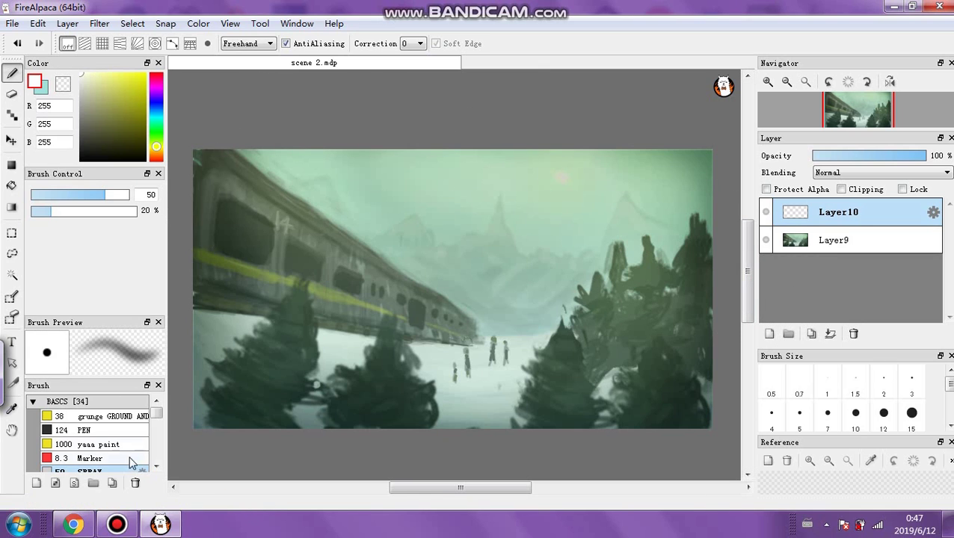
{"action": "left_click_drag", "start_coordinate": [135, 211], "coordinate": [134, 212]}
{"action": "left_click", "coordinate": [54, 195]}
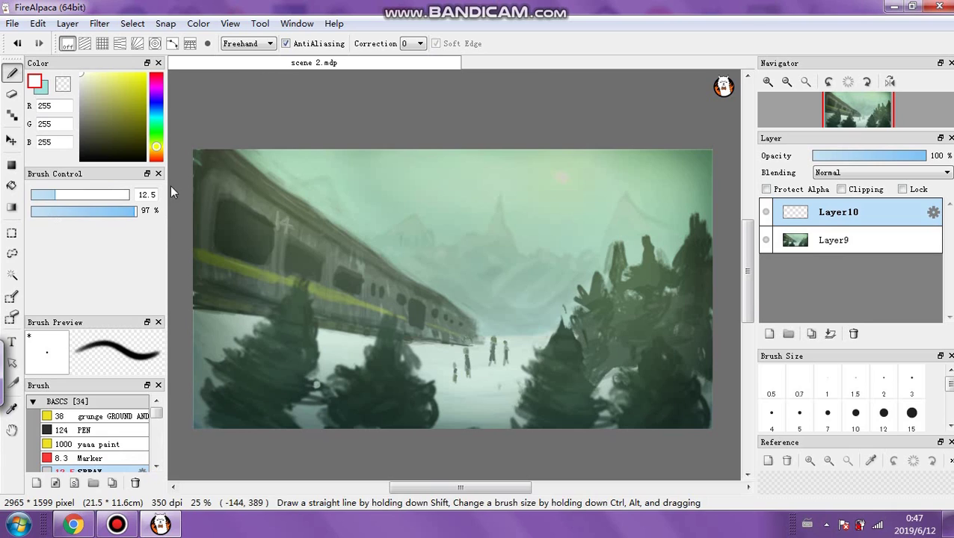
{"action": "left_click", "coordinate": [559, 178]}
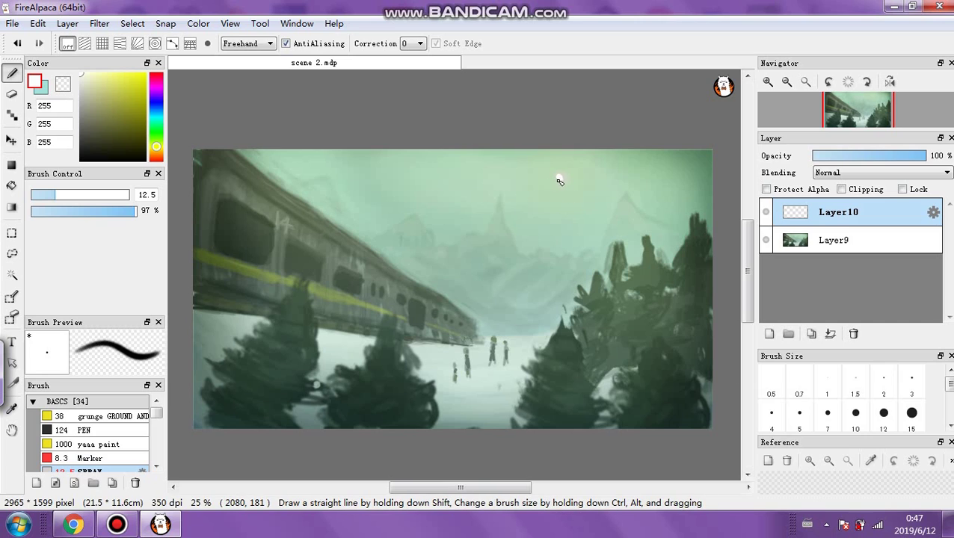
Add an empty layer above the sun layer and set the brush to size 50 at 15% opacity
{"action": "left_click", "coordinate": [769, 334]}
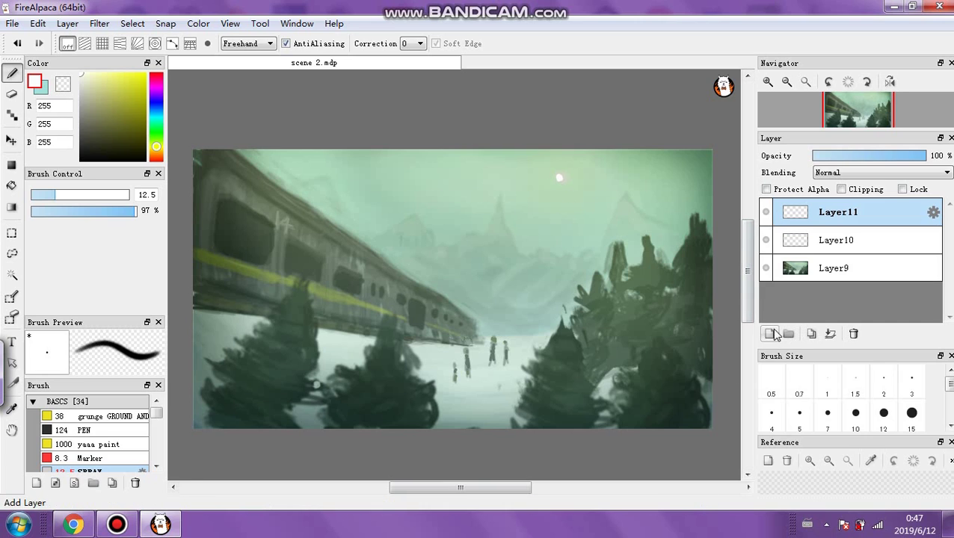
{"action": "left_click", "coordinate": [105, 196]}
{"action": "left_click", "coordinate": [48, 211]}
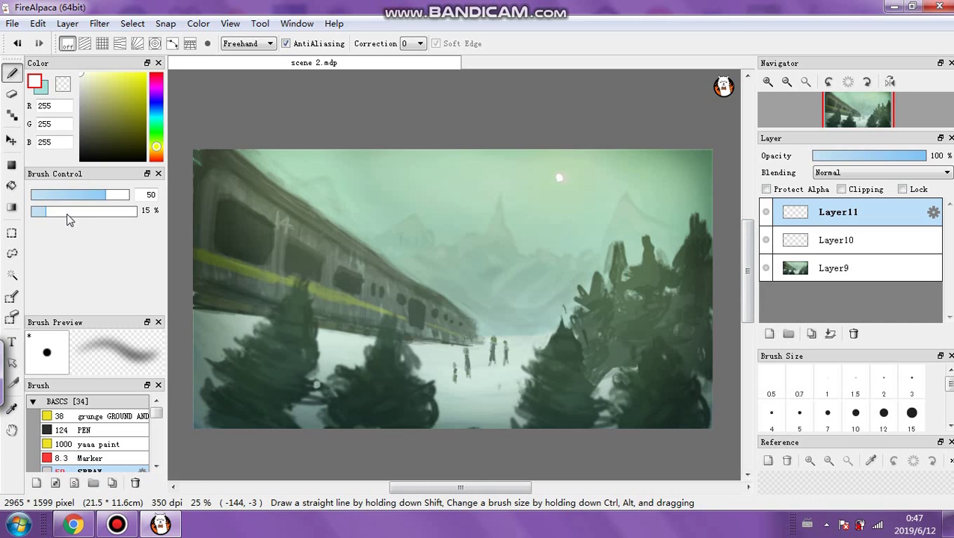
Spray a soft white glow around the sun on its own layer at size 204 and 30% opacity, and set that layer to Hard Light
{"action": "left_click", "coordinate": [826, 241]}
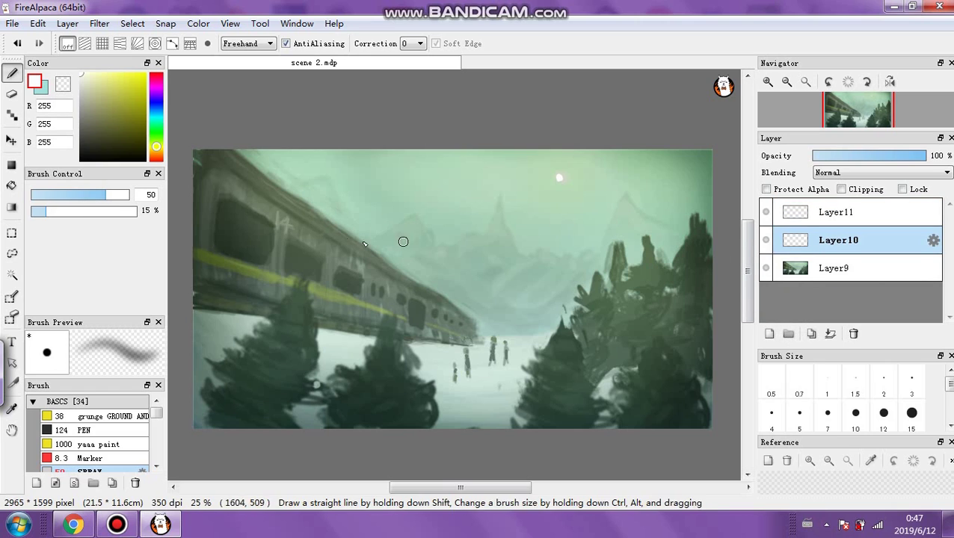
{"action": "left_click", "coordinate": [108, 198]}
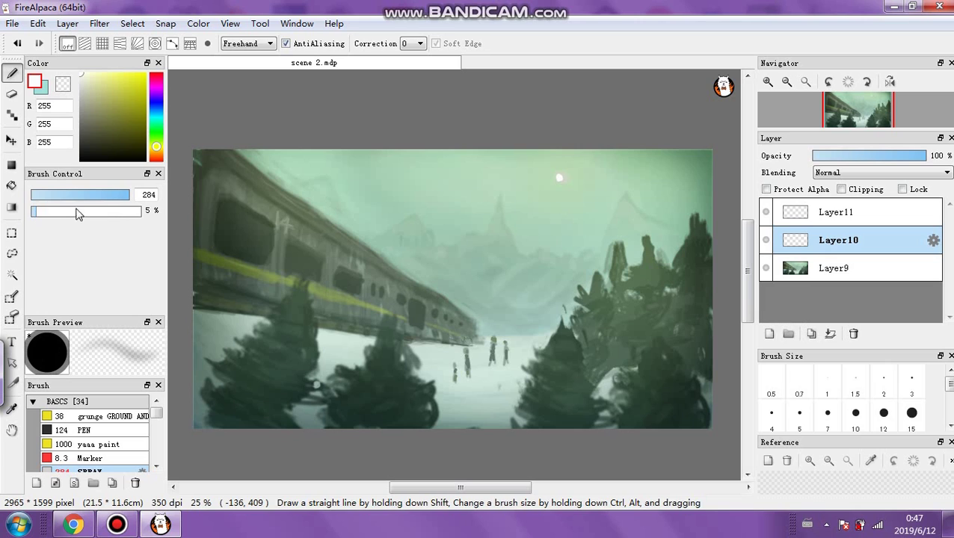
{"action": "left_click_drag", "start_coordinate": [112, 199], "coordinate": [139, 200]}
{"action": "left_click_drag", "start_coordinate": [559, 177], "coordinate": [559, 178]}
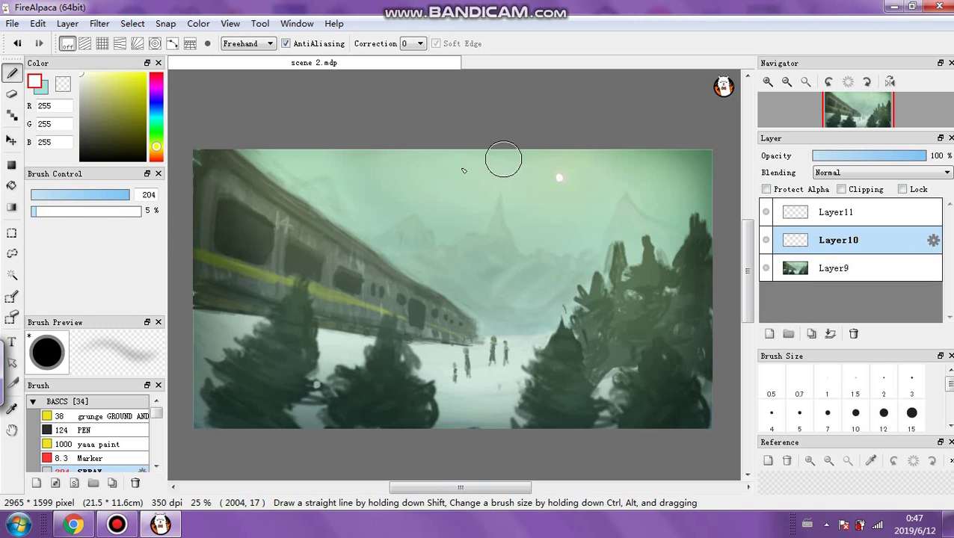
{"action": "left_click", "coordinate": [62, 214]}
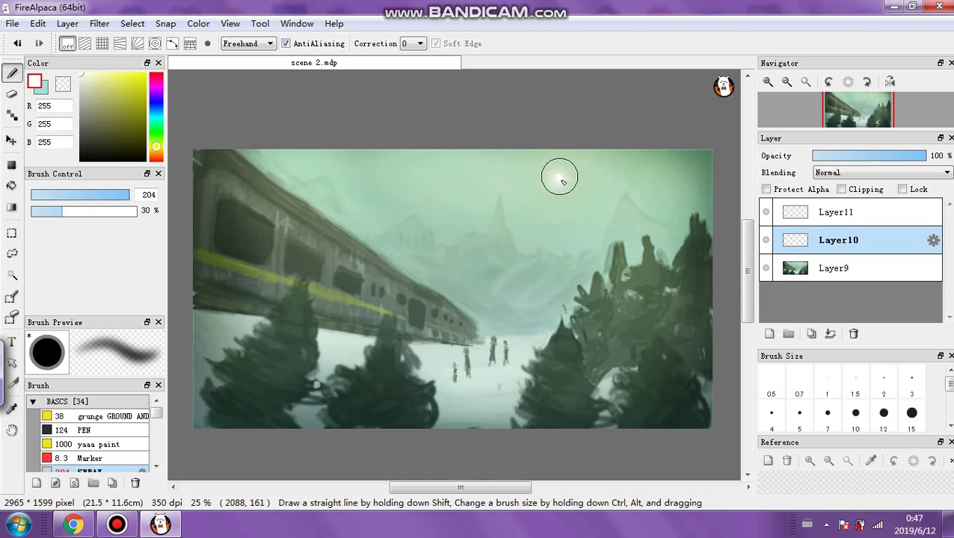
{"action": "left_click", "coordinate": [864, 172]}
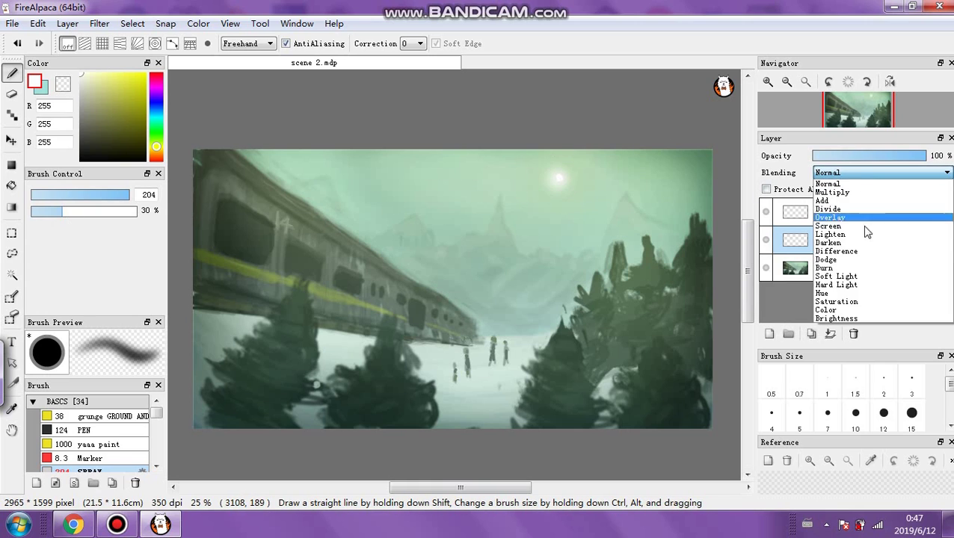
{"action": "left_click", "coordinate": [858, 281]}
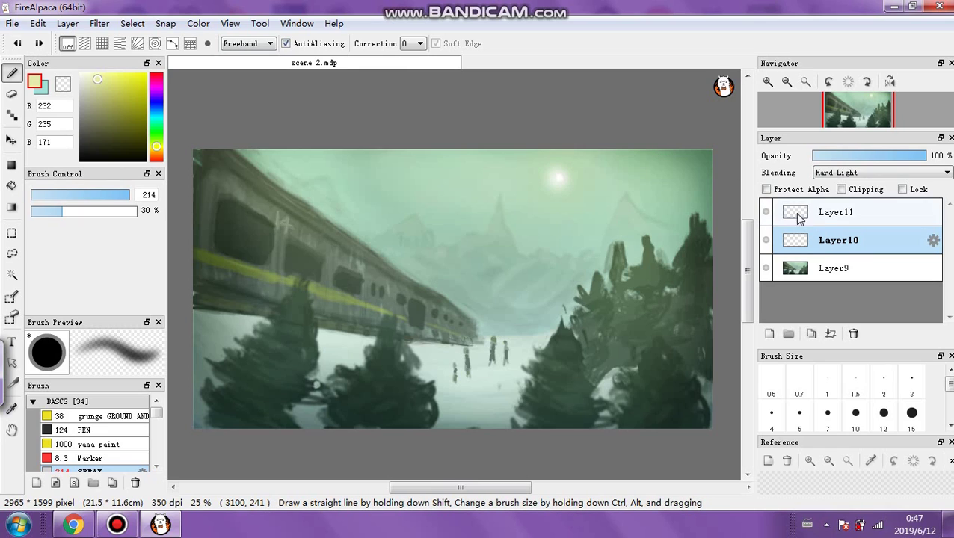
Insert a new layer directly above the merged painting and set its blending mode to Hard Light
{"action": "left_click", "coordinate": [798, 277]}
{"action": "left_click", "coordinate": [769, 333]}
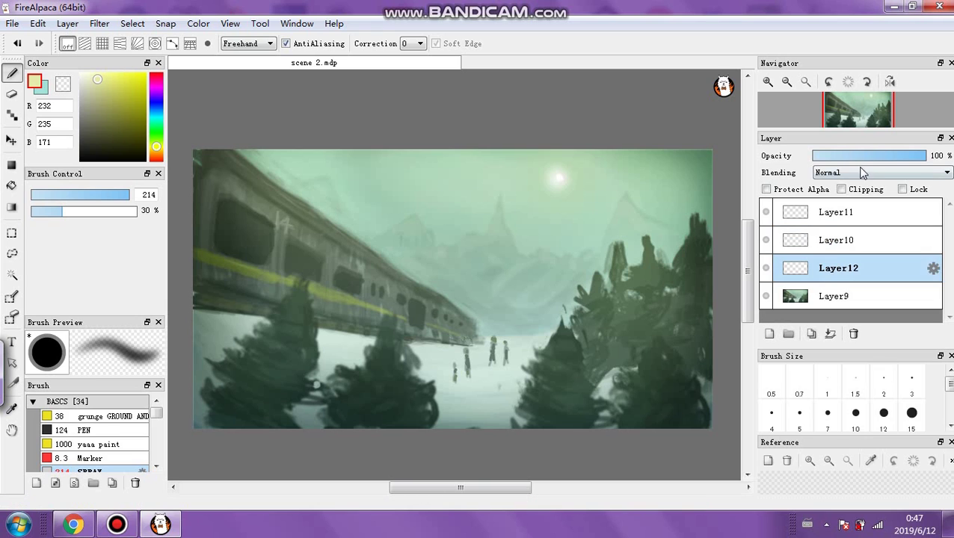
{"action": "left_click", "coordinate": [883, 172]}
{"action": "left_click", "coordinate": [850, 285]}
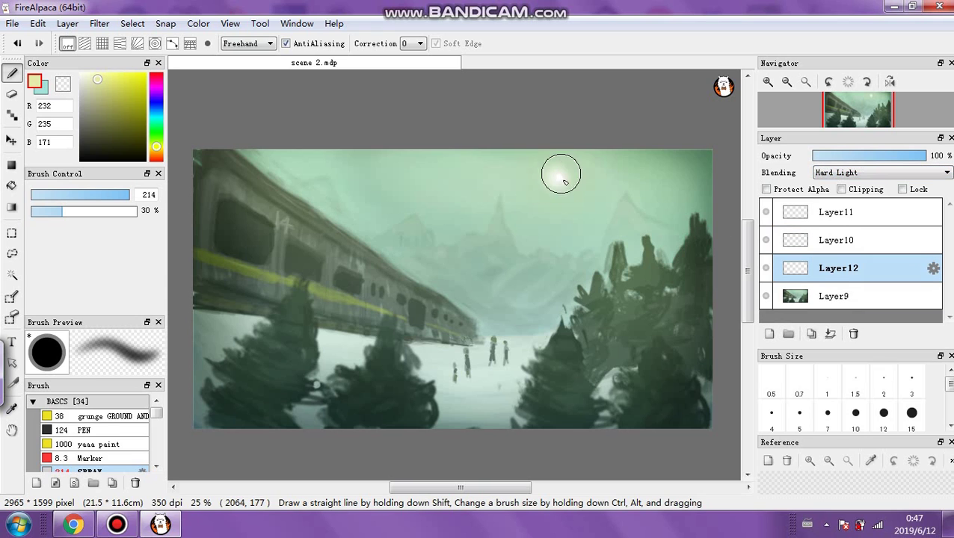
Spray a wide pale-yellow glow around the sun on the new Hard Light layer with a size 677 brush at 30% opacity
{"action": "left_click_drag", "start_coordinate": [106, 195], "coordinate": [187, 194]}
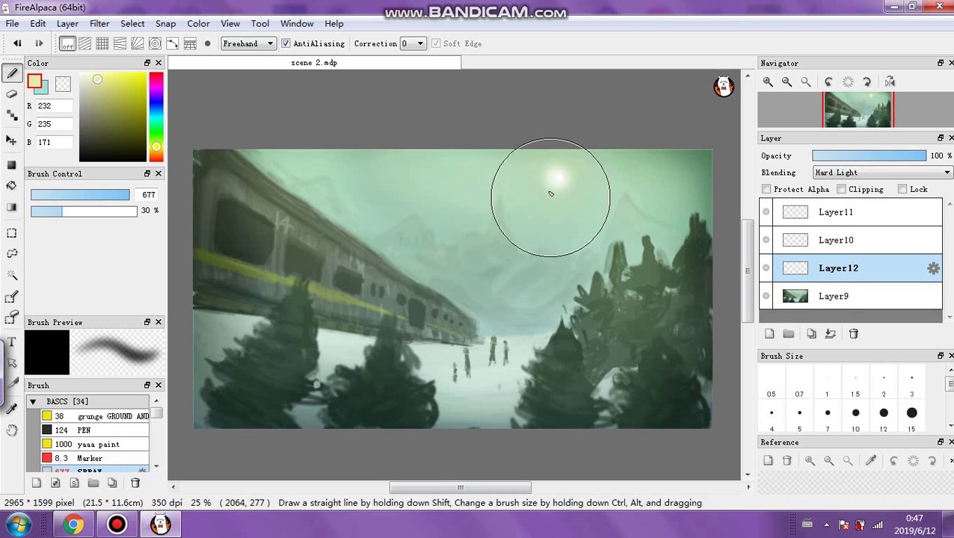
{"action": "left_click_drag", "start_coordinate": [555, 198], "coordinate": [526, 201]}
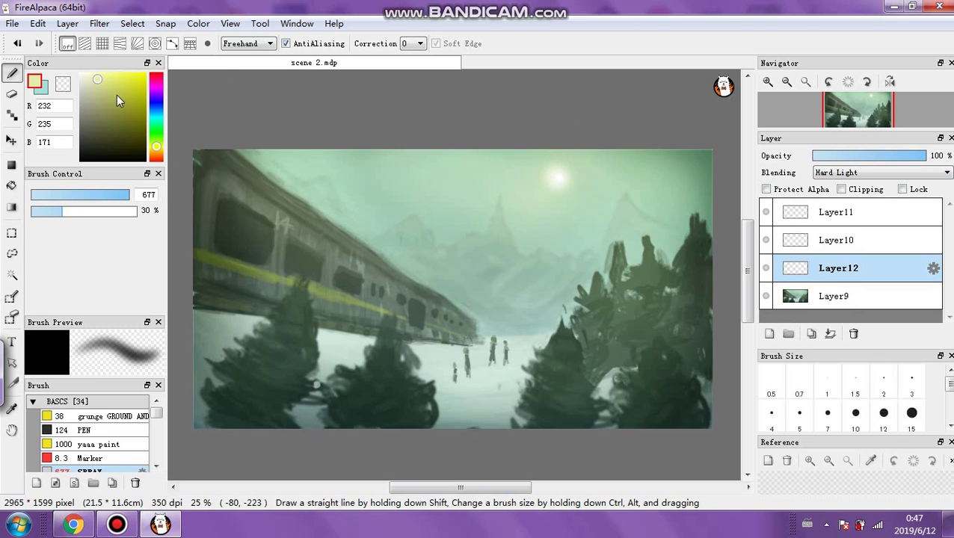
{"action": "left_click", "coordinate": [93, 78]}
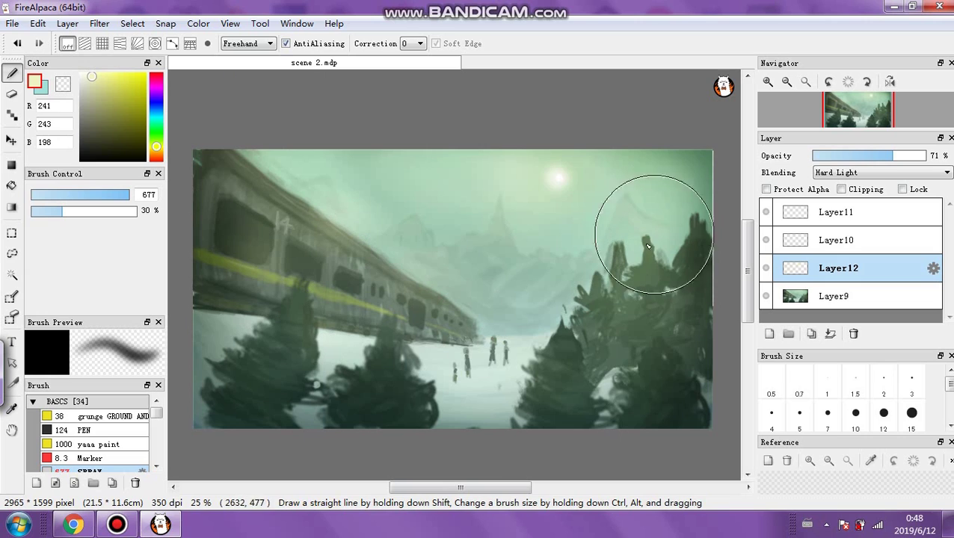
Add a new topmost layer, sample the pale green of the sky and set the brush to size 462 at 8% opacity
{"action": "left_click", "coordinate": [826, 214]}
{"action": "left_click", "coordinate": [769, 333]}
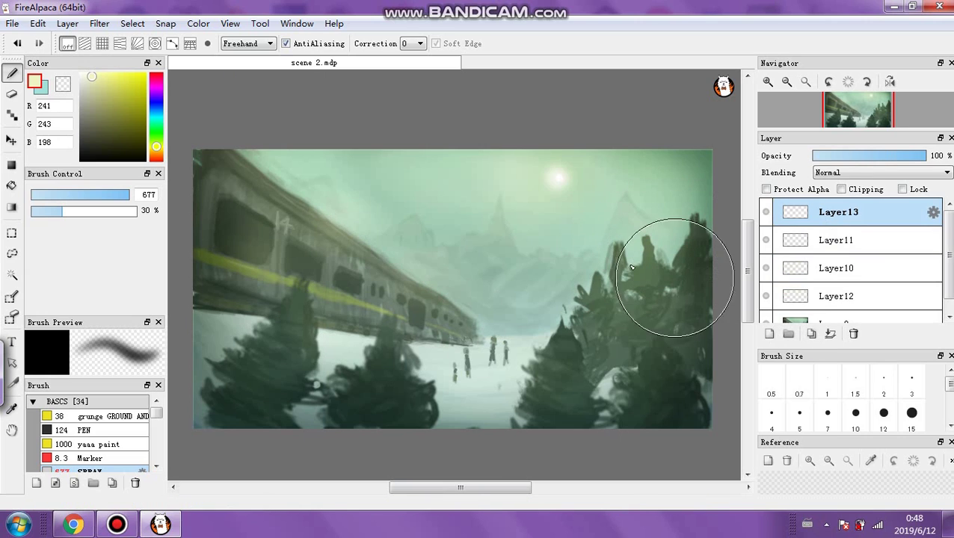
{"action": "left_click", "coordinate": [617, 169], "text": "alt"}
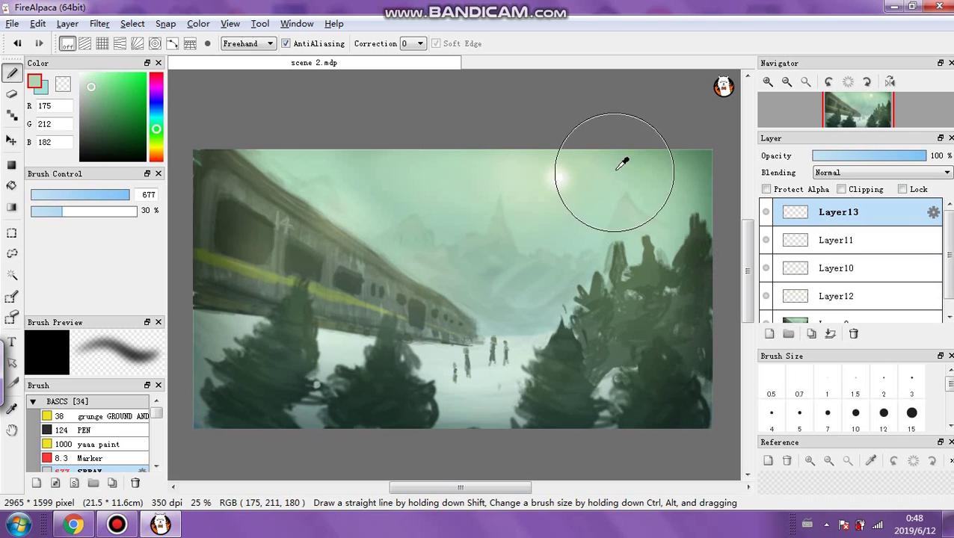
{"action": "left_click", "coordinate": [65, 196]}
{"action": "left_click_drag", "start_coordinate": [109, 198], "coordinate": [179, 202]}
{"action": "left_click", "coordinate": [39, 212]}
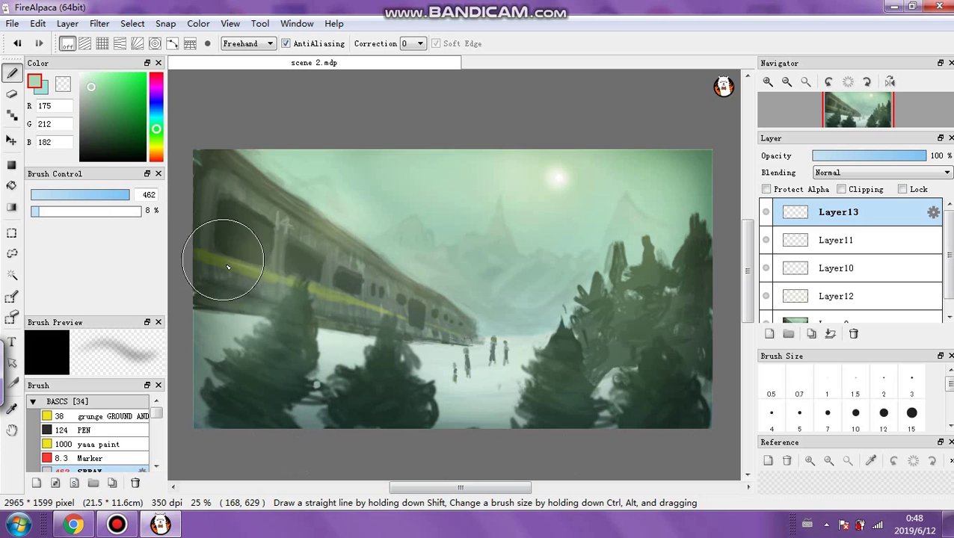
Spray pale cyan mist (175, 213, 211) over the train and firs at 67% brush opacity, lowering the layer's opacity to 42%
{"action": "left_click", "coordinate": [103, 210]}
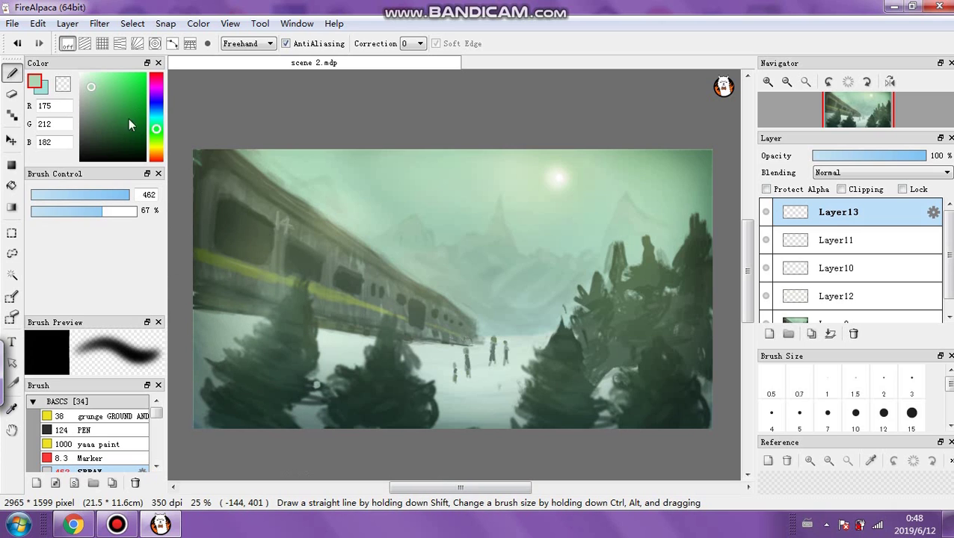
{"action": "left_click", "coordinate": [157, 117]}
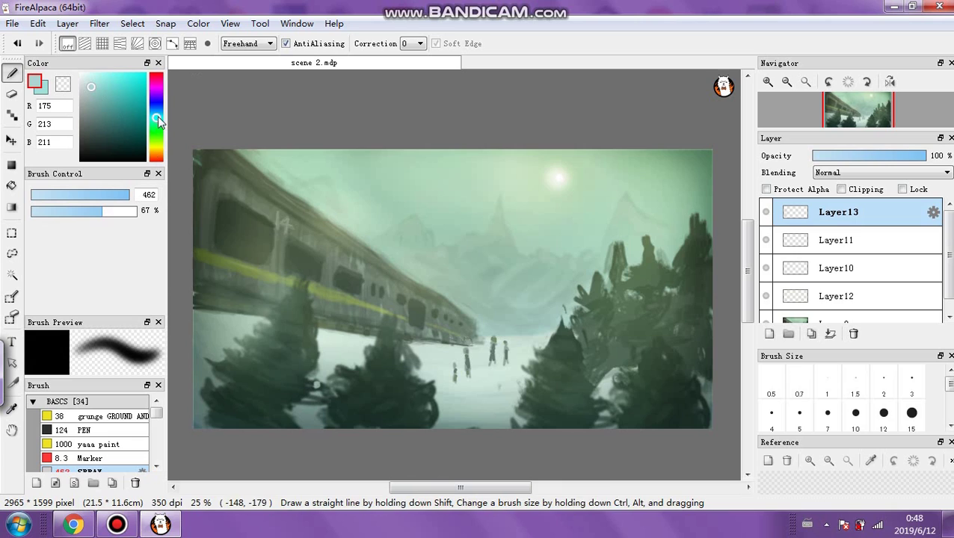
{"action": "left_click_drag", "start_coordinate": [221, 214], "coordinate": [220, 329]}
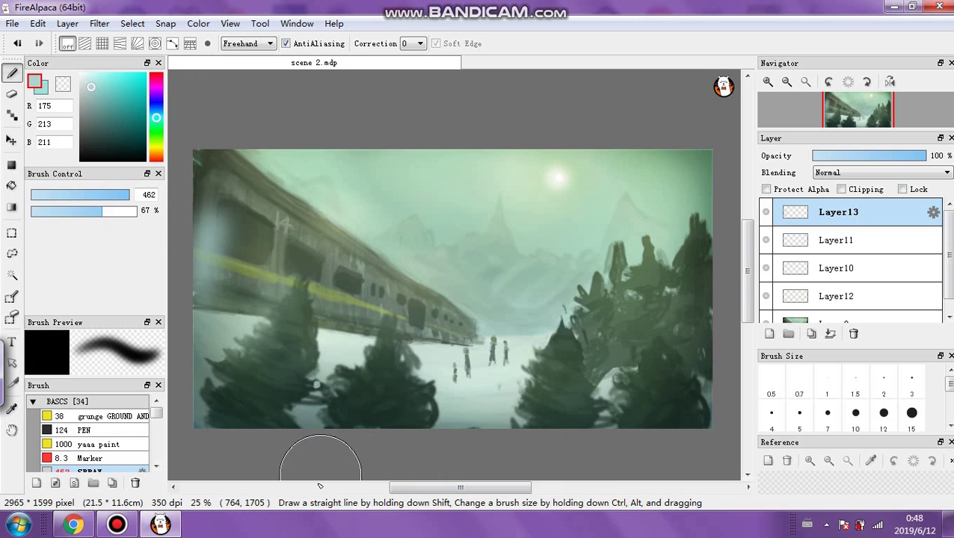
{"action": "left_click", "coordinate": [859, 155]}
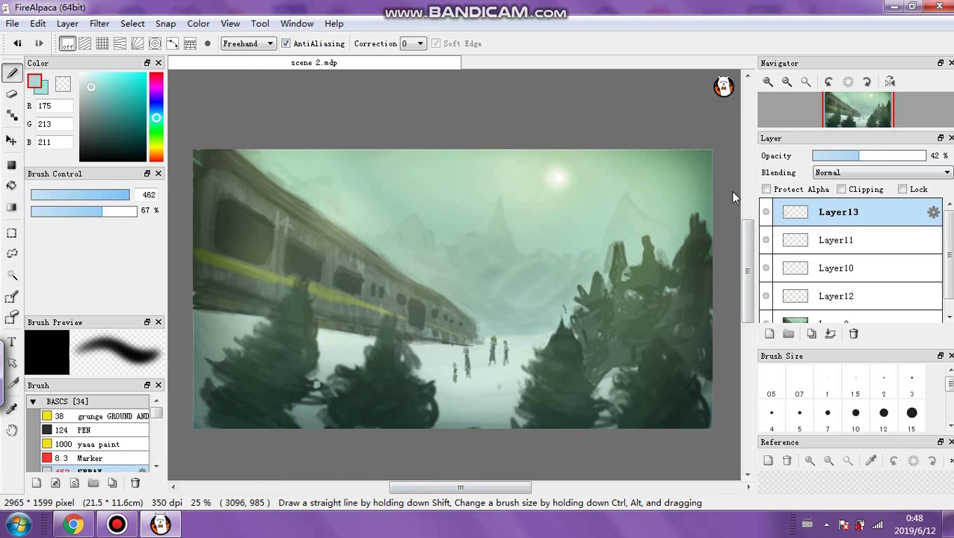
{"action": "mouse_move", "coordinate": [307, 224]}
{"action": "left_mouse_down"}
{"action": "mouse_move", "coordinate": [298, 354]}
{"action": "mouse_move", "coordinate": [319, 411]}
{"action": "mouse_move", "coordinate": [350, 357]}
{"action": "mouse_move", "coordinate": [380, 342]}
{"action": "mouse_move", "coordinate": [364, 399]}
{"action": "mouse_move", "coordinate": [399, 358]}
{"action": "mouse_move", "coordinate": [442, 410]}
{"action": "mouse_move", "coordinate": [553, 399]}
{"action": "mouse_move", "coordinate": [519, 402]}
{"action": "mouse_move", "coordinate": [505, 419]}
{"action": "mouse_move", "coordinate": [543, 343]}
{"action": "mouse_move", "coordinate": [566, 320]}
{"action": "mouse_move", "coordinate": [581, 329]}
{"action": "mouse_move", "coordinate": [615, 396]}
{"action": "mouse_move", "coordinate": [577, 324]}
{"action": "mouse_move", "coordinate": [587, 250]}
{"action": "mouse_move", "coordinate": [603, 253]}
{"action": "mouse_move", "coordinate": [635, 225]}
{"action": "mouse_move", "coordinate": [656, 255]}
{"action": "mouse_move", "coordinate": [683, 219]}
{"action": "mouse_move", "coordinate": [659, 260]}
{"action": "left_mouse_up"}
Add another topmost layer at 36% opacity and spray pale cyan mist over the train and the lower firs
{"action": "left_click", "coordinate": [769, 334]}
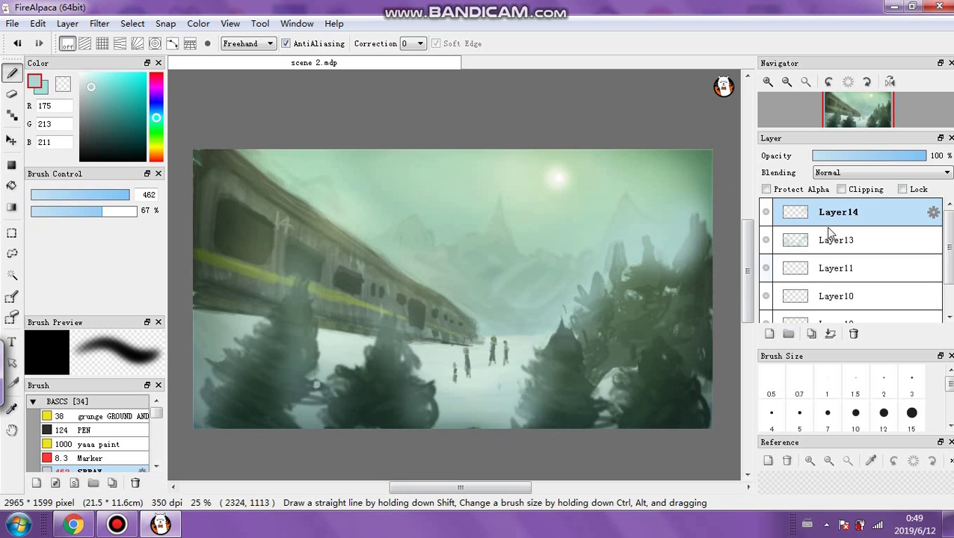
{"action": "left_click", "coordinate": [890, 157]}
{"action": "left_click", "coordinate": [856, 160]}
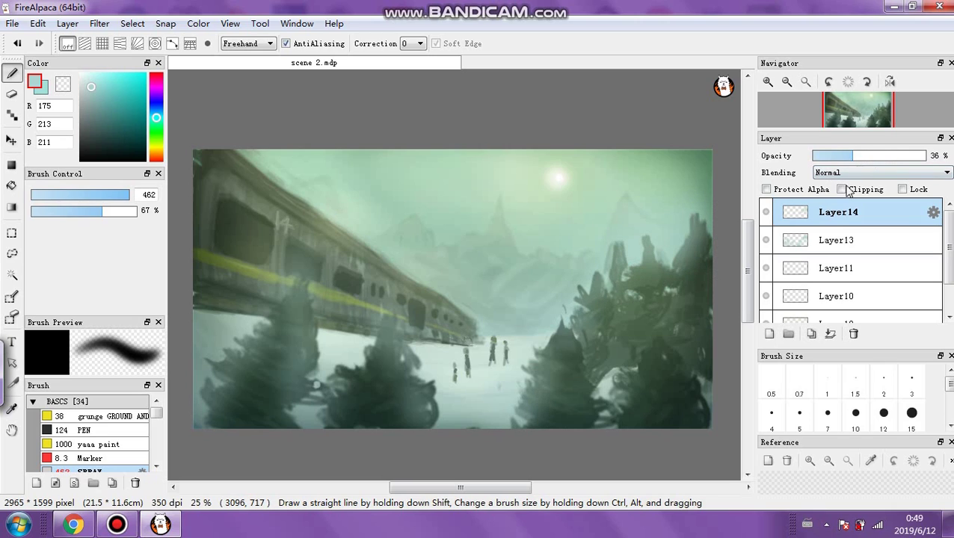
{"action": "left_click", "coordinate": [809, 238]}
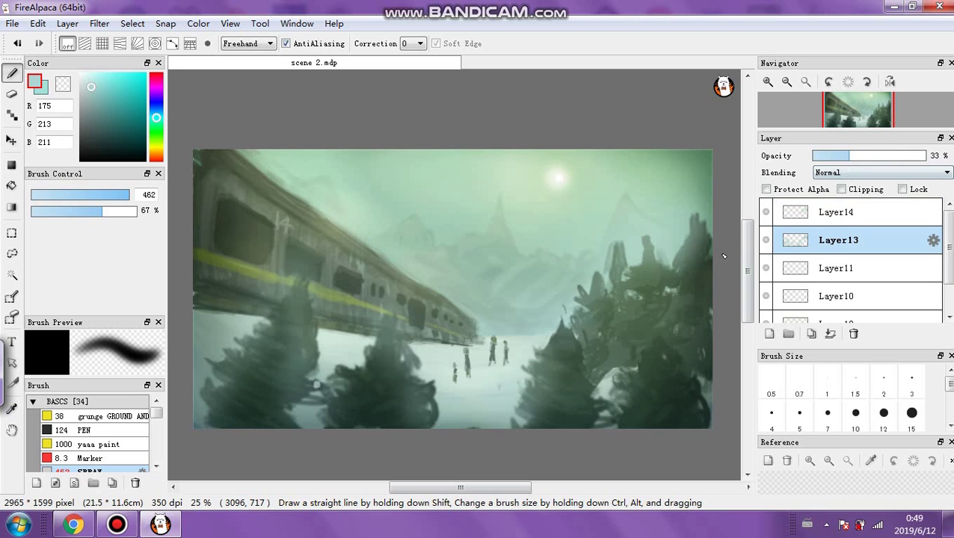
{"action": "left_click", "coordinate": [838, 213]}
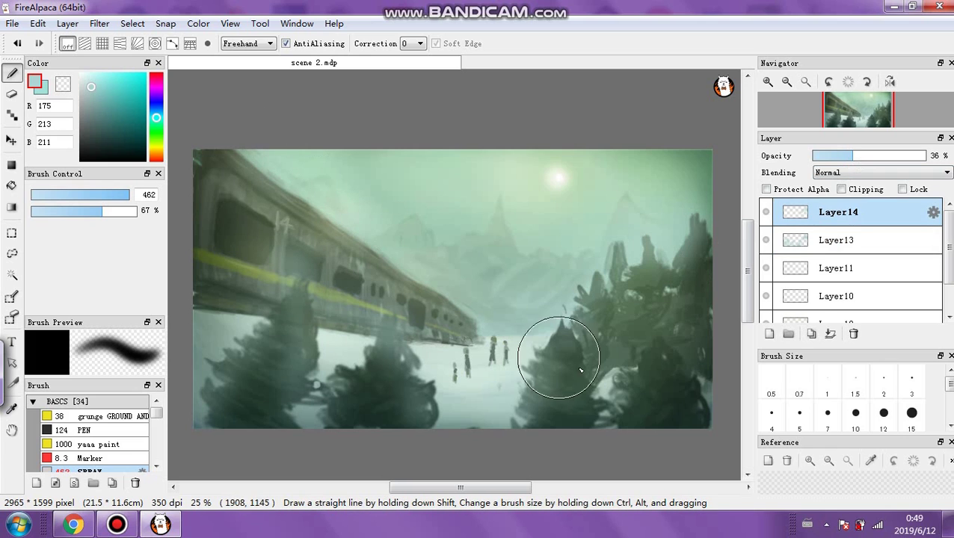
{"action": "left_click_drag", "start_coordinate": [441, 320], "coordinate": [400, 291]}
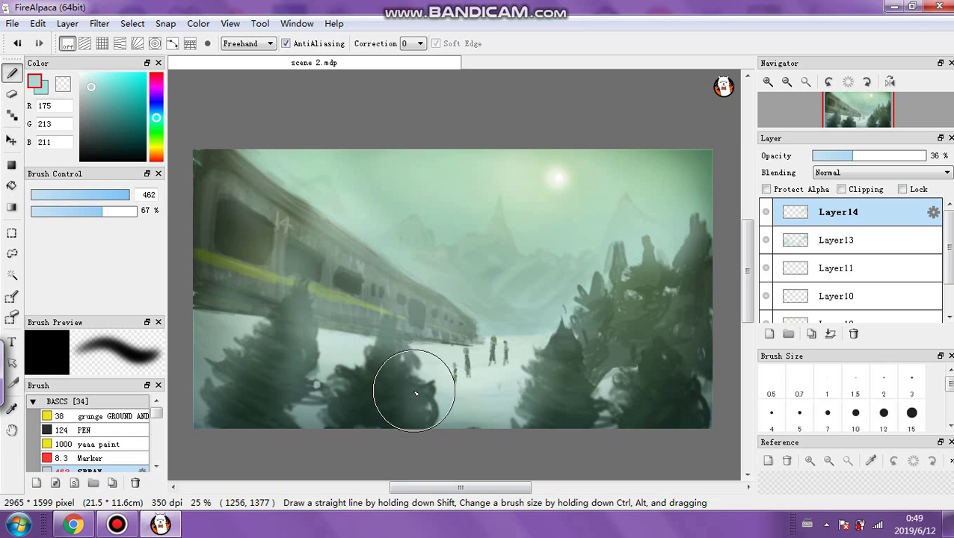
Set the topmost mist layer to Hard Light and lower the opacity of the mist layer beneath it
{"action": "left_click", "coordinate": [897, 173]}
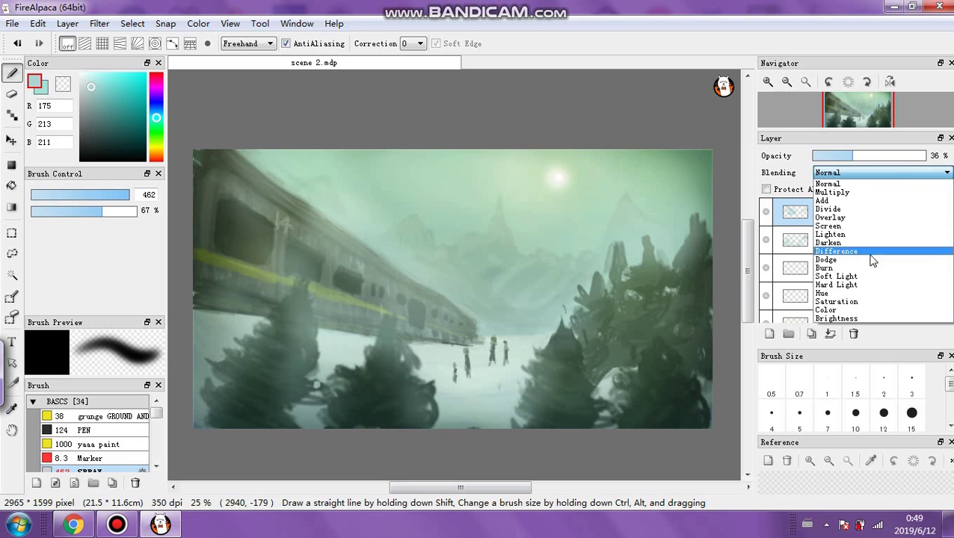
{"action": "left_click", "coordinate": [870, 287]}
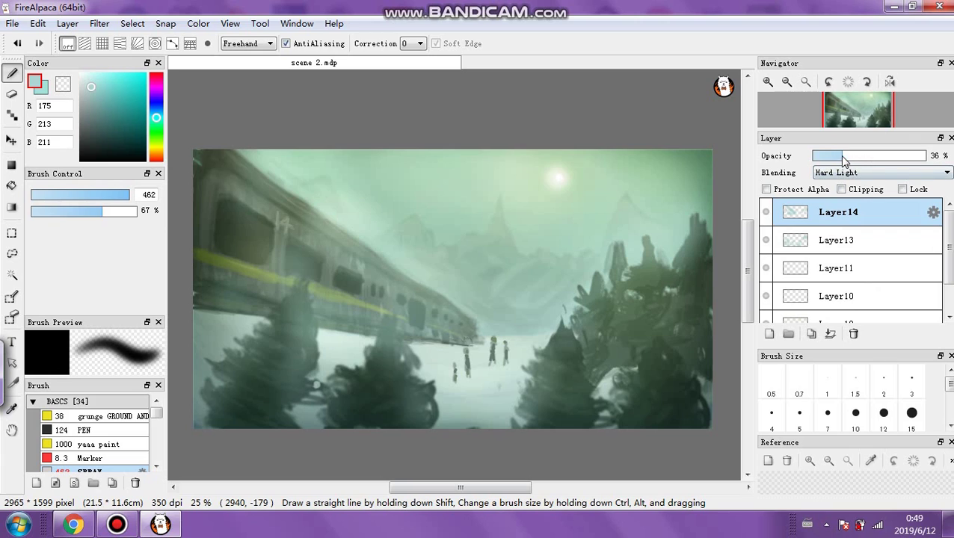
{"action": "left_click", "coordinate": [850, 240]}
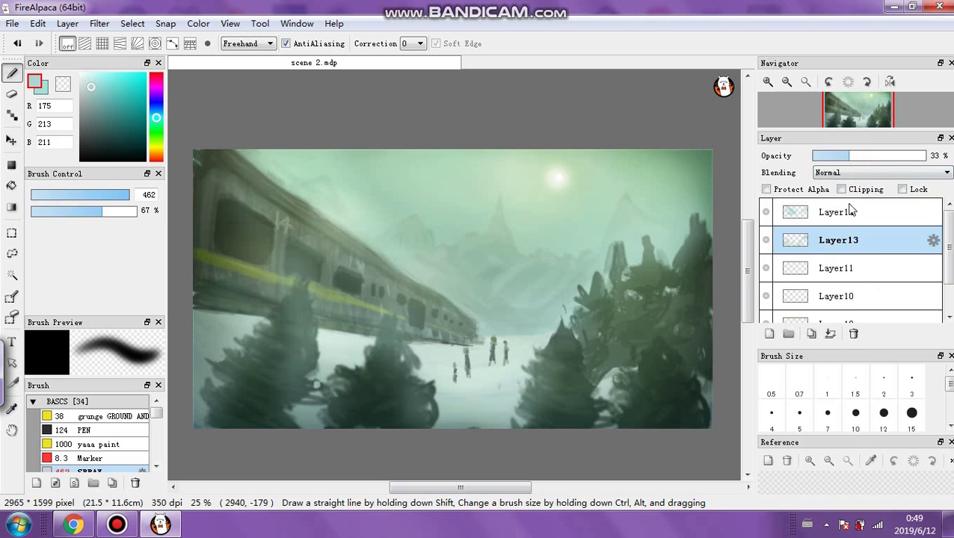
{"action": "left_click", "coordinate": [837, 157]}
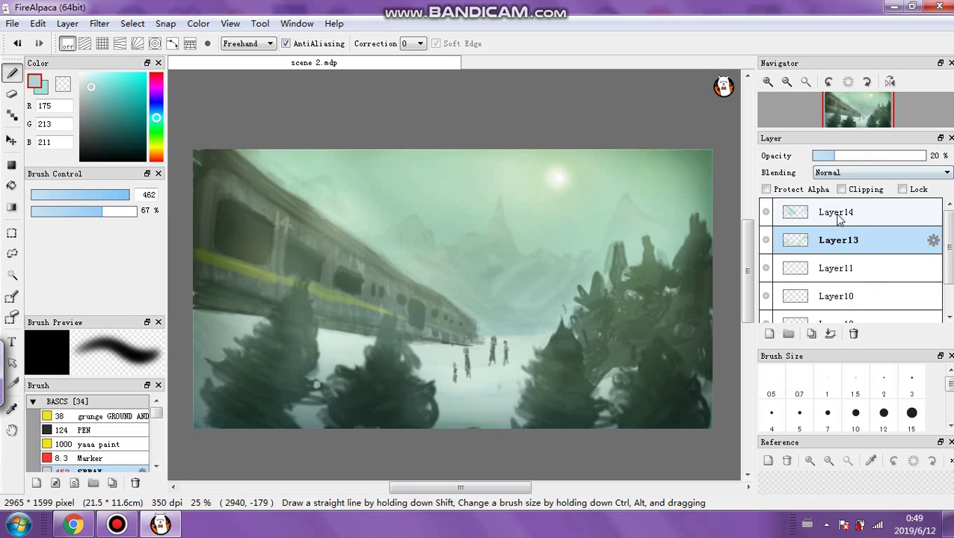
Reduce the opacity of the layer holding the white sun and its glow to 68%
{"action": "left_click", "coordinate": [859, 157]}
{"action": "left_click", "coordinate": [837, 296]}
{"action": "left_click_drag", "start_coordinate": [870, 163], "coordinate": [894, 156]}
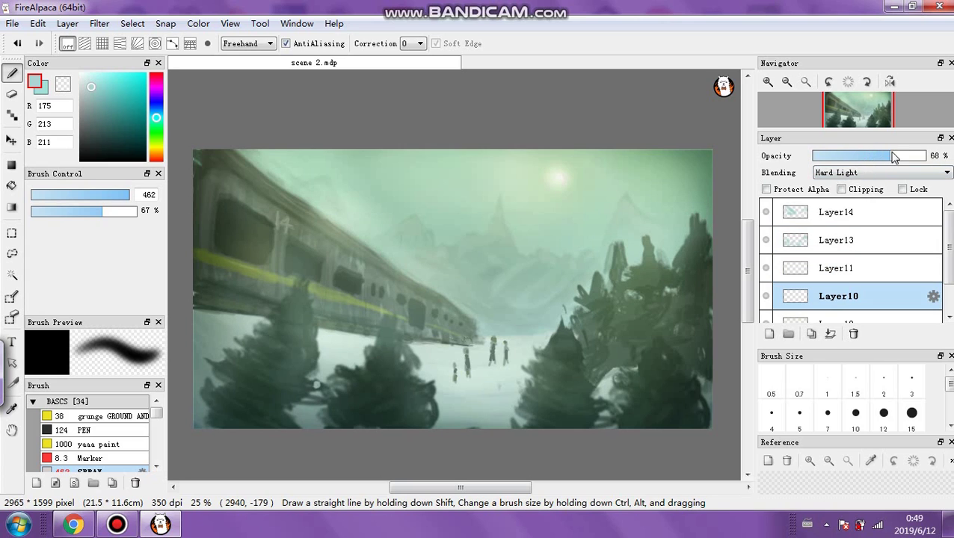
Merge all layers of the painting into a single layer
{"action": "left_click", "coordinate": [68, 23]}
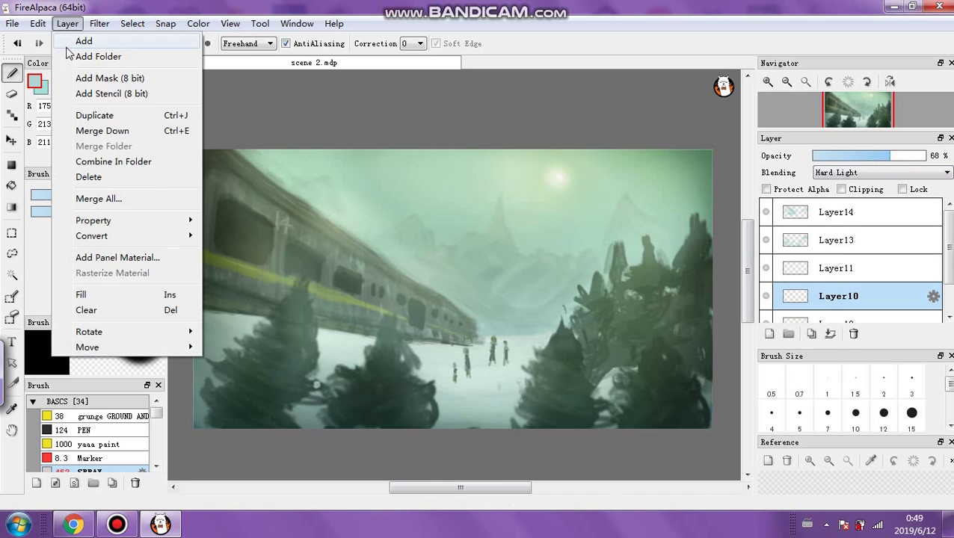
{"action": "left_click", "coordinate": [140, 200]}
{"action": "left_click", "coordinate": [605, 345]}
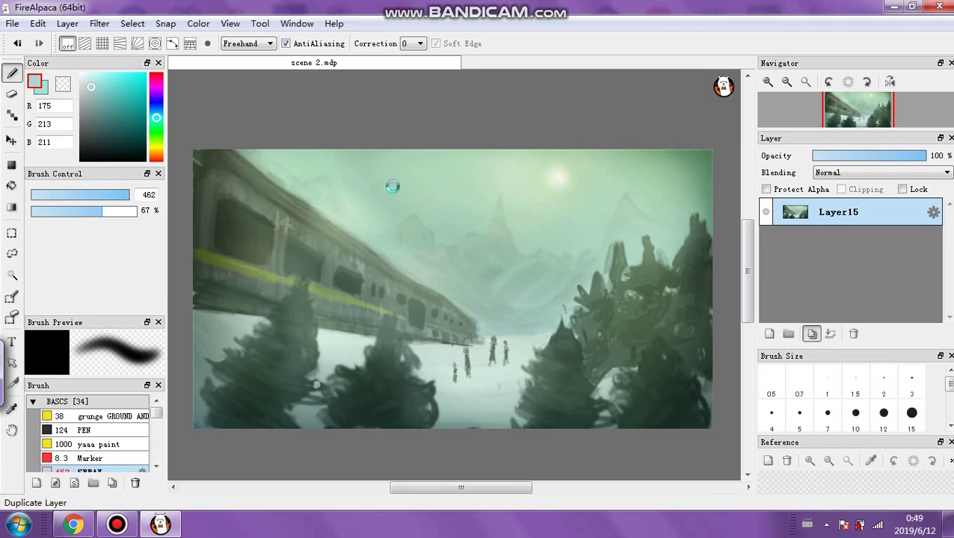
Duplicate the painting layer and slightly darken the copy's midtones with a Tone Curve adjustment
{"action": "left_click", "coordinate": [811, 333]}
{"action": "left_click", "coordinate": [104, 23]}
{"action": "left_click", "coordinate": [123, 72]}
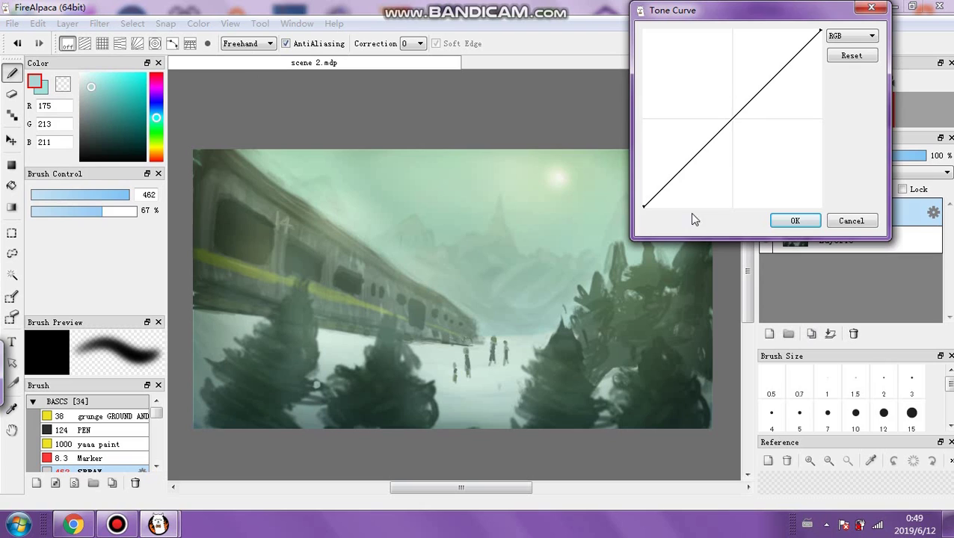
{"action": "left_click_drag", "start_coordinate": [737, 113], "coordinate": [748, 111]}
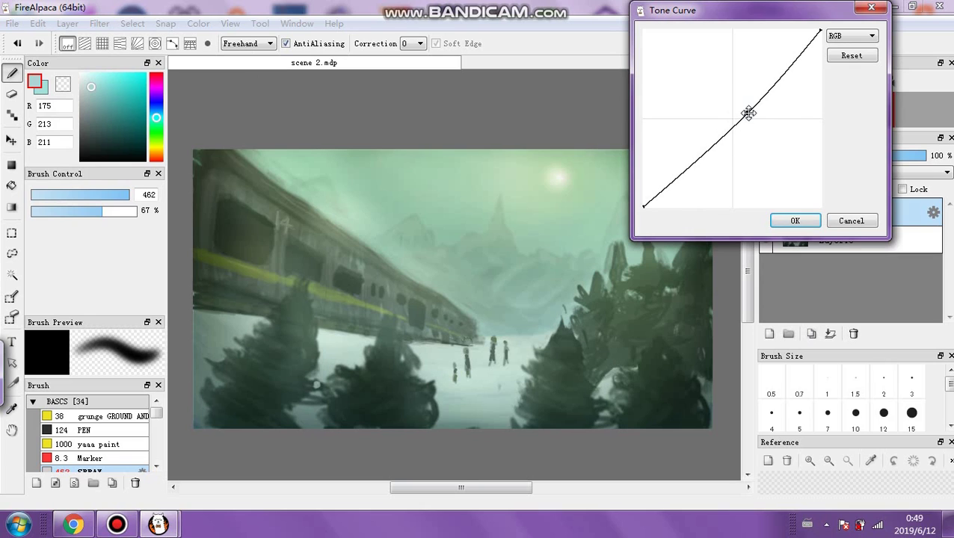
{"action": "left_click", "coordinate": [807, 220]}
Softly erase parts of the darkened copy with a size 1000 eraser at 22% opacity and merge it down
{"action": "left_click", "coordinate": [11, 93]}
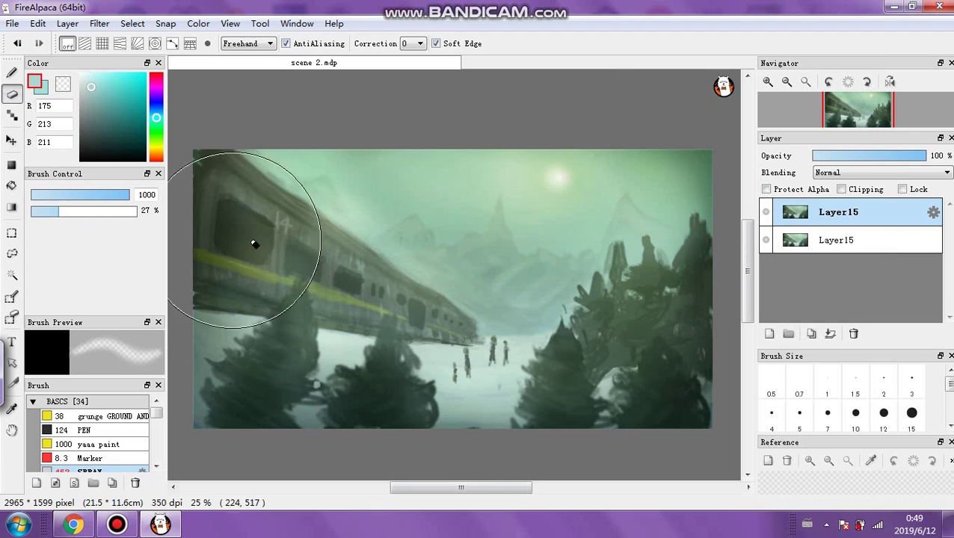
{"action": "left_click", "coordinate": [57, 211]}
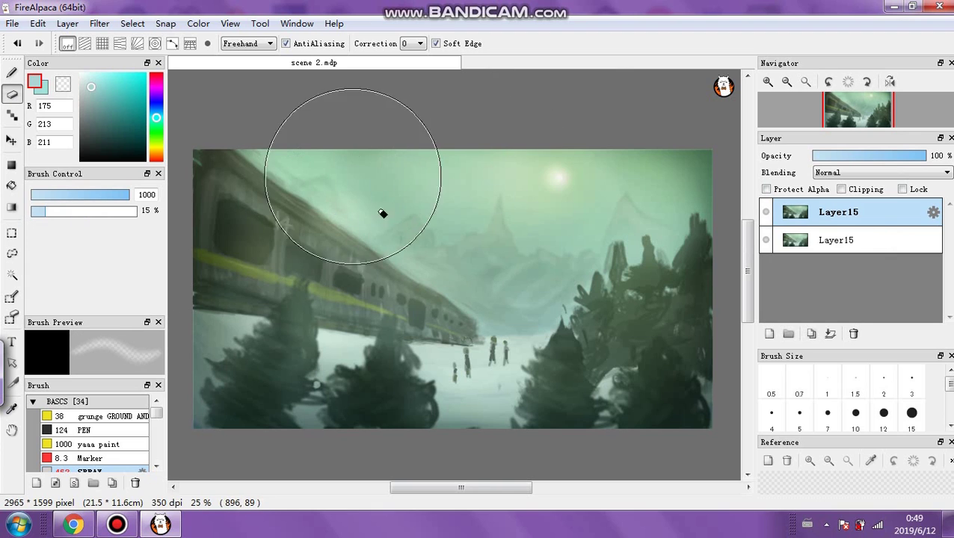
{"action": "left_click", "coordinate": [46, 212]}
{"action": "left_click", "coordinate": [52, 212]}
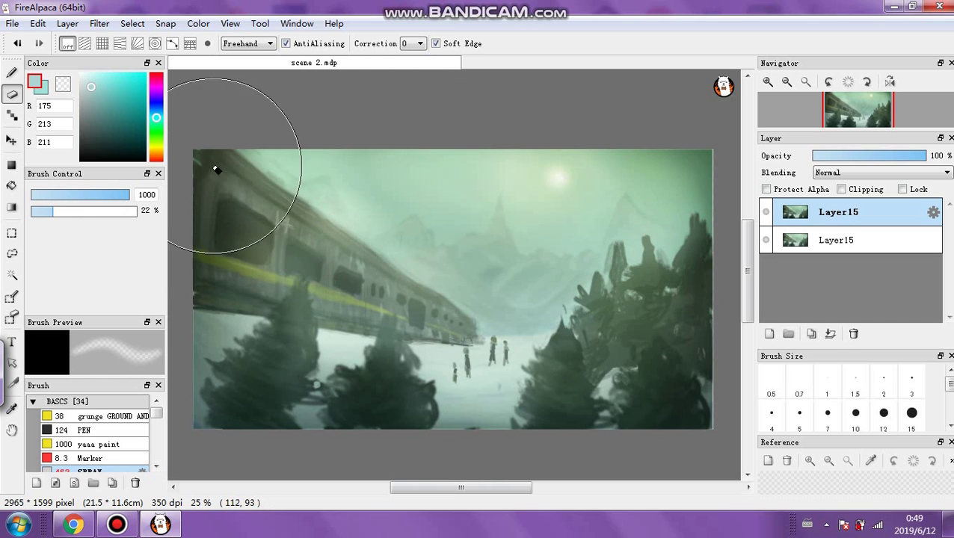
{"action": "mouse_move", "coordinate": [608, 293]}
{"action": "left_mouse_down"}
{"action": "mouse_move", "coordinate": [691, 161]}
{"action": "mouse_move", "coordinate": [707, 175]}
{"action": "mouse_move", "coordinate": [615, 258]}
{"action": "mouse_move", "coordinate": [647, 302]}
{"action": "mouse_move", "coordinate": [590, 318]}
{"action": "left_mouse_up"}
{"action": "left_click", "coordinate": [830, 333]}
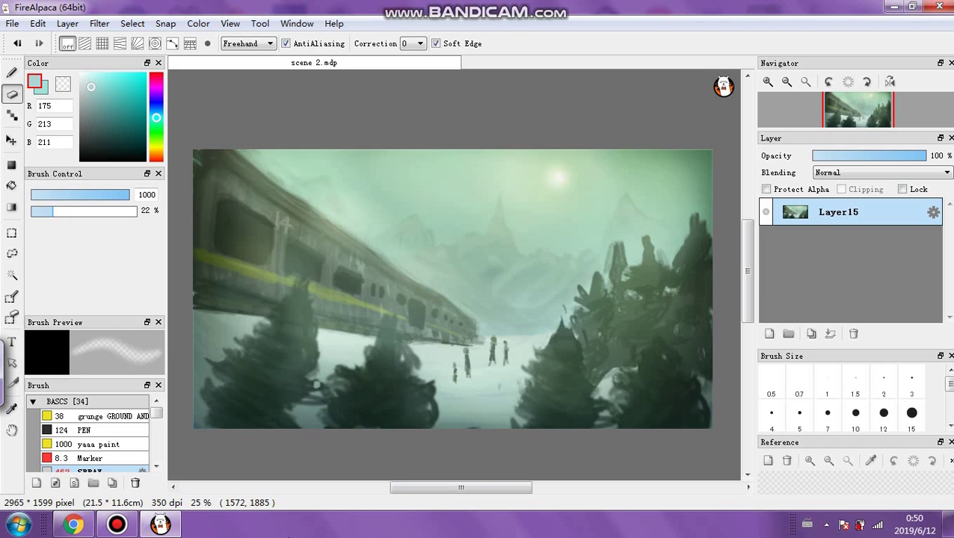
Spray pale cyan mist along the train's lower side on a new layer, thin it with the transparent colour and merge it down
{"action": "left_click", "coordinate": [769, 333]}
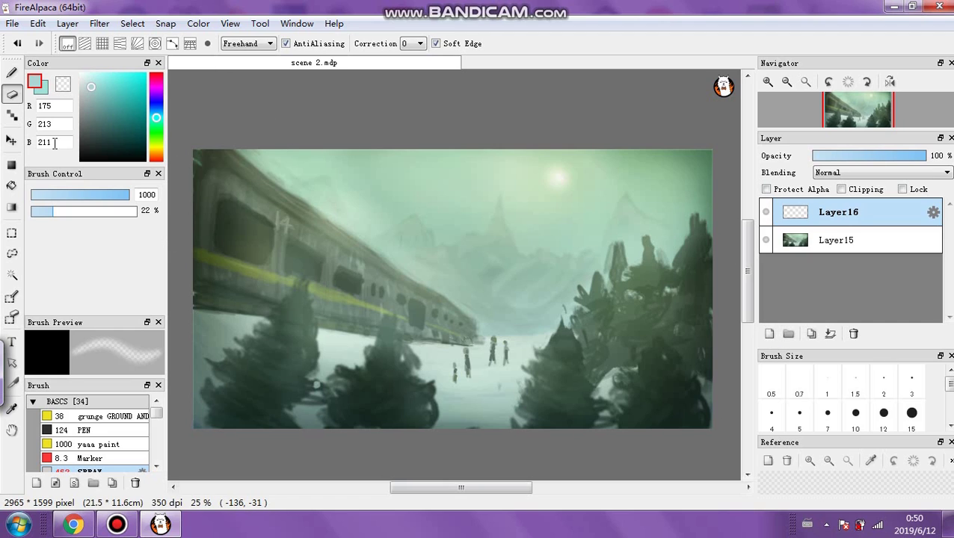
{"action": "left_click_drag", "start_coordinate": [126, 198], "coordinate": [132, 194]}
{"action": "left_click", "coordinate": [33, 211]}
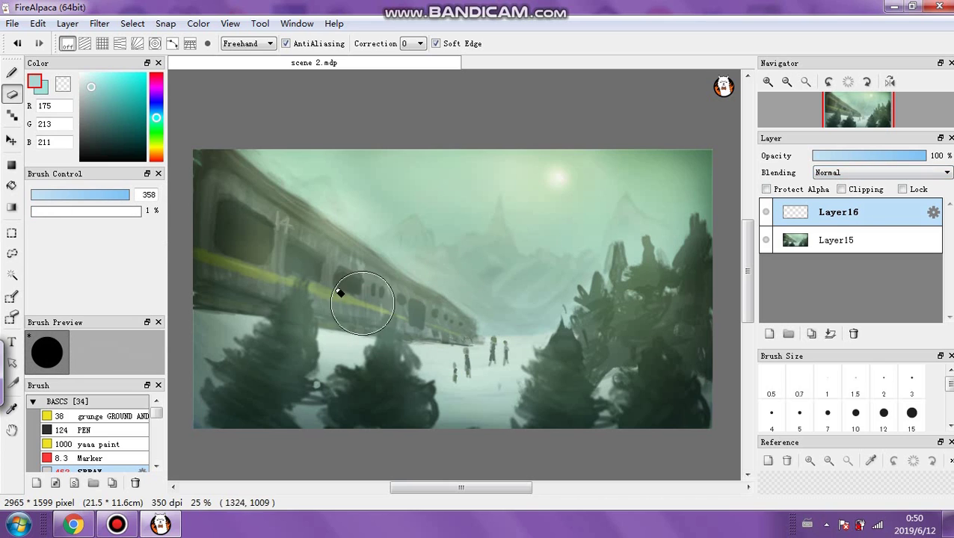
{"action": "left_click", "coordinate": [58, 211]}
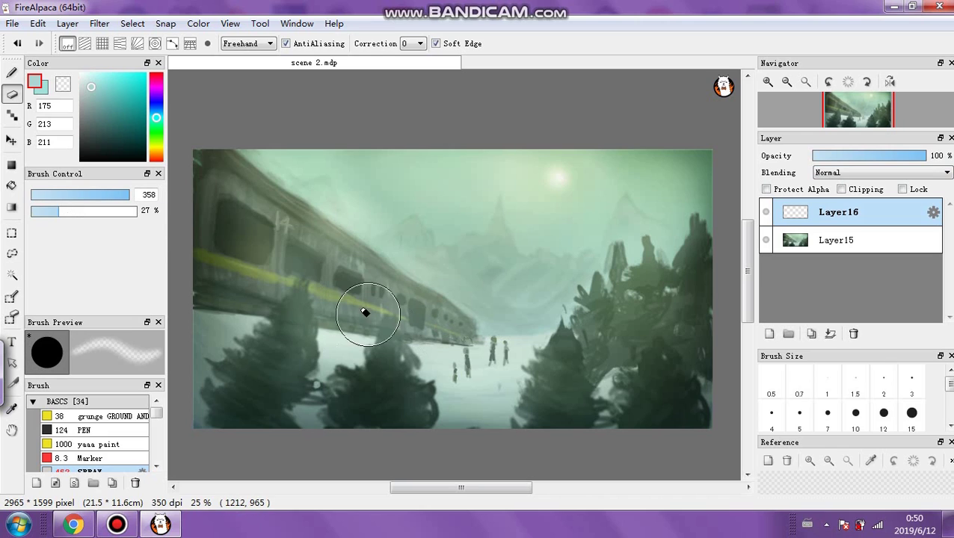
{"action": "key", "text": "b"}
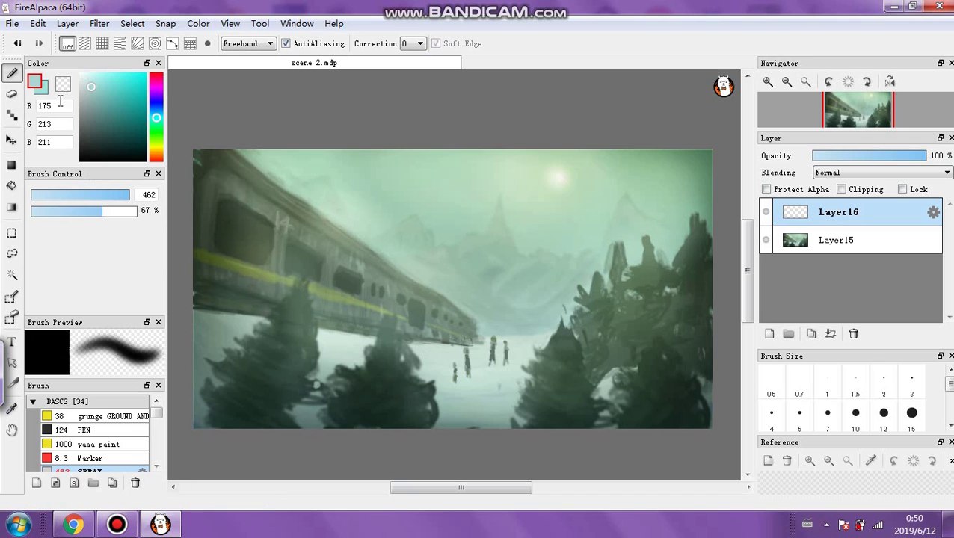
{"action": "mouse_move", "coordinate": [256, 314]}
{"action": "left_mouse_down"}
{"action": "mouse_move", "coordinate": [489, 334]}
{"action": "mouse_move", "coordinate": [430, 334]}
{"action": "mouse_move", "coordinate": [466, 329]}
{"action": "mouse_move", "coordinate": [464, 316]}
{"action": "mouse_move", "coordinate": [474, 325]}
{"action": "mouse_move", "coordinate": [421, 281]}
{"action": "mouse_move", "coordinate": [368, 279]}
{"action": "left_mouse_up"}
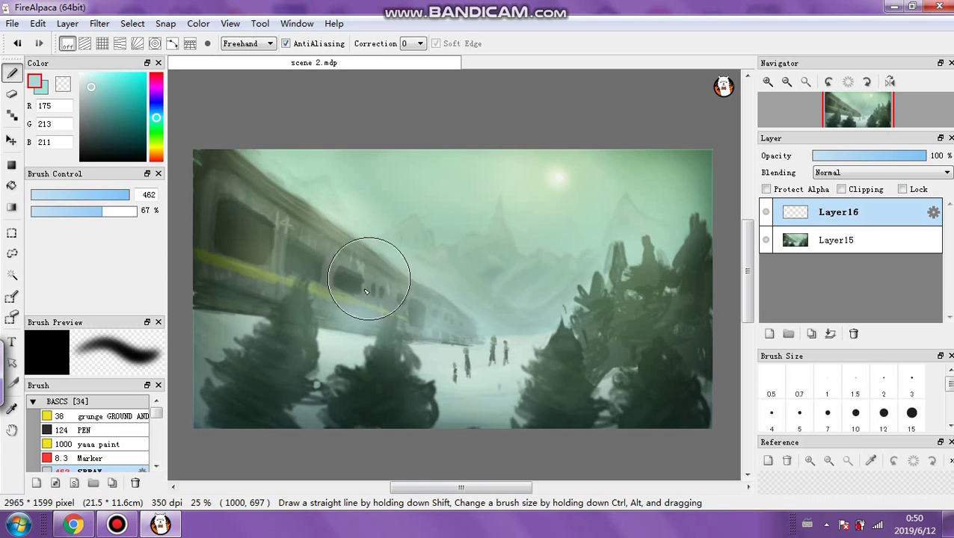
{"action": "left_click", "coordinate": [71, 87]}
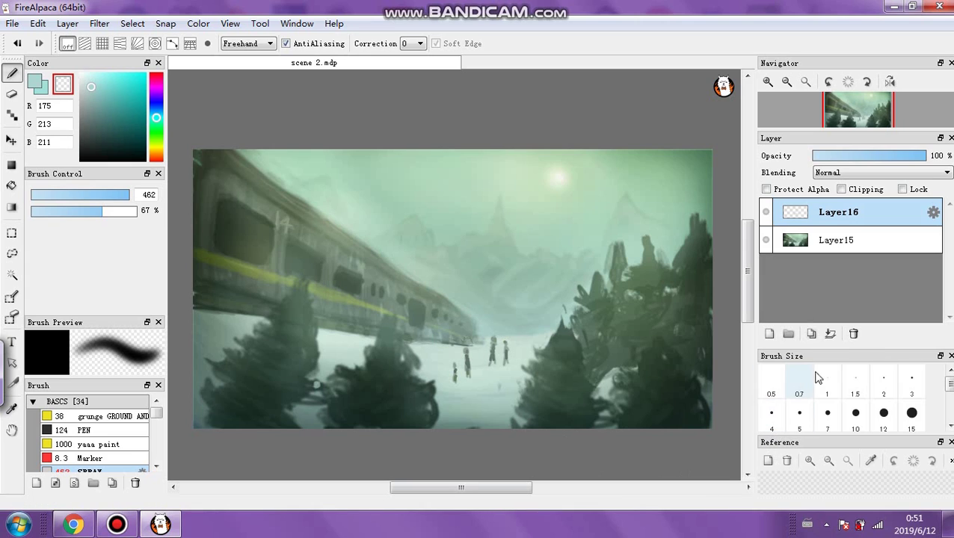
{"action": "left_click", "coordinate": [830, 333]}
Add a layer at 35% opacity and paint light grey (RGB 221) snow on the right-hand firs with the spray brush at size 24, 17%
{"action": "left_click", "coordinate": [770, 333]}
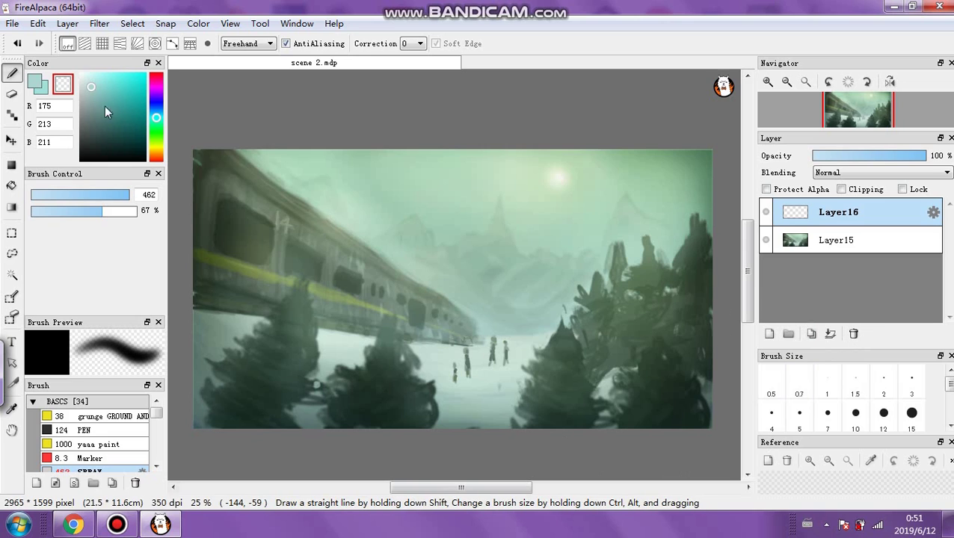
{"action": "left_click", "coordinate": [37, 82]}
{"action": "left_click_drag", "start_coordinate": [93, 86], "coordinate": [79, 84]}
{"action": "left_click", "coordinate": [41, 195]}
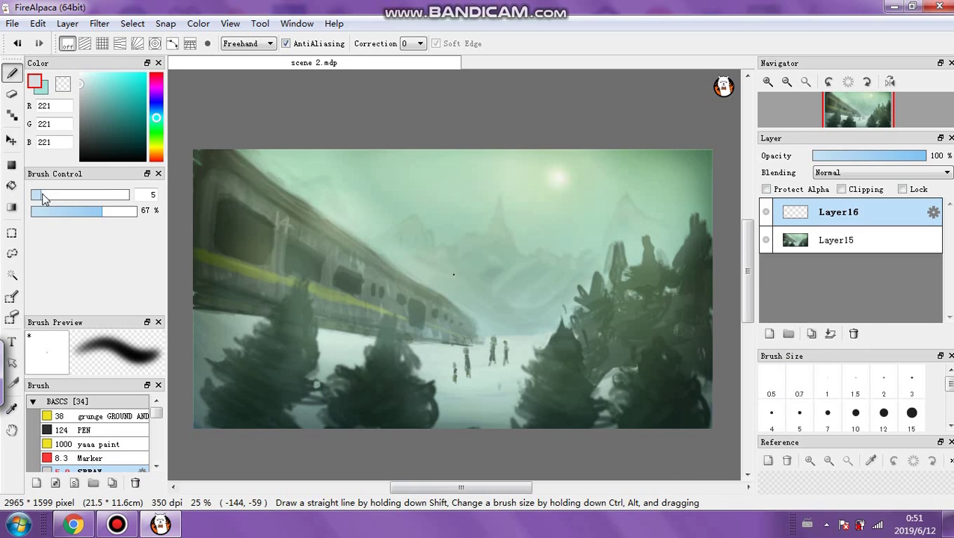
{"action": "left_click", "coordinate": [837, 160]}
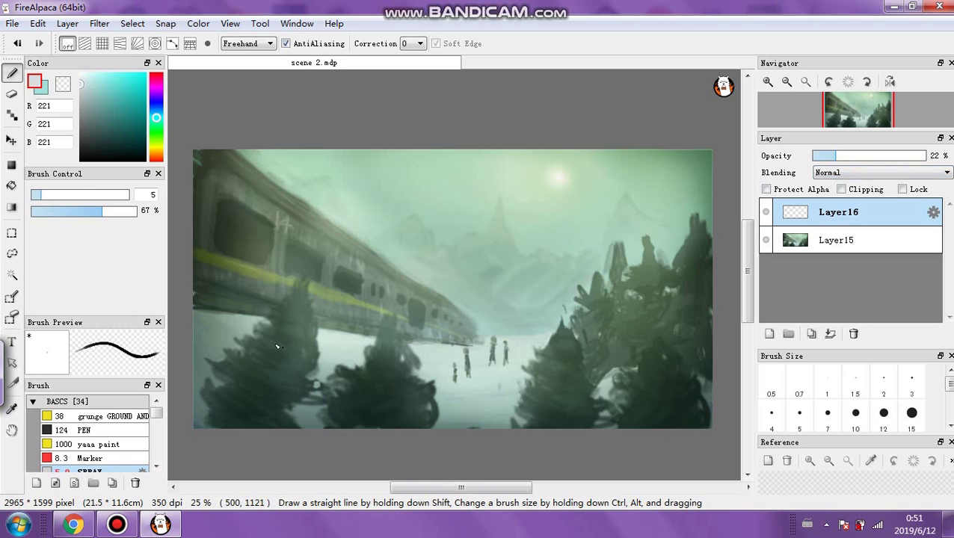
{"action": "left_click", "coordinate": [79, 194]}
{"action": "left_click", "coordinate": [49, 211]}
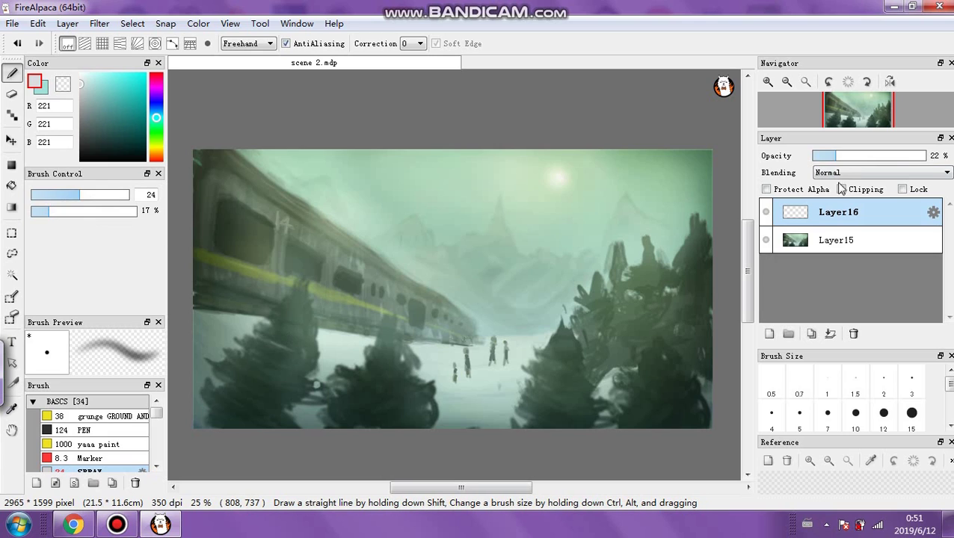
{"action": "left_click", "coordinate": [851, 156]}
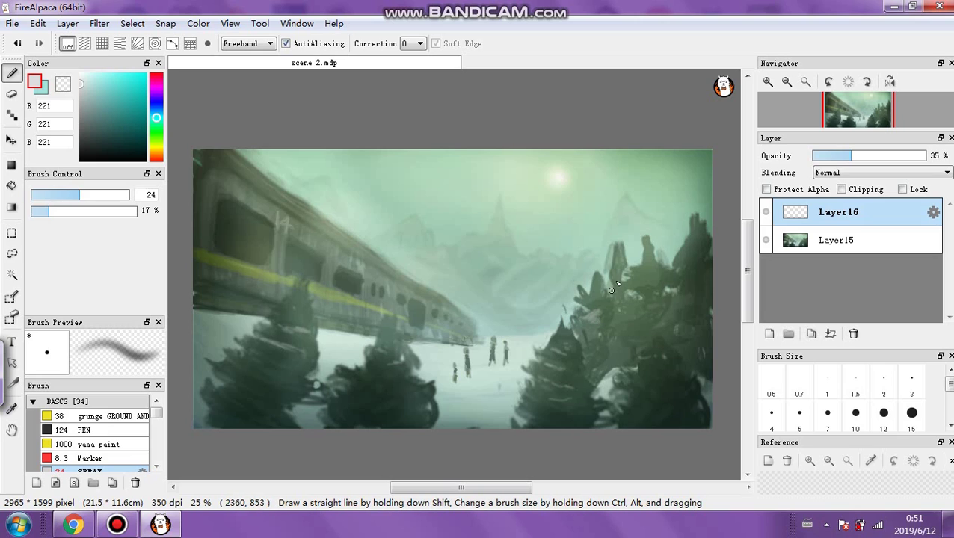
Raise the snow layer's opacity to 42% and the brush opacity to 31%, and add more snow strokes to the right-hand fir cluster
{"action": "left_click", "coordinate": [860, 155]}
{"action": "left_click", "coordinate": [63, 211]}
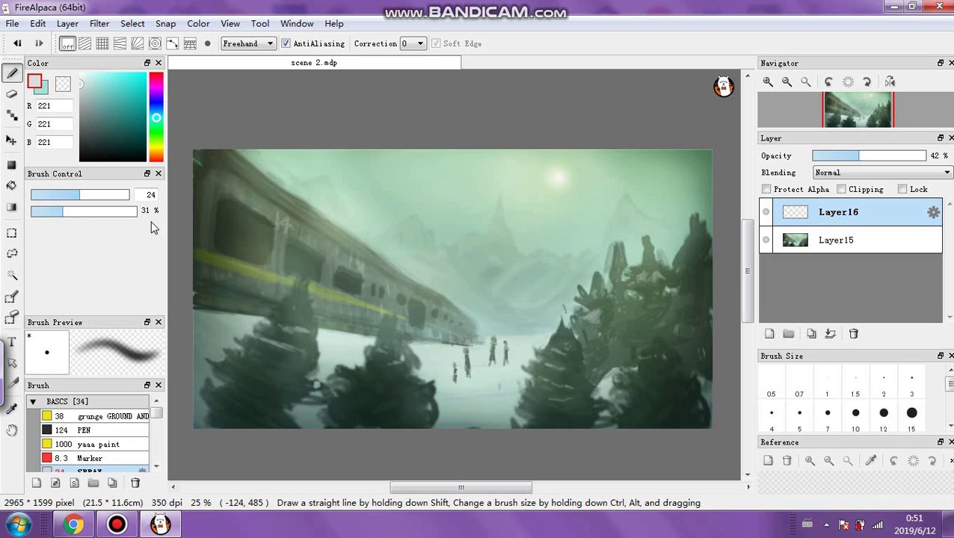
{"action": "left_click_drag", "start_coordinate": [655, 279], "coordinate": [658, 263]}
{"action": "left_click_drag", "start_coordinate": [670, 318], "coordinate": [691, 281]}
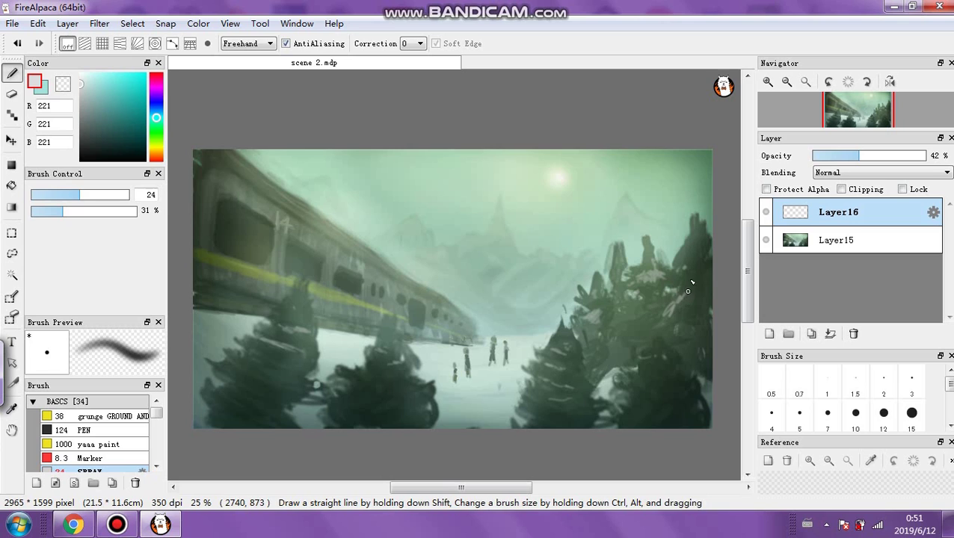
Paint snow strokes on the leftmost foreground fir with the PEN brush at size 35 and 51% opacity
{"action": "left_click", "coordinate": [99, 196]}
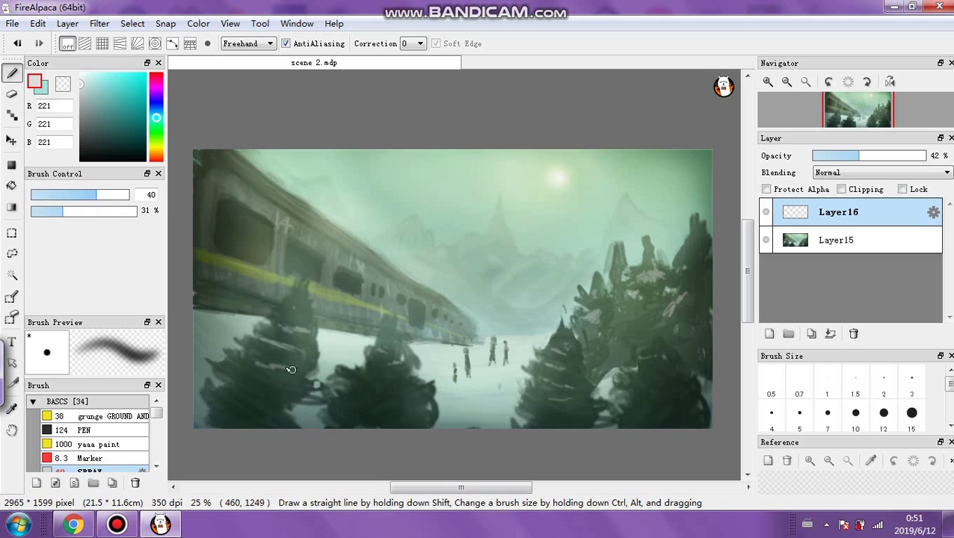
{"action": "left_click", "coordinate": [84, 430]}
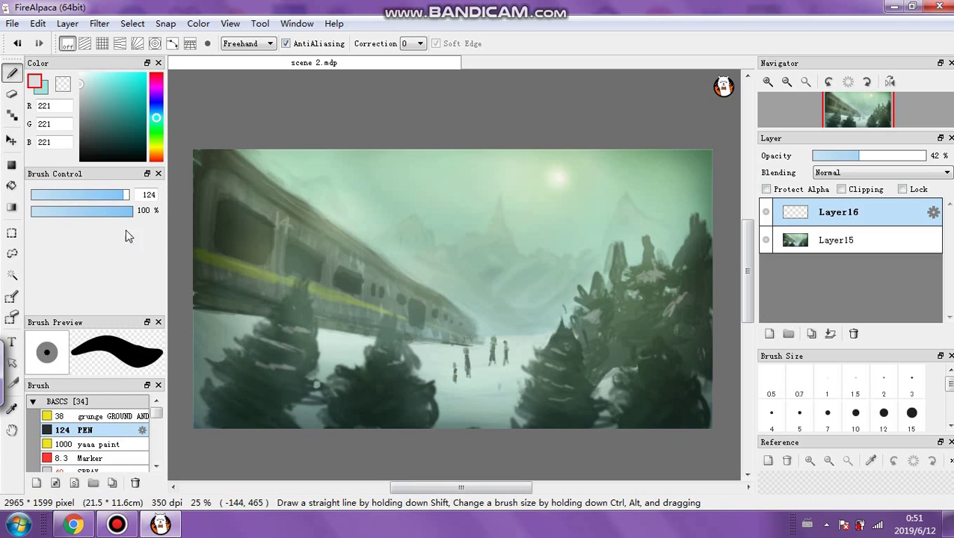
{"action": "left_click_drag", "start_coordinate": [73, 210], "coordinate": [84, 210]}
{"action": "left_click", "coordinate": [91, 194]}
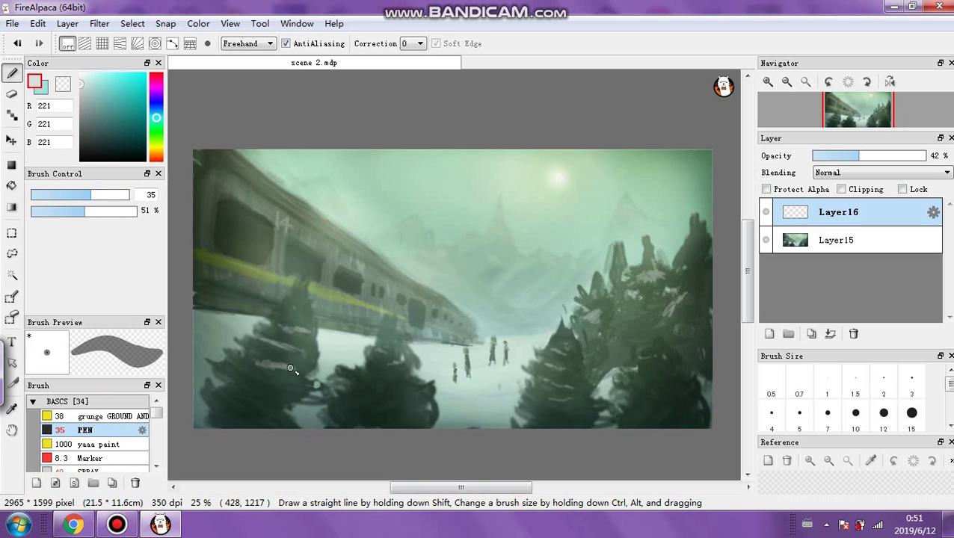
{"action": "mouse_move", "coordinate": [286, 374]}
{"action": "left_mouse_down"}
{"action": "mouse_move", "coordinate": [264, 356]}
{"action": "mouse_move", "coordinate": [258, 367]}
{"action": "mouse_move", "coordinate": [280, 367]}
{"action": "mouse_move", "coordinate": [258, 386]}
{"action": "mouse_move", "coordinate": [279, 397]}
{"action": "left_mouse_up"}
Reduce the pen size to 23 and paint thin snow strokes across the branches of the foreground firs
{"action": "left_click", "coordinate": [76, 195]}
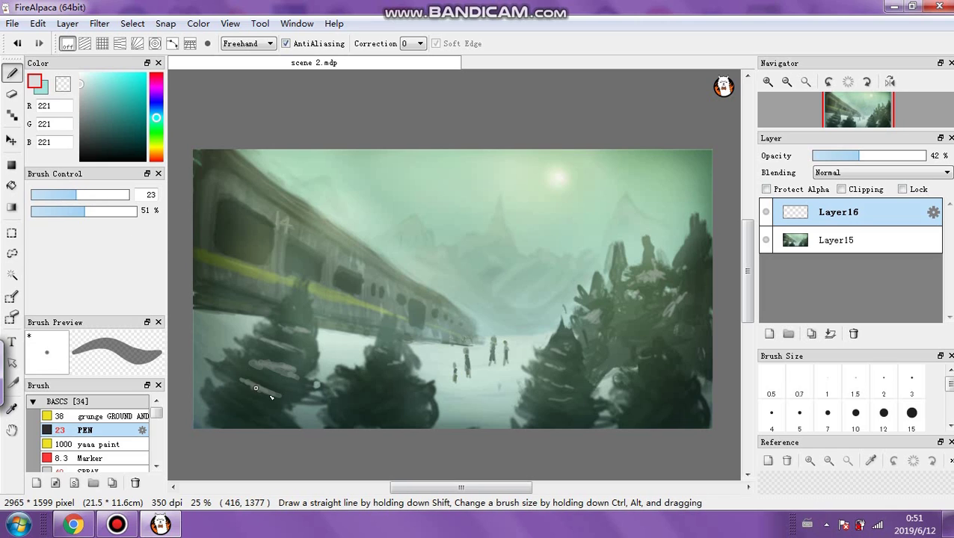
{"action": "mouse_move", "coordinate": [257, 405]}
{"action": "left_mouse_down"}
{"action": "mouse_move", "coordinate": [285, 416]}
{"action": "mouse_move", "coordinate": [220, 388]}
{"action": "left_mouse_up"}
{"action": "left_click_drag", "start_coordinate": [287, 396], "coordinate": [300, 400]}
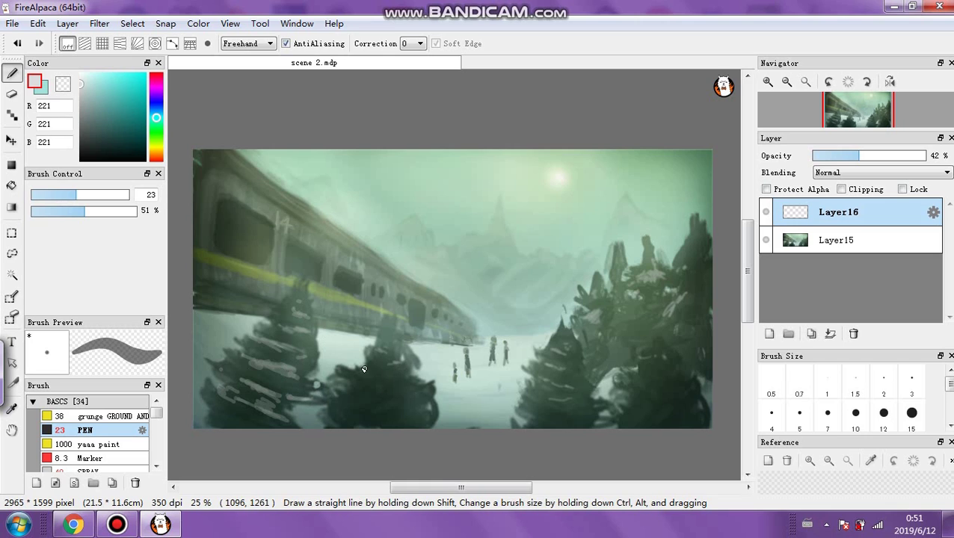
{"action": "mouse_move", "coordinate": [377, 376]}
{"action": "left_mouse_down"}
{"action": "mouse_move", "coordinate": [419, 392]}
{"action": "mouse_move", "coordinate": [402, 394]}
{"action": "left_mouse_up"}
{"action": "mouse_move", "coordinate": [418, 413]}
{"action": "left_mouse_down"}
{"action": "mouse_move", "coordinate": [366, 424]}
{"action": "mouse_move", "coordinate": [402, 415]}
{"action": "left_mouse_up"}
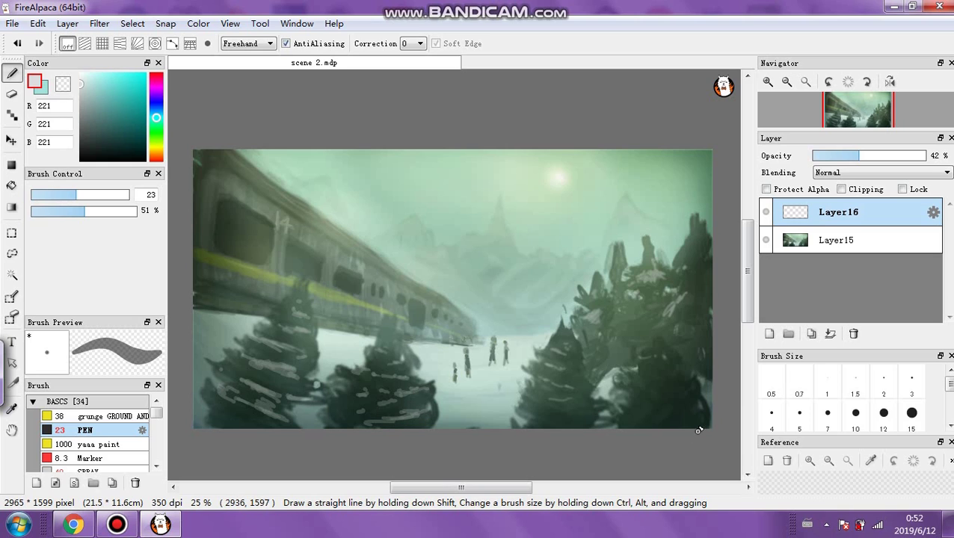
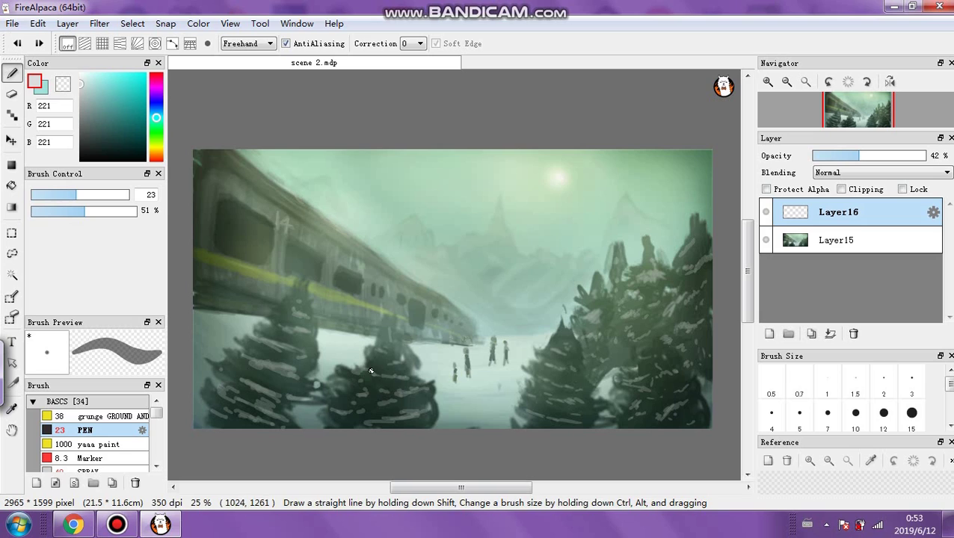
Set the PEN brush to size 19 and 17% opacity
{"action": "left_click", "coordinate": [50, 212]}
{"action": "left_click", "coordinate": [118, 195]}
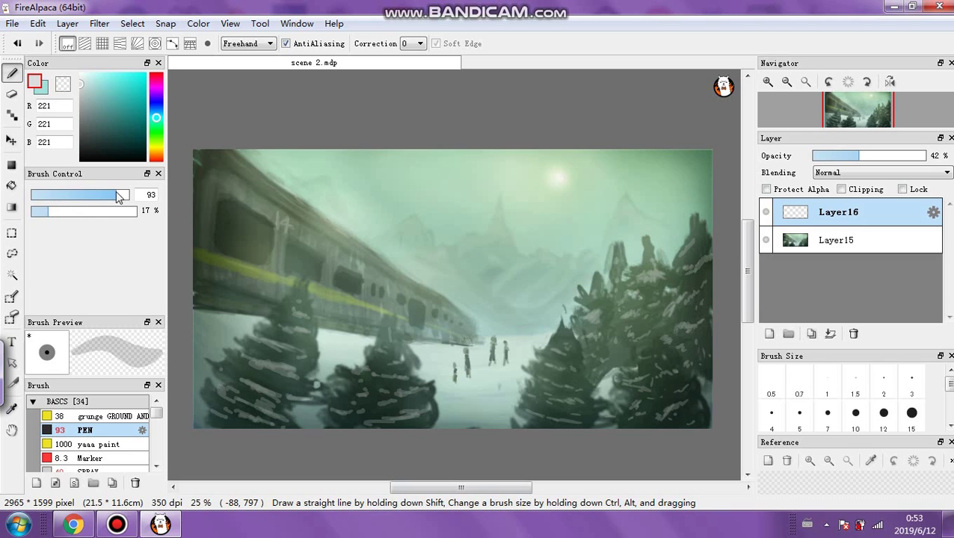
{"action": "left_click", "coordinate": [71, 193]}
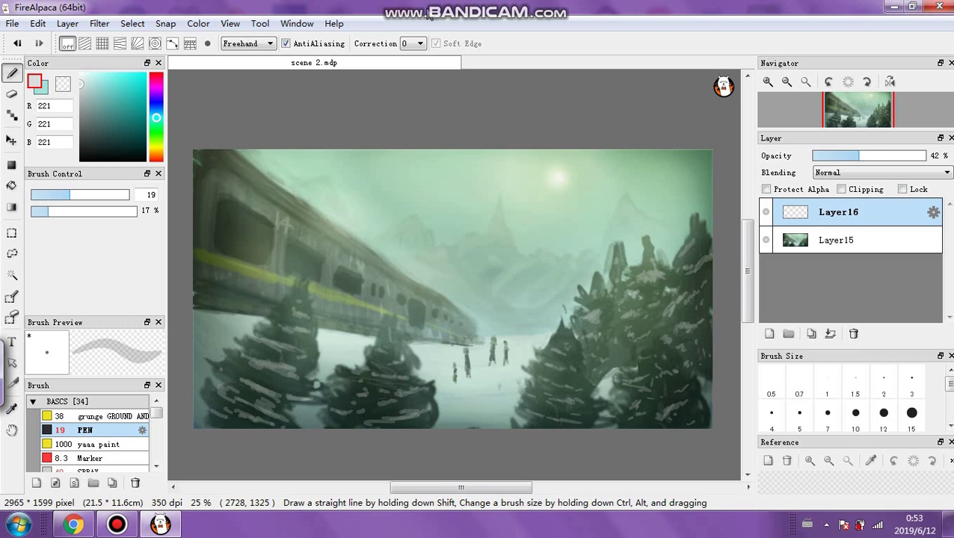
Apply a slight Gaussian Blur to the snow strokes layer
{"action": "left_click", "coordinate": [99, 23]}
{"action": "left_click", "coordinate": [142, 151]}
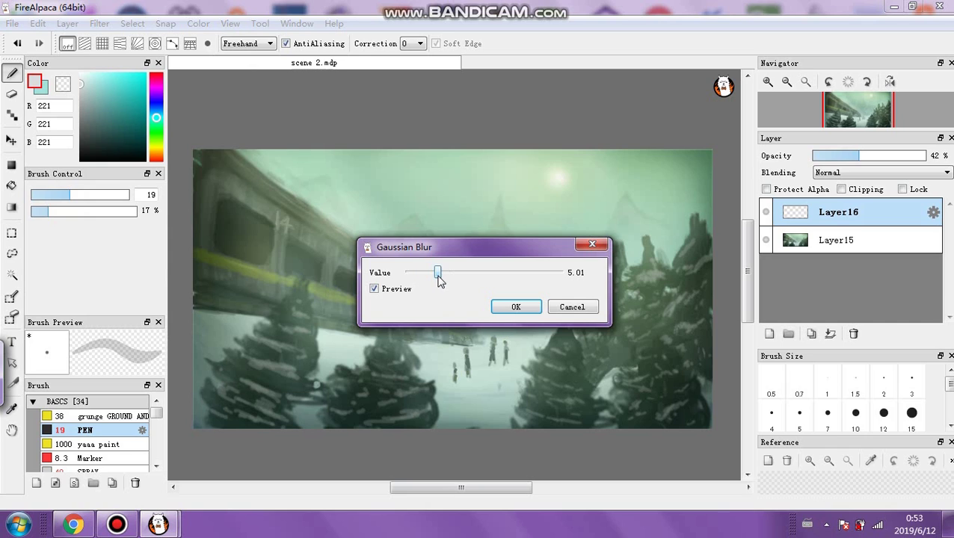
{"action": "left_click", "coordinate": [511, 307]}
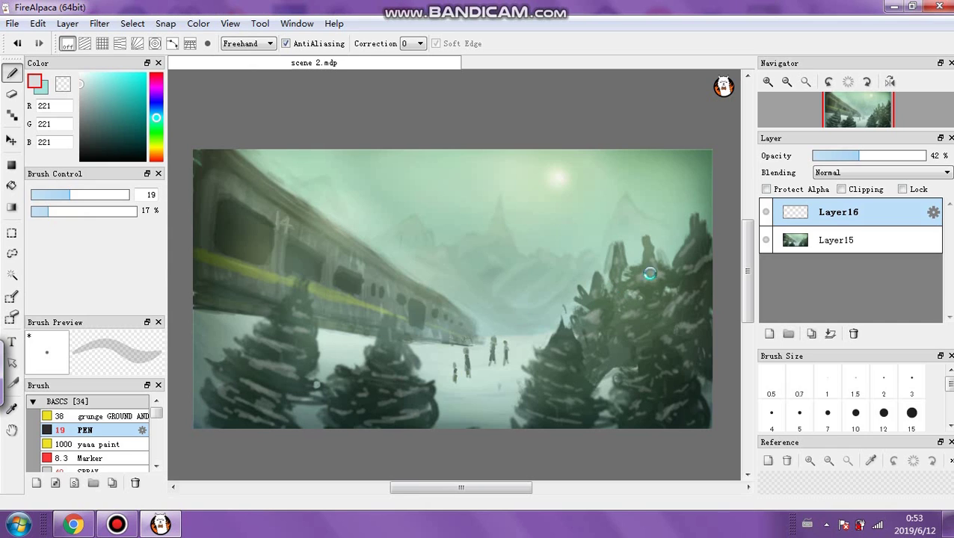
Raise the snow layer's opacity to 52% and merge it into the painting layer below
{"action": "left_click", "coordinate": [905, 161]}
{"action": "left_click", "coordinate": [881, 156]}
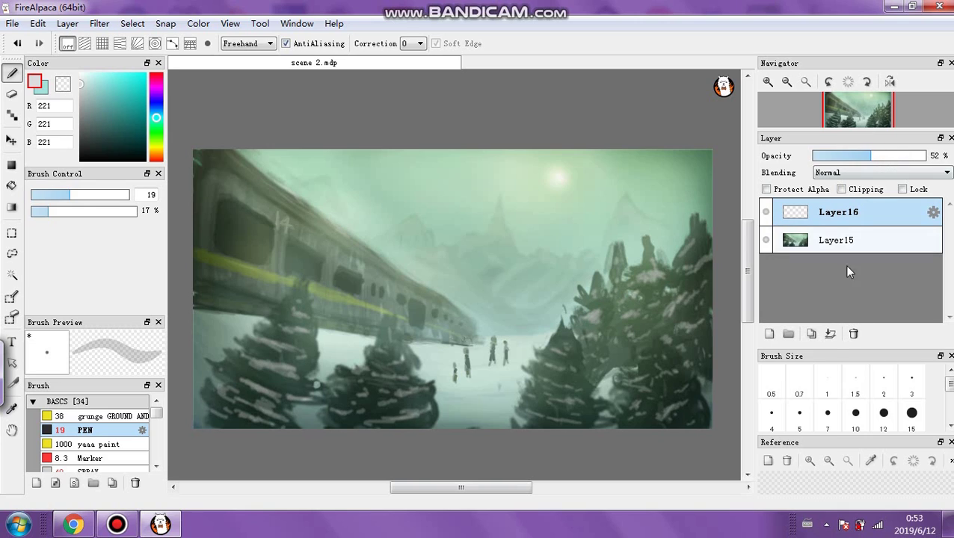
{"action": "left_click", "coordinate": [829, 334]}
{"action": "left_click", "coordinate": [99, 23]}
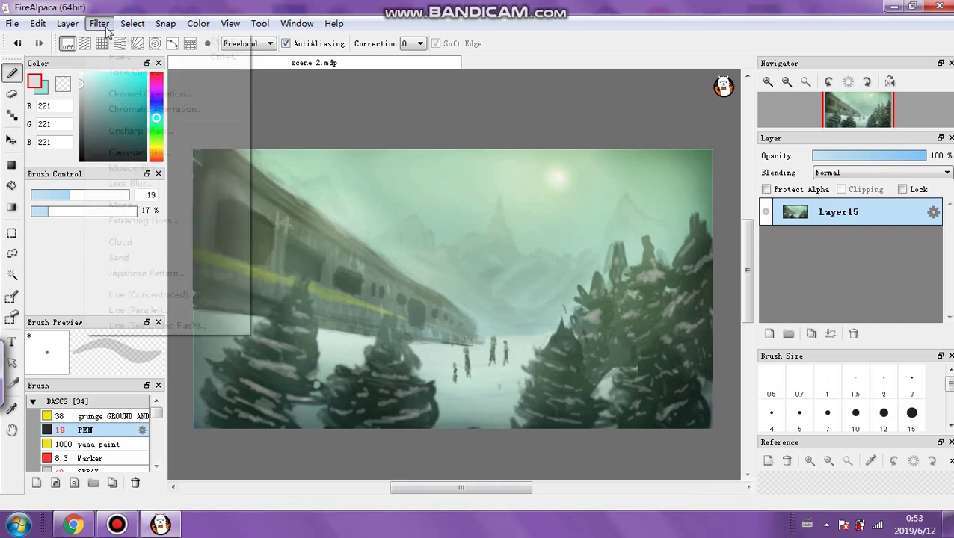
{"action": "left_click", "coordinate": [127, 52]}
{"action": "left_click", "coordinate": [494, 141]}
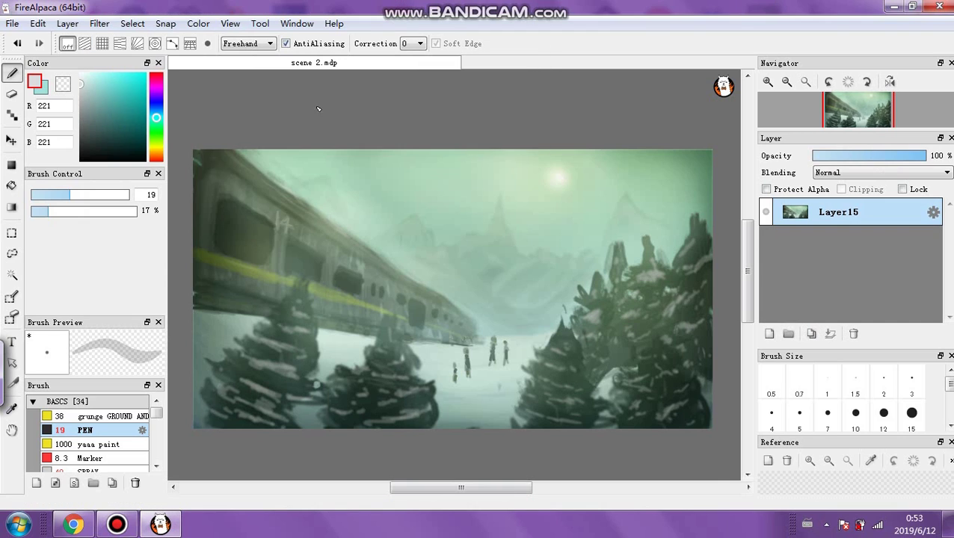
In a Levels adjustment of the merged painting, pull the input black and white points slightly inward and brighten the midtones
{"action": "left_click", "coordinate": [99, 23]}
{"action": "left_click", "coordinate": [112, 40]}
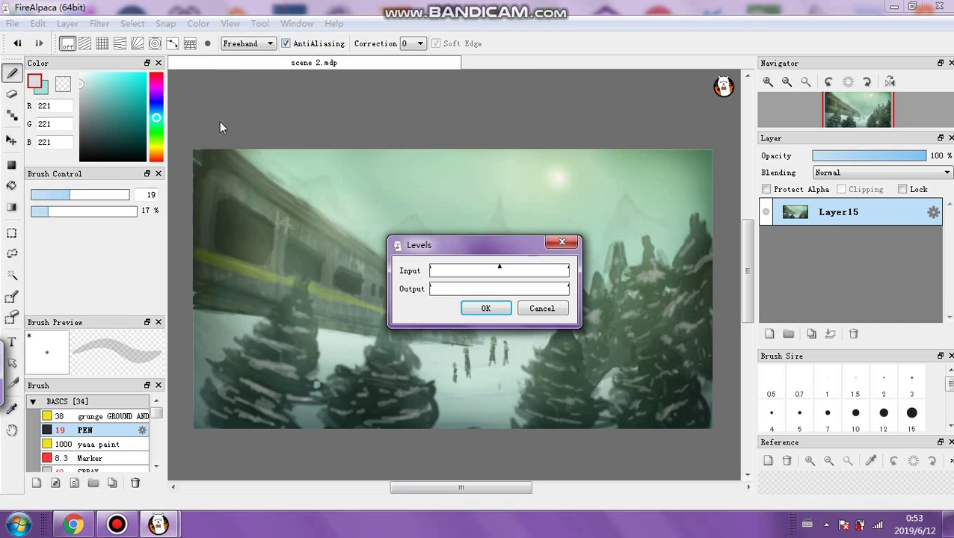
{"action": "left_click", "coordinate": [437, 271]}
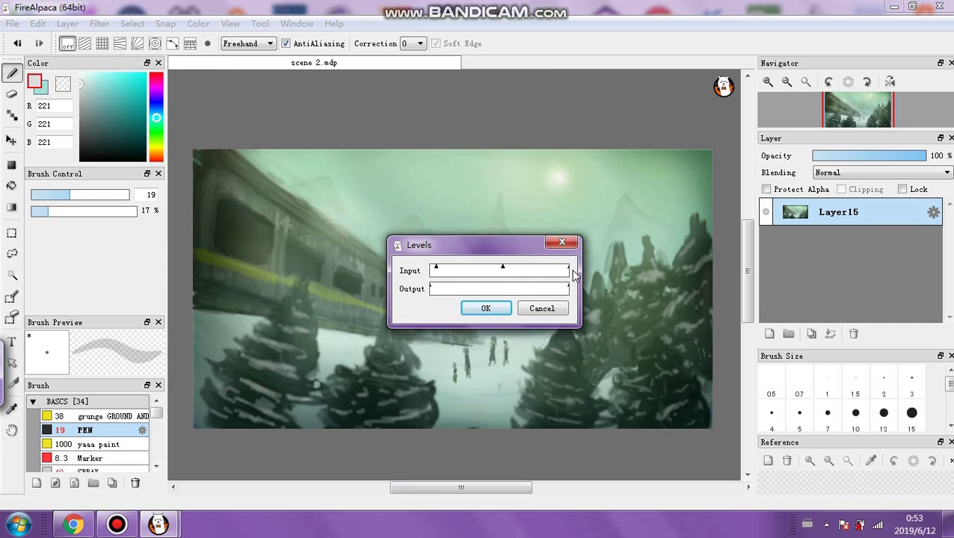
{"action": "left_click_drag", "start_coordinate": [563, 270], "coordinate": [563, 270]}
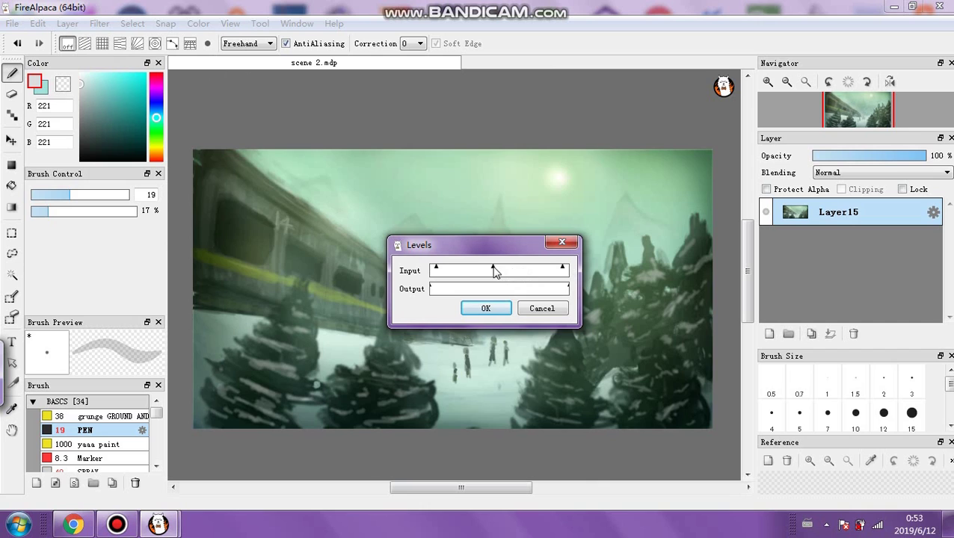
{"action": "left_click_drag", "start_coordinate": [486, 258], "coordinate": [193, 113]}
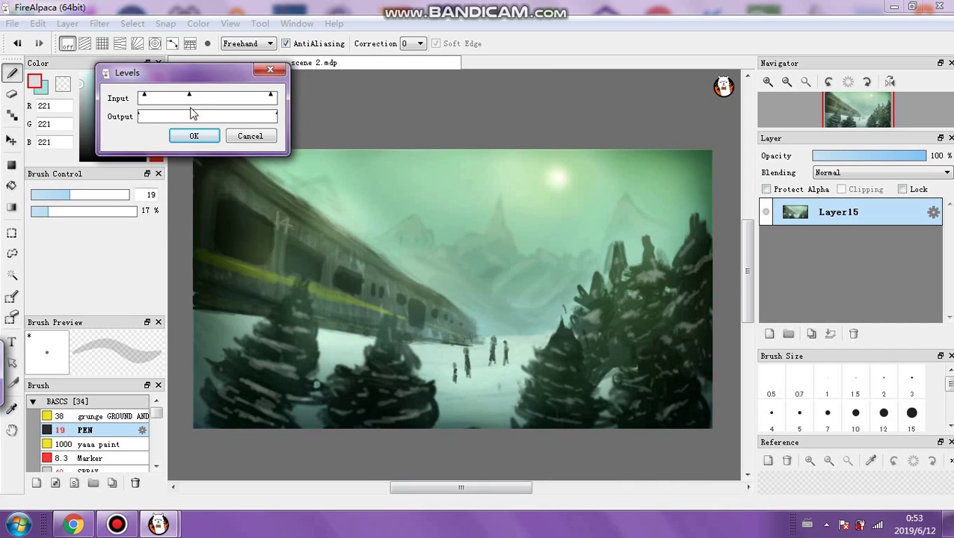
{"action": "left_click", "coordinate": [144, 96]}
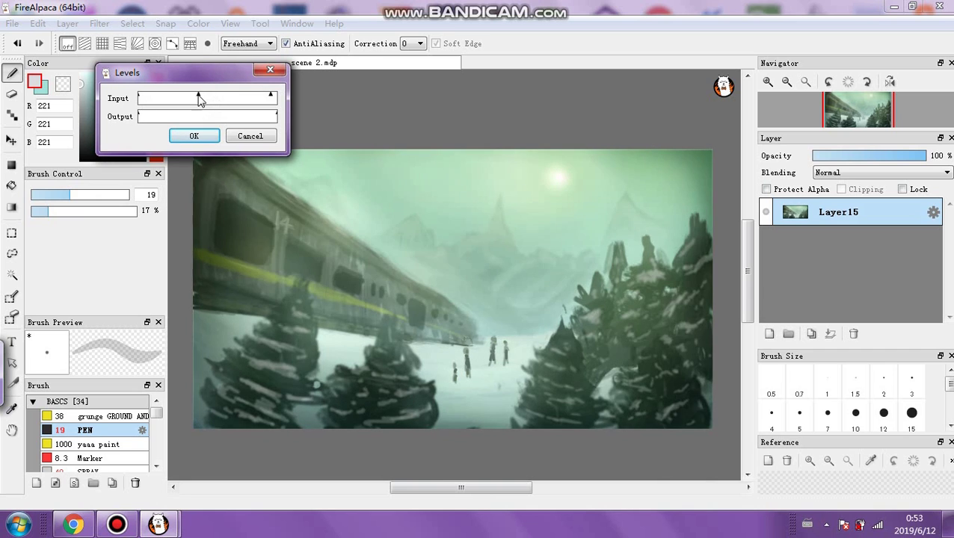
{"action": "left_click_drag", "start_coordinate": [200, 101], "coordinate": [193, 101]}
{"action": "left_click", "coordinate": [145, 102]}
{"action": "left_click_drag", "start_coordinate": [272, 100], "coordinate": [267, 100]}
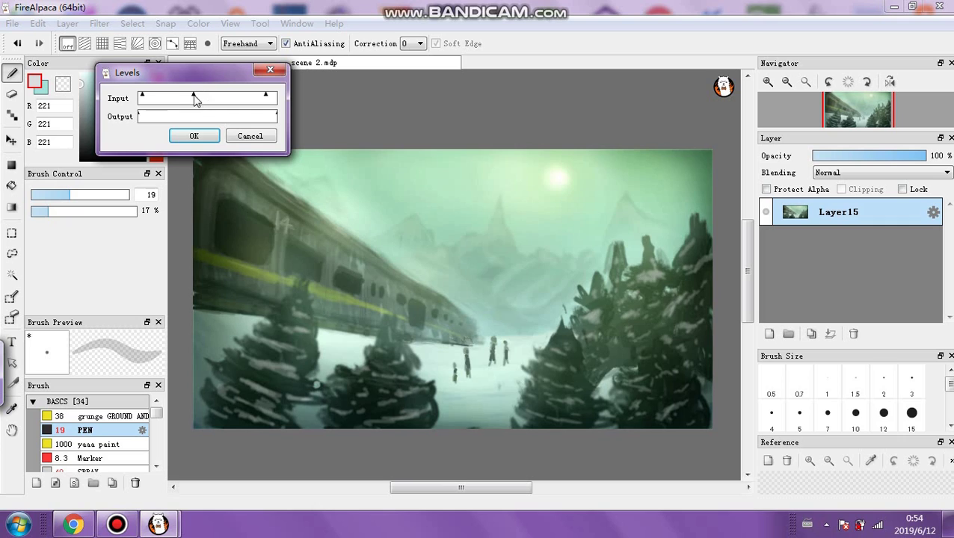
Slightly narrow the Levels output range at both ends and apply the adjustment
{"action": "left_click_drag", "start_coordinate": [146, 119], "coordinate": [143, 117]}
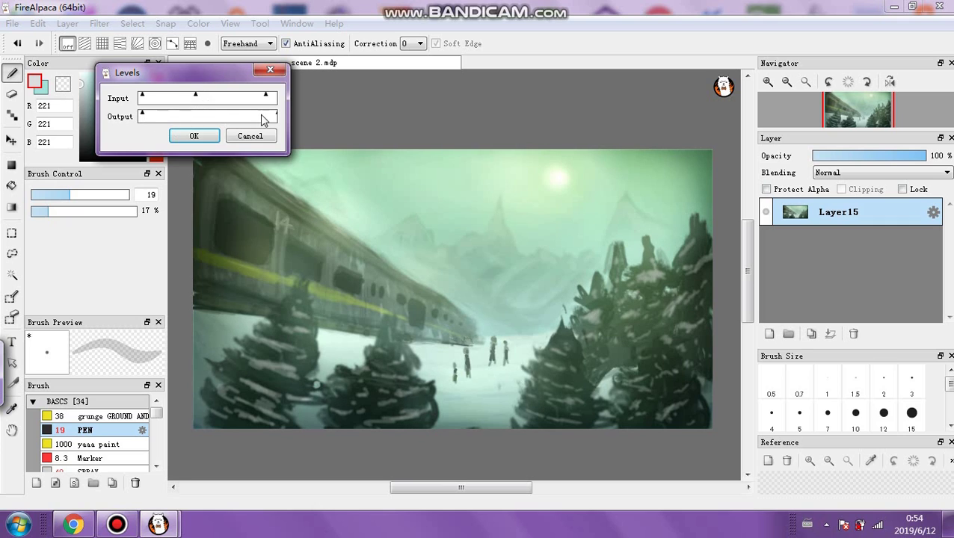
{"action": "left_click_drag", "start_coordinate": [274, 116], "coordinate": [272, 117]}
{"action": "left_click", "coordinate": [194, 139]}
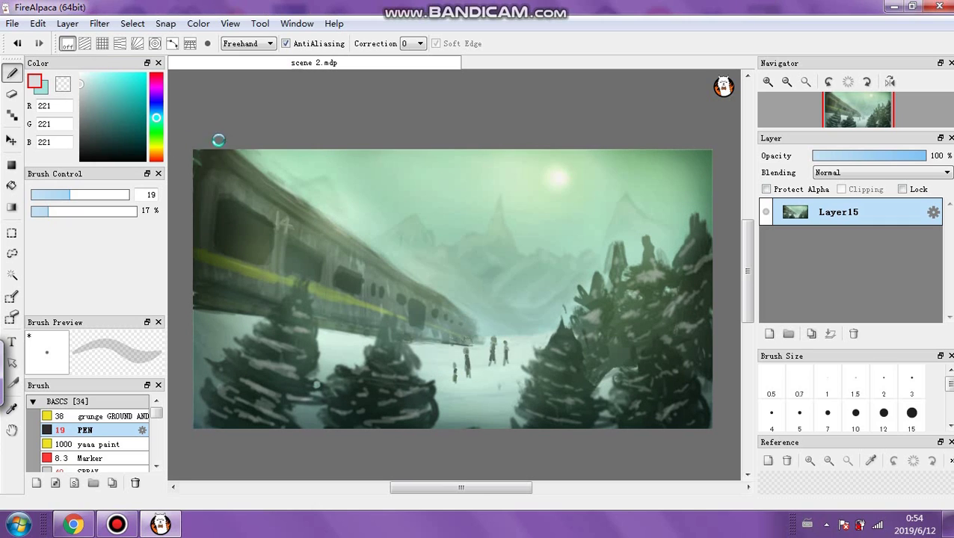
Add a Hard Light layer above the painting and set the spray brush to size 648 and 5% opacity
{"action": "left_click", "coordinate": [769, 334]}
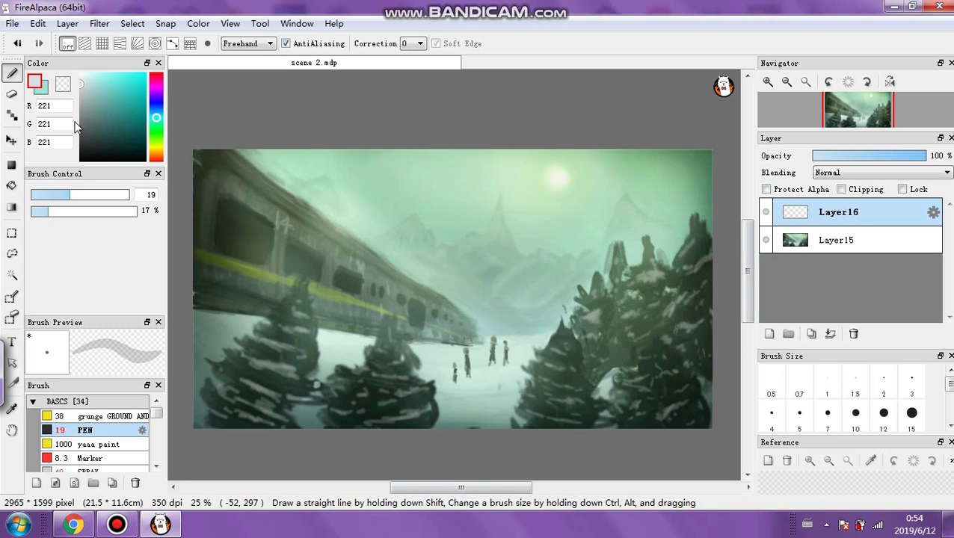
{"action": "left_click", "coordinate": [99, 471]}
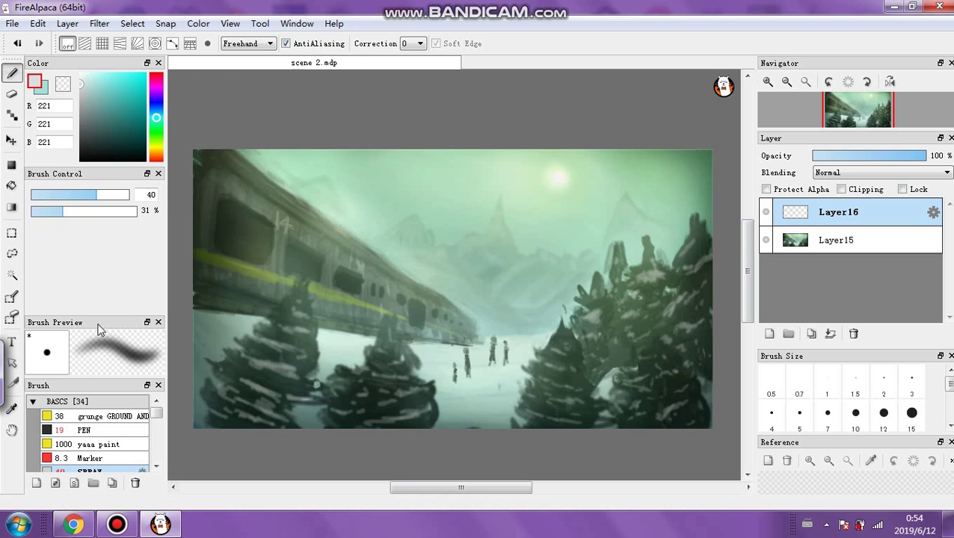
{"action": "left_click_drag", "start_coordinate": [106, 196], "coordinate": [161, 201]}
{"action": "left_click", "coordinate": [32, 213]}
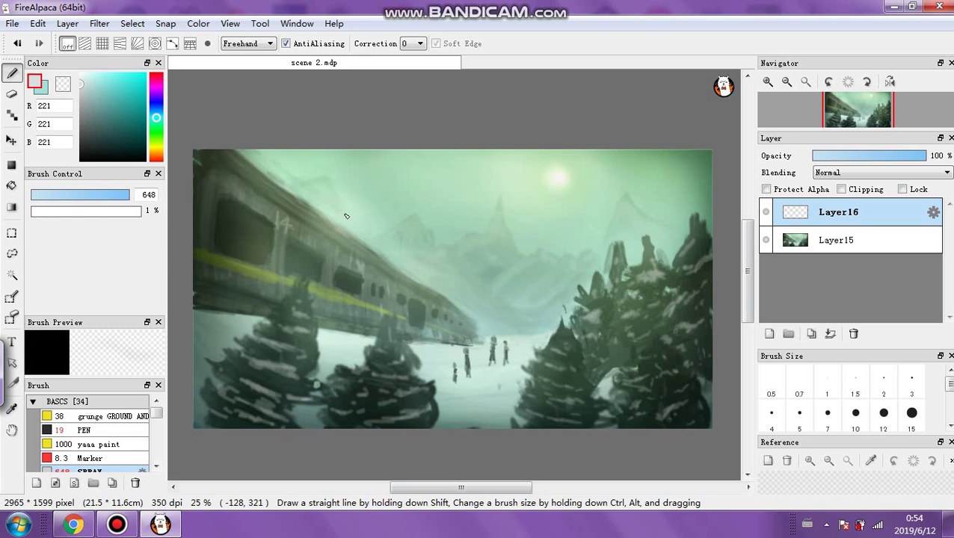
{"action": "left_click", "coordinate": [830, 173]}
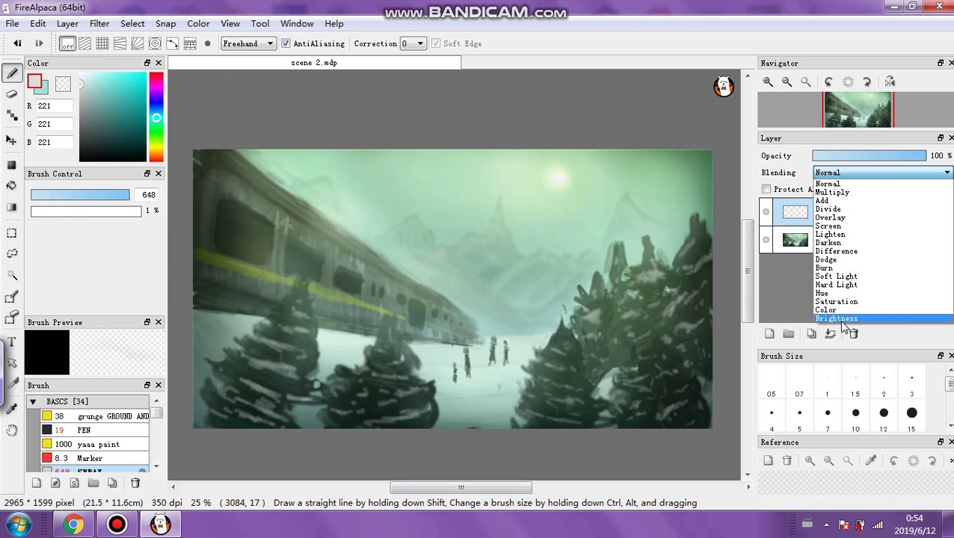
{"action": "left_click", "coordinate": [836, 279]}
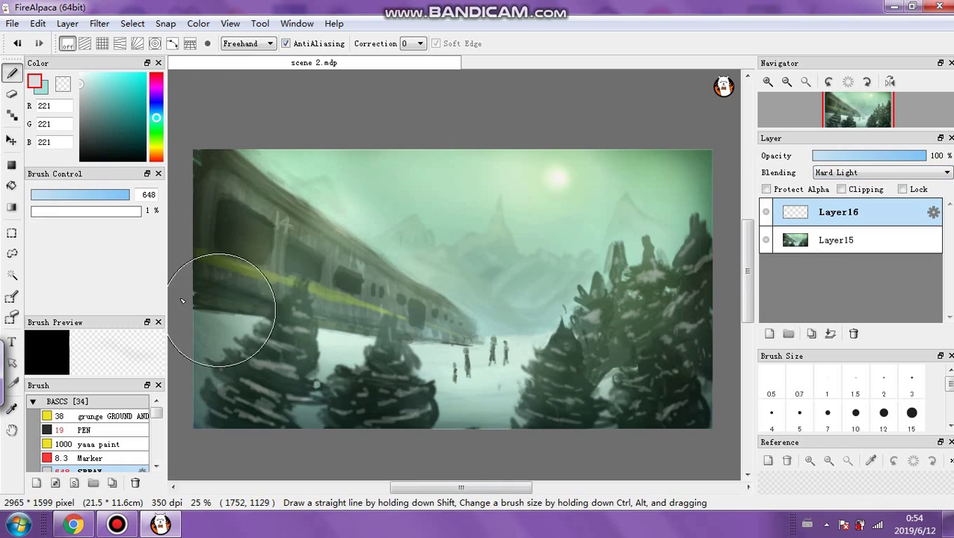
{"action": "left_click", "coordinate": [36, 212]}
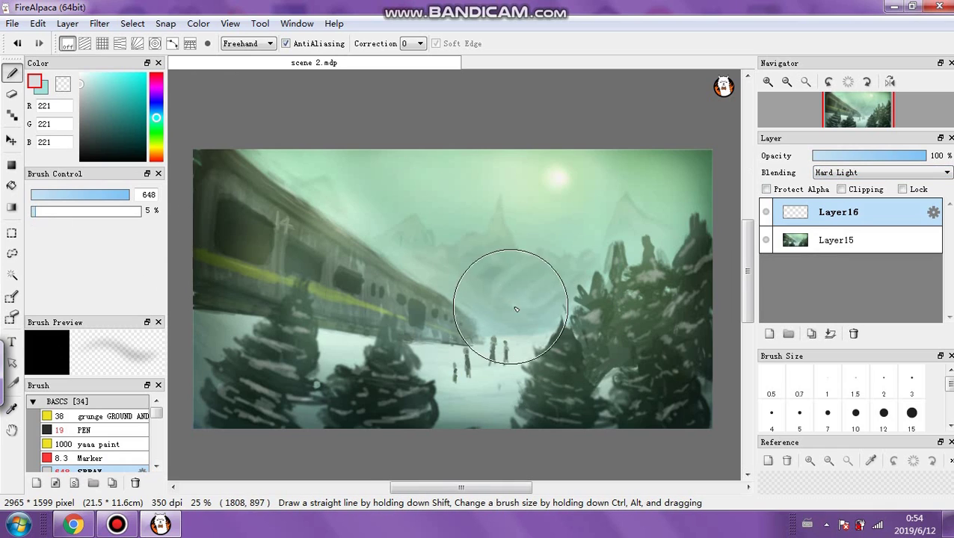
Spray faint light grey mist over the firs and the train, and merge the Hard Light layer into the painting
{"action": "mouse_move", "coordinate": [612, 336]}
{"action": "left_mouse_down"}
{"action": "mouse_move", "coordinate": [636, 302]}
{"action": "mouse_move", "coordinate": [643, 236]}
{"action": "mouse_move", "coordinate": [666, 238]}
{"action": "mouse_move", "coordinate": [672, 219]}
{"action": "mouse_move", "coordinate": [642, 246]}
{"action": "mouse_move", "coordinate": [606, 252]}
{"action": "left_mouse_up"}
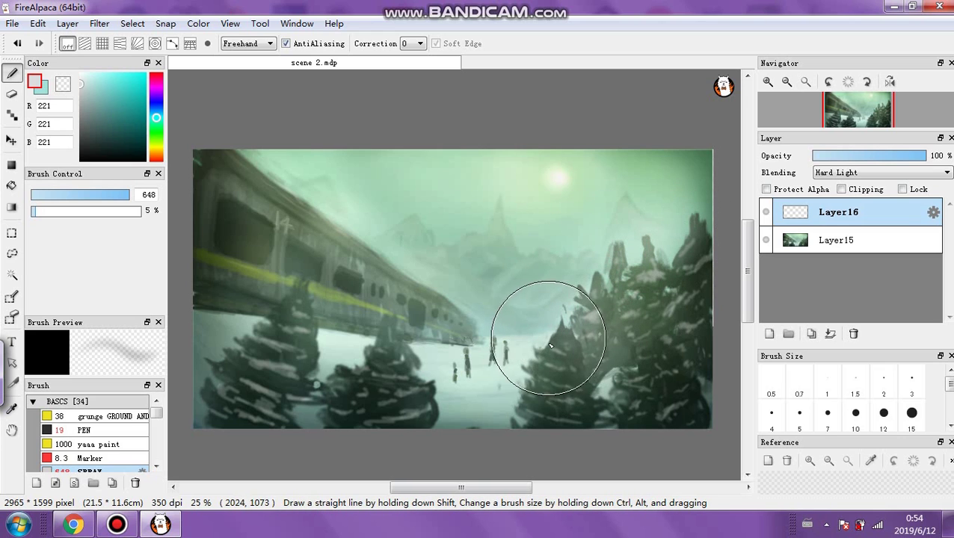
{"action": "mouse_move", "coordinate": [420, 394]}
{"action": "left_mouse_down"}
{"action": "mouse_move", "coordinate": [420, 352]}
{"action": "mouse_move", "coordinate": [344, 328]}
{"action": "mouse_move", "coordinate": [358, 345]}
{"action": "mouse_move", "coordinate": [354, 361]}
{"action": "mouse_move", "coordinate": [342, 372]}
{"action": "mouse_move", "coordinate": [321, 361]}
{"action": "mouse_move", "coordinate": [300, 408]}
{"action": "mouse_move", "coordinate": [318, 336]}
{"action": "mouse_move", "coordinate": [316, 282]}
{"action": "mouse_move", "coordinate": [263, 295]}
{"action": "mouse_move", "coordinate": [209, 340]}
{"action": "mouse_move", "coordinate": [266, 290]}
{"action": "mouse_move", "coordinate": [292, 285]}
{"action": "mouse_move", "coordinate": [318, 327]}
{"action": "mouse_move", "coordinate": [421, 365]}
{"action": "mouse_move", "coordinate": [432, 399]}
{"action": "left_mouse_up"}
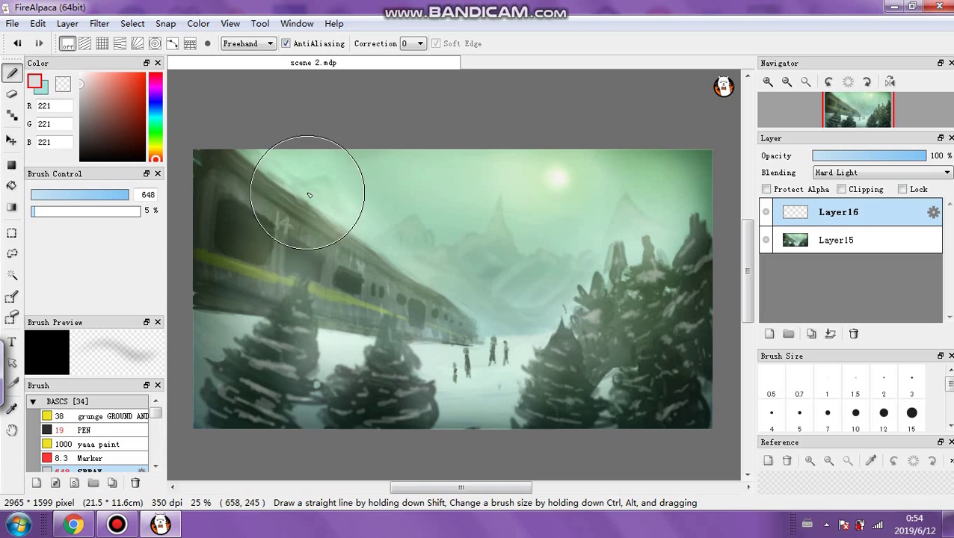
{"action": "mouse_move", "coordinate": [240, 175]}
{"action": "left_mouse_down"}
{"action": "mouse_move", "coordinate": [449, 334]}
{"action": "mouse_move", "coordinate": [560, 348]}
{"action": "mouse_move", "coordinate": [611, 340]}
{"action": "mouse_move", "coordinate": [622, 387]}
{"action": "mouse_move", "coordinate": [697, 384]}
{"action": "mouse_move", "coordinate": [700, 263]}
{"action": "mouse_move", "coordinate": [675, 232]}
{"action": "mouse_move", "coordinate": [485, 301]}
{"action": "mouse_move", "coordinate": [437, 331]}
{"action": "mouse_move", "coordinate": [663, 360]}
{"action": "mouse_move", "coordinate": [469, 392]}
{"action": "mouse_move", "coordinate": [491, 393]}
{"action": "mouse_move", "coordinate": [385, 385]}
{"action": "left_mouse_up"}
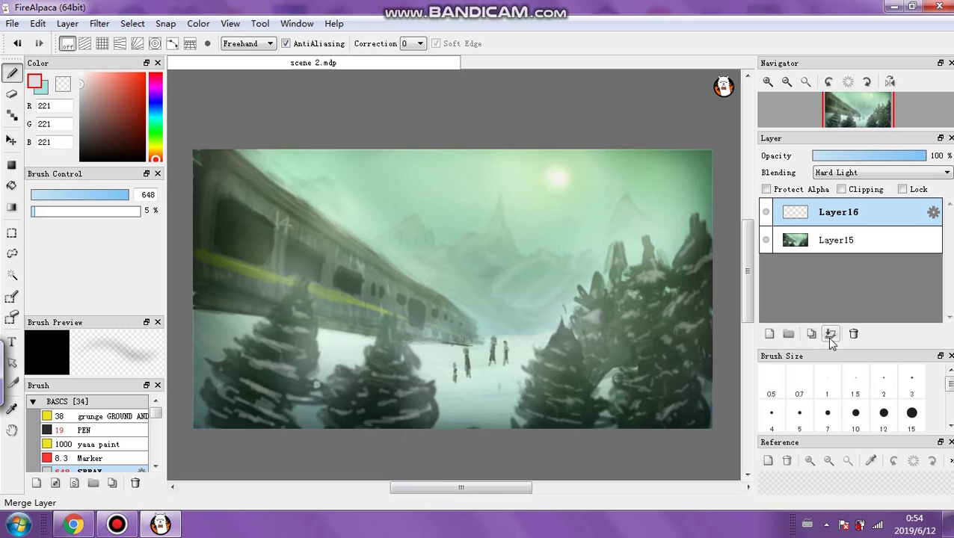
{"action": "left_click_drag", "start_coordinate": [613, 388], "coordinate": [638, 393]}
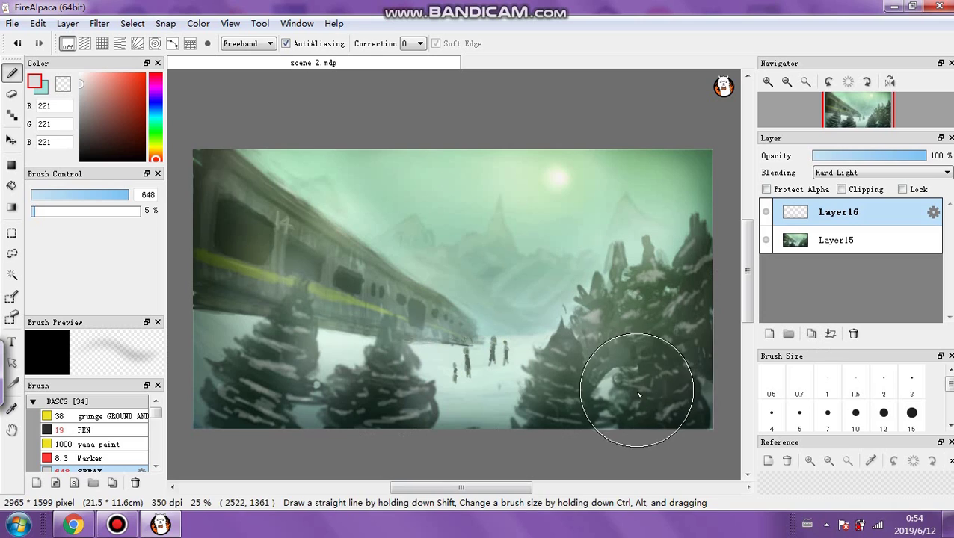
{"action": "left_click", "coordinate": [831, 333]}
Duplicate the painting layer and darken the copy with Levels by lowering its output white point
{"action": "left_click", "coordinate": [812, 334]}
{"action": "left_click", "coordinate": [100, 23]}
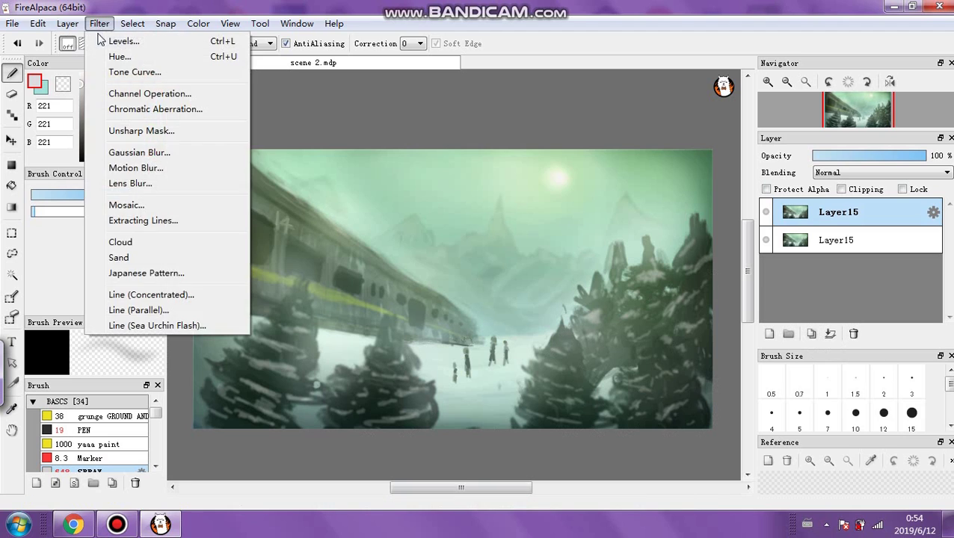
{"action": "left_click", "coordinate": [119, 41]}
{"action": "left_click_drag", "start_coordinate": [256, 120], "coordinate": [258, 121]}
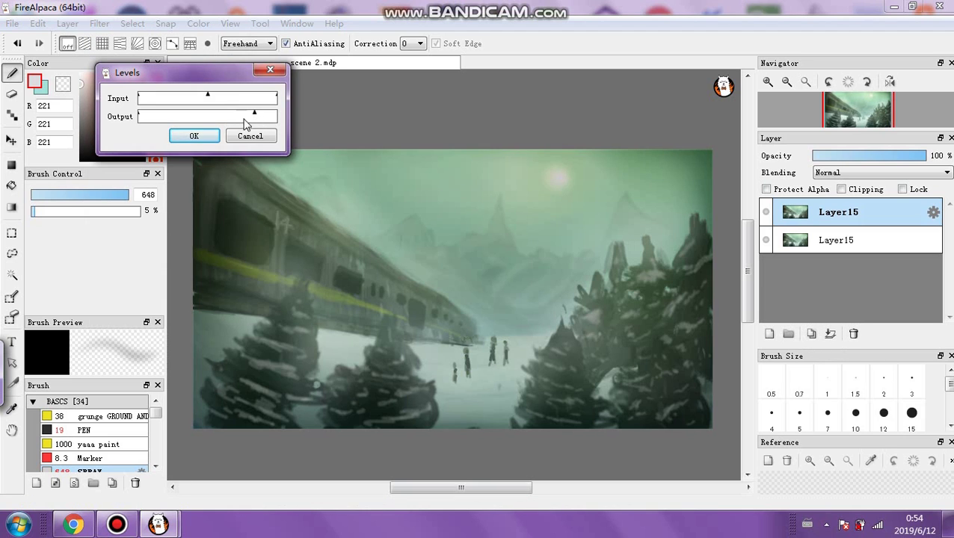
{"action": "left_click", "coordinate": [194, 136]}
Erase the darkened copy over the sky, mountains and central snow with a soft eraser at size 1000 and 12% opacity
{"action": "left_click", "coordinate": [11, 93]}
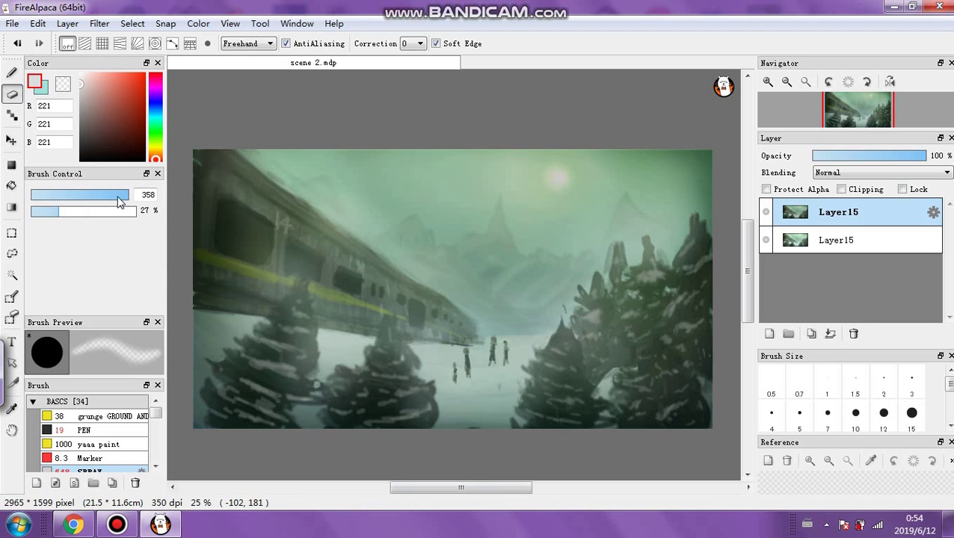
{"action": "left_click_drag", "start_coordinate": [117, 199], "coordinate": [135, 199]}
{"action": "left_click_drag", "start_coordinate": [34, 211], "coordinate": [44, 213]}
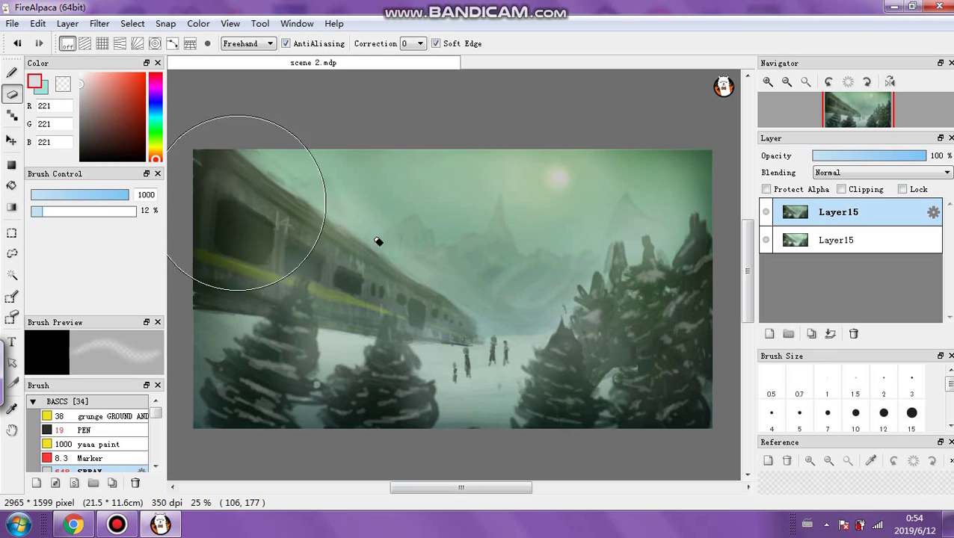
{"action": "left_click_drag", "start_coordinate": [379, 241], "coordinate": [715, 180]}
{"action": "mouse_move", "coordinate": [595, 182]}
{"action": "left_mouse_down"}
{"action": "mouse_move", "coordinate": [403, 190]}
{"action": "mouse_move", "coordinate": [292, 181]}
{"action": "mouse_move", "coordinate": [455, 275]}
{"action": "left_mouse_up"}
{"action": "mouse_move", "coordinate": [299, 213]}
{"action": "left_mouse_down"}
{"action": "mouse_move", "coordinate": [382, 347]}
{"action": "mouse_move", "coordinate": [274, 330]}
{"action": "mouse_move", "coordinate": [302, 364]}
{"action": "mouse_move", "coordinate": [271, 340]}
{"action": "mouse_move", "coordinate": [467, 367]}
{"action": "mouse_move", "coordinate": [541, 367]}
{"action": "mouse_move", "coordinate": [600, 337]}
{"action": "mouse_move", "coordinate": [623, 355]}
{"action": "mouse_move", "coordinate": [448, 403]}
{"action": "mouse_move", "coordinate": [401, 376]}
{"action": "mouse_move", "coordinate": [582, 305]}
{"action": "mouse_move", "coordinate": [570, 318]}
{"action": "mouse_move", "coordinate": [616, 202]}
{"action": "mouse_move", "coordinate": [671, 244]}
{"action": "mouse_move", "coordinate": [643, 345]}
{"action": "mouse_move", "coordinate": [530, 389]}
{"action": "mouse_move", "coordinate": [321, 371]}
{"action": "mouse_move", "coordinate": [301, 367]}
{"action": "mouse_move", "coordinate": [251, 207]}
{"action": "mouse_move", "coordinate": [259, 172]}
{"action": "mouse_move", "coordinate": [480, 146]}
{"action": "mouse_move", "coordinate": [643, 160]}
{"action": "mouse_move", "coordinate": [669, 201]}
{"action": "mouse_move", "coordinate": [658, 315]}
{"action": "mouse_move", "coordinate": [354, 342]}
{"action": "mouse_move", "coordinate": [261, 254]}
{"action": "mouse_move", "coordinate": [234, 196]}
{"action": "mouse_move", "coordinate": [236, 169]}
{"action": "mouse_move", "coordinate": [254, 335]}
{"action": "mouse_move", "coordinate": [257, 313]}
{"action": "mouse_move", "coordinate": [433, 284]}
{"action": "mouse_move", "coordinate": [465, 208]}
{"action": "mouse_move", "coordinate": [565, 145]}
{"action": "mouse_move", "coordinate": [673, 166]}
{"action": "mouse_move", "coordinate": [663, 295]}
{"action": "mouse_move", "coordinate": [662, 235]}
{"action": "mouse_move", "coordinate": [600, 343]}
{"action": "mouse_move", "coordinate": [567, 365]}
{"action": "mouse_move", "coordinate": [630, 365]}
{"action": "mouse_move", "coordinate": [468, 361]}
{"action": "mouse_move", "coordinate": [277, 313]}
{"action": "mouse_move", "coordinate": [242, 185]}
{"action": "mouse_move", "coordinate": [330, 157]}
{"action": "mouse_move", "coordinate": [642, 179]}
{"action": "mouse_move", "coordinate": [625, 342]}
{"action": "left_mouse_up"}
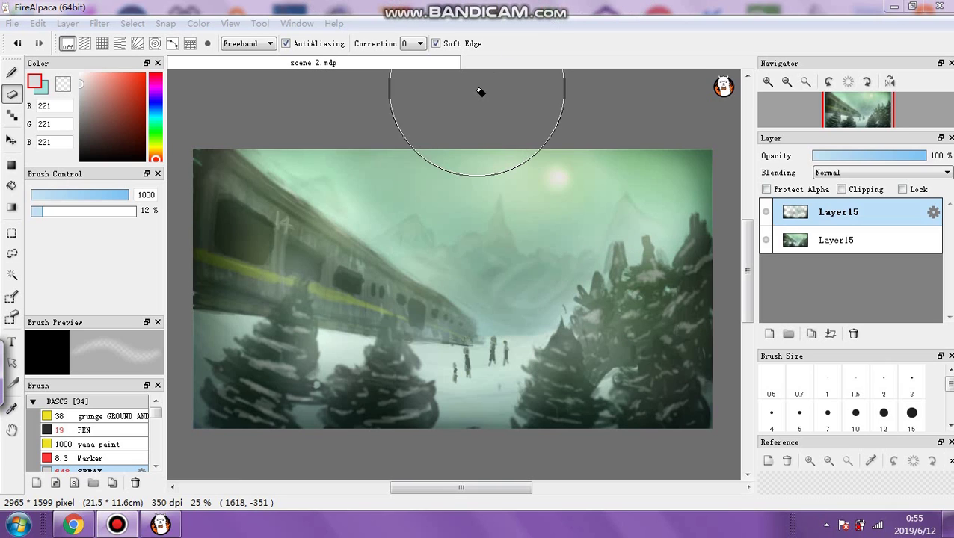
{"action": "mouse_move", "coordinate": [636, 144]}
{"action": "left_mouse_down"}
{"action": "mouse_move", "coordinate": [653, 169]}
{"action": "mouse_move", "coordinate": [289, 366]}
{"action": "mouse_move", "coordinate": [365, 304]}
{"action": "mouse_move", "coordinate": [372, 316]}
{"action": "mouse_move", "coordinate": [554, 310]}
{"action": "left_mouse_up"}
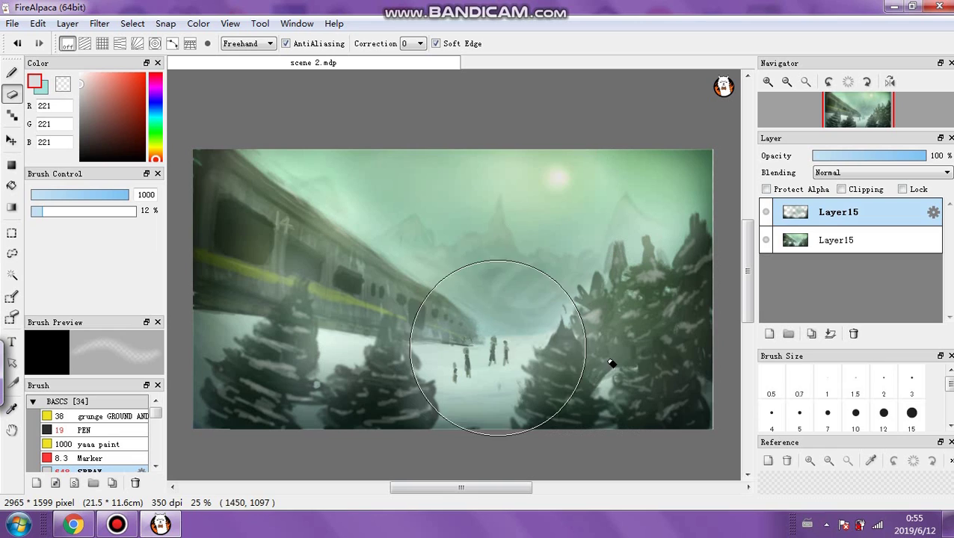
Spray faint light grey mist over the right-hand firs with the size 648 spray brush at 5% opacity
{"action": "left_click", "coordinate": [12, 73]}
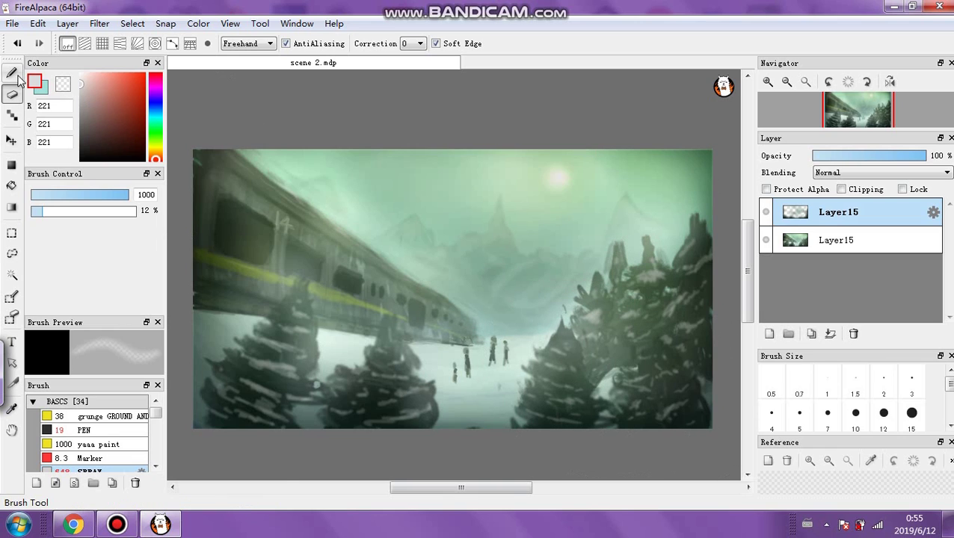
{"action": "mouse_move", "coordinate": [581, 383]}
{"action": "left_mouse_down"}
{"action": "mouse_move", "coordinate": [626, 404]}
{"action": "mouse_move", "coordinate": [644, 397]}
{"action": "mouse_move", "coordinate": [660, 341]}
{"action": "mouse_move", "coordinate": [616, 323]}
{"action": "left_mouse_up"}
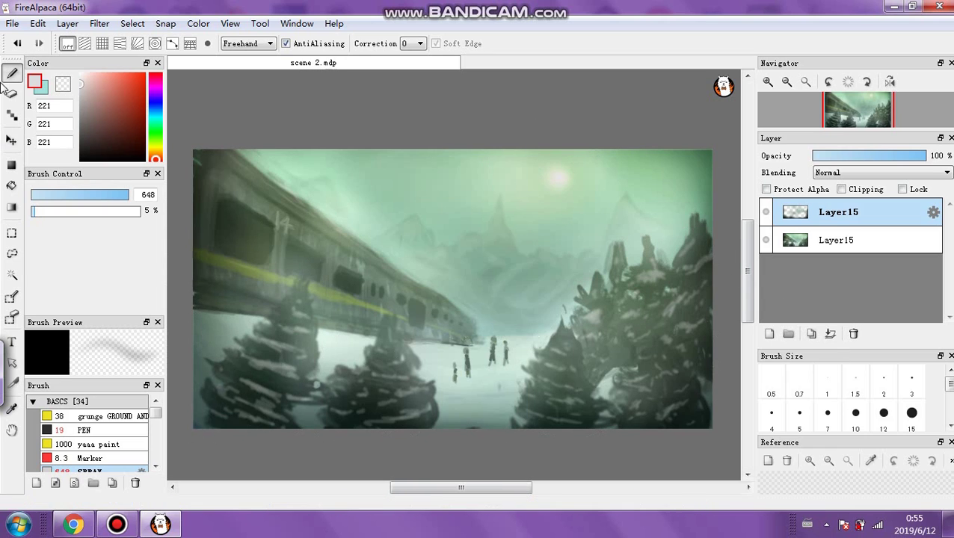
{"action": "left_click", "coordinate": [12, 23]}
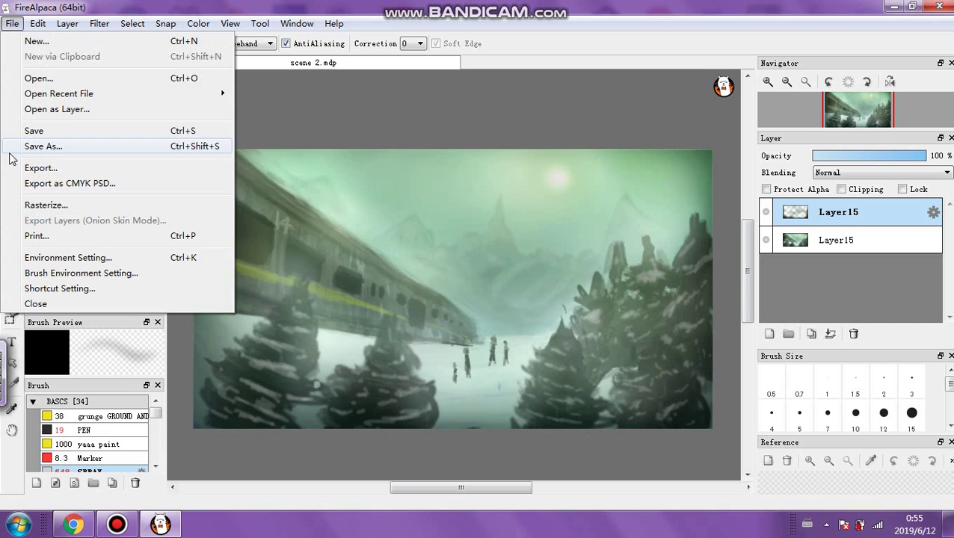
{"action": "mouse_move", "coordinate": [15, 100]}
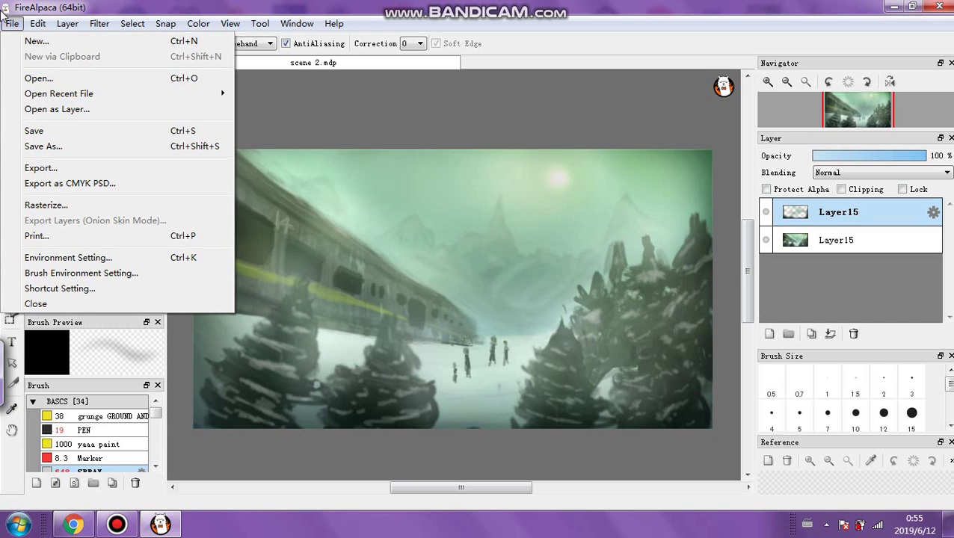
Save the painting as a transparent PNG over the existing KGKGKGK file on the desktop, and close the painting program
{"action": "left_click", "coordinate": [15, 147]}
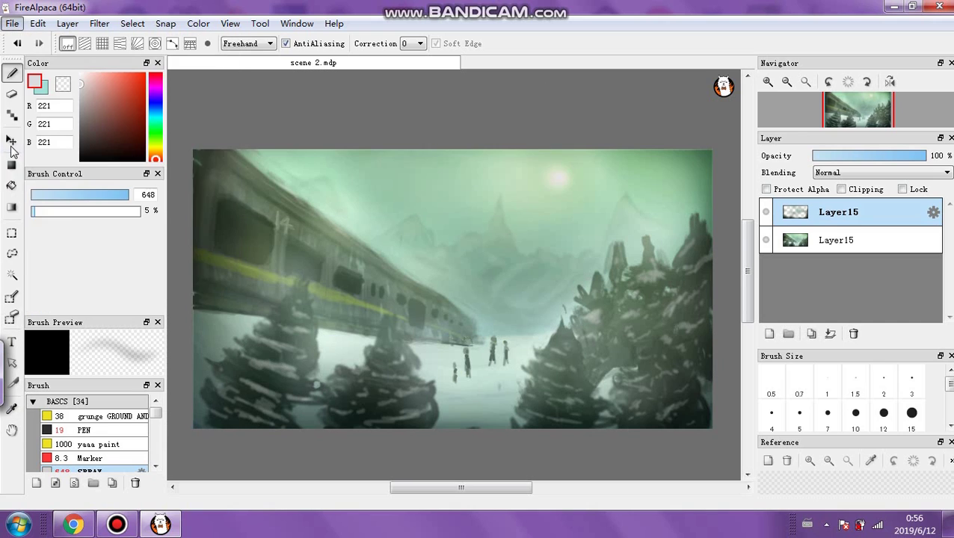
{"action": "type", "text": "GKJKG"}
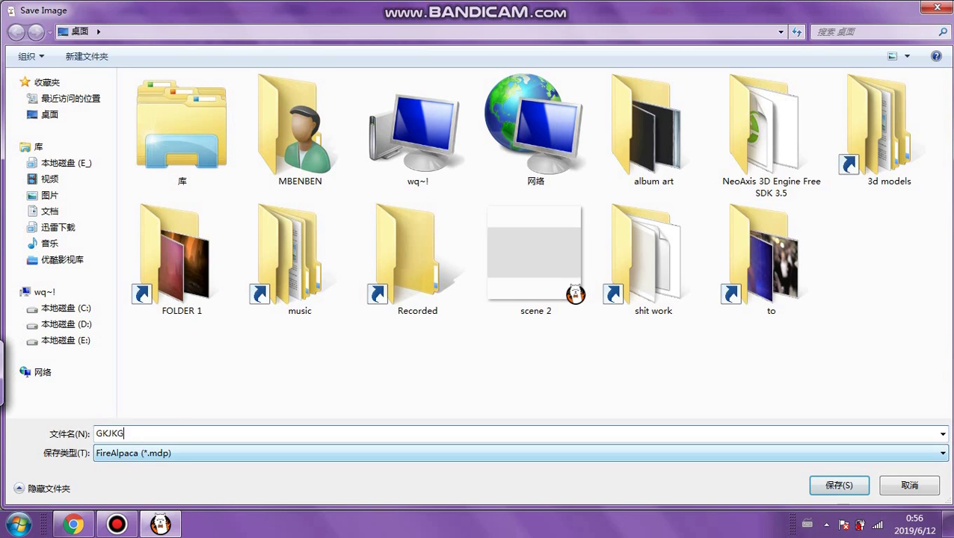
{"action": "left_click", "coordinate": [139, 453]}
{"action": "left_click", "coordinate": [120, 477]}
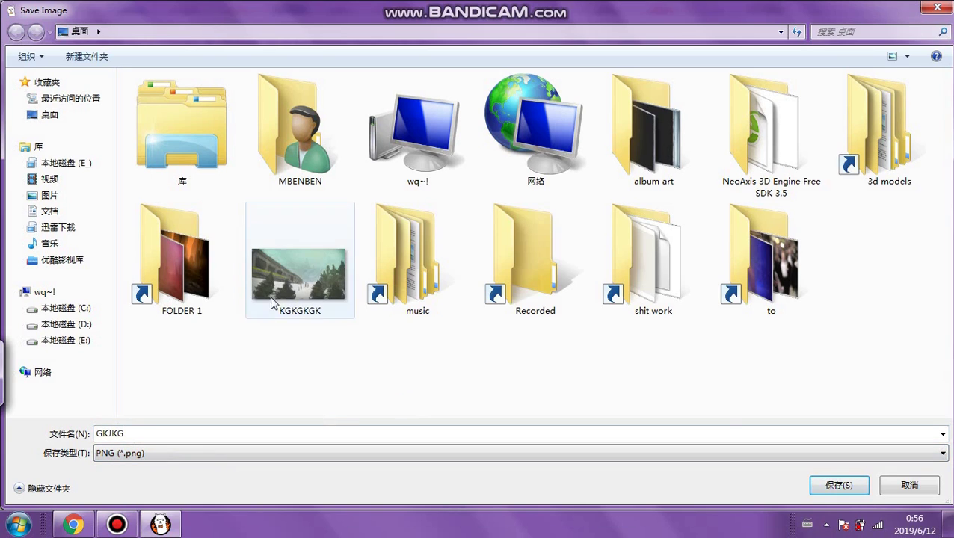
{"action": "left_click", "coordinate": [299, 275]}
{"action": "left_click", "coordinate": [839, 487]}
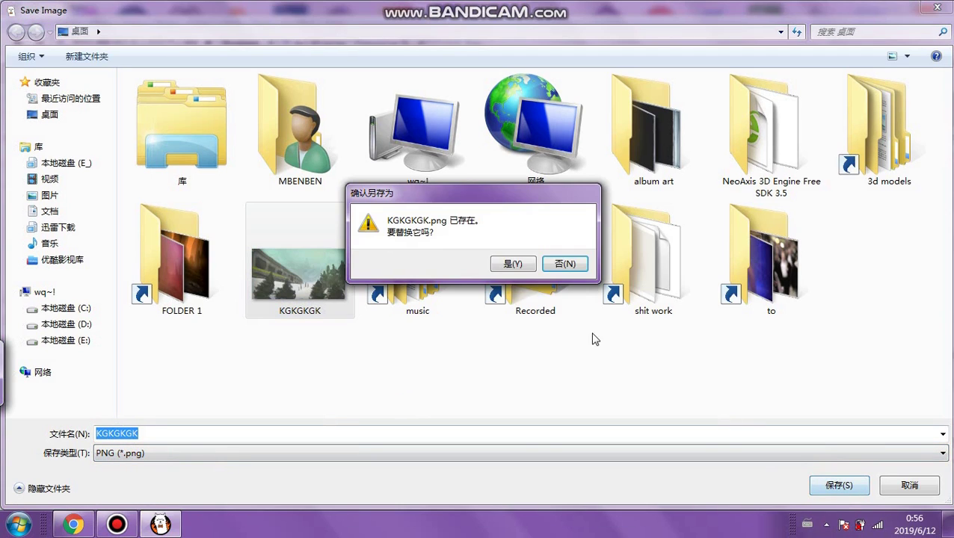
{"action": "left_click", "coordinate": [530, 263]}
{"action": "left_click", "coordinate": [548, 280]}
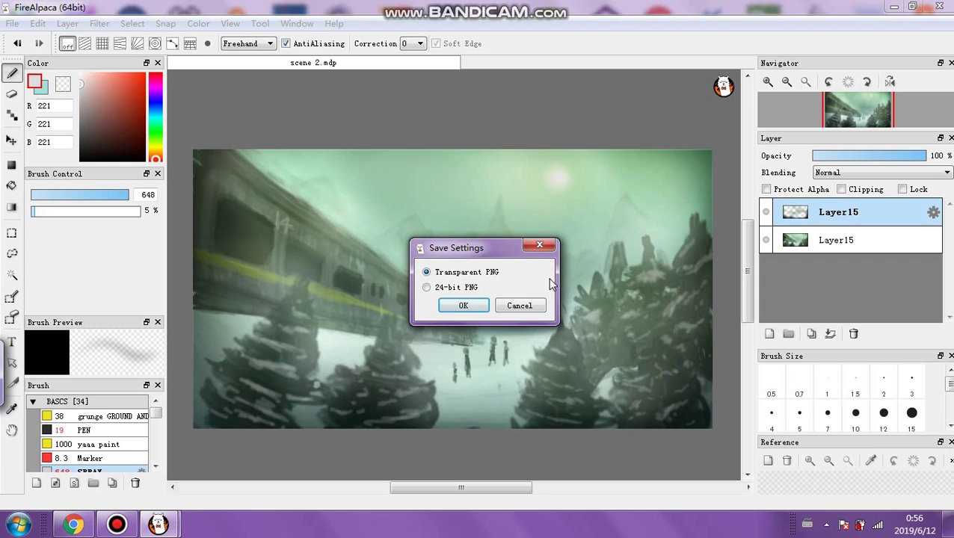
{"action": "left_click", "coordinate": [464, 306]}
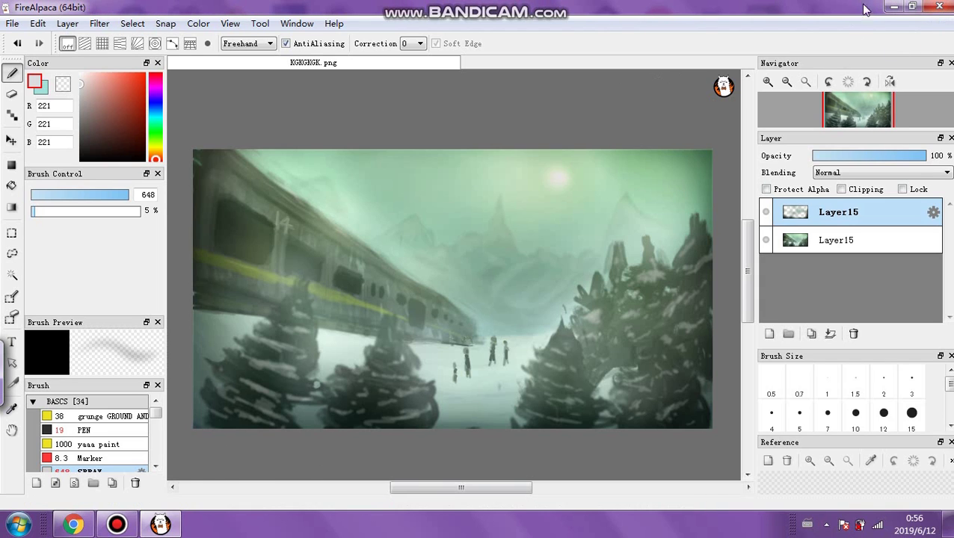
{"action": "left_click", "coordinate": [939, 6]}
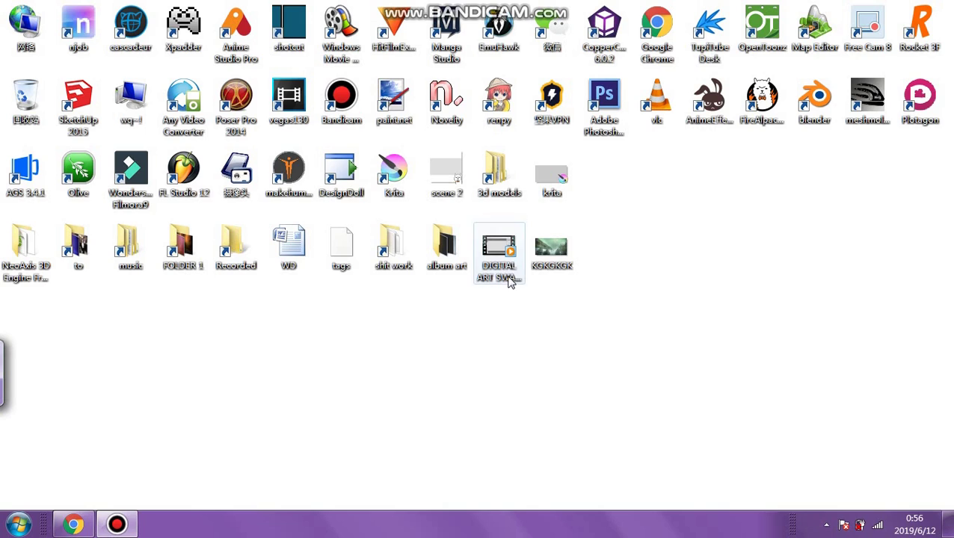
Open the saved KGKGKGK picture from the desktop in Windows Photo Viewer to check it, and close the viewer
{"action": "mouse_move", "coordinate": [6, 355]}
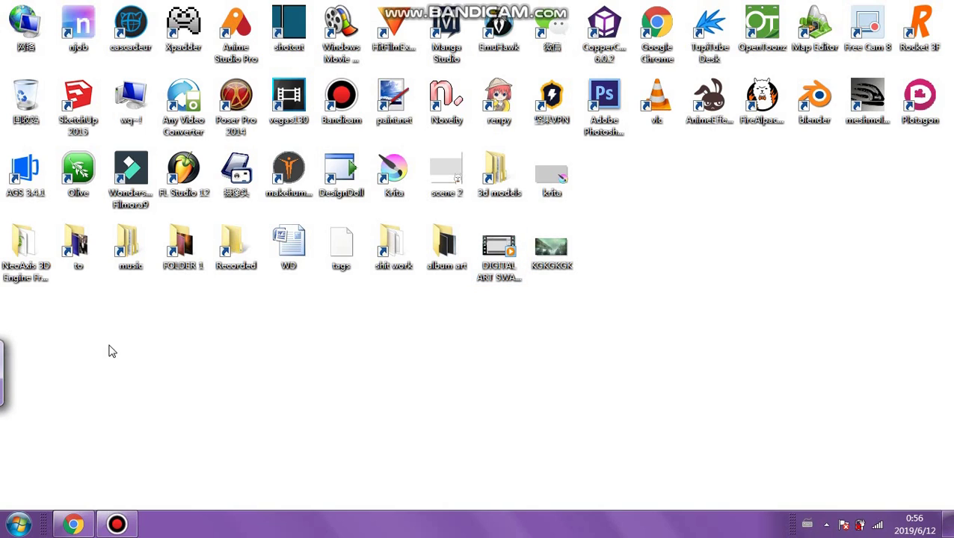
{"action": "left_click", "coordinate": [467, 256]}
{"action": "left_click", "coordinate": [549, 256]}
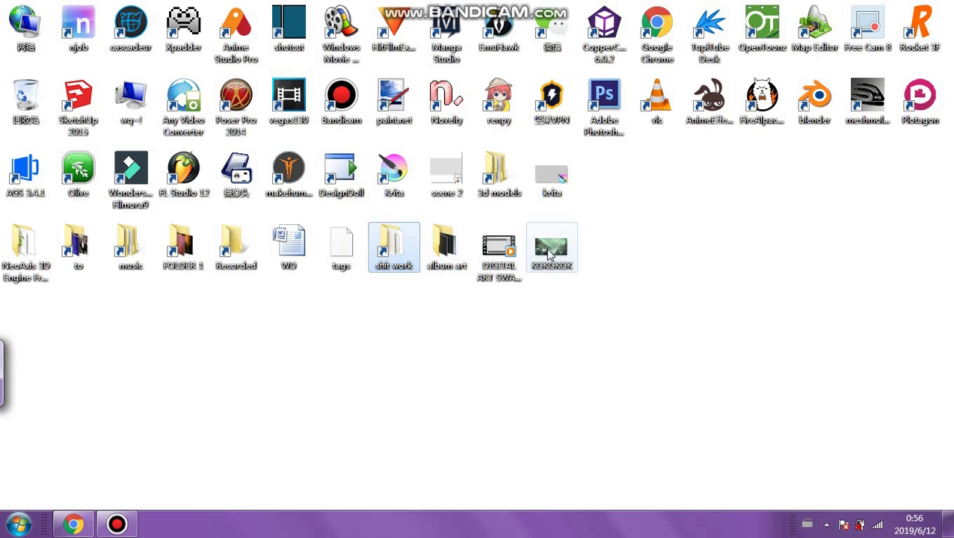
{"action": "double_click", "coordinate": [549, 256]}
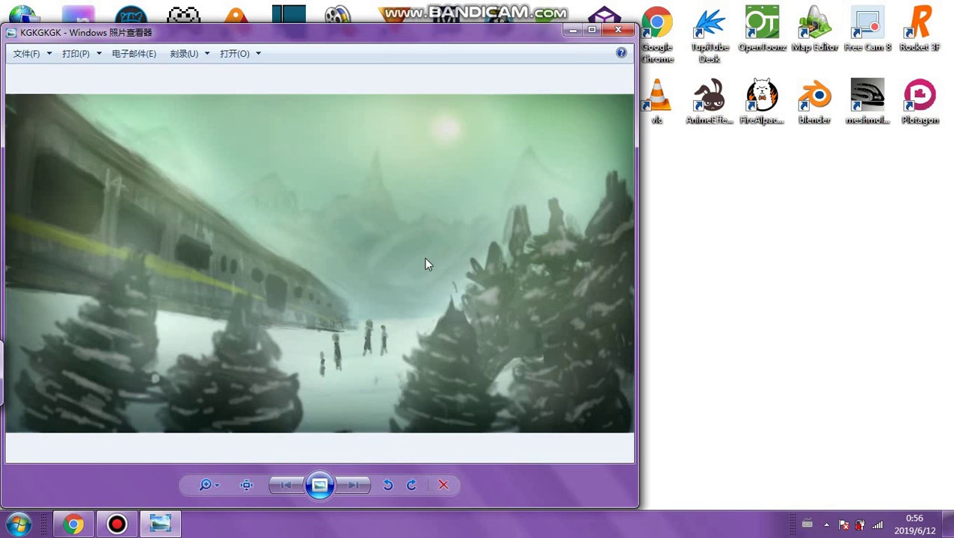
{"action": "left_click", "coordinate": [617, 30]}
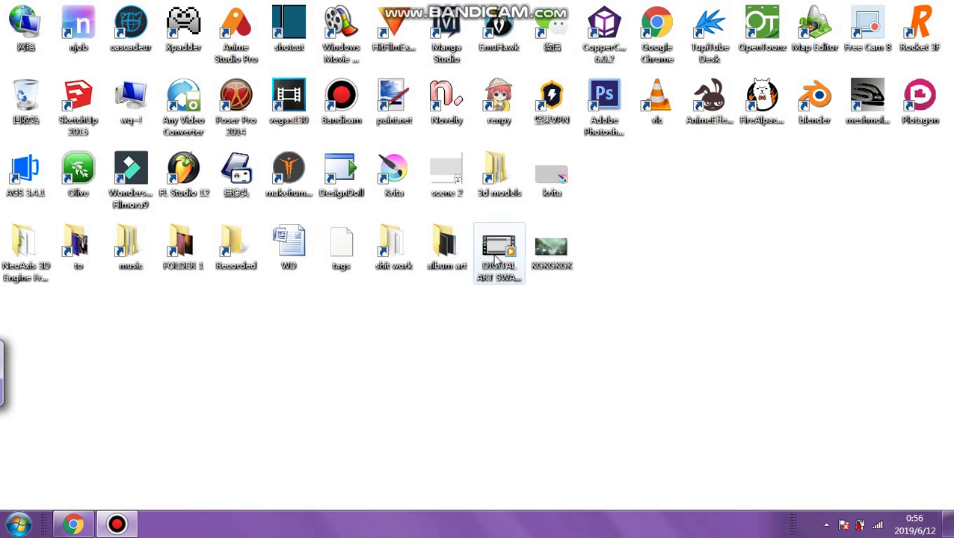
Reopen the KGKGKGK picture, maximize the viewer, examine the painting as a full-screen slide show, and leave the slide show
{"action": "double_click", "coordinate": [547, 257]}
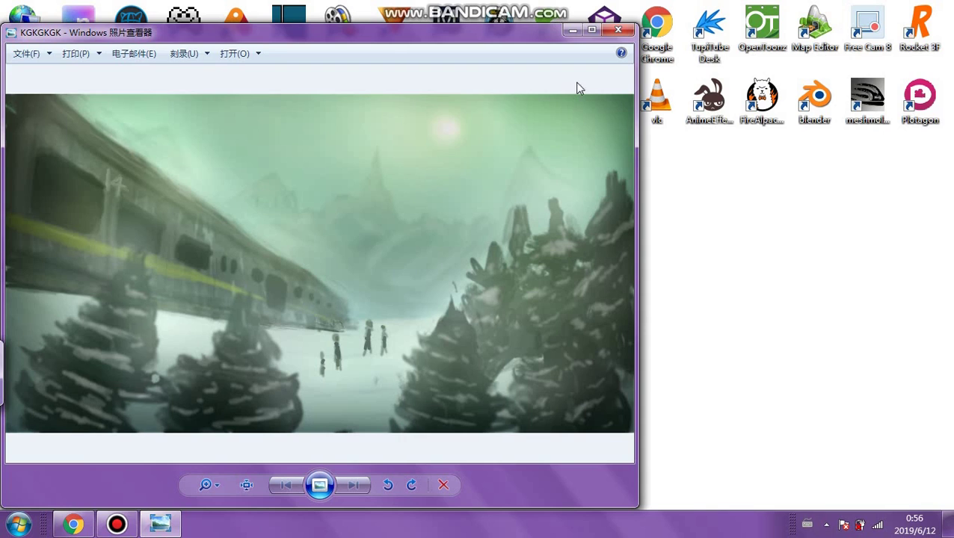
{"action": "left_click_drag", "start_coordinate": [637, 507], "coordinate": [640, 512]}
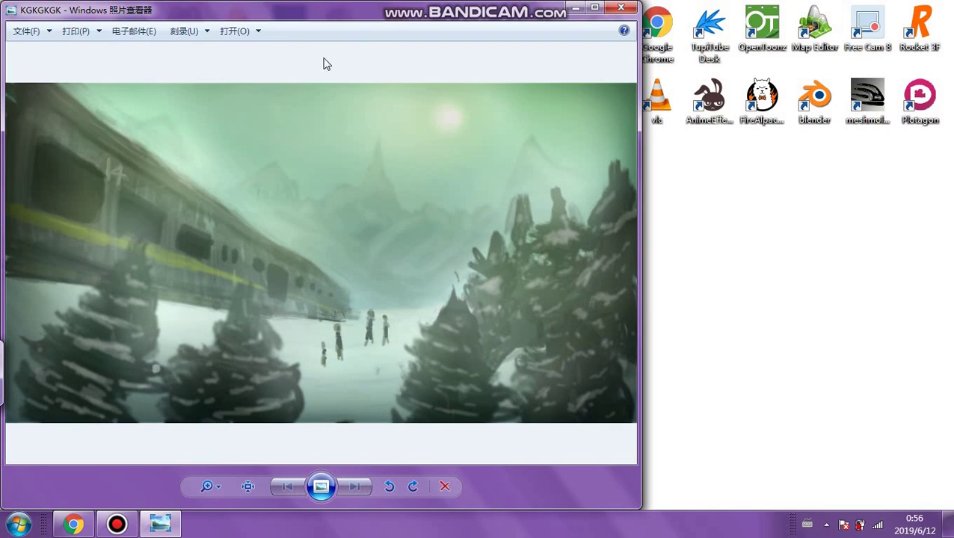
{"action": "left_click_drag", "start_coordinate": [325, 23], "coordinate": [323, 29]}
{"action": "double_click", "coordinate": [322, 28]}
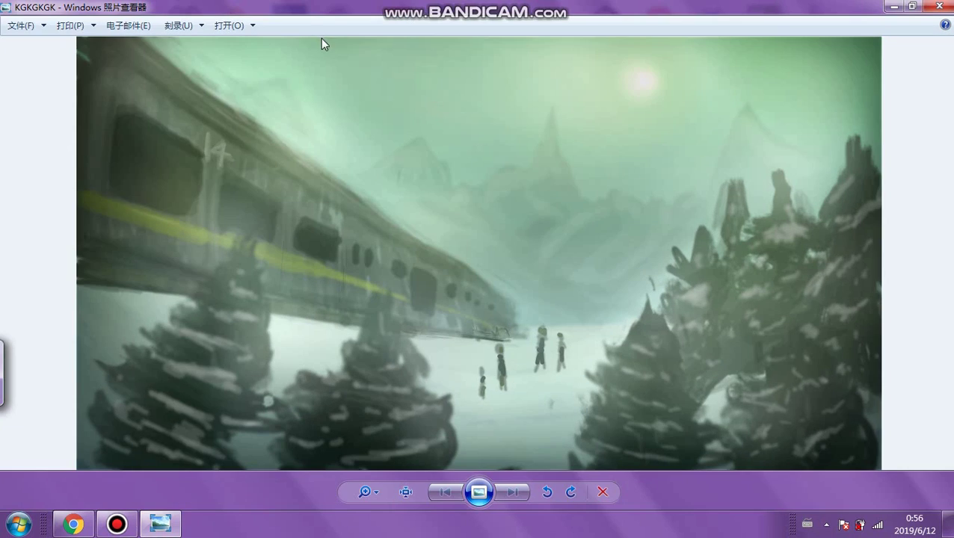
{"action": "left_click", "coordinate": [479, 492]}
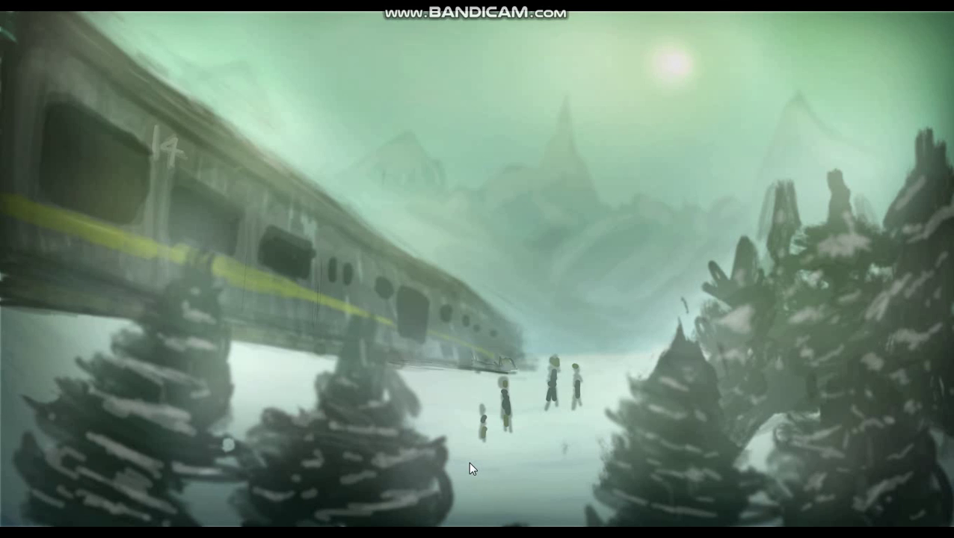
{"action": "key", "text": "Escape"}
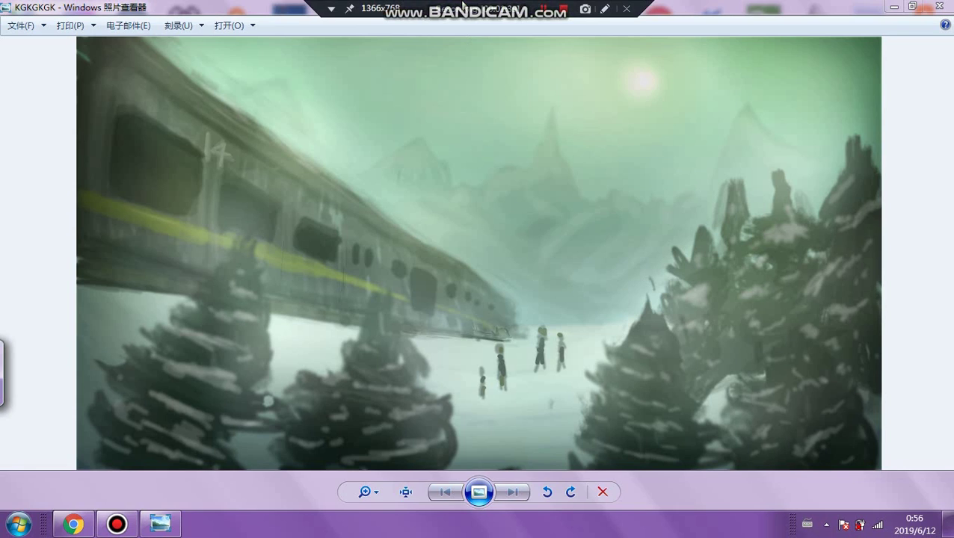
Restore the picture viewer from its maximized state and lower the top edge of its window slightly
{"action": "double_click", "coordinate": [815, 6]}
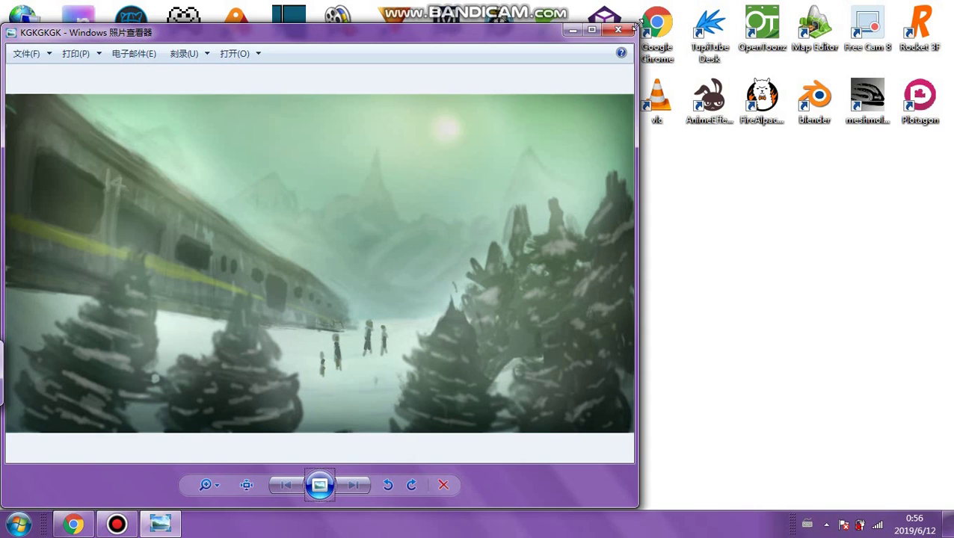
{"action": "left_click_drag", "start_coordinate": [637, 25], "coordinate": [636, 45]}
{"action": "left_click_drag", "start_coordinate": [509, 58], "coordinate": [505, 60]}
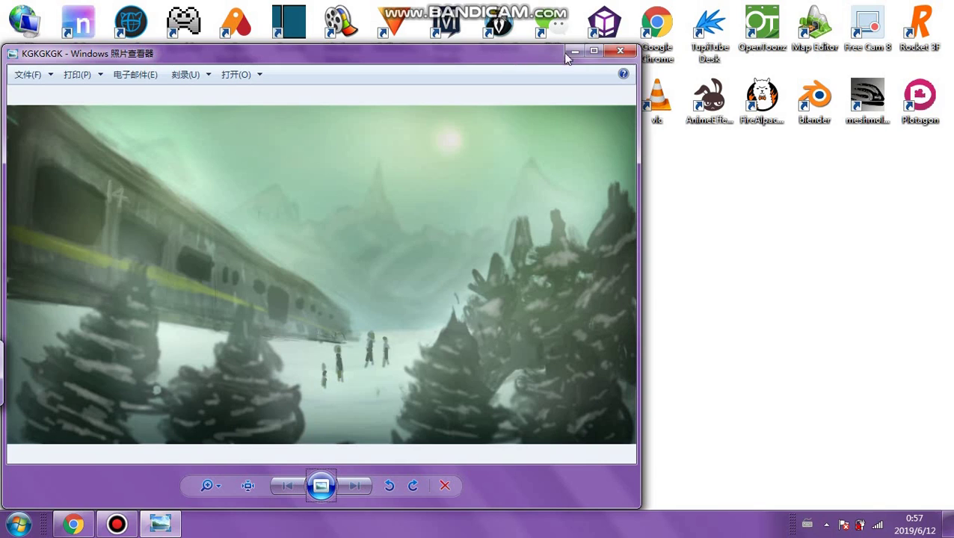